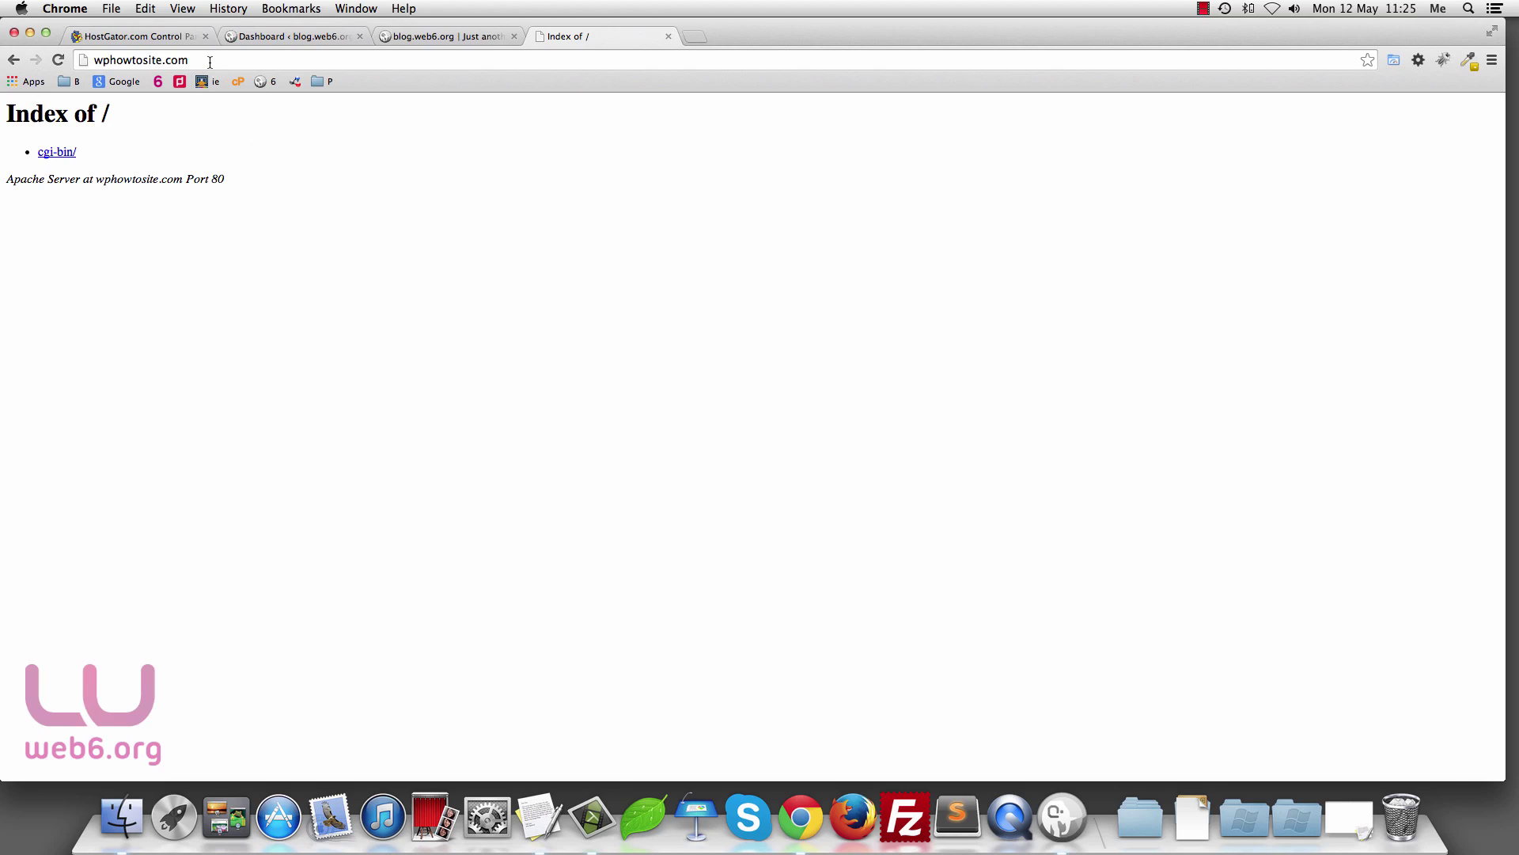
- Check the wphowtosite.com address, which shows an empty Apache 'Index of /' page
{"action": "left_click", "coordinate": [210, 61]}
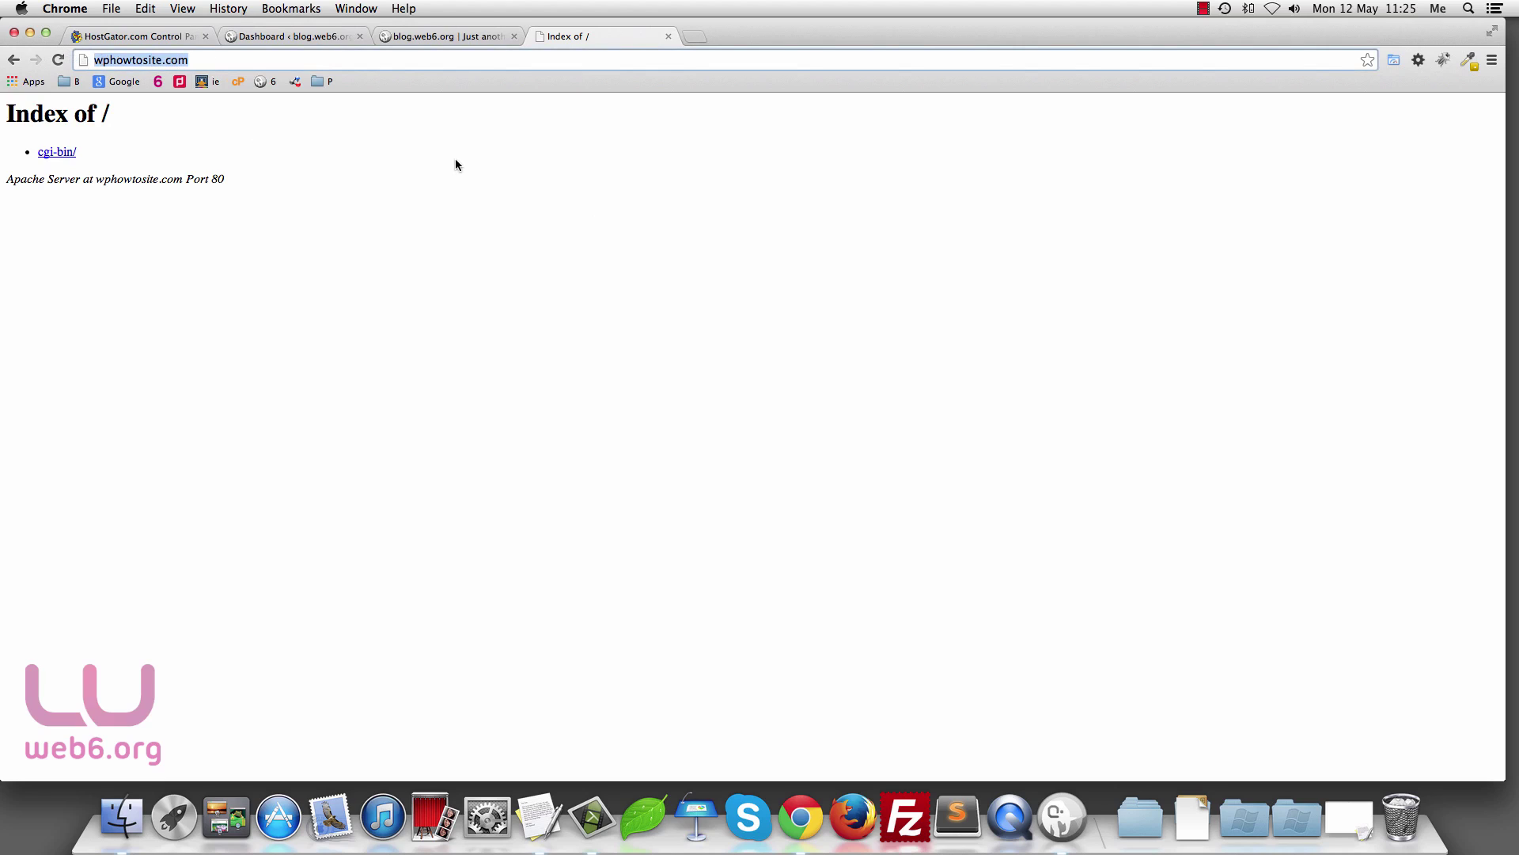
{"action": "left_click", "coordinate": [541, 208]}
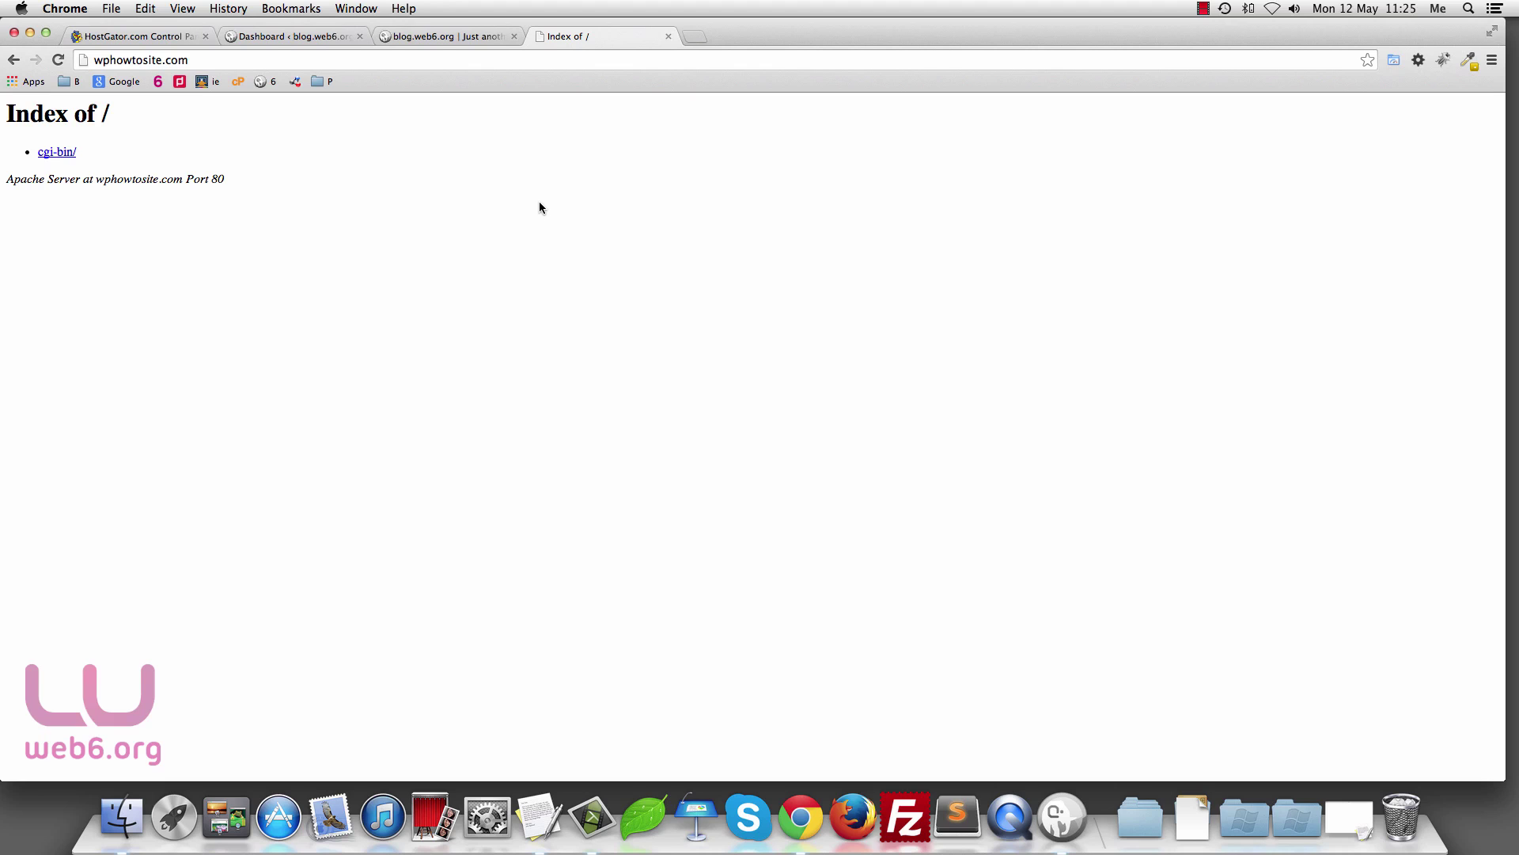
- In the HostGator cPanel tab, dismiss the Domain.com offer and open MySQL Databases
{"action": "left_click", "coordinate": [139, 36]}
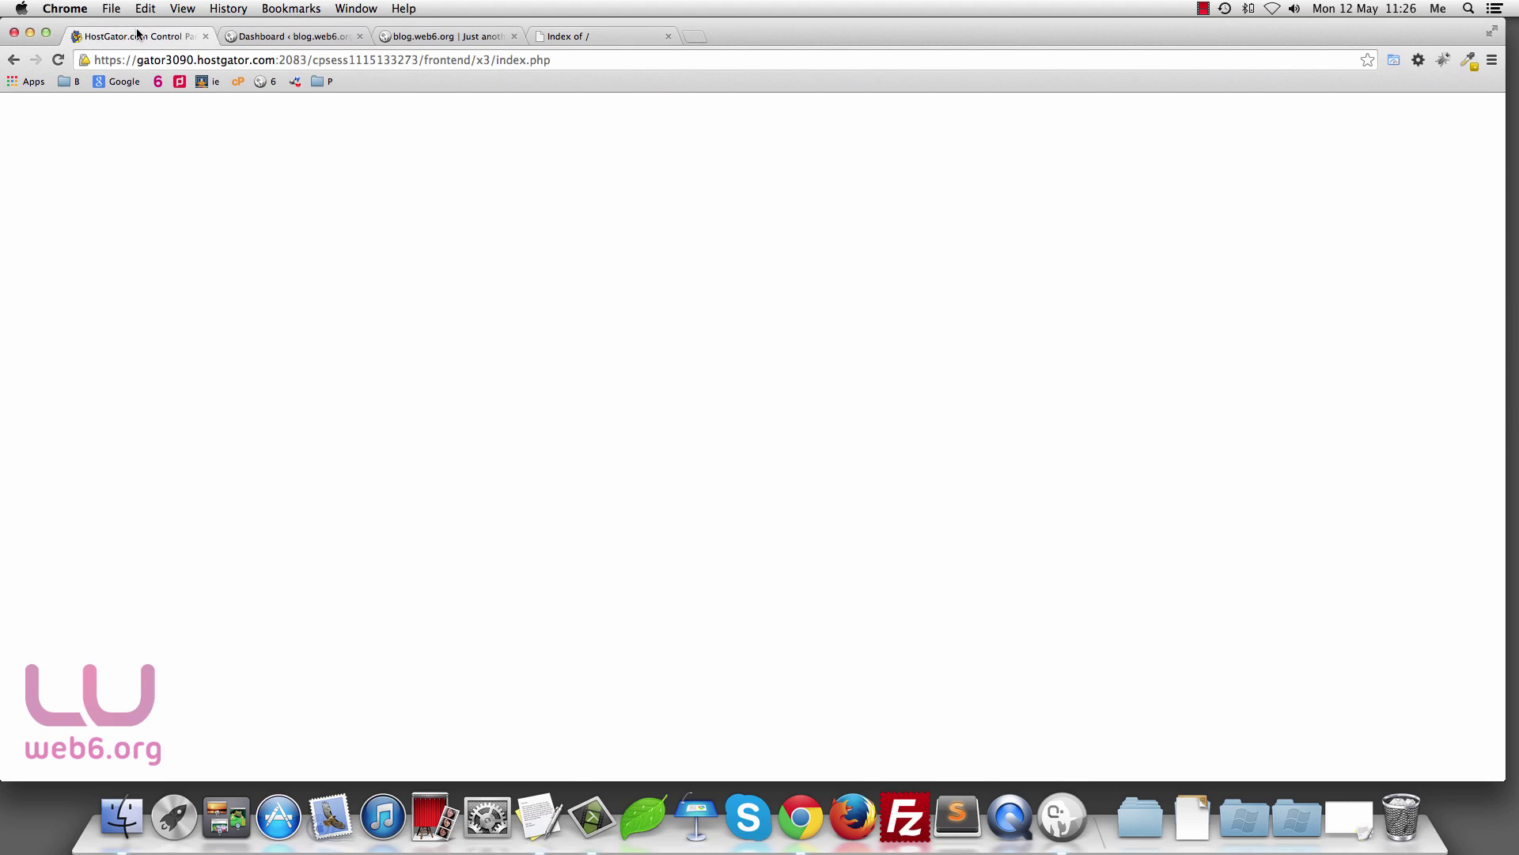
{"action": "left_click", "coordinate": [925, 430]}
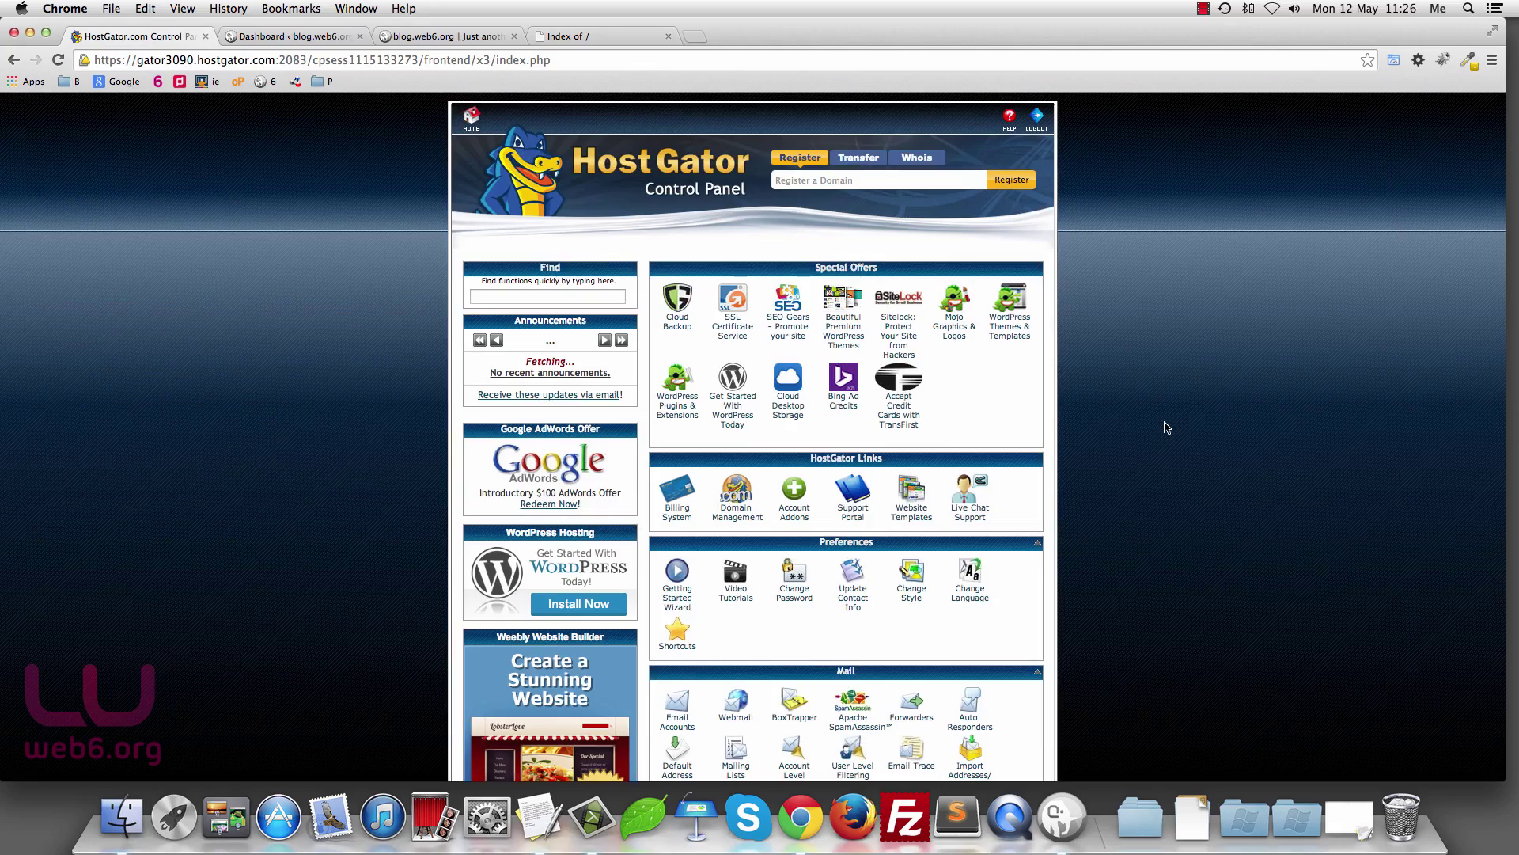
{"action": "scroll", "coordinate": [1166, 427], "scroll_direction": "down", "scroll_amount": 10}
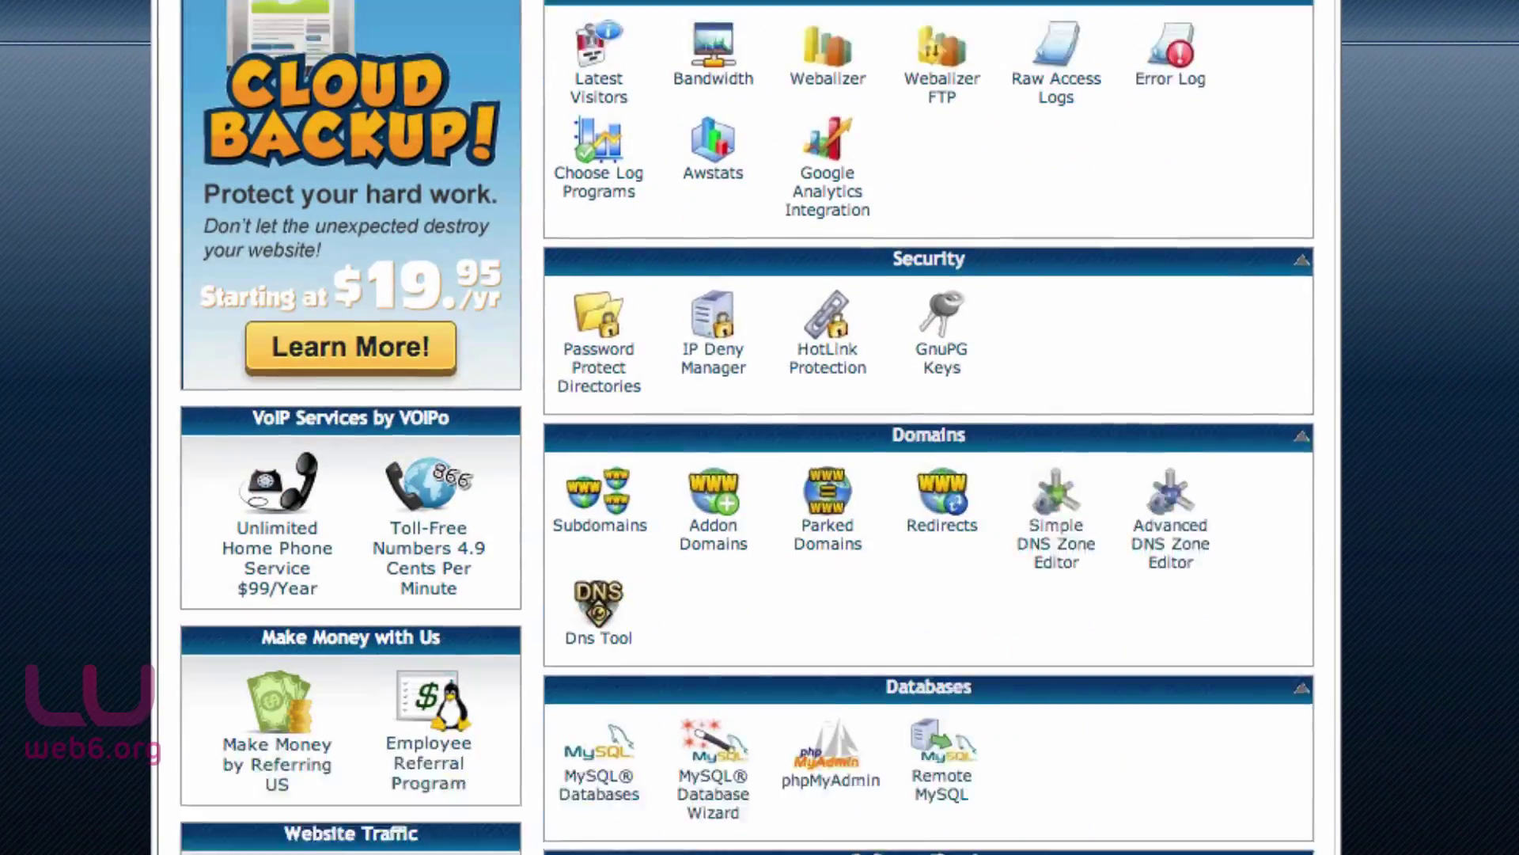
{"action": "scroll", "coordinate": [748, 427], "scroll_direction": "down", "scroll_amount": 6}
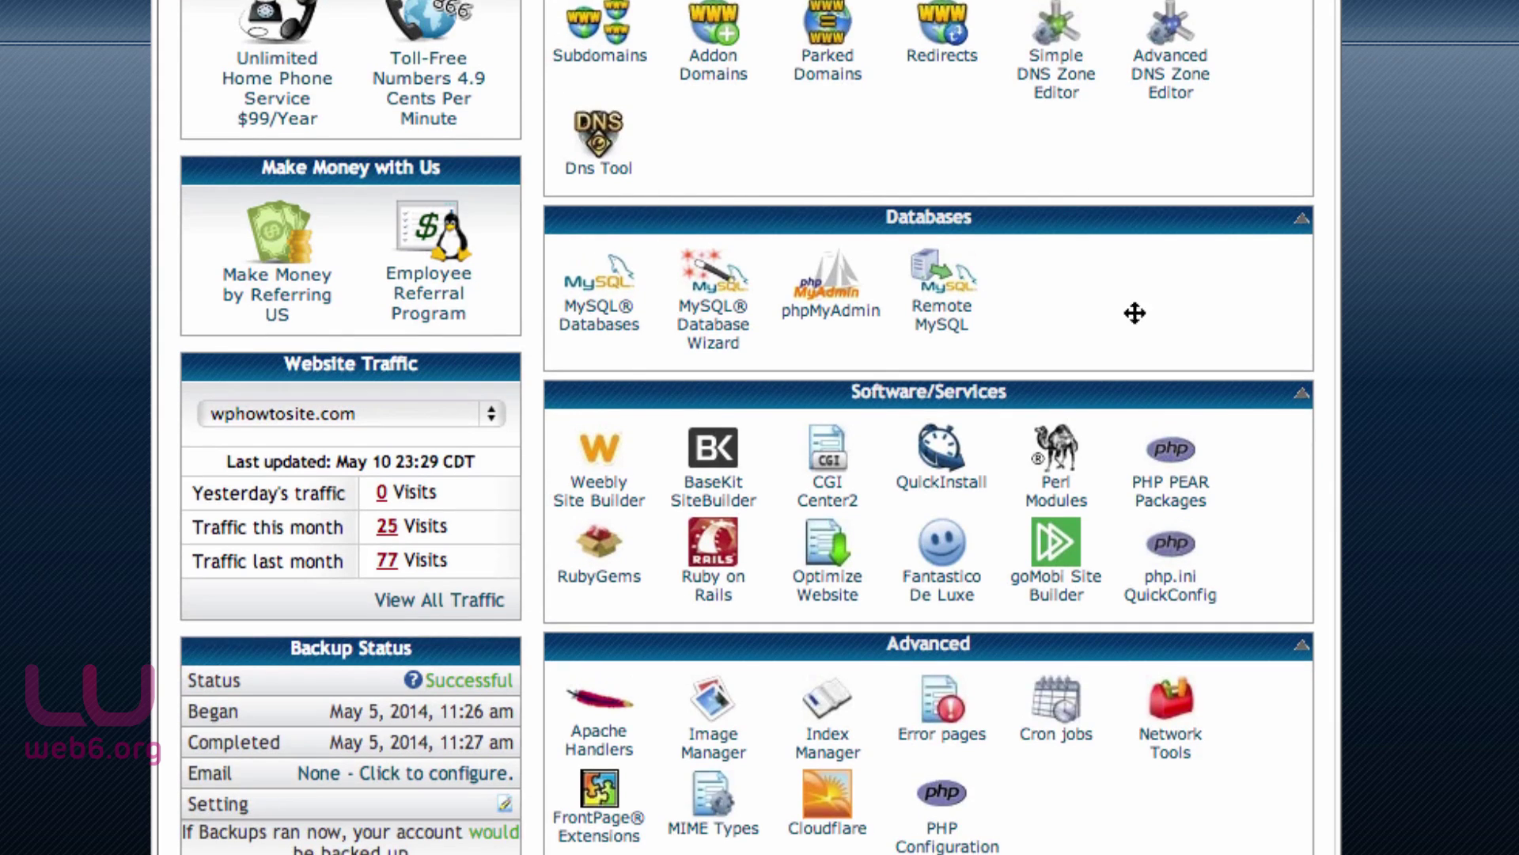
{"action": "left_click", "coordinate": [594, 326]}
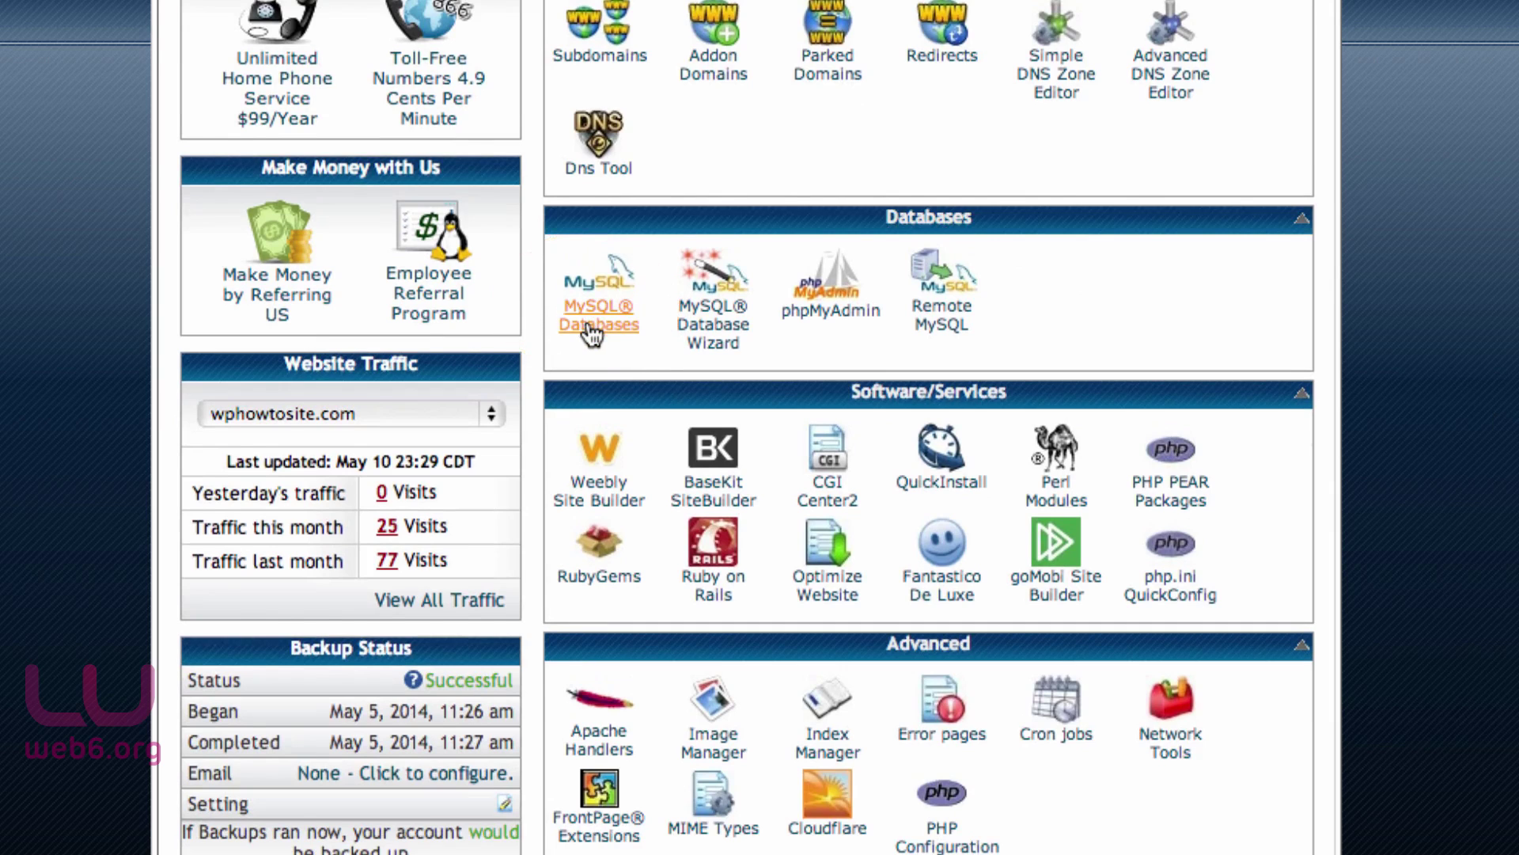
{"action": "scroll", "coordinate": [106, 349], "scroll_direction": "down", "scroll_amount": 5}
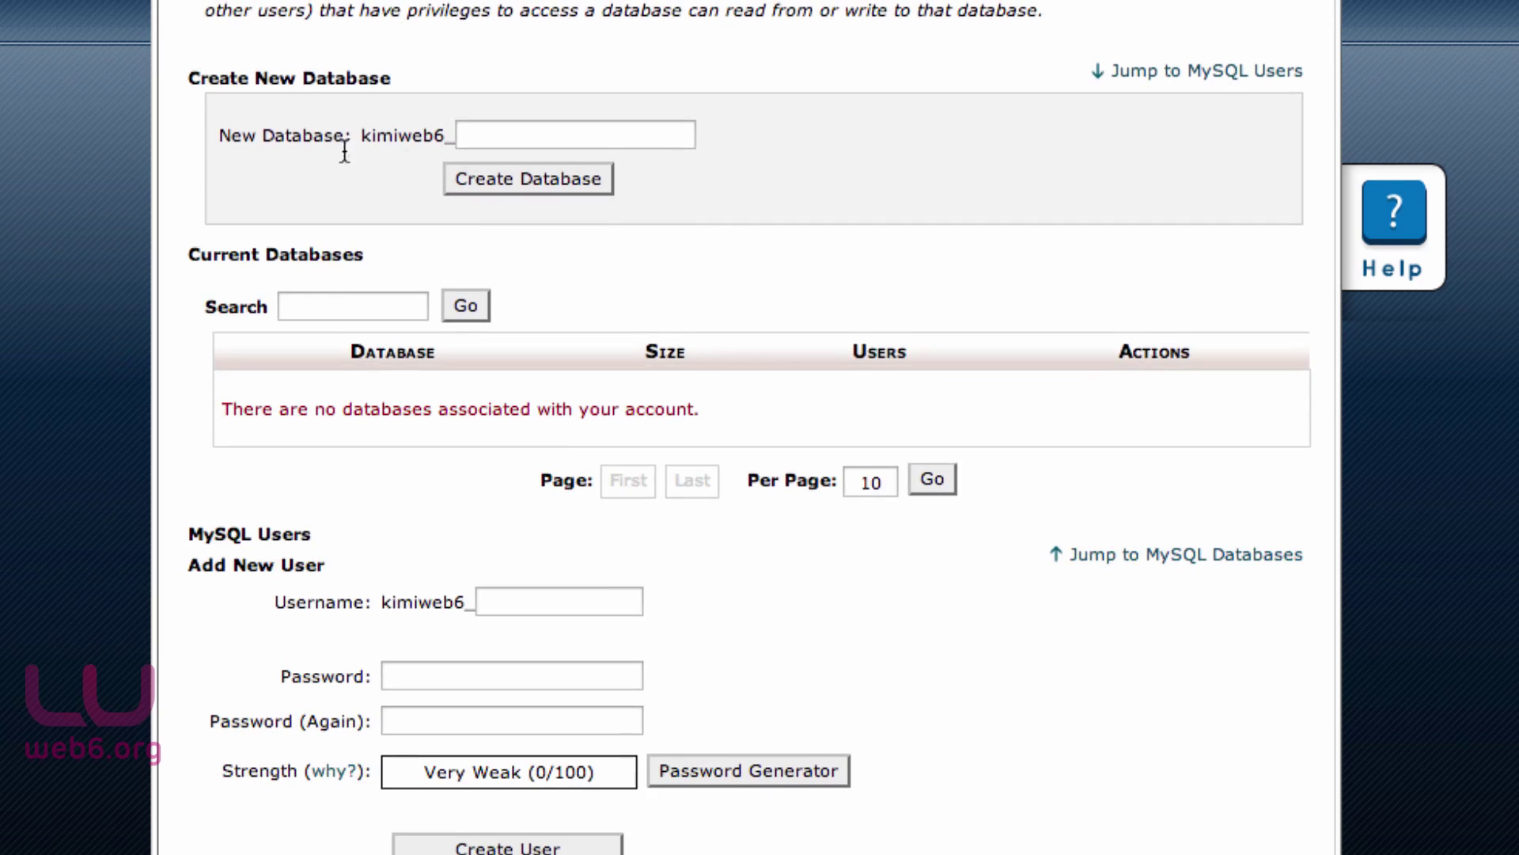
- Create a new database named mydb6565, giving kimiweb6_mydb6565
{"action": "left_click", "coordinate": [529, 136]}
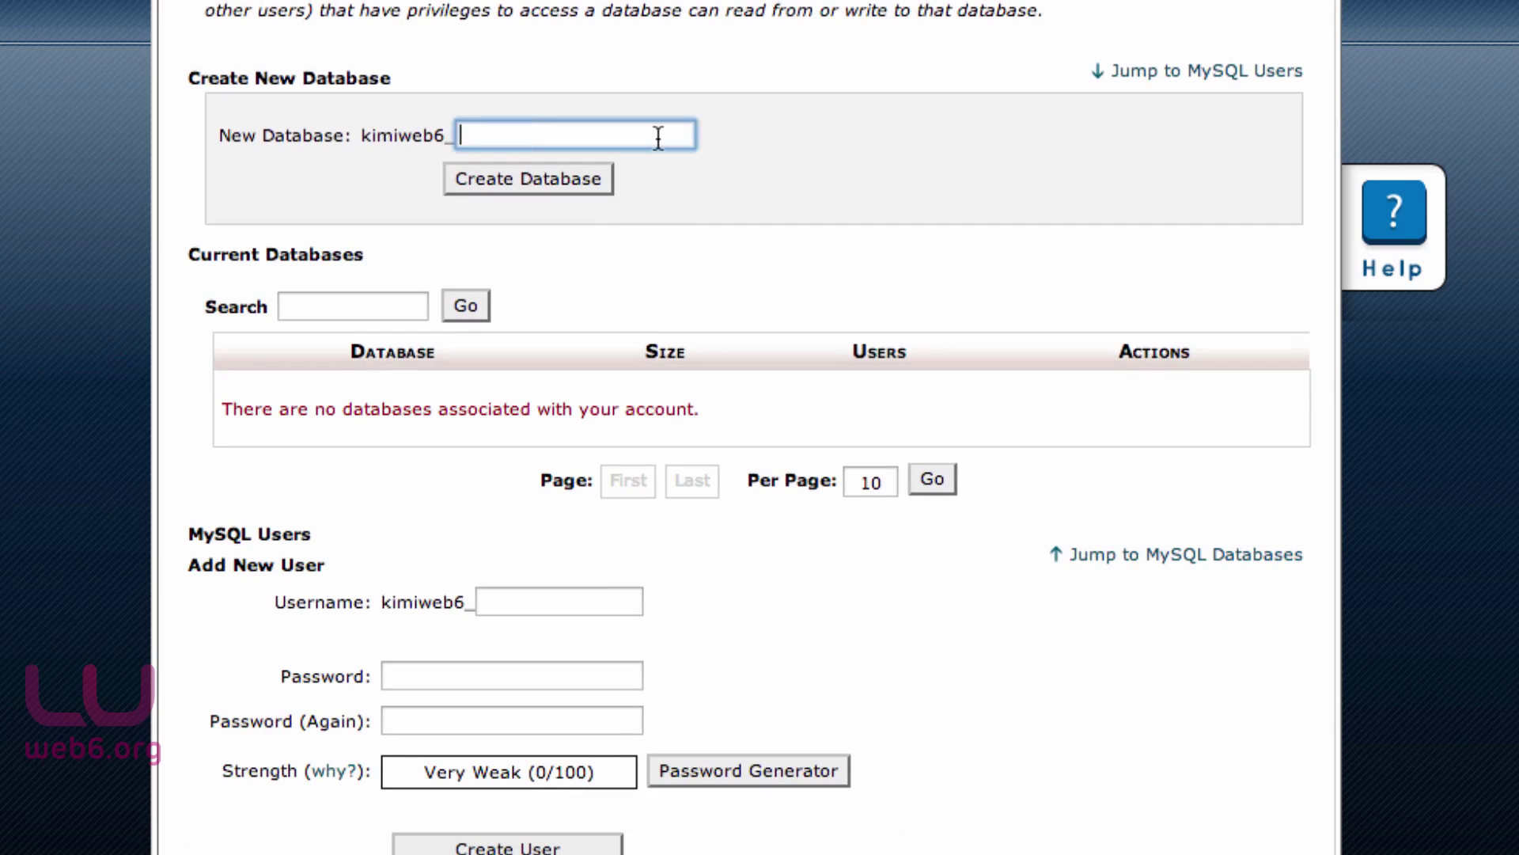
{"action": "type", "text": "mydb6565"}
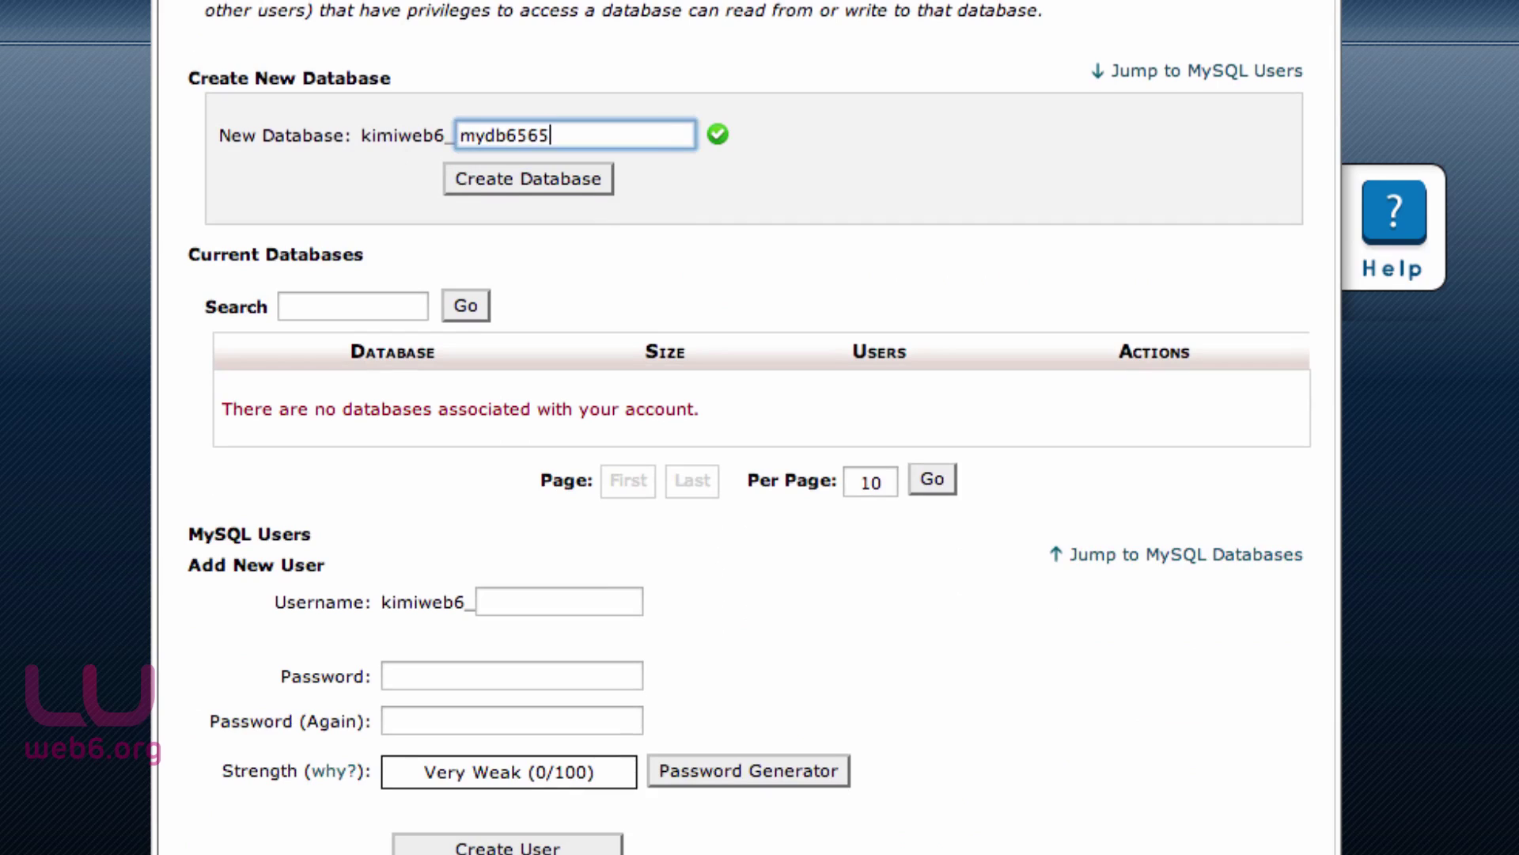
{"action": "left_click", "coordinate": [560, 182]}
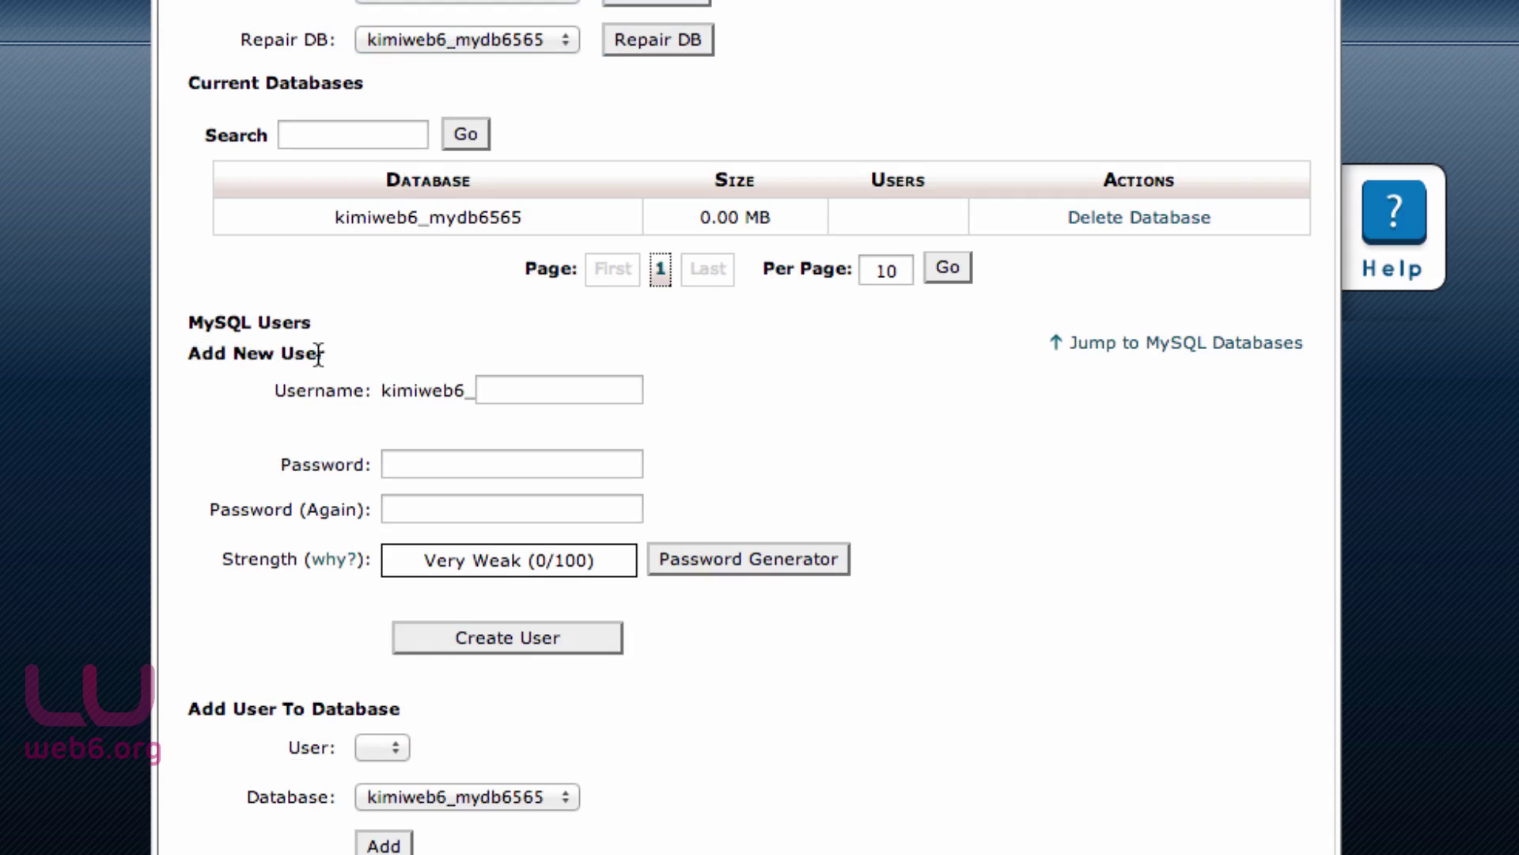
- Enter the new database username yrusr6, accepting the autocomplete suggestion
{"action": "left_click", "coordinate": [504, 388]}
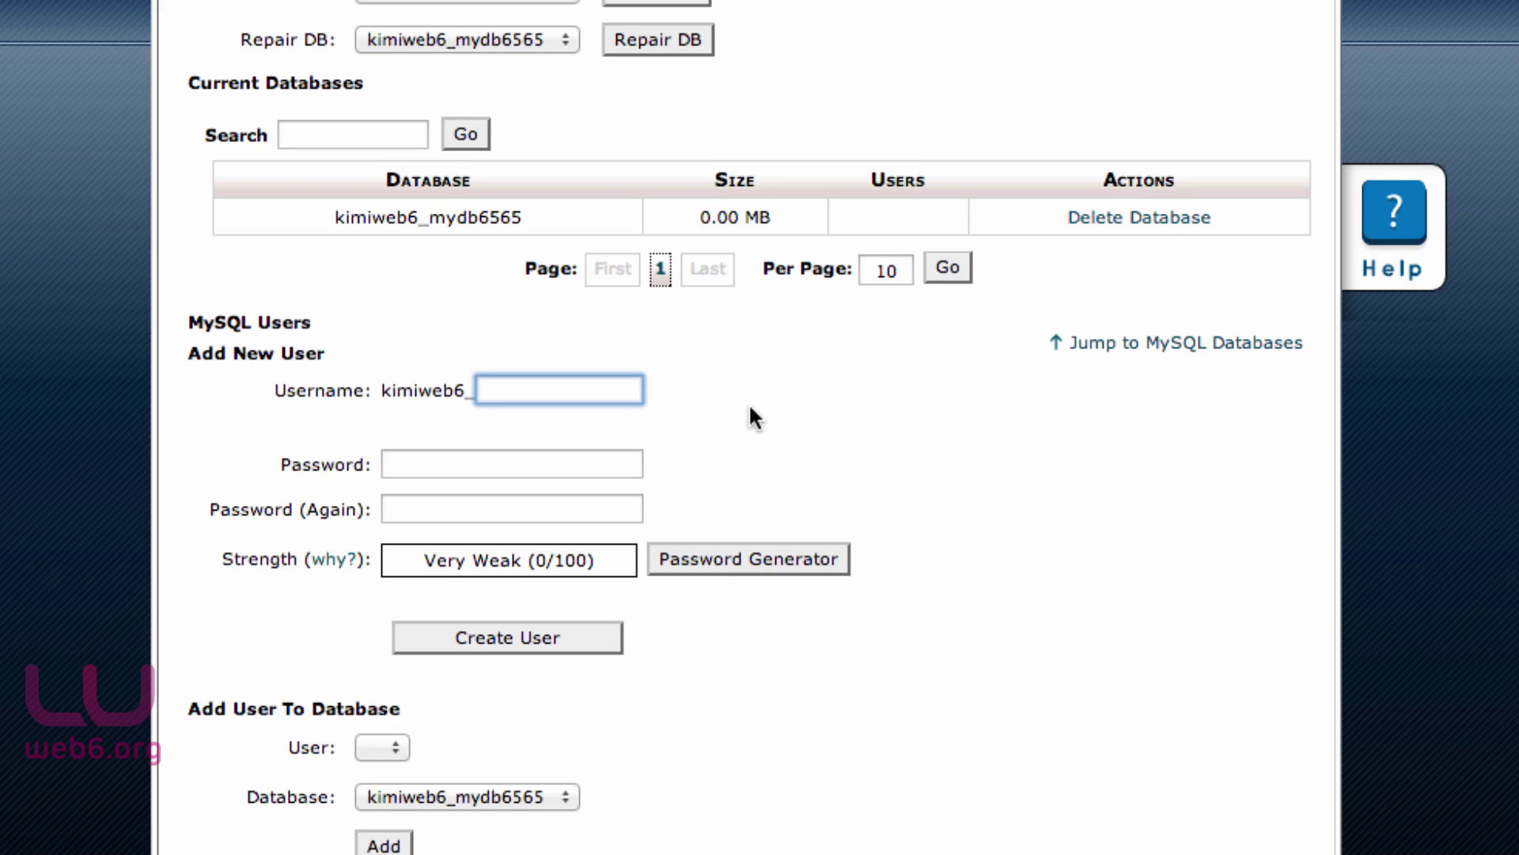
{"action": "type", "text": "m"}
{"action": "key", "text": "BackSpace"}
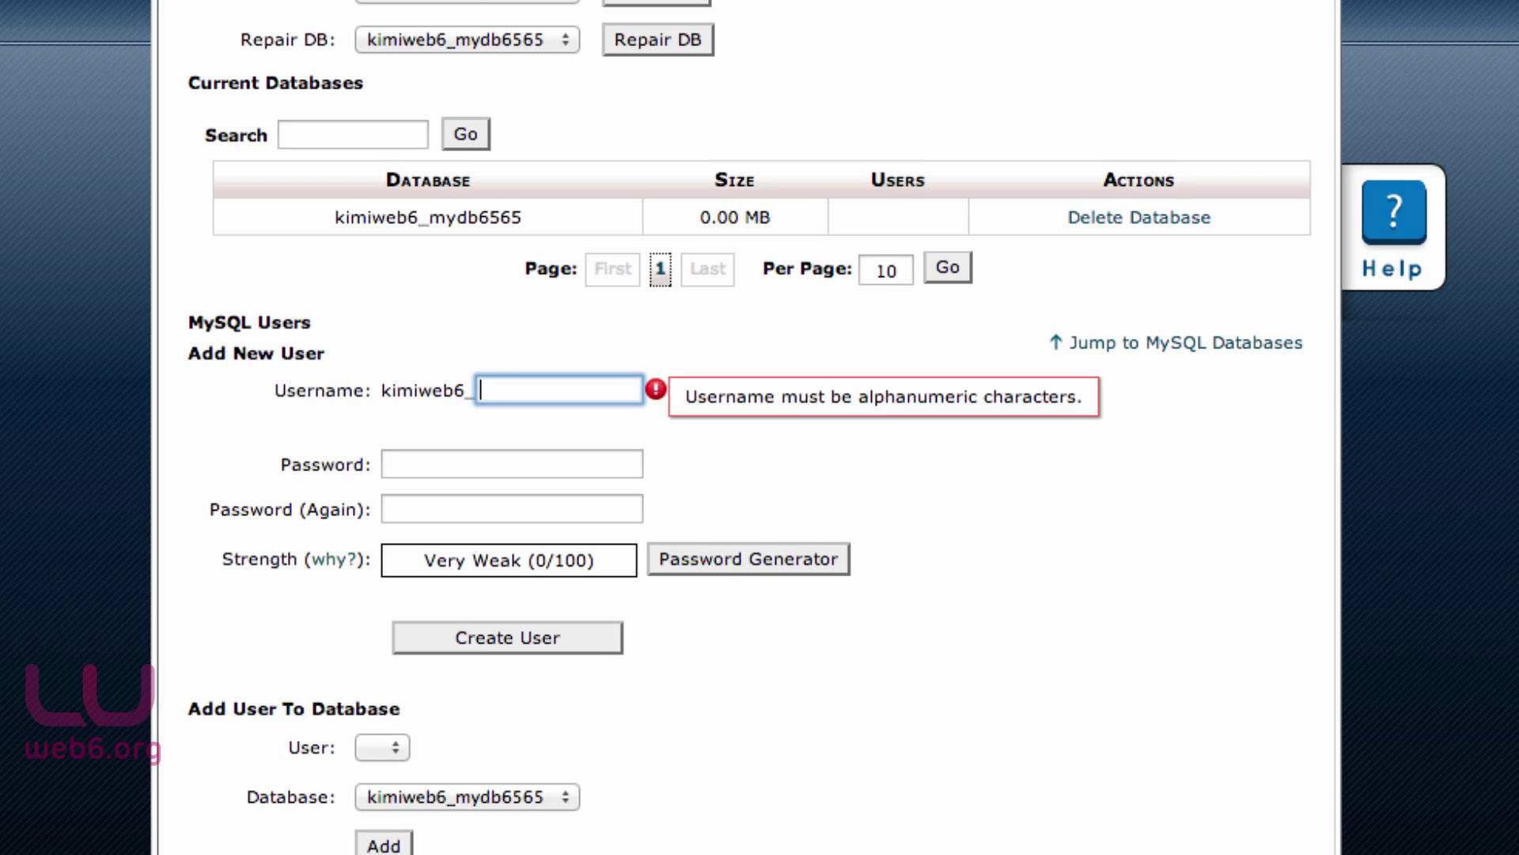
{"action": "type", "text": "yr"}
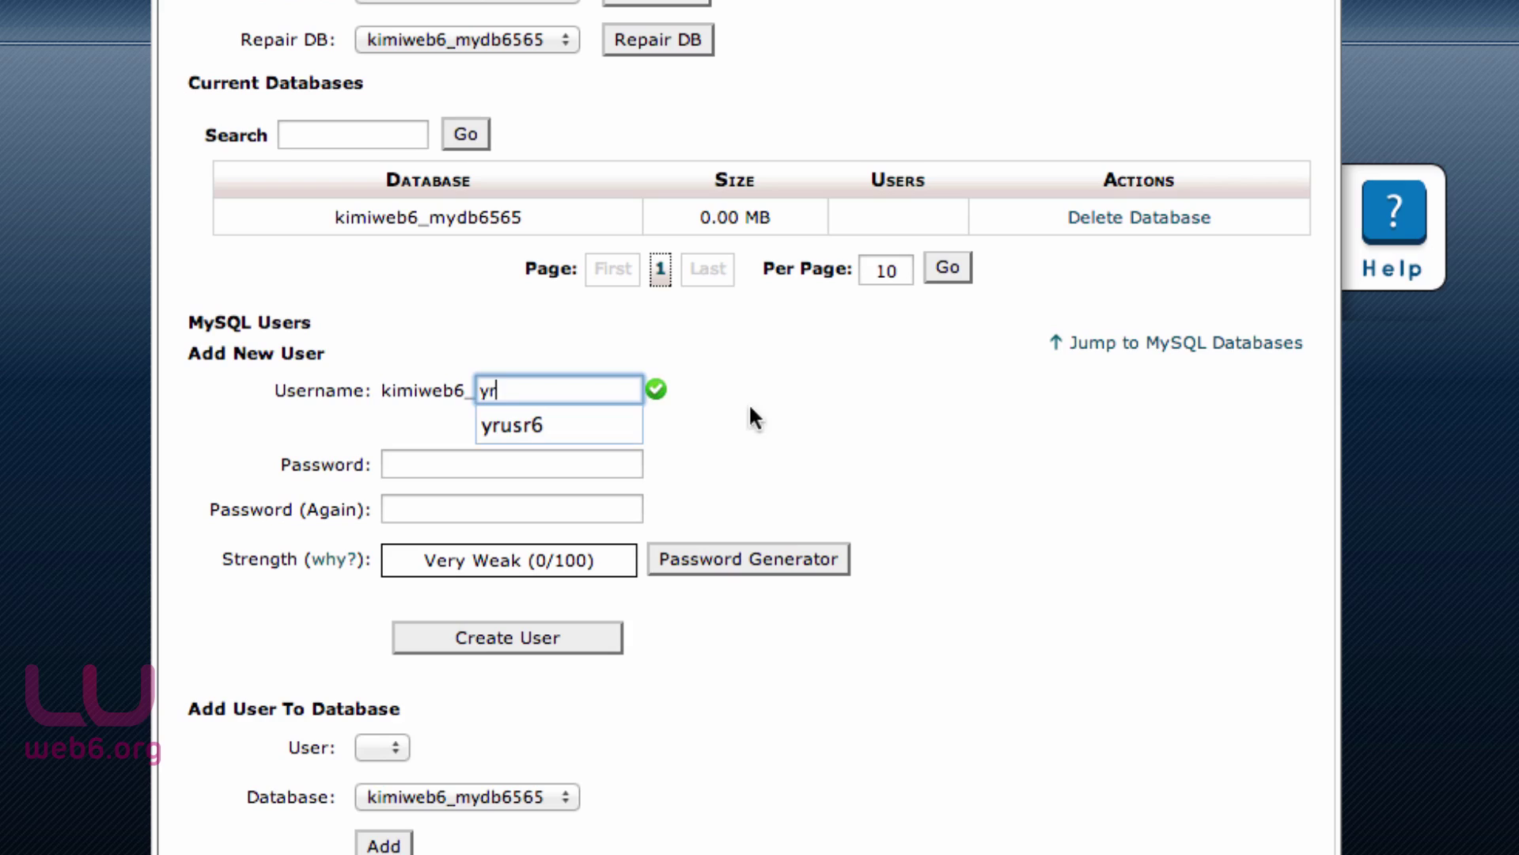
{"action": "left_click", "coordinate": [510, 432]}
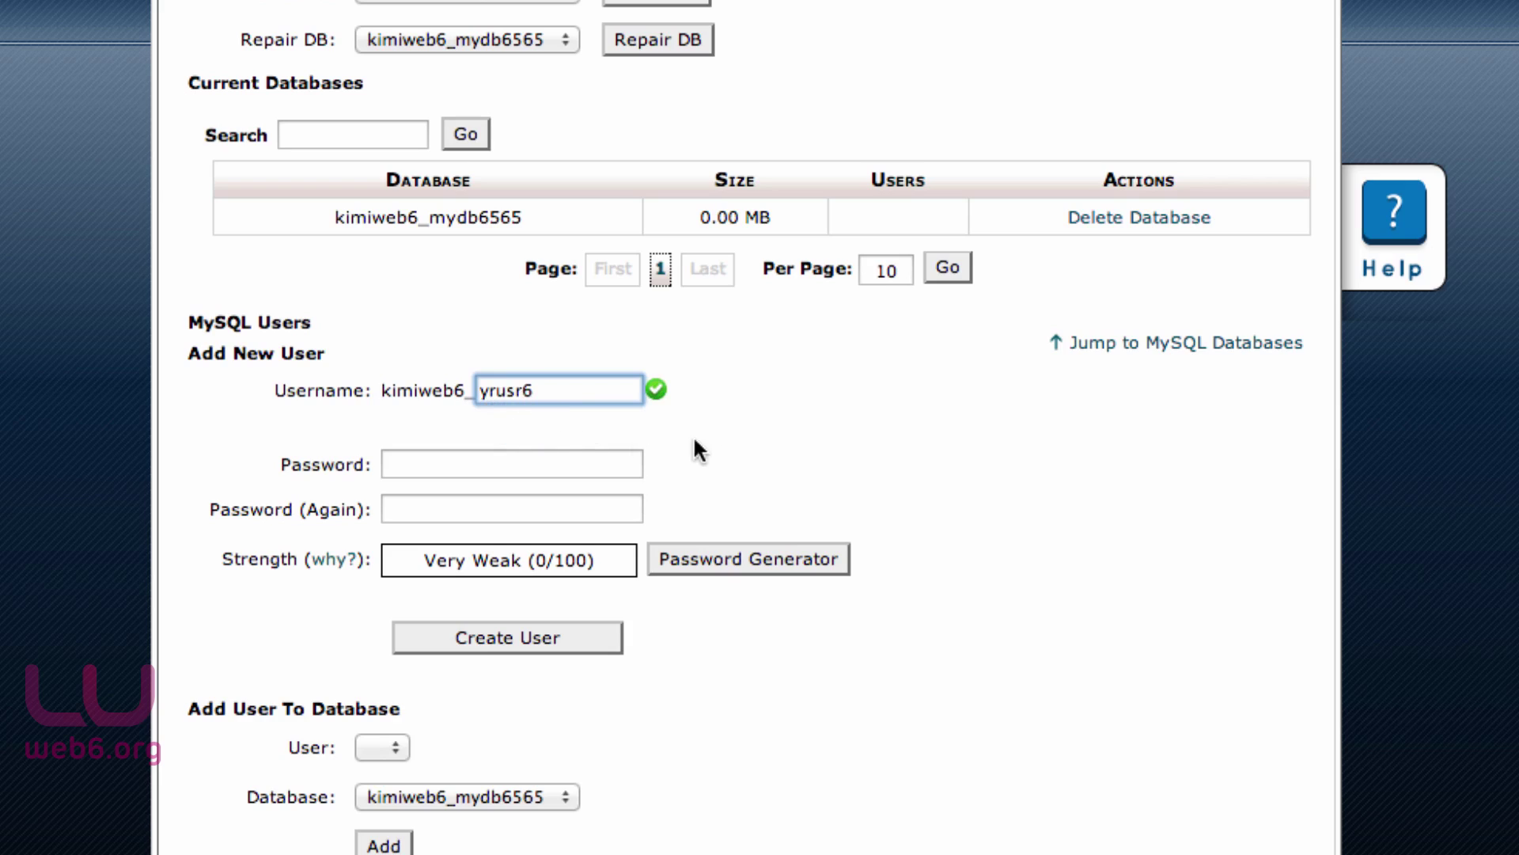
- Generate a 12-character password that uses symbols, and select it for copying
{"action": "left_click", "coordinate": [725, 559]}
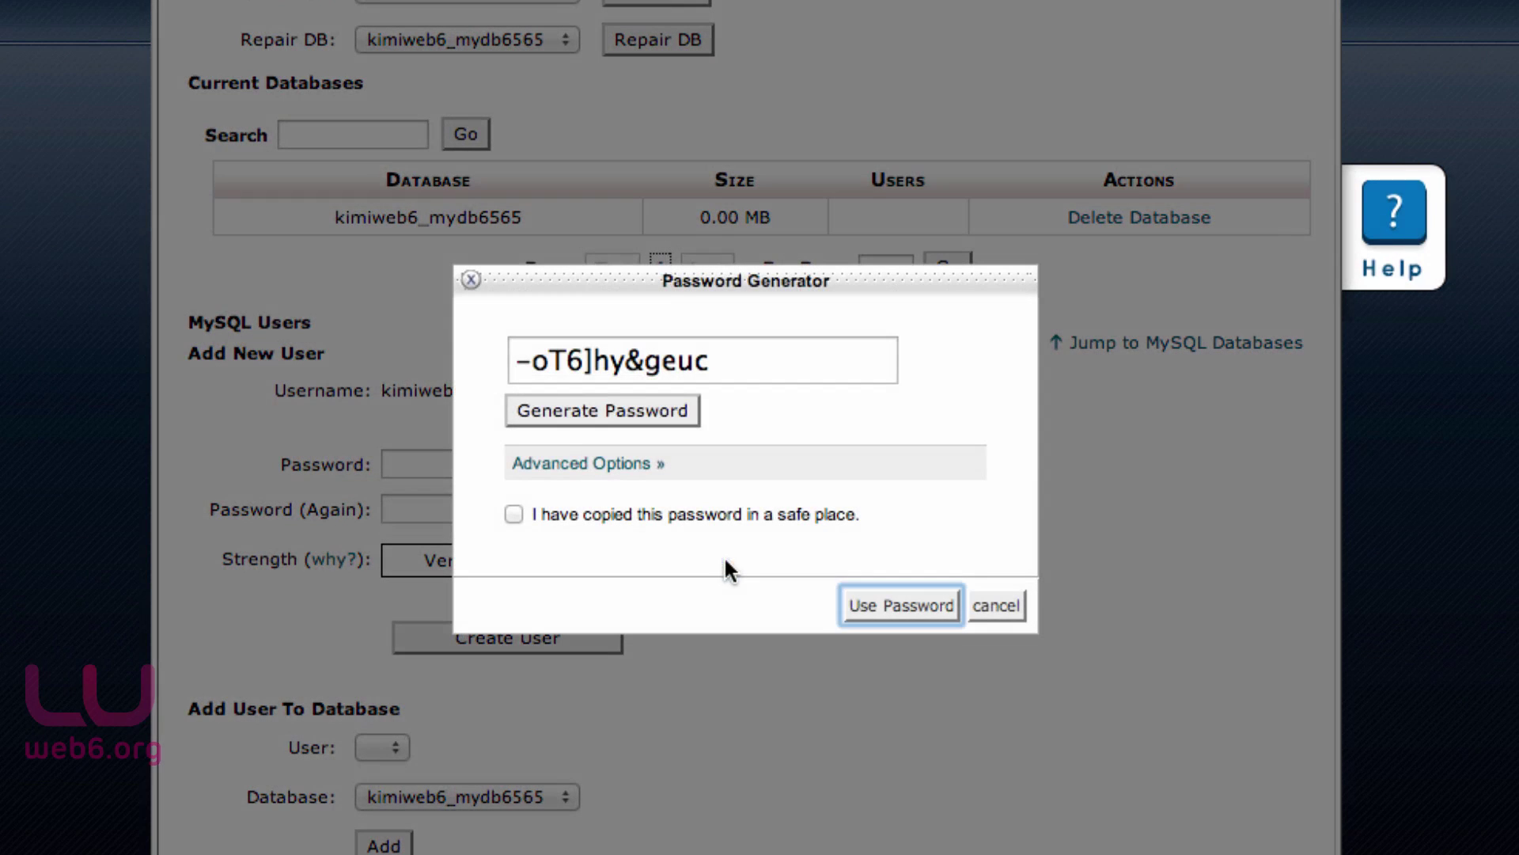
{"action": "left_click", "coordinate": [599, 465]}
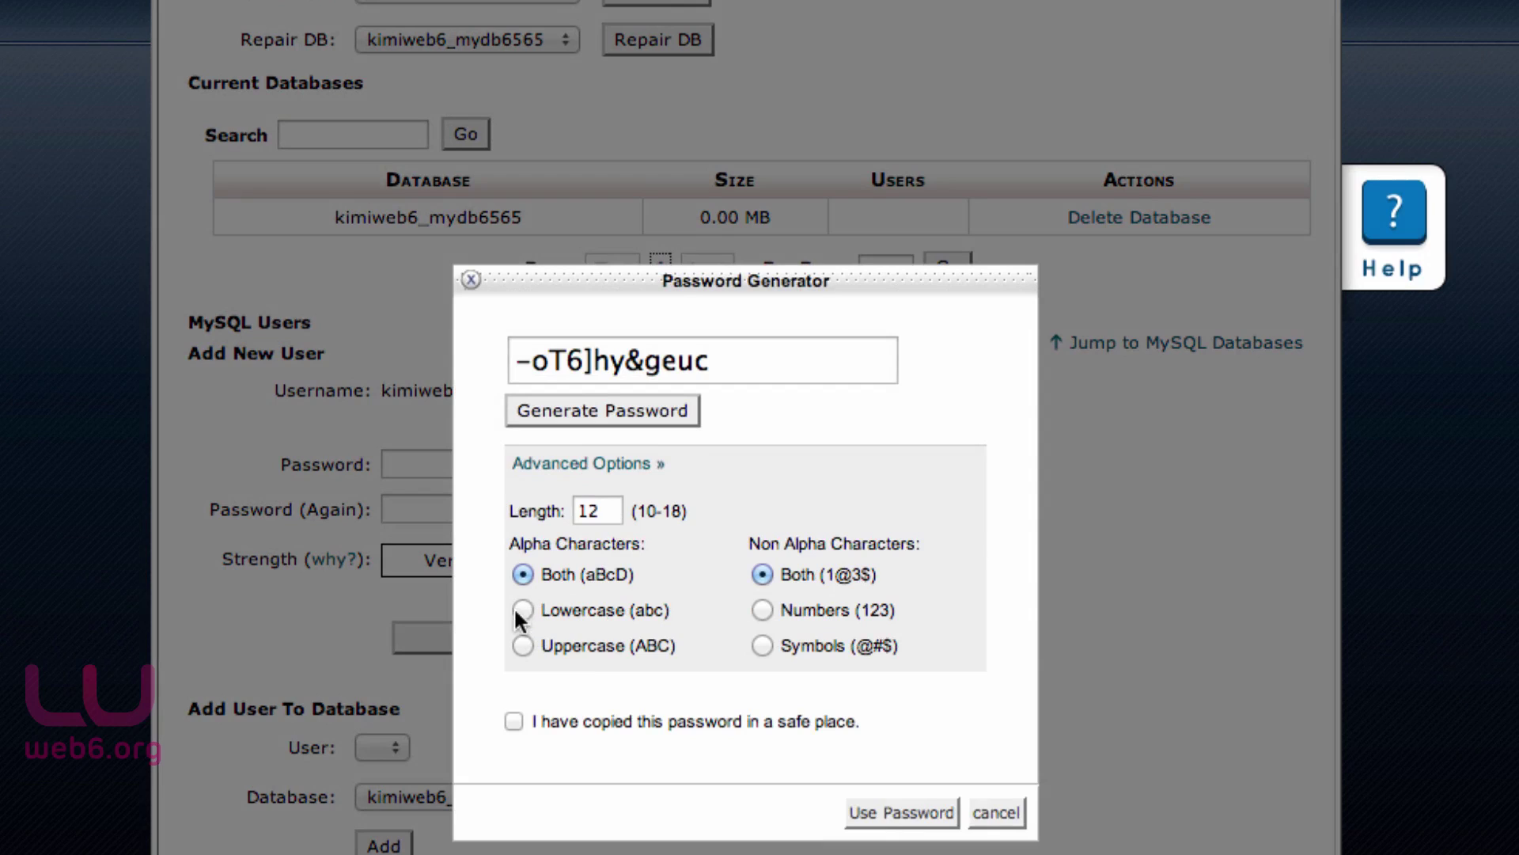
{"action": "left_click", "coordinate": [762, 648]}
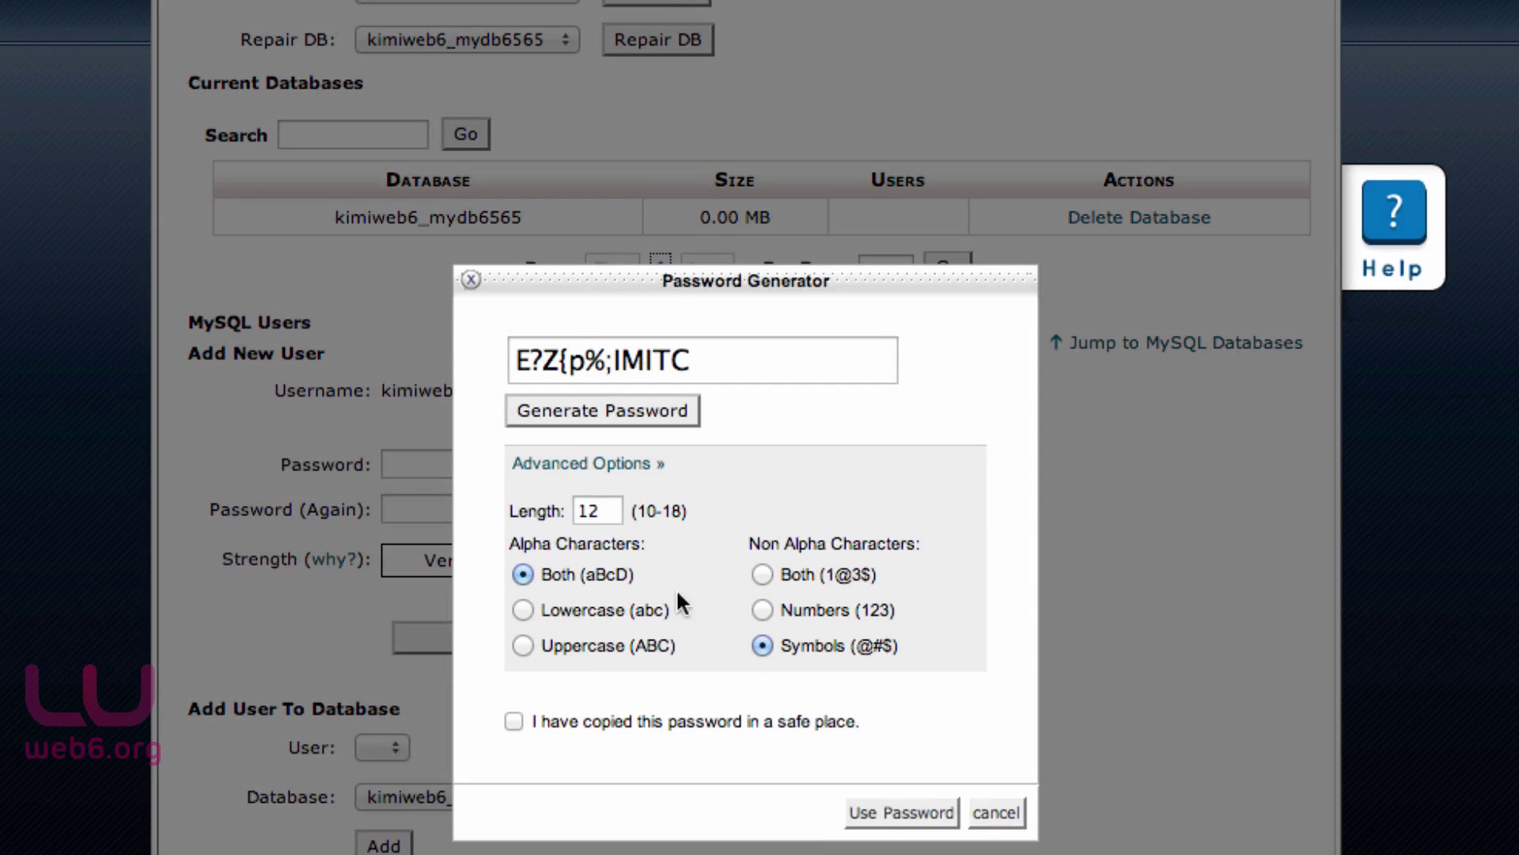
{"action": "left_click", "coordinate": [746, 362]}
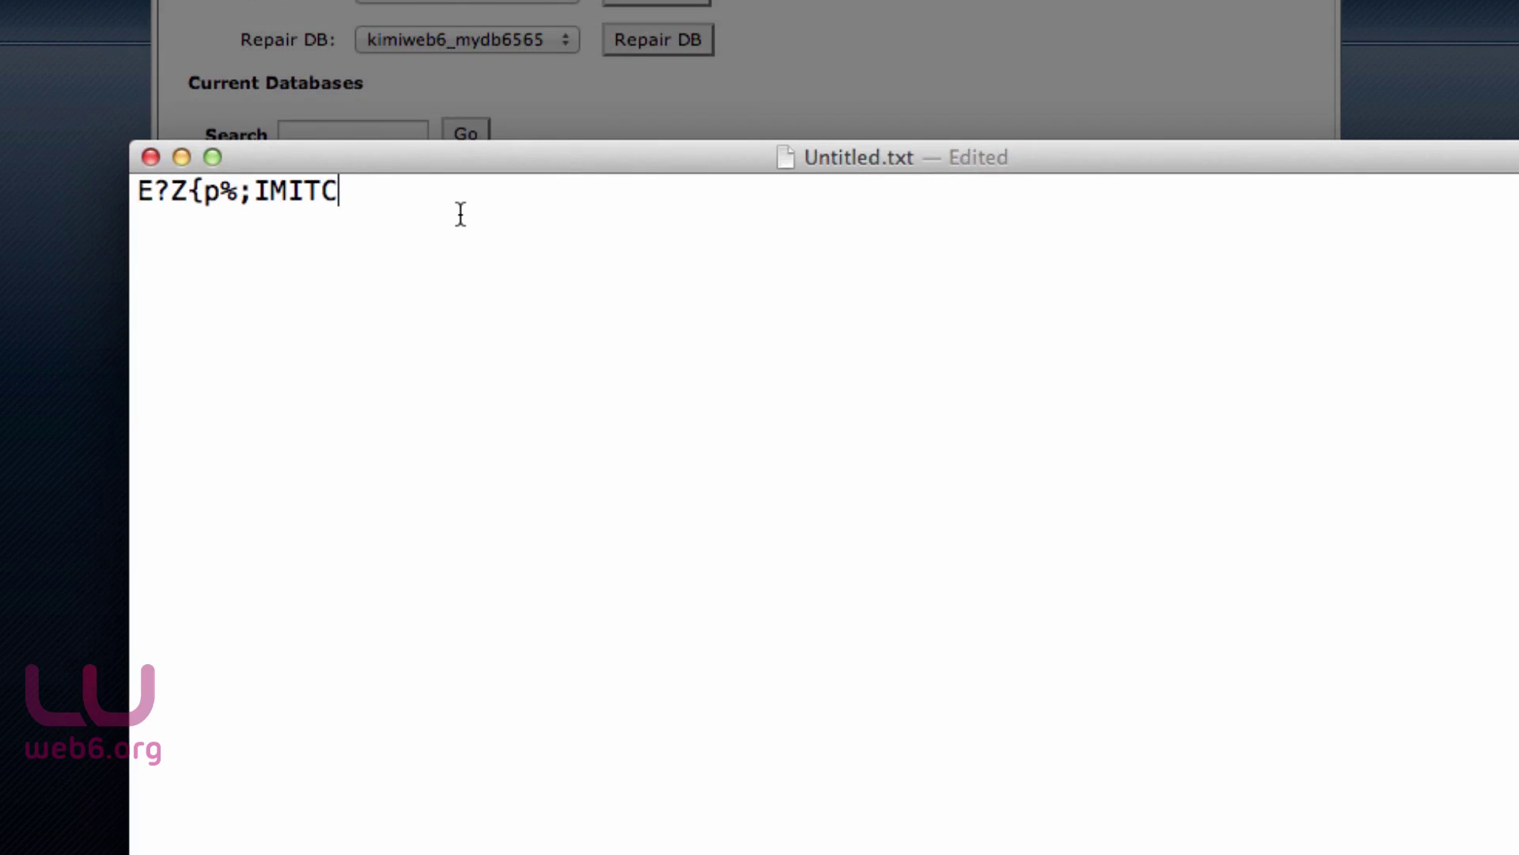
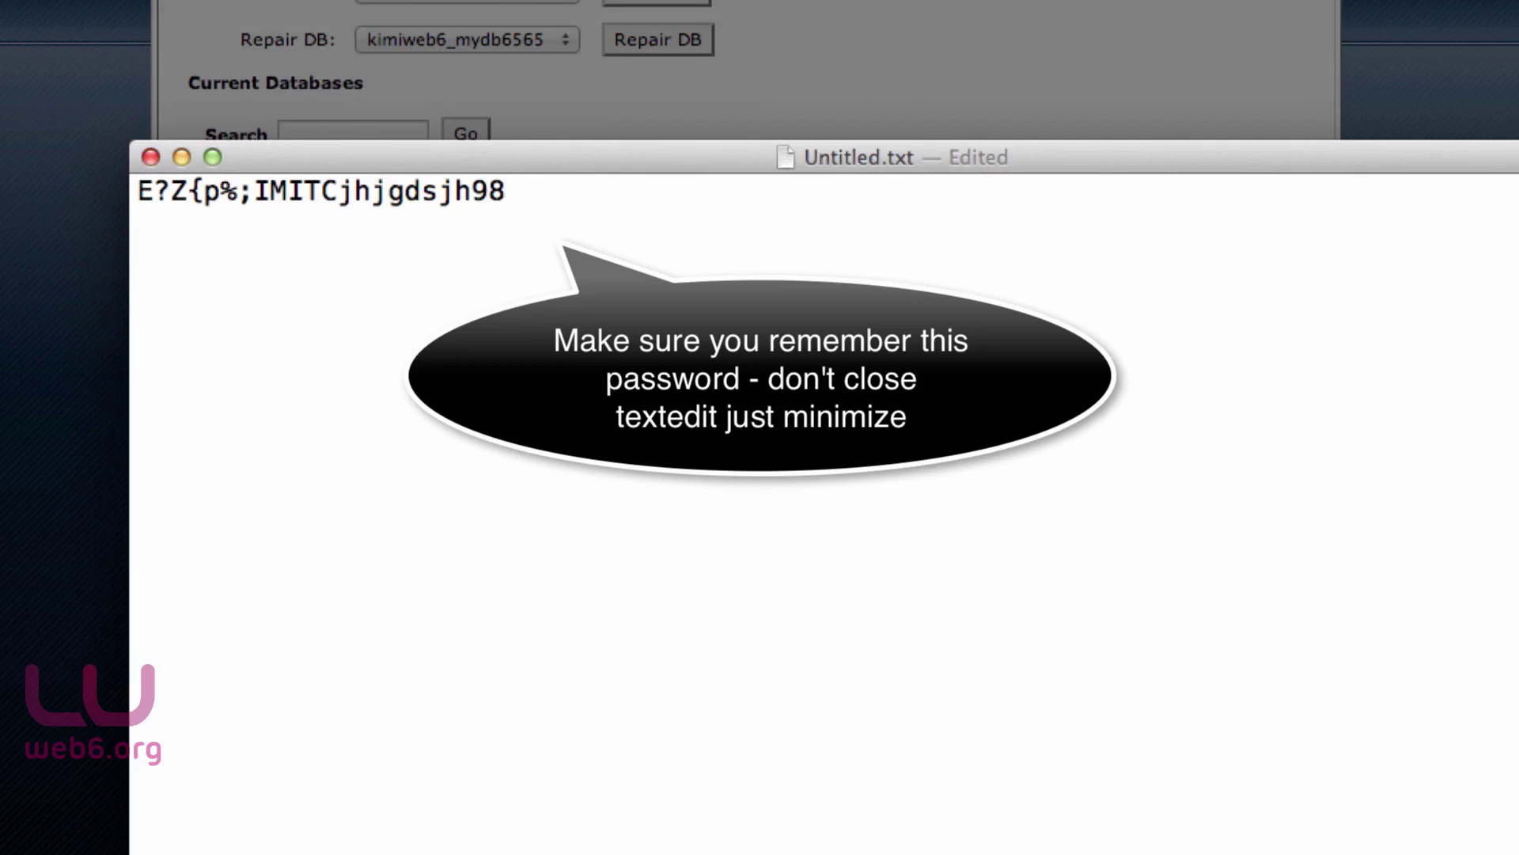
- Extend the pasted password in TextEdit with extra characters, select it all, and minimize the note
{"action": "key", "text": "super+a"}
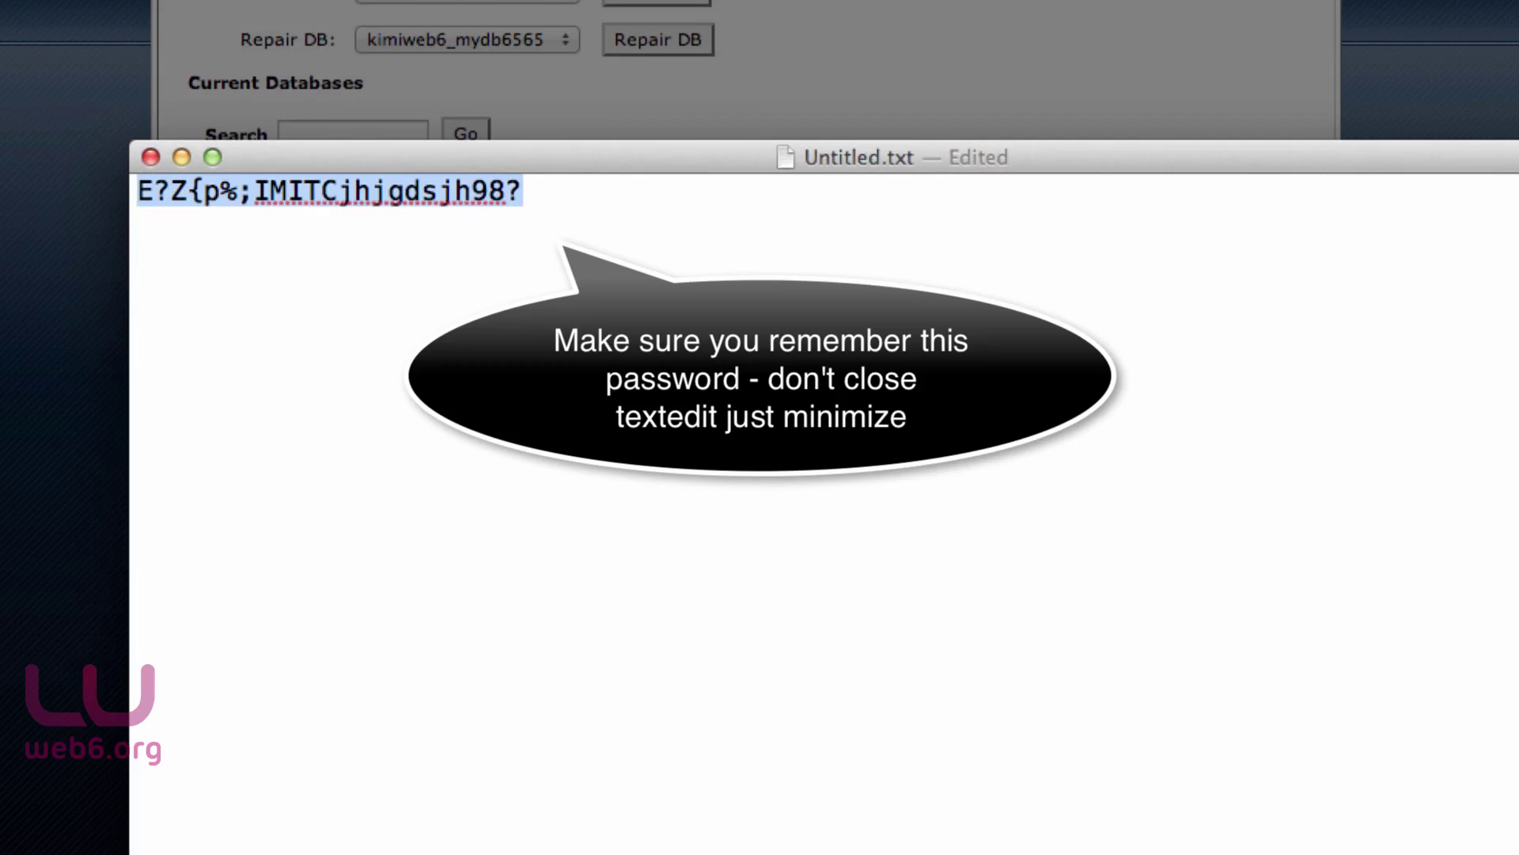
{"action": "left_click", "coordinate": [175, 158]}
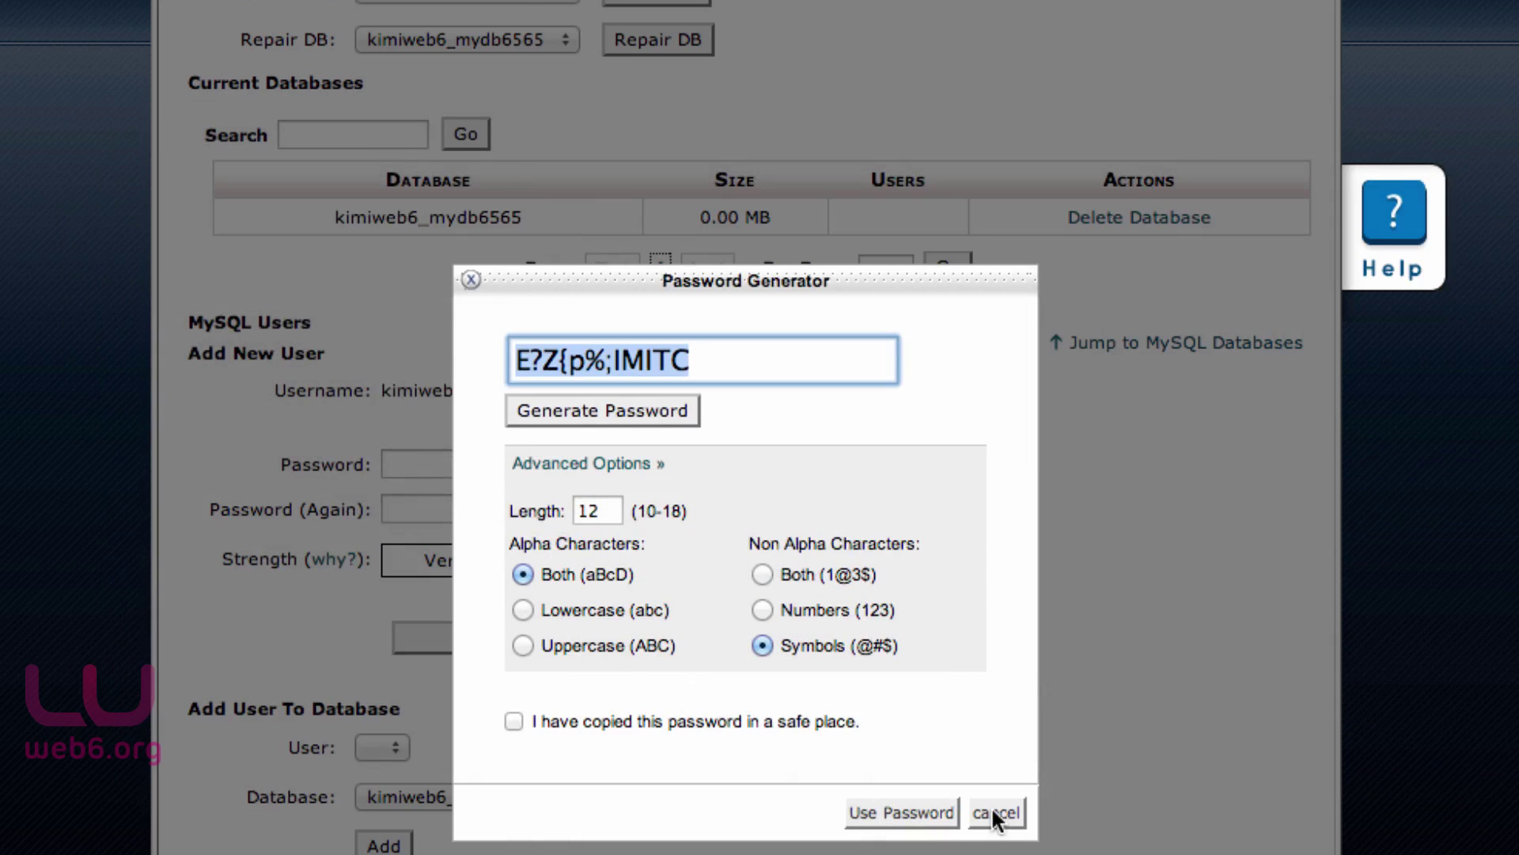
- Paste the password into both password fields and create the MySQL user with a Very Strong password
{"action": "left_click", "coordinate": [994, 813]}
{"action": "left_click", "coordinate": [443, 467]}
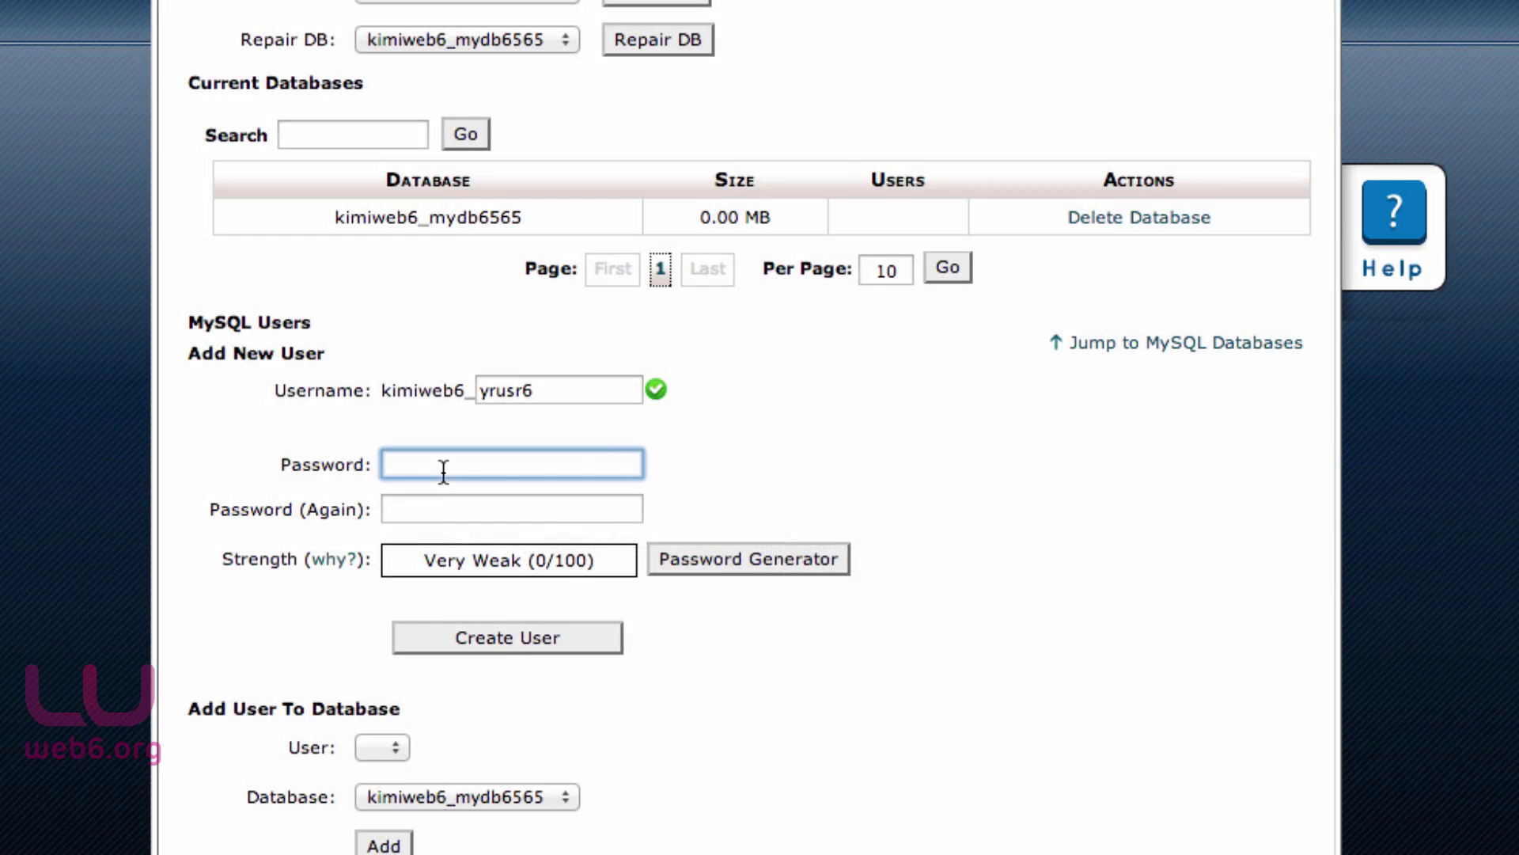
{"action": "key", "text": "ctrl+v"}
{"action": "key", "text": "Tab"}
{"action": "key", "text": "super+v"}
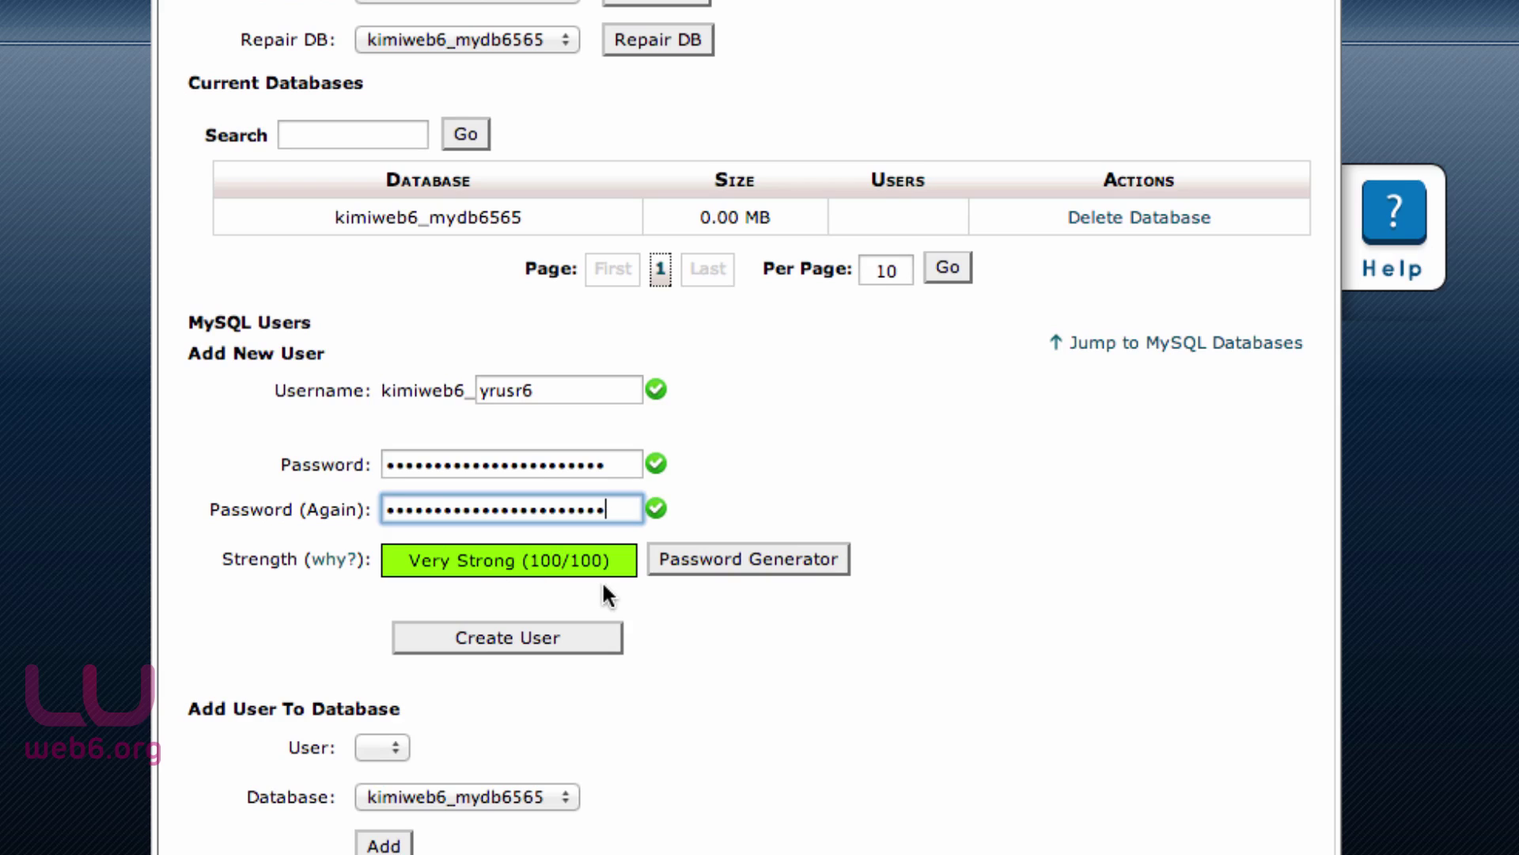
{"action": "left_click", "coordinate": [515, 639]}
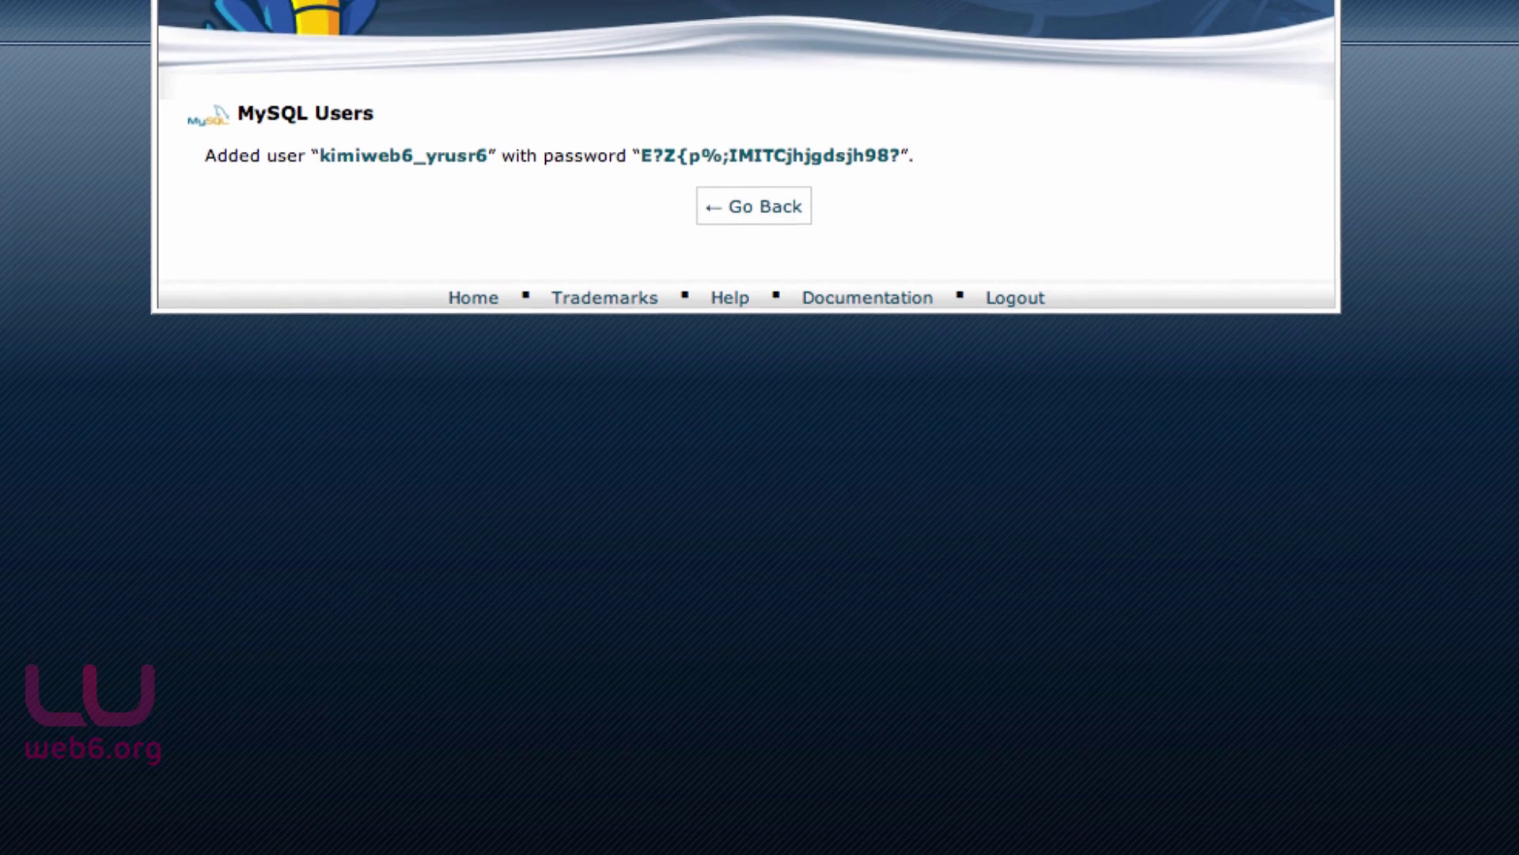
{"action": "left_click", "coordinate": [754, 262]}
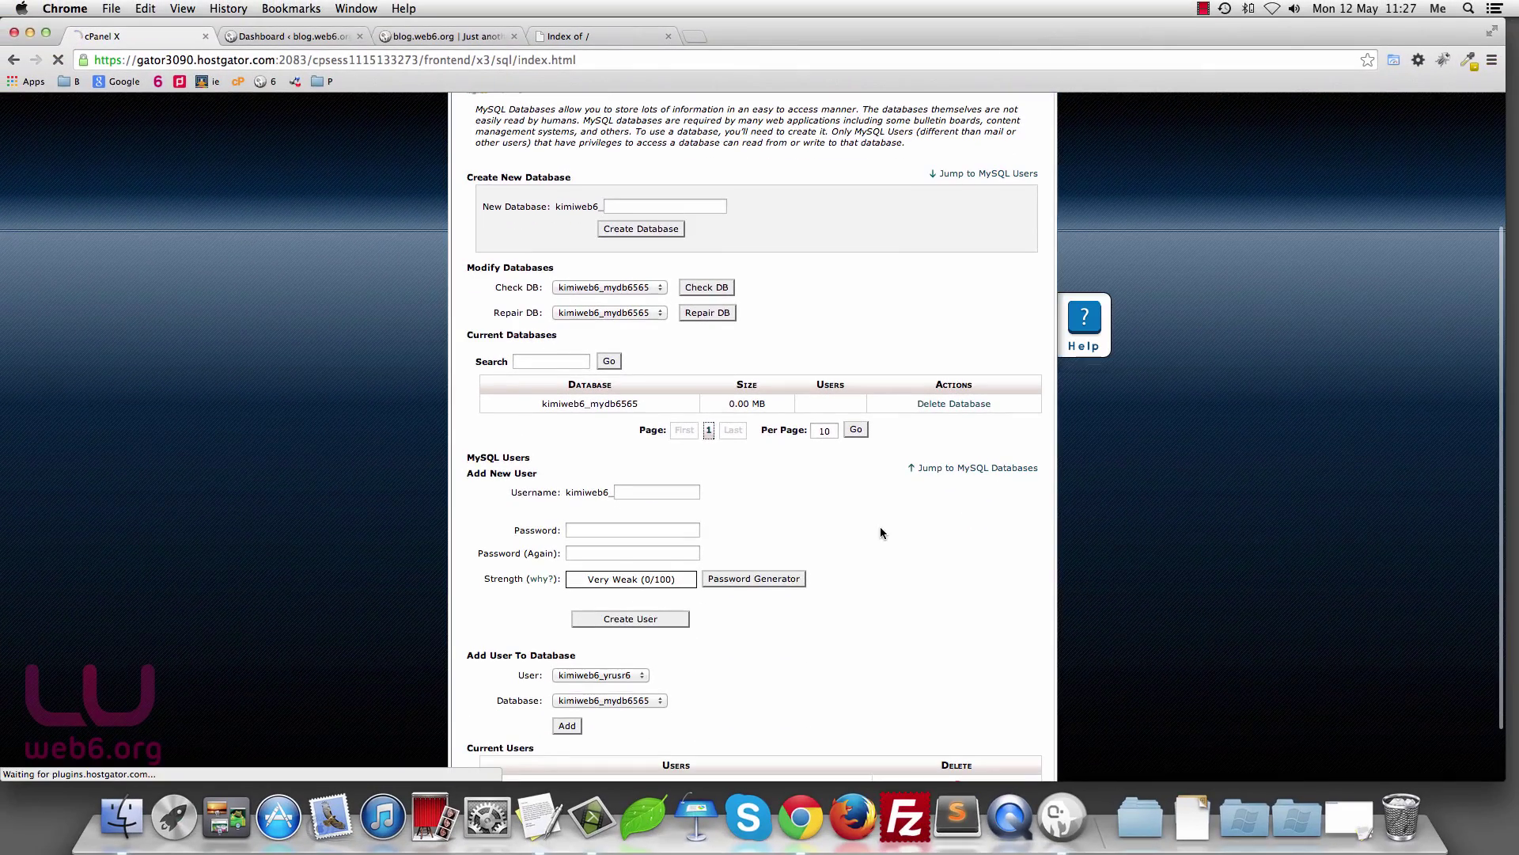
- Add user kimiweb6_yrusr6 to database kimiweb6_mydb6565 with ALL PRIVILEGES
{"action": "scroll", "coordinate": [874, 532], "scroll_direction": "down", "scroll_amount": 3}
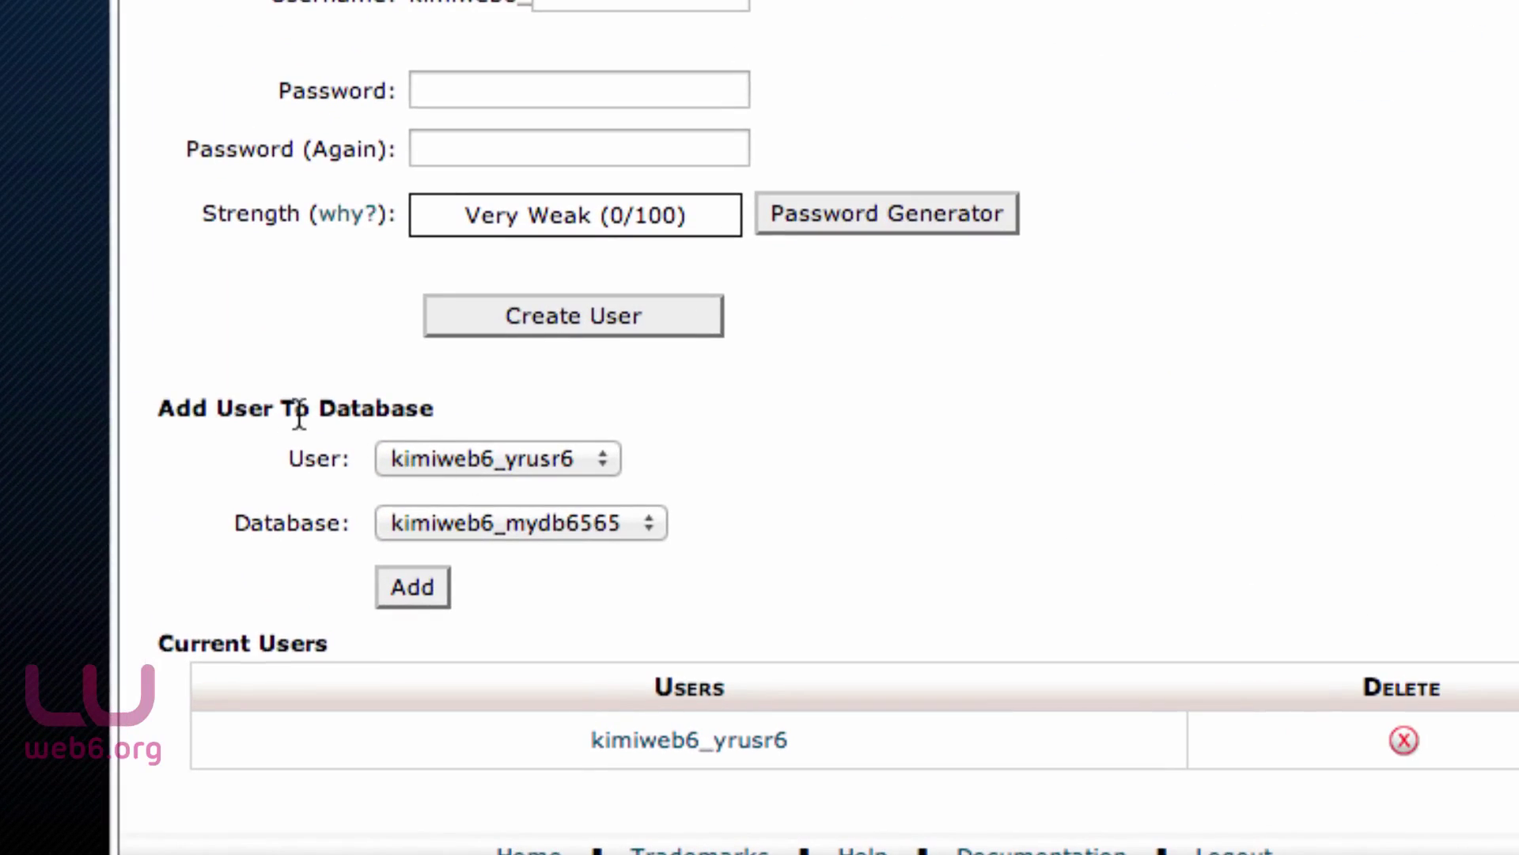
{"action": "left_click", "coordinate": [582, 459]}
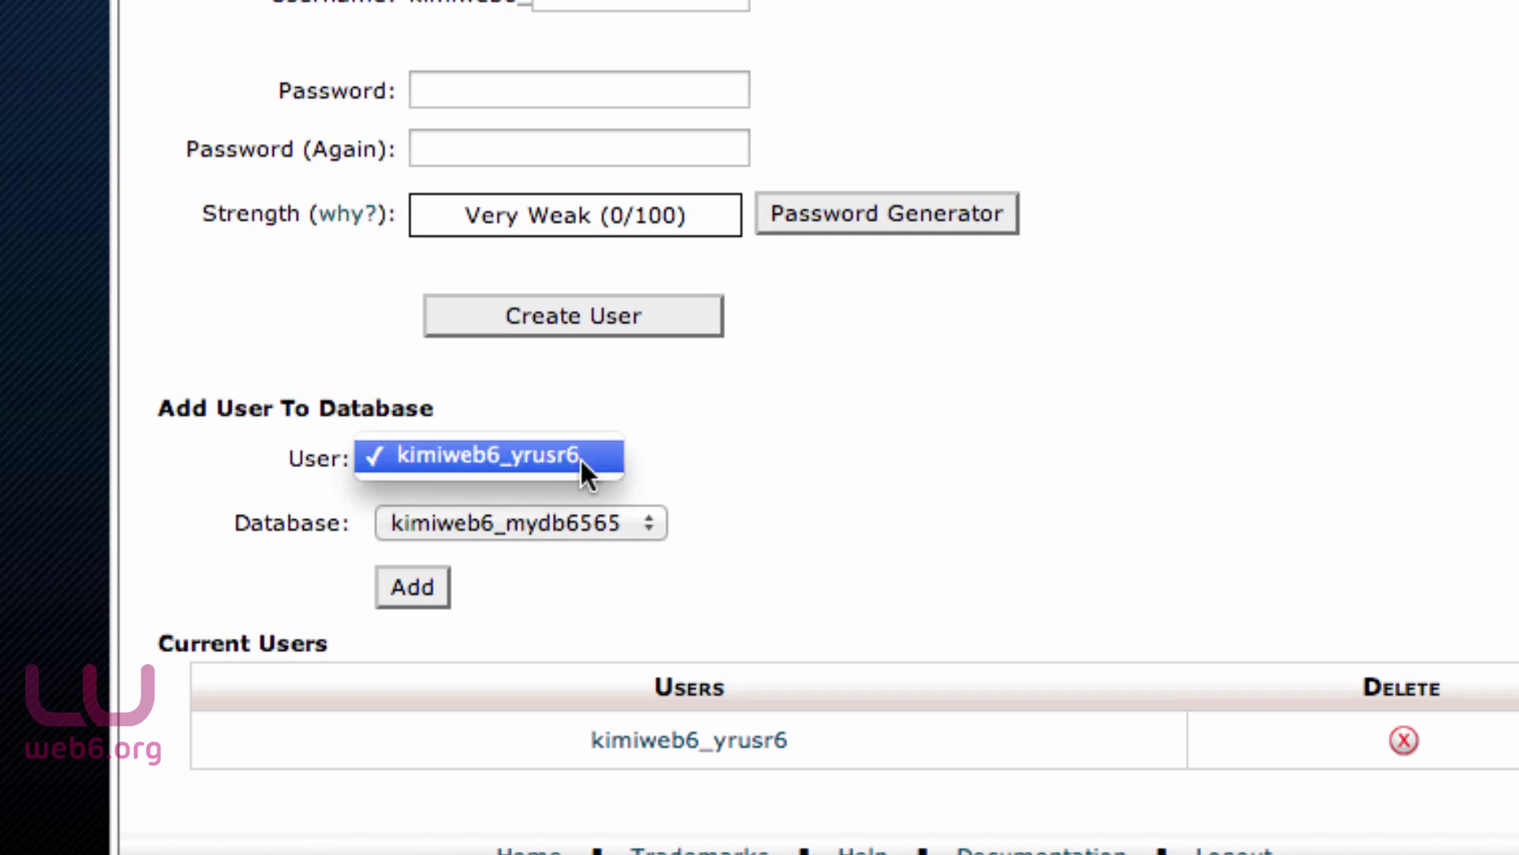
{"action": "left_click", "coordinate": [752, 469]}
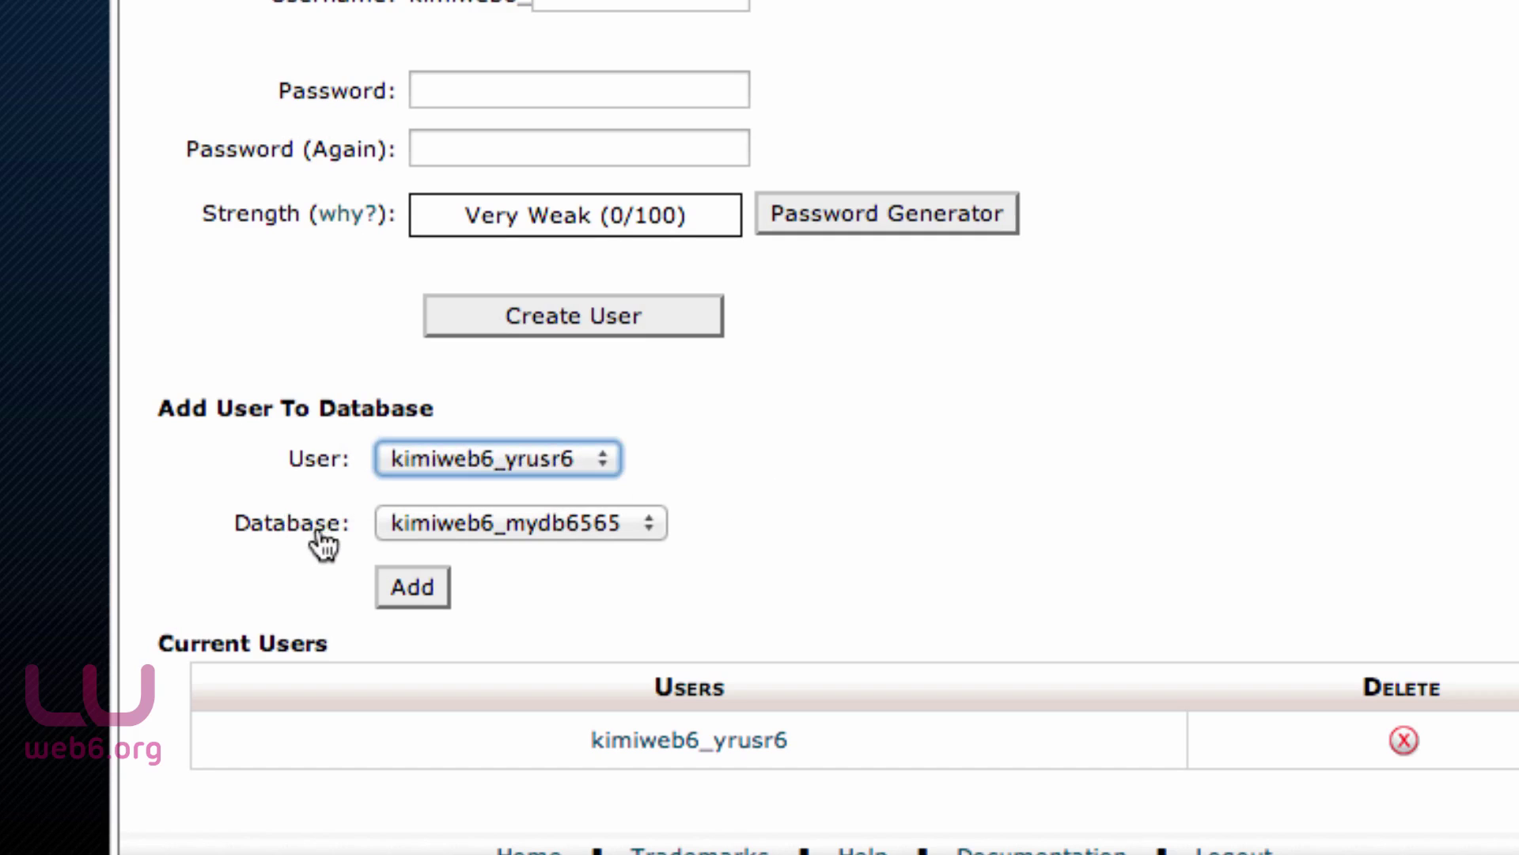
{"action": "left_click", "coordinate": [612, 531]}
{"action": "left_click", "coordinate": [600, 524]}
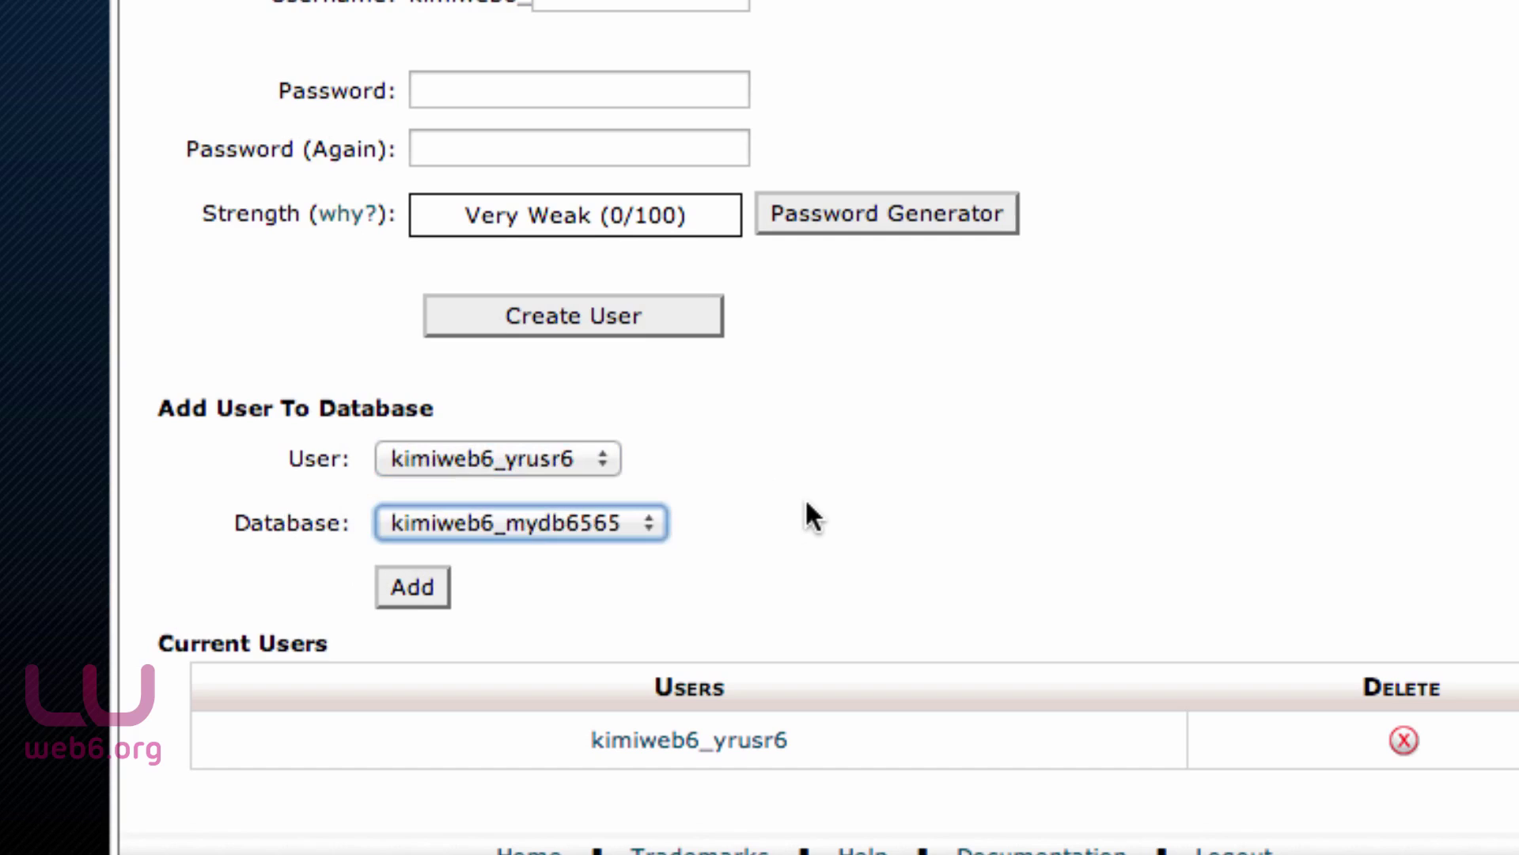
{"action": "left_click", "coordinate": [408, 592]}
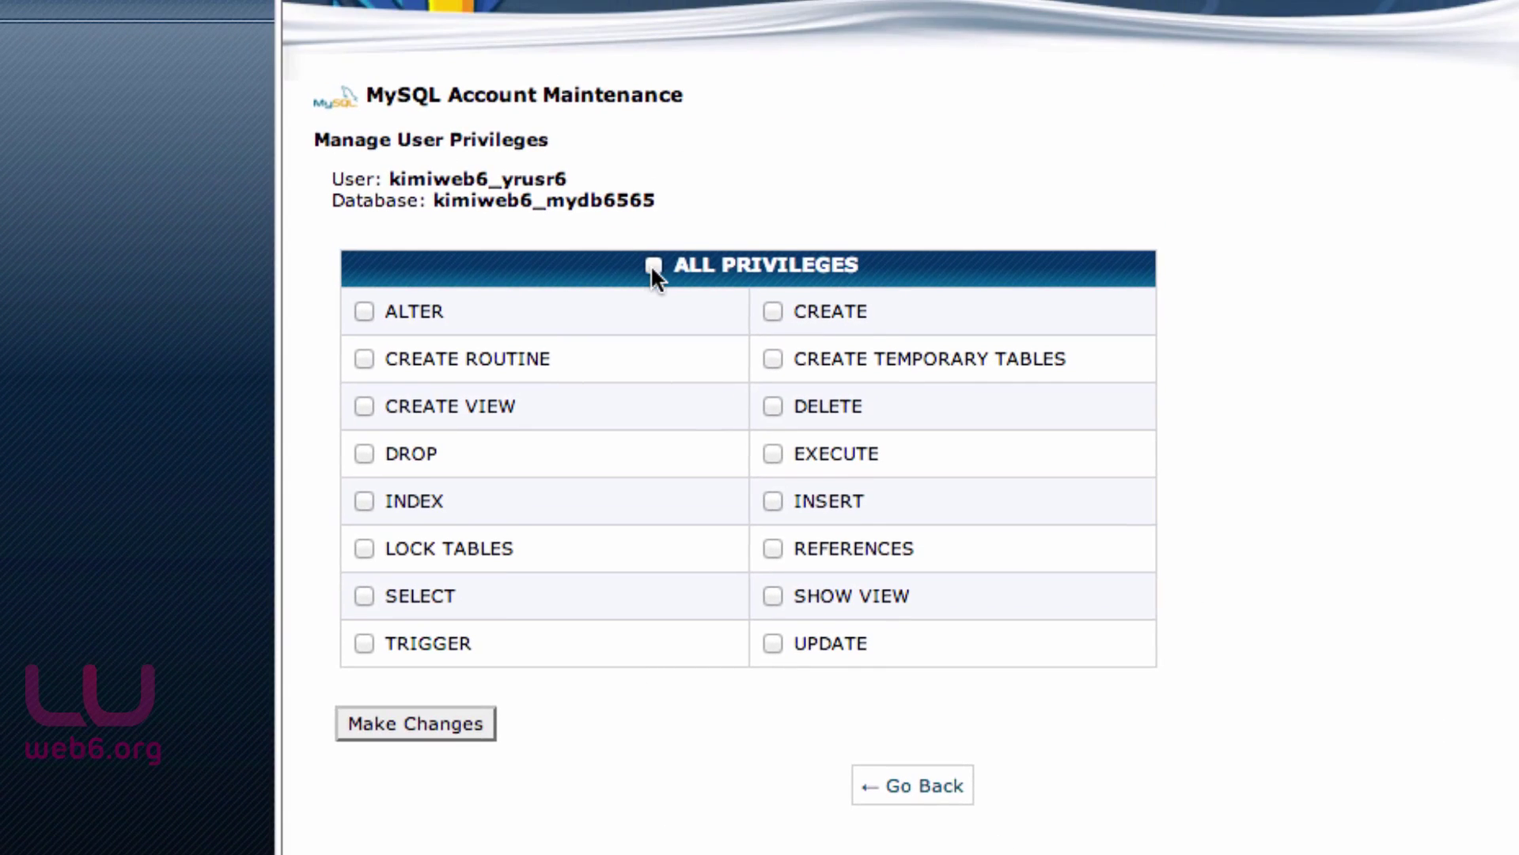
{"action": "left_click", "coordinate": [652, 265]}
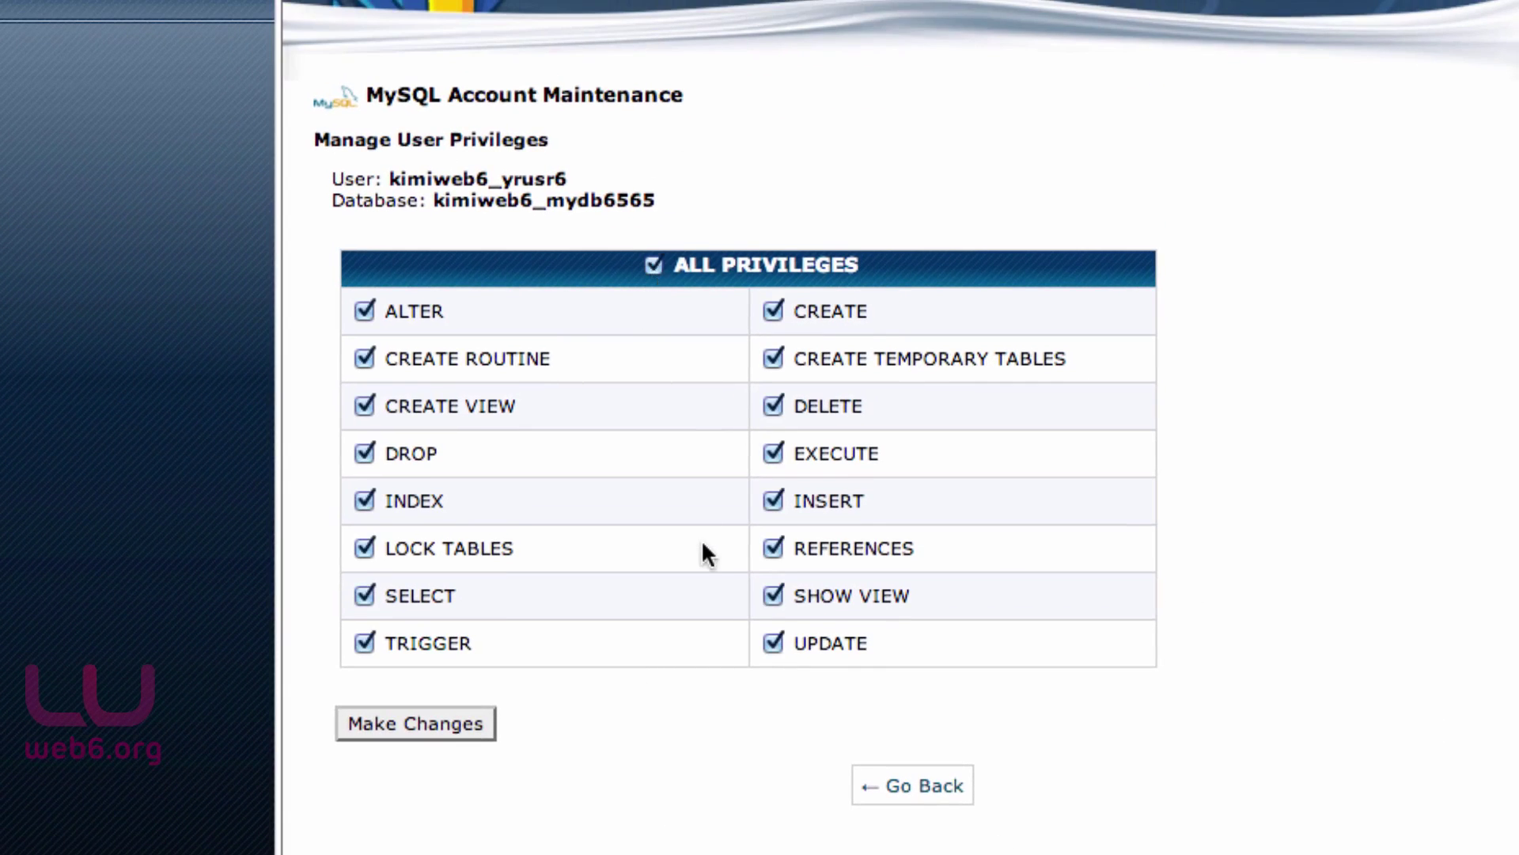
{"action": "left_click", "coordinate": [418, 720]}
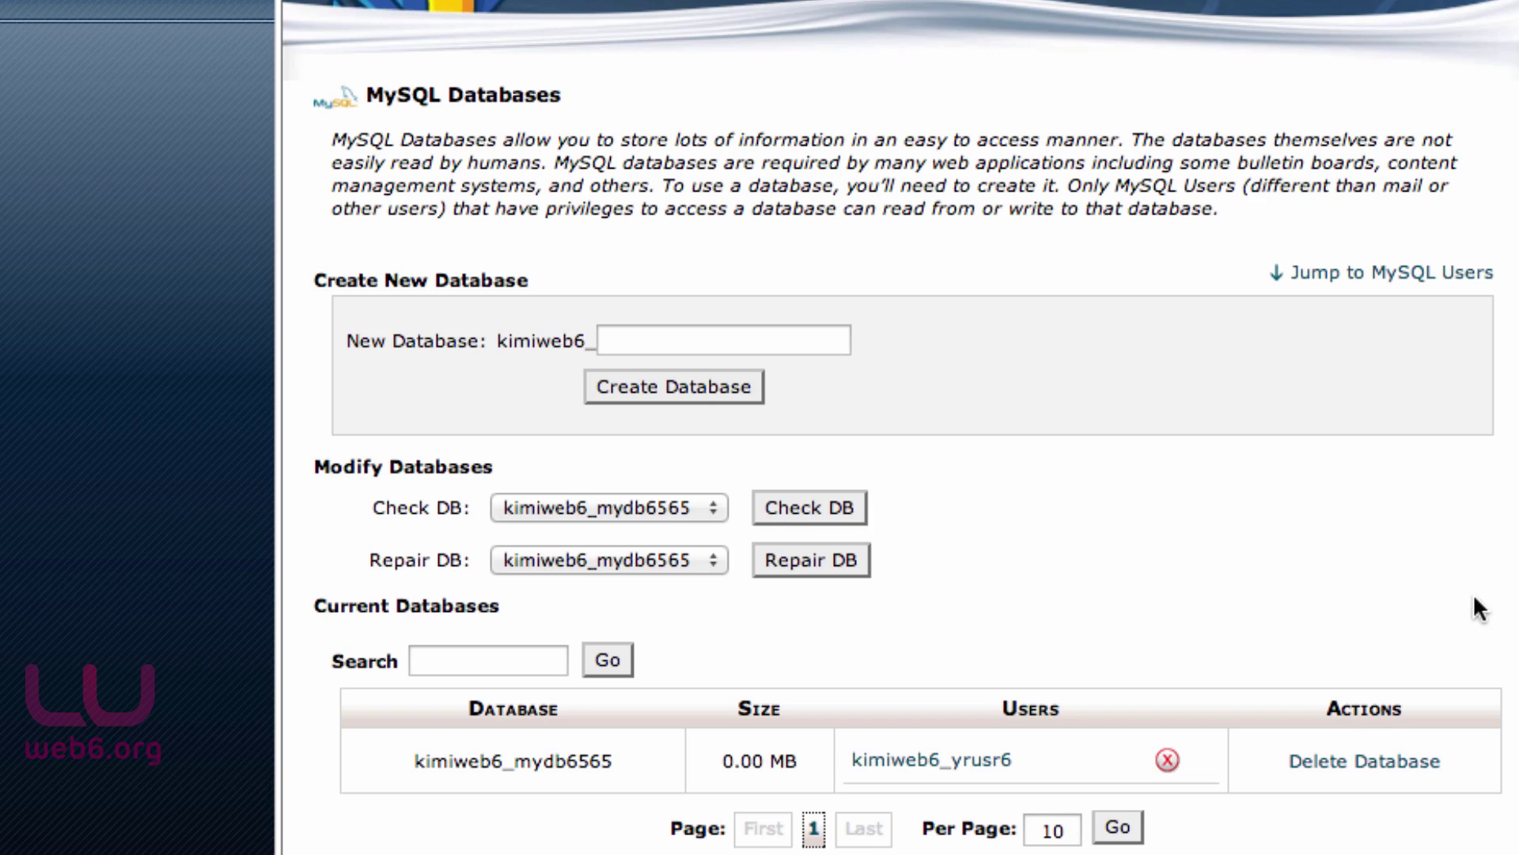
- Go back to the cPanel home page and close the Domain.com offer popup
{"action": "scroll", "coordinate": [1474, 592], "scroll_direction": "down", "scroll_amount": 3}
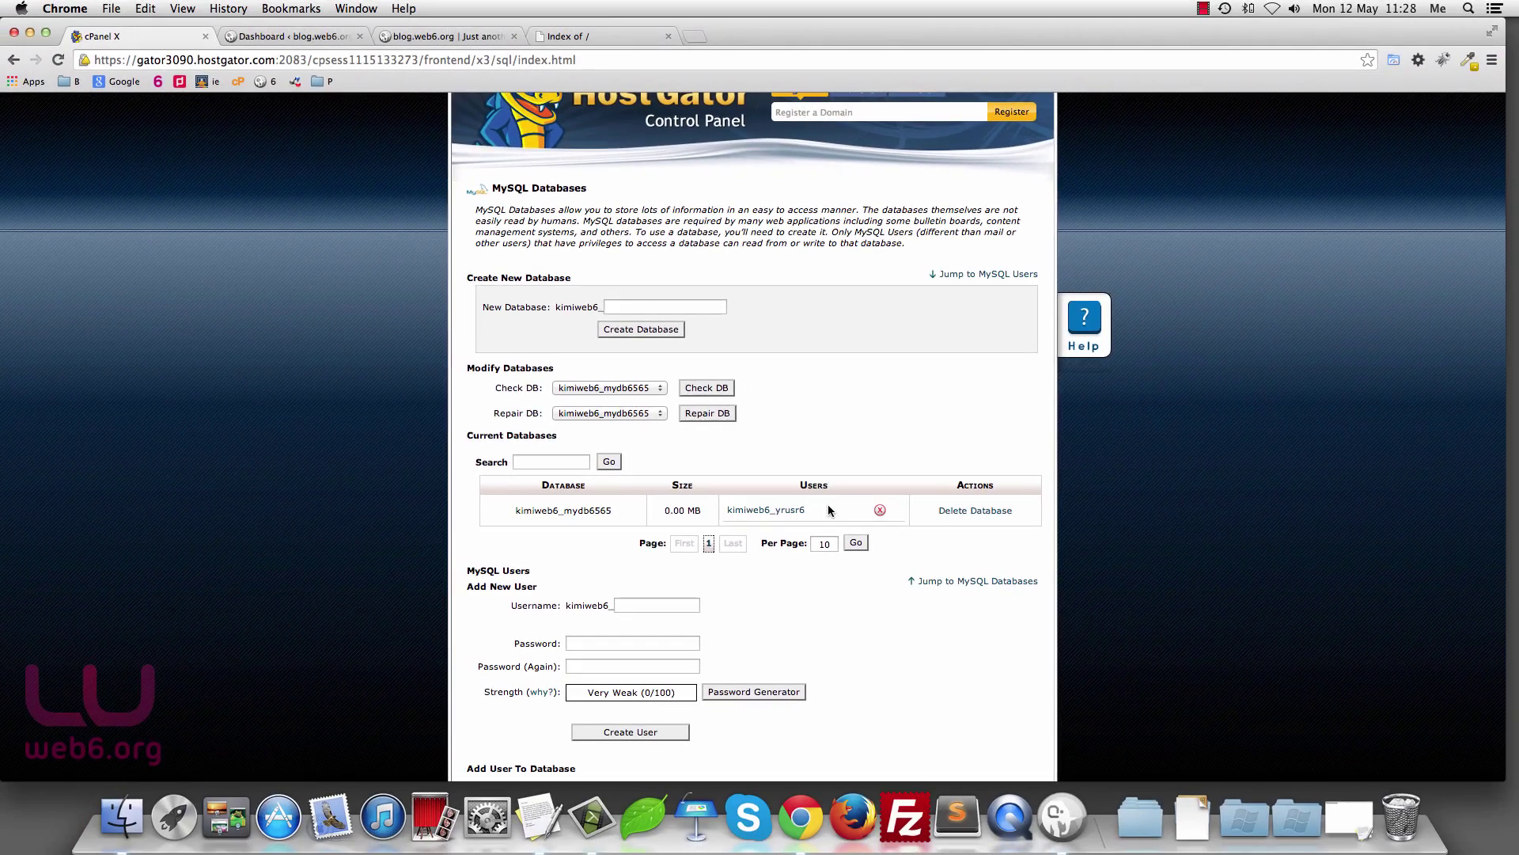
{"action": "scroll", "coordinate": [828, 509], "scroll_direction": "up", "scroll_amount": 2}
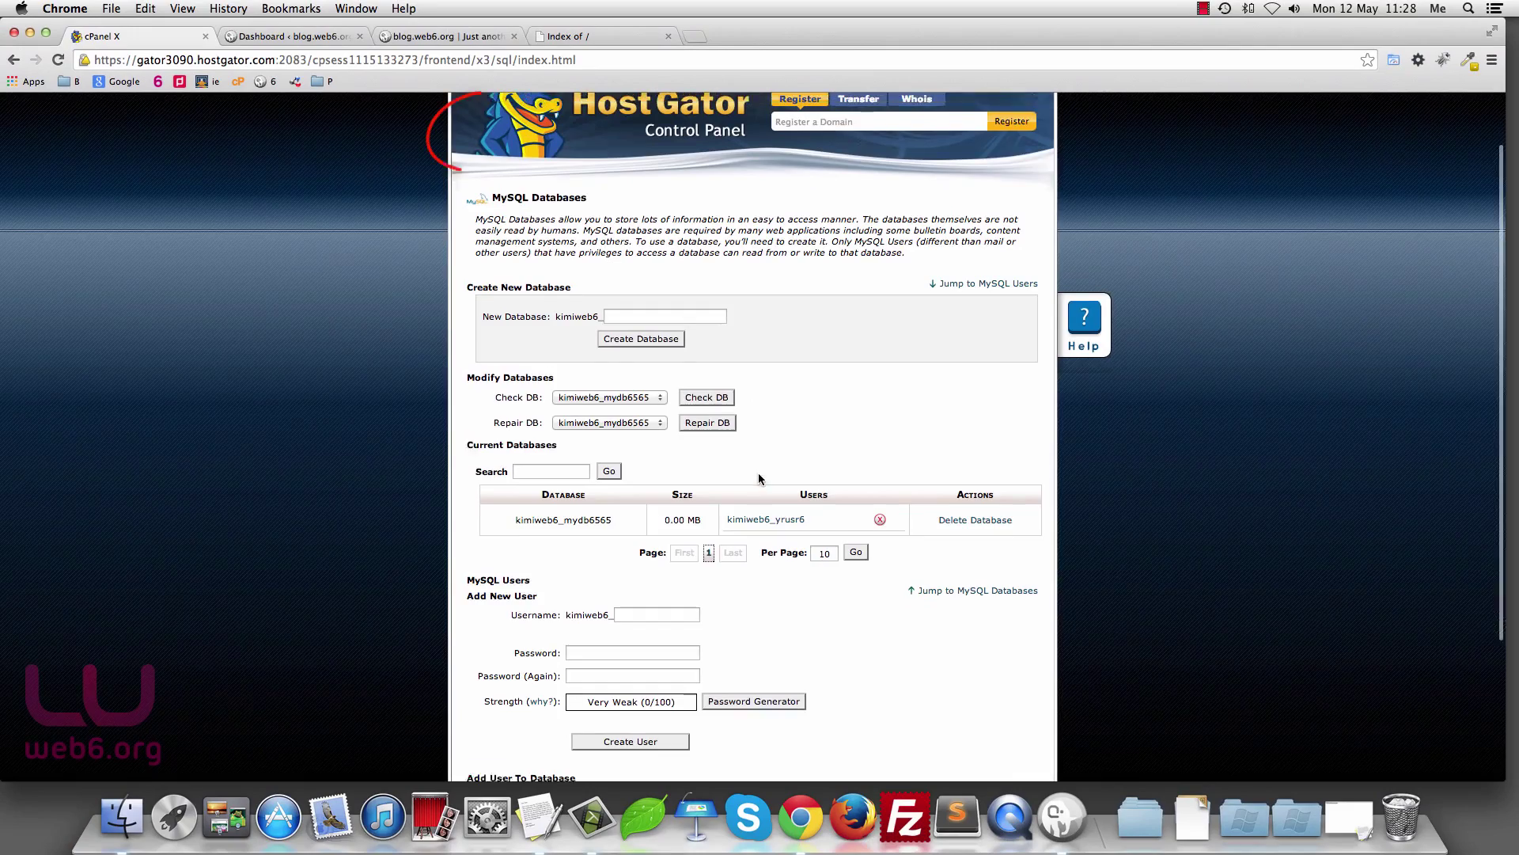
{"action": "left_click", "coordinate": [471, 125]}
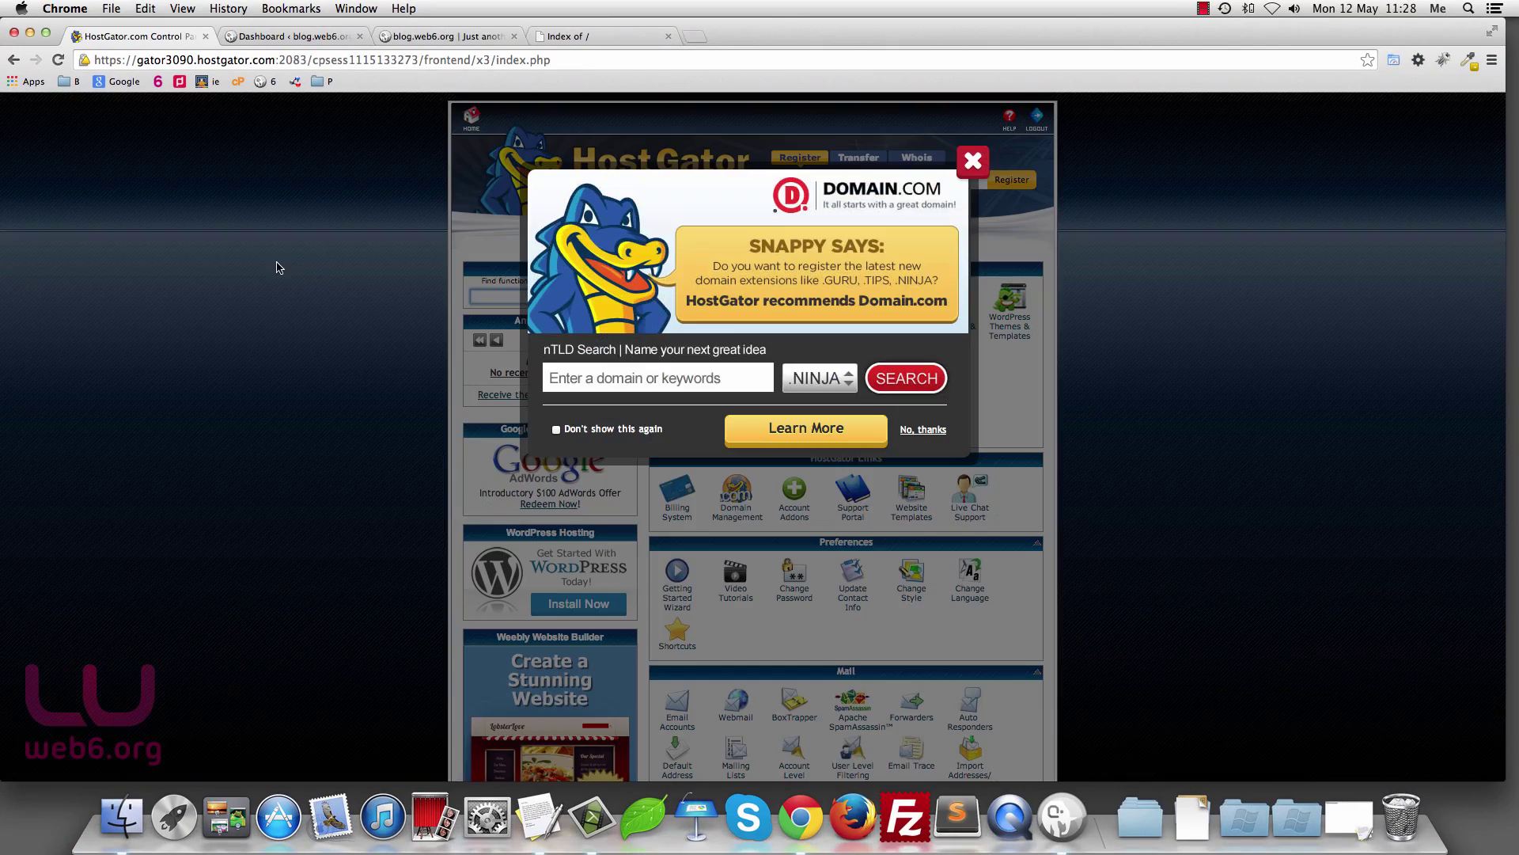
{"action": "left_click", "coordinate": [924, 430]}
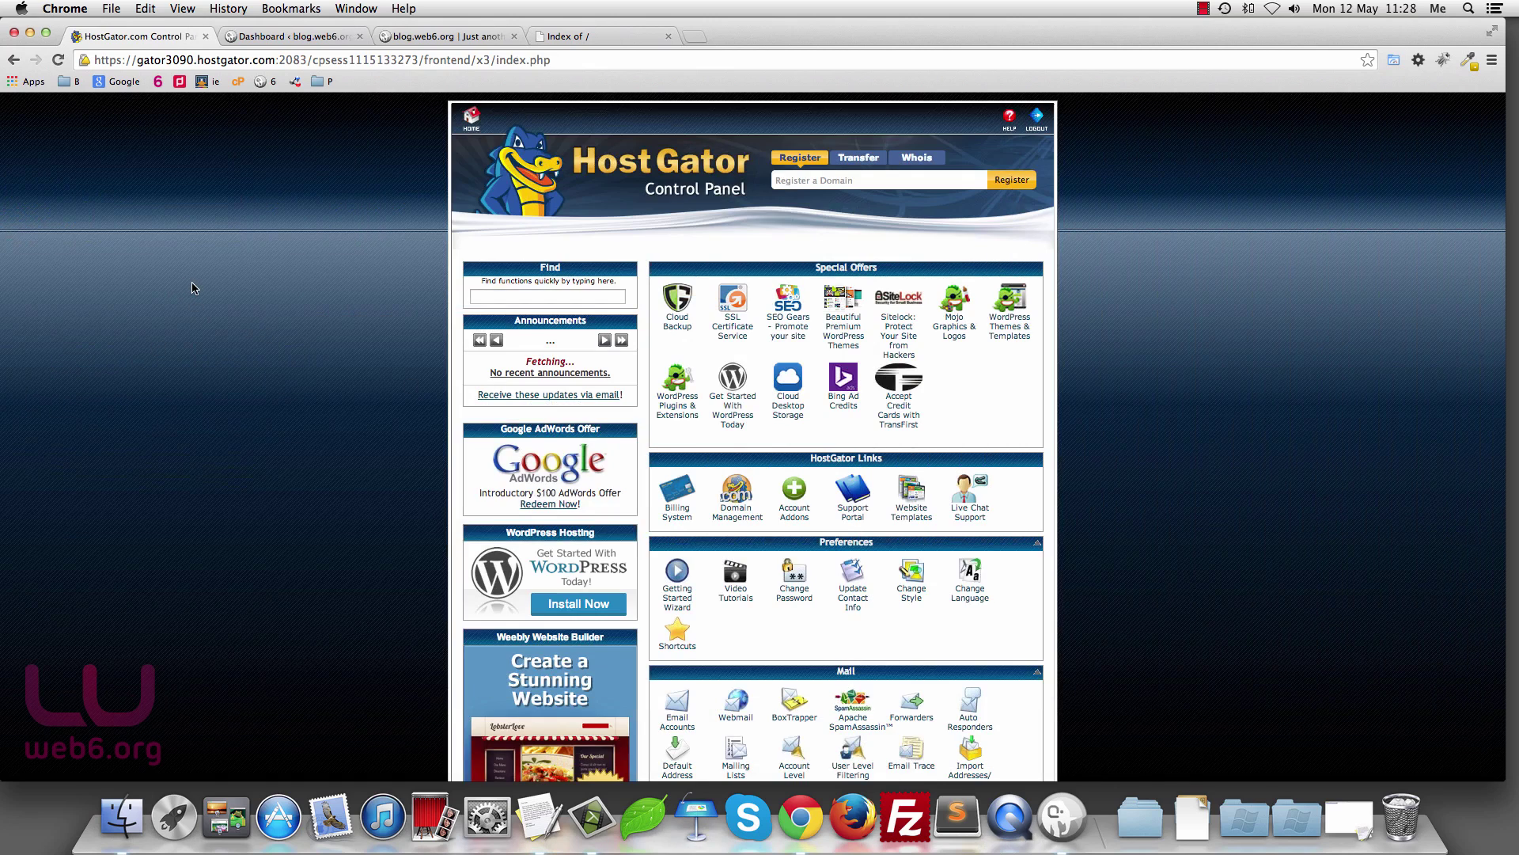
- Return to the WordPress dashboard and view the installed themes under Appearance > Themes
{"action": "left_click", "coordinate": [319, 38]}
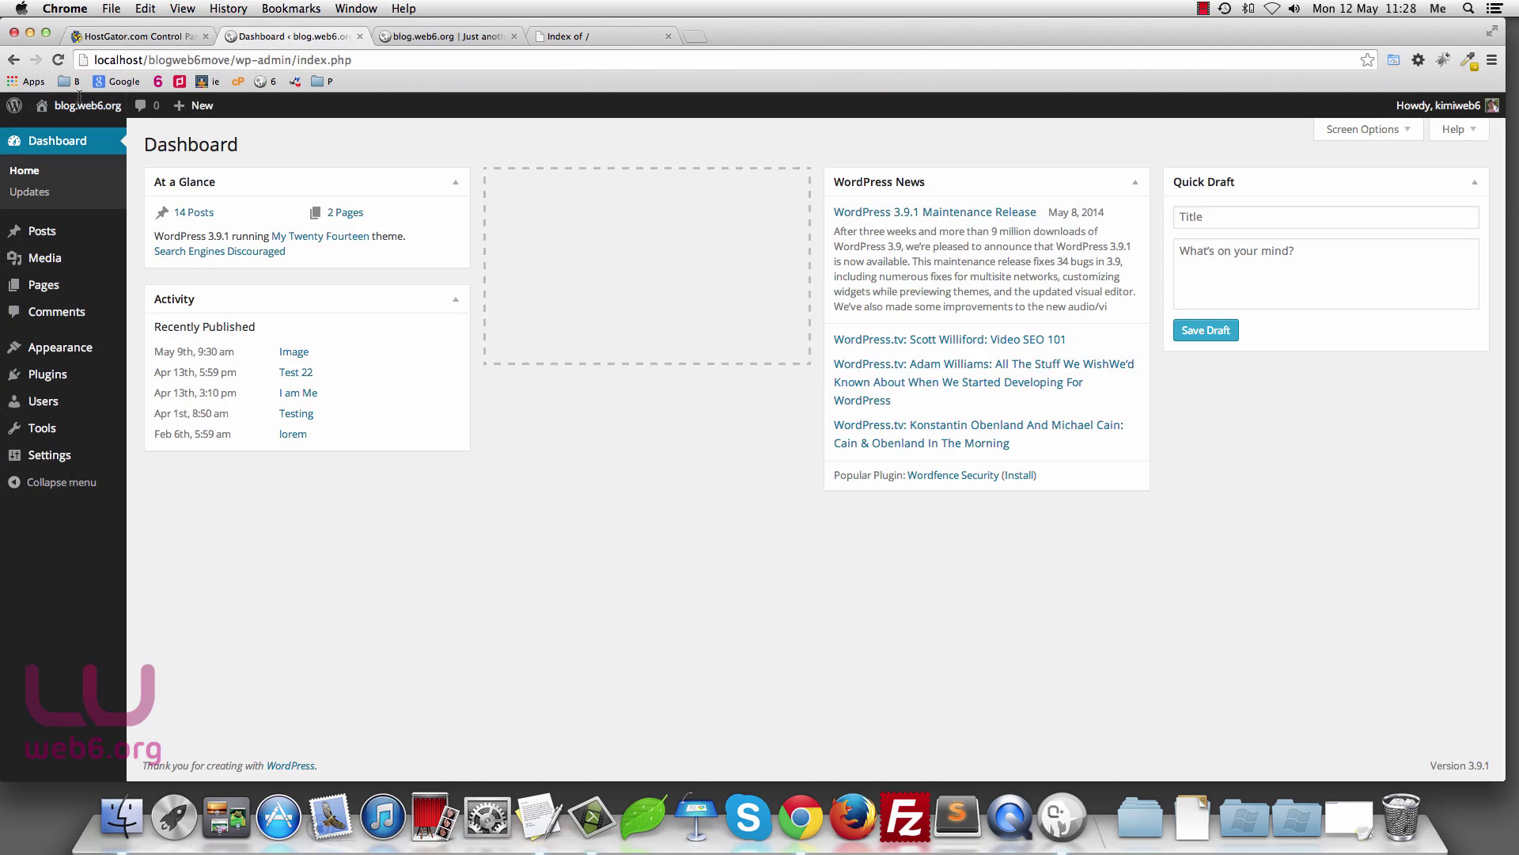
{"action": "left_click", "coordinate": [440, 35]}
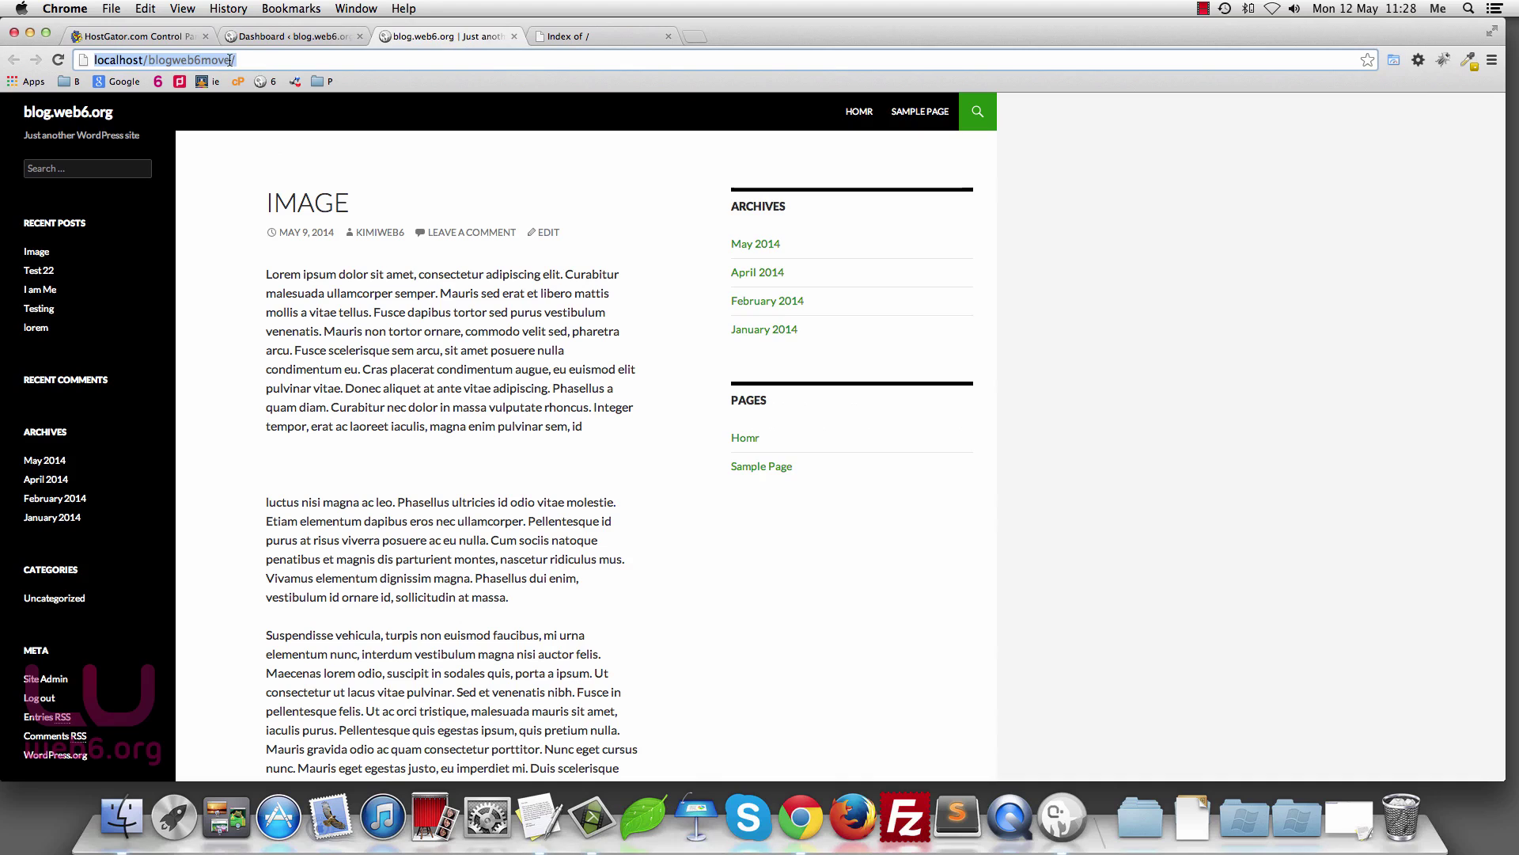
{"action": "left_click", "coordinate": [269, 37]}
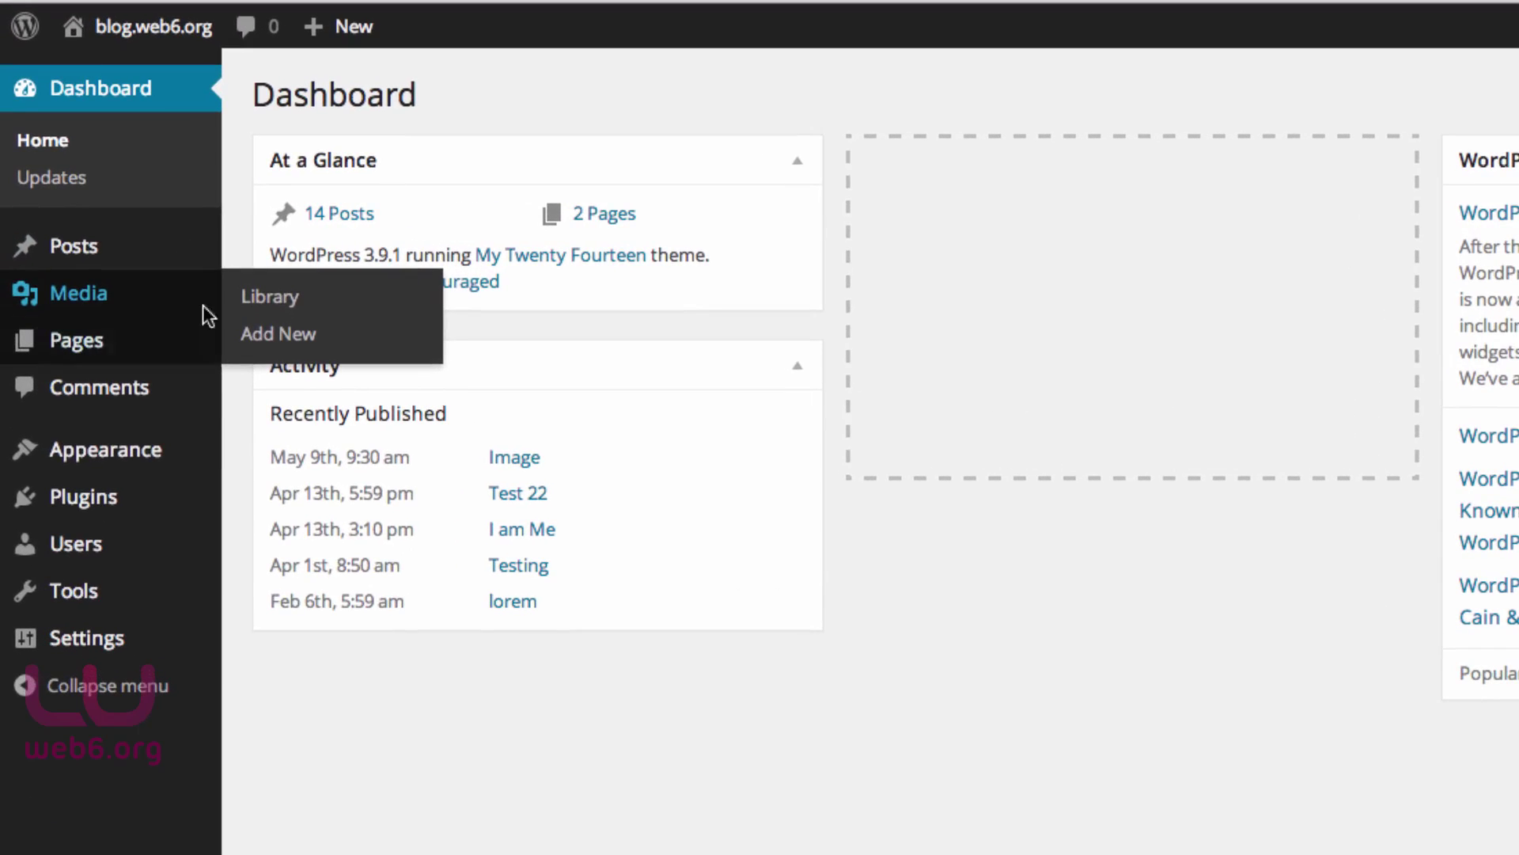
{"action": "mouse_move", "coordinate": [92, 353]}
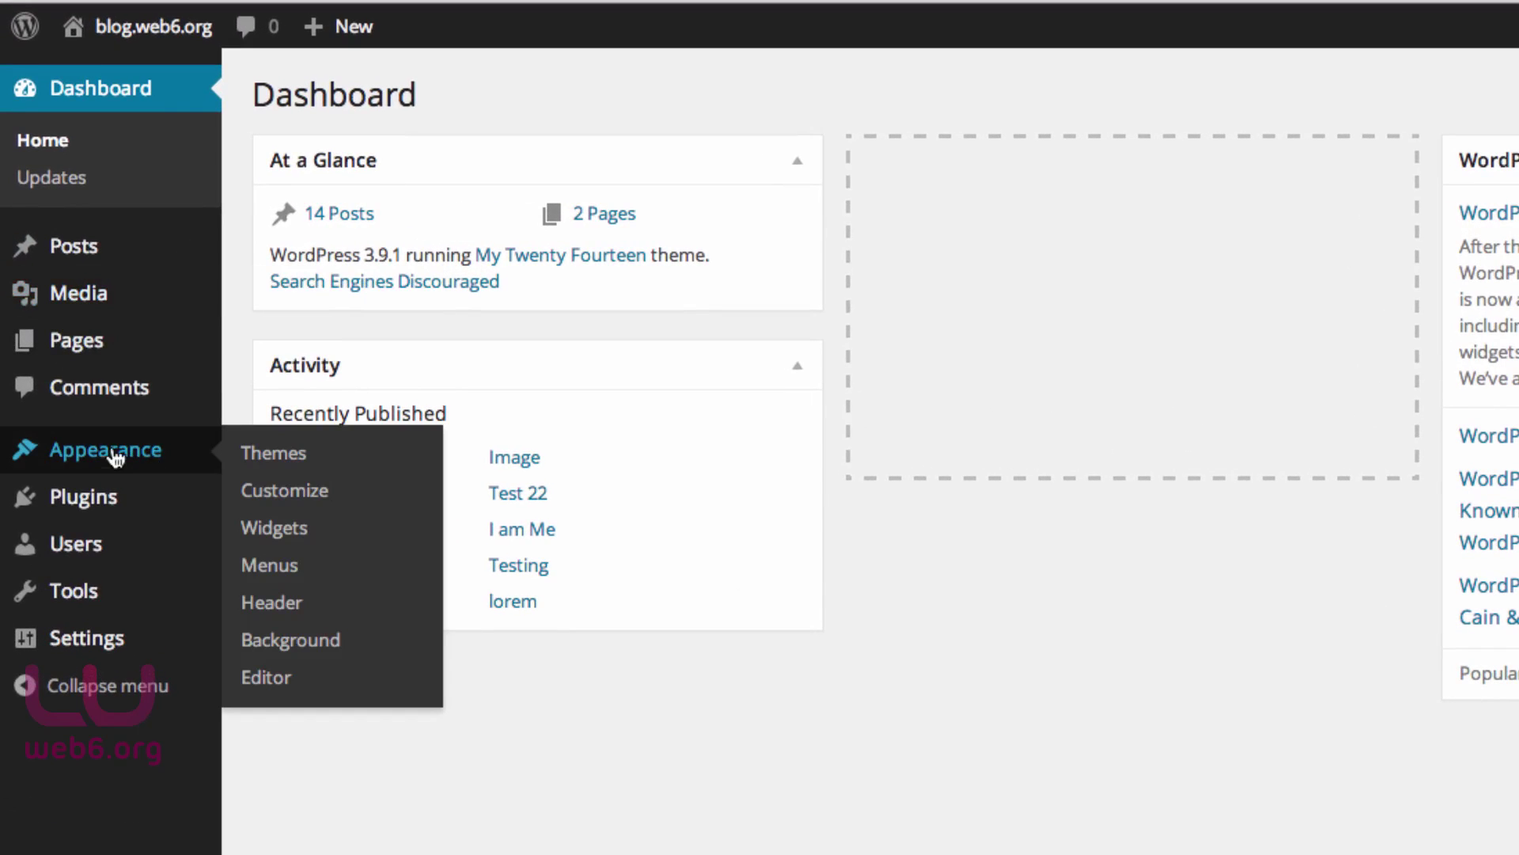
{"action": "left_click", "coordinate": [247, 453]}
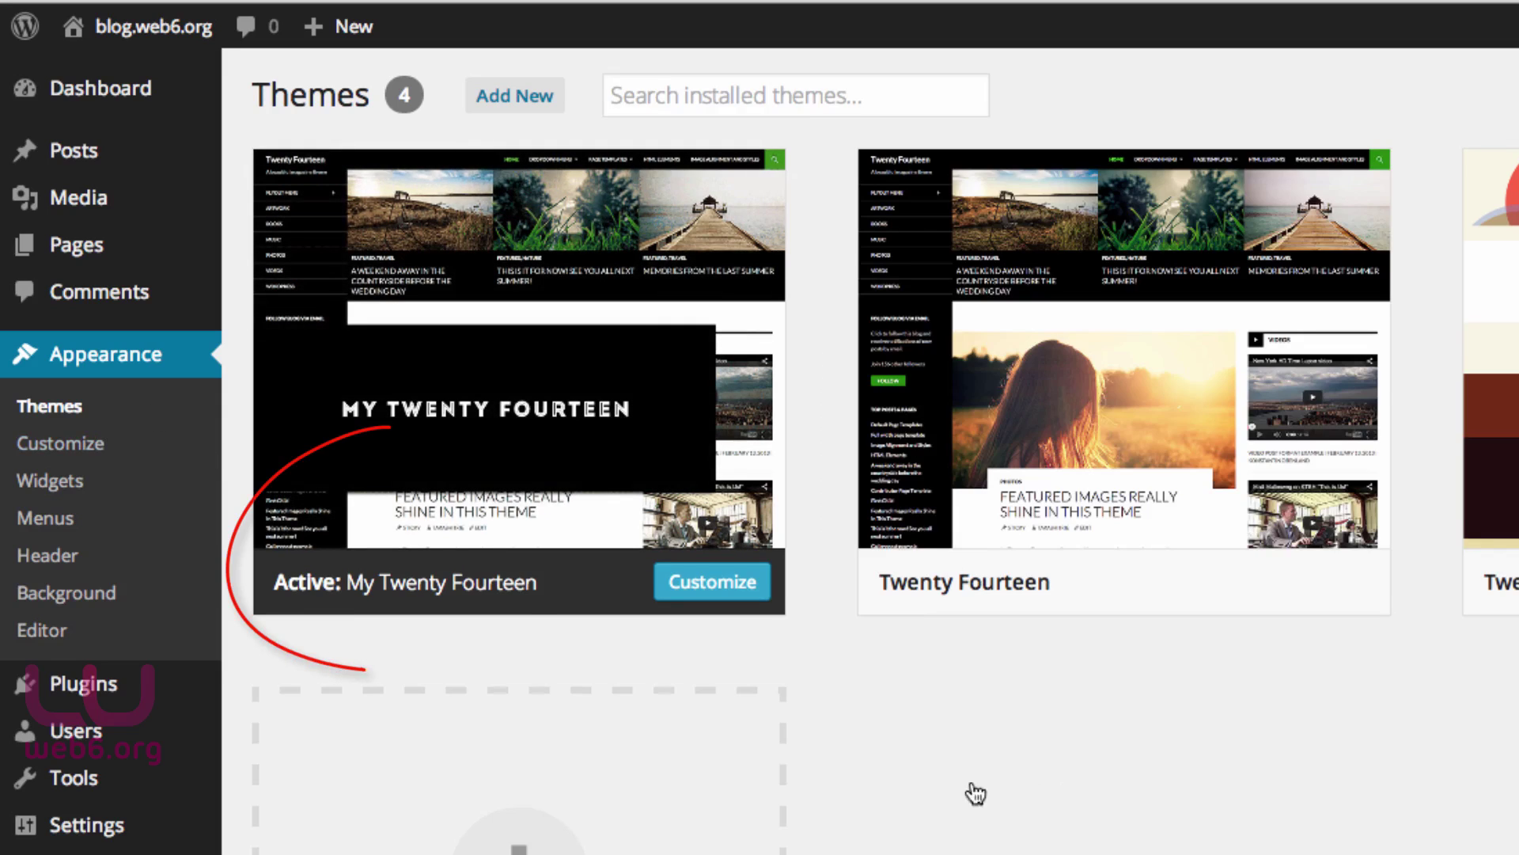
- Open Settings > Permalinks to see the Post name permalink structure
{"action": "mouse_move", "coordinate": [329, 621]}
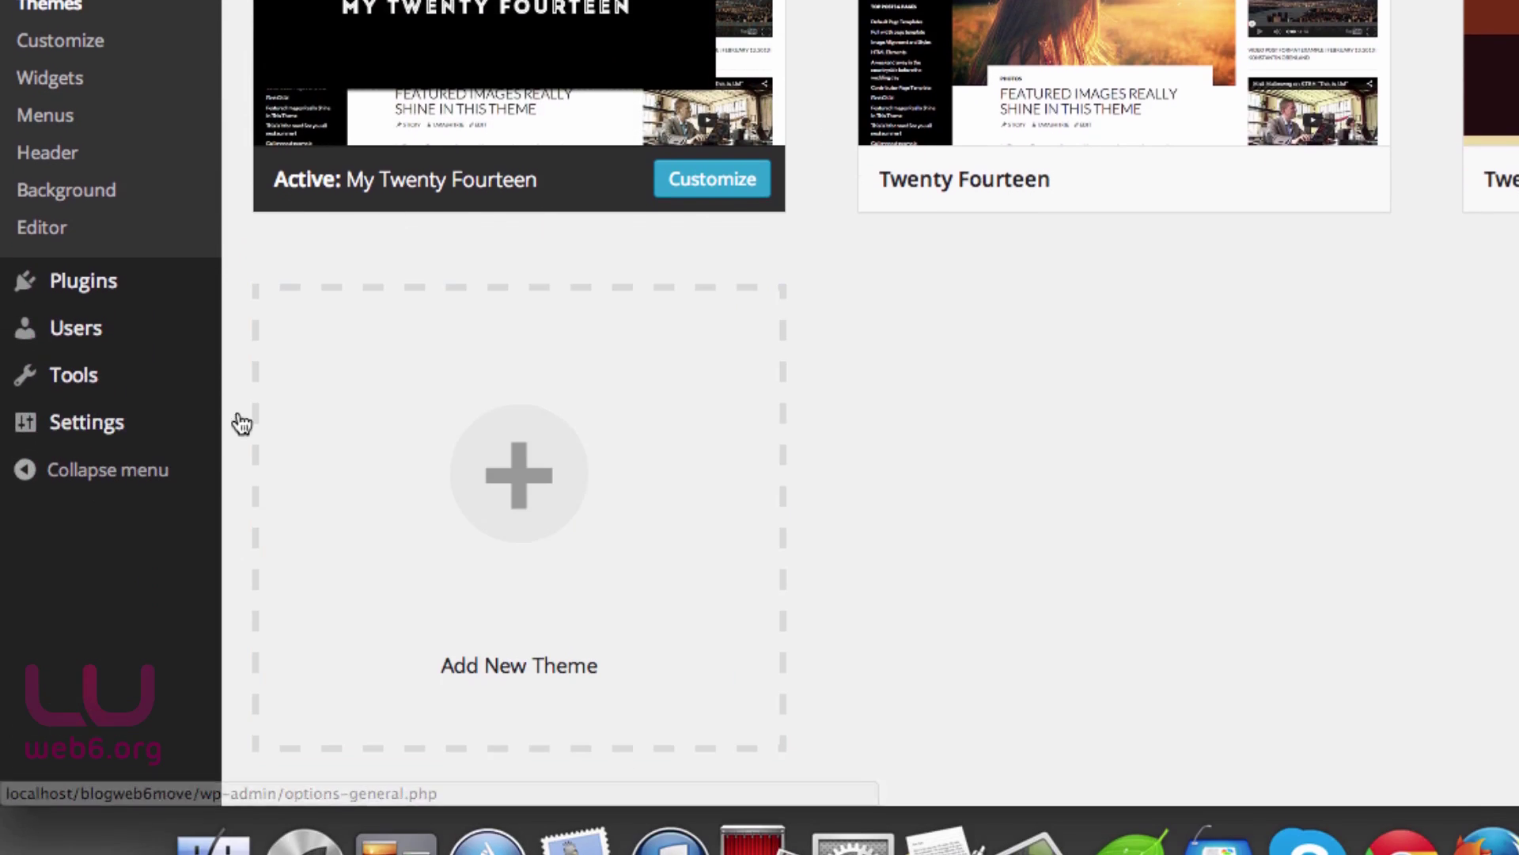
{"action": "mouse_move", "coordinate": [96, 437]}
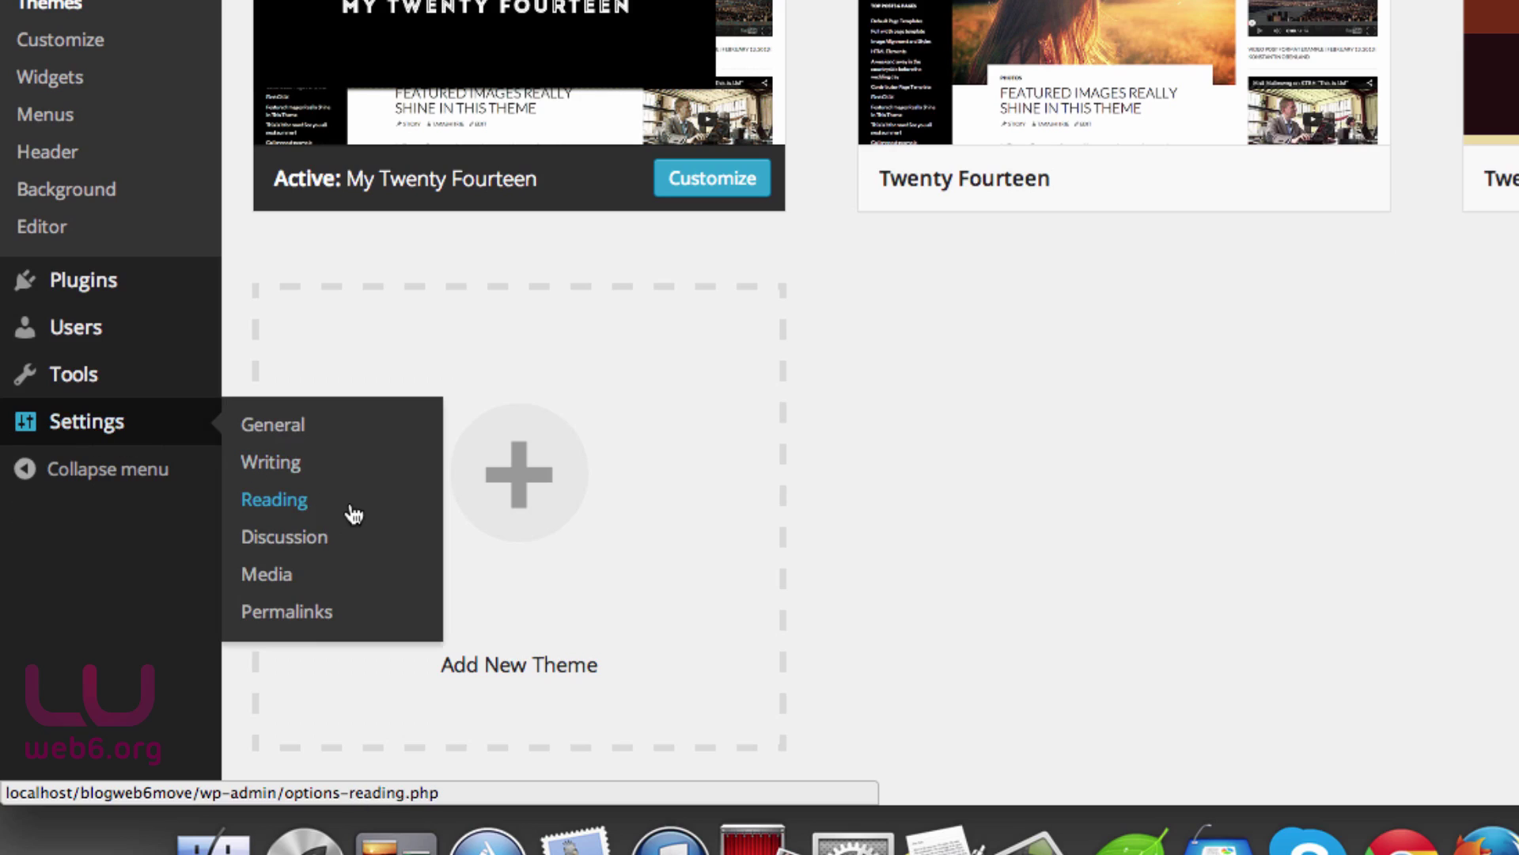
{"action": "left_click", "coordinate": [310, 613]}
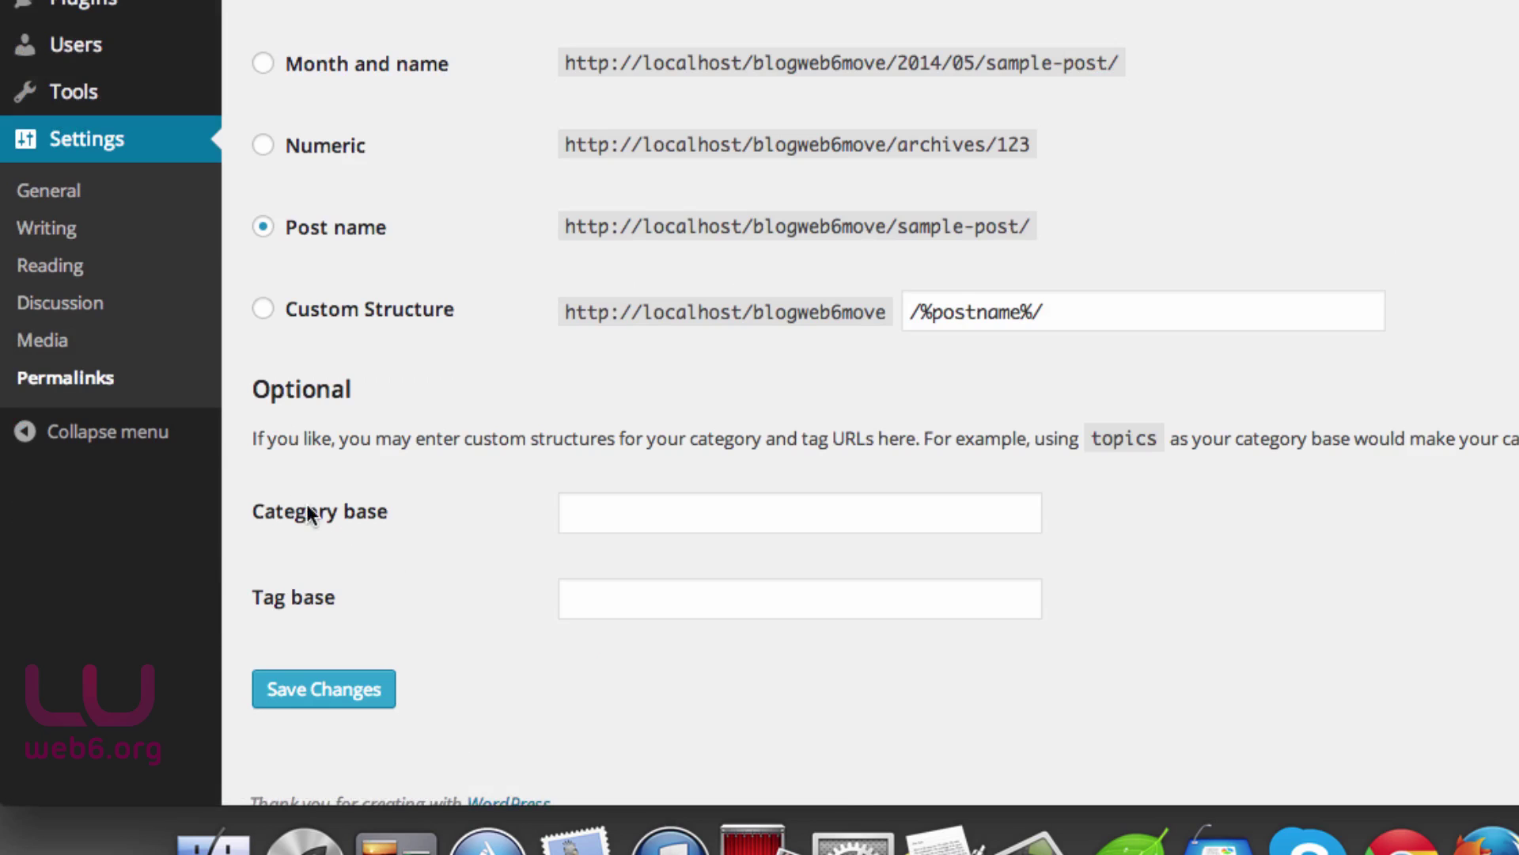
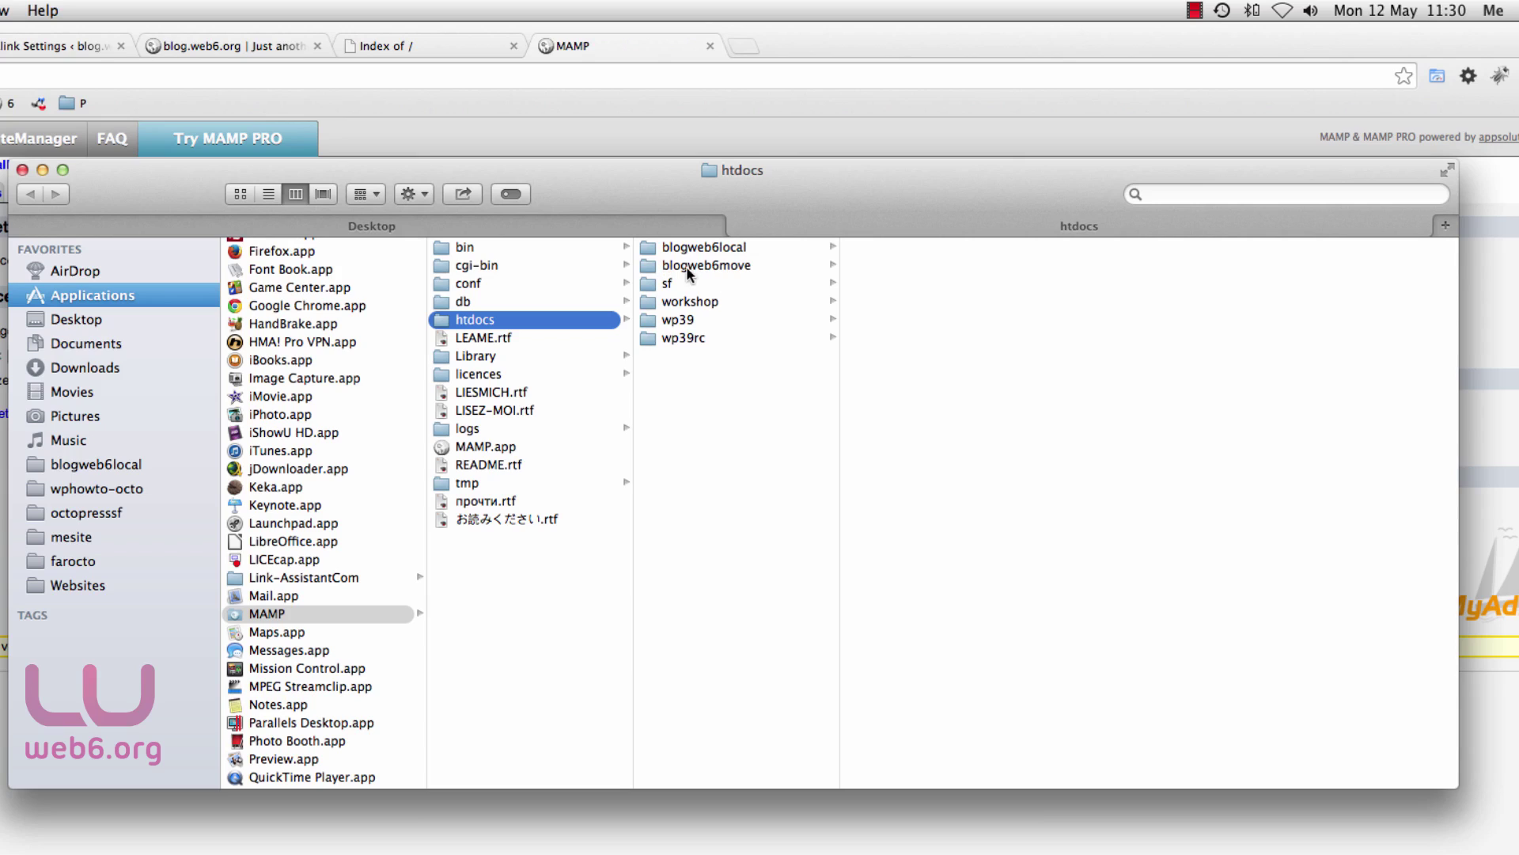
- Open the blogweb6move folder, preview wp-config.php, and bring up its Open With choices
{"action": "left_click", "coordinate": [742, 269]}
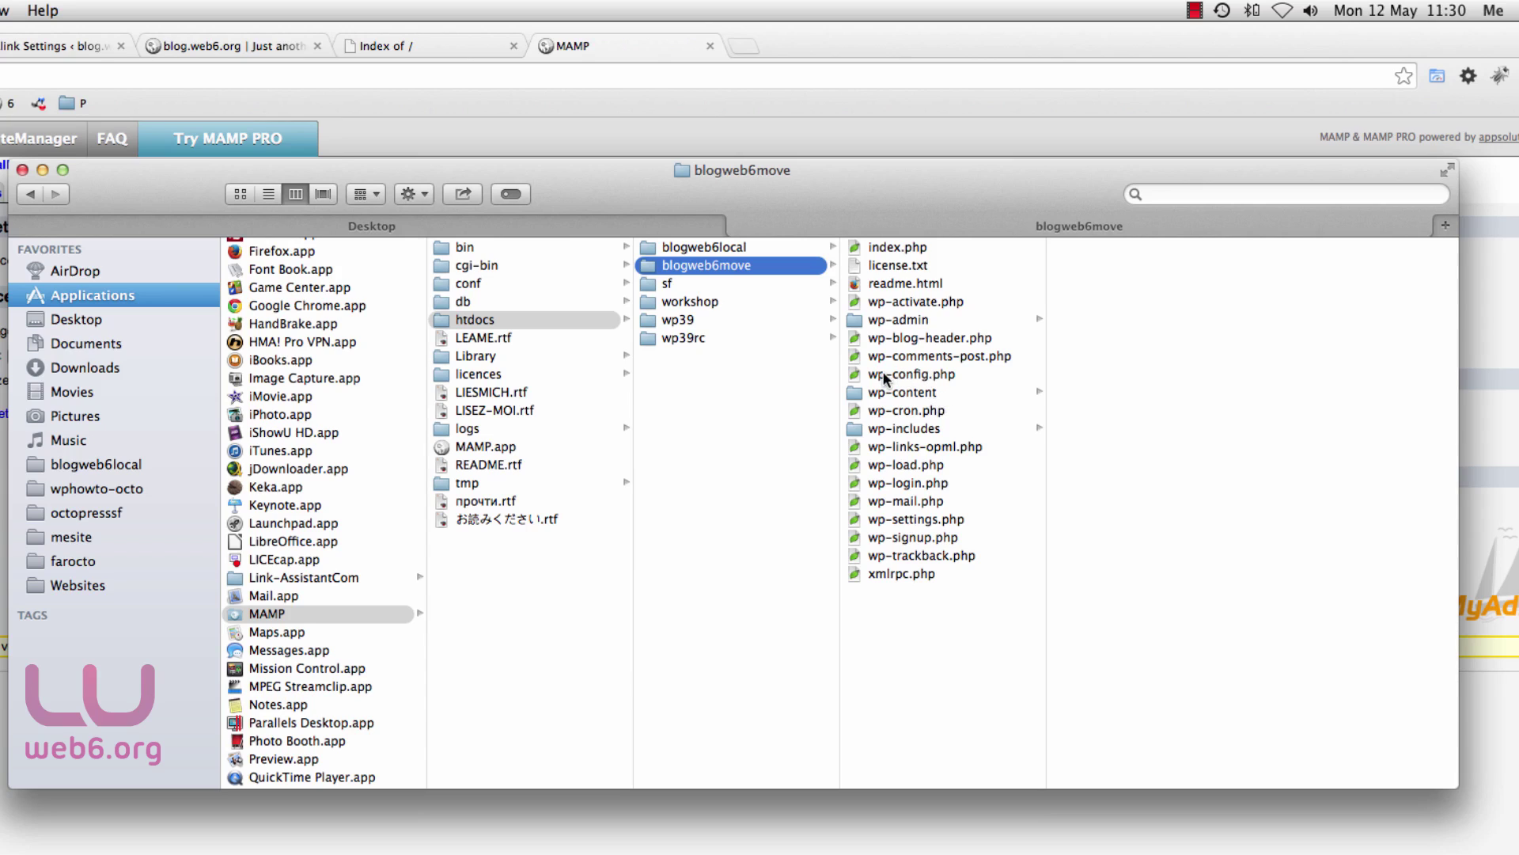
{"action": "left_click", "coordinate": [928, 381]}
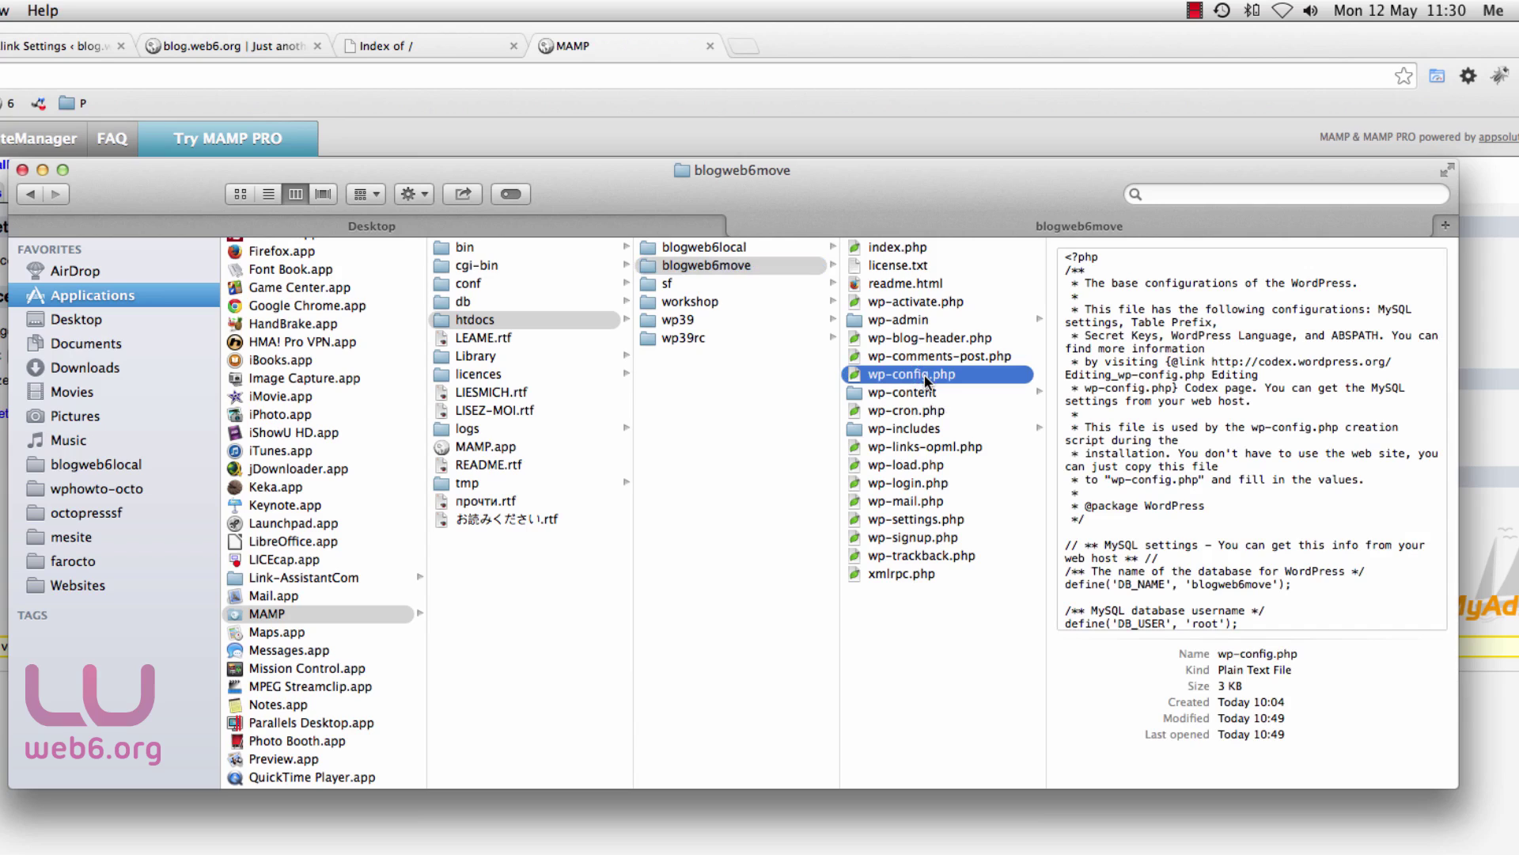
{"action": "right_click", "coordinate": [928, 382]}
- Open wp-config.php in Sublime Text, confirm DB_NAME is blogweb6move, then hide the editor
{"action": "mouse_move", "coordinate": [981, 406]}
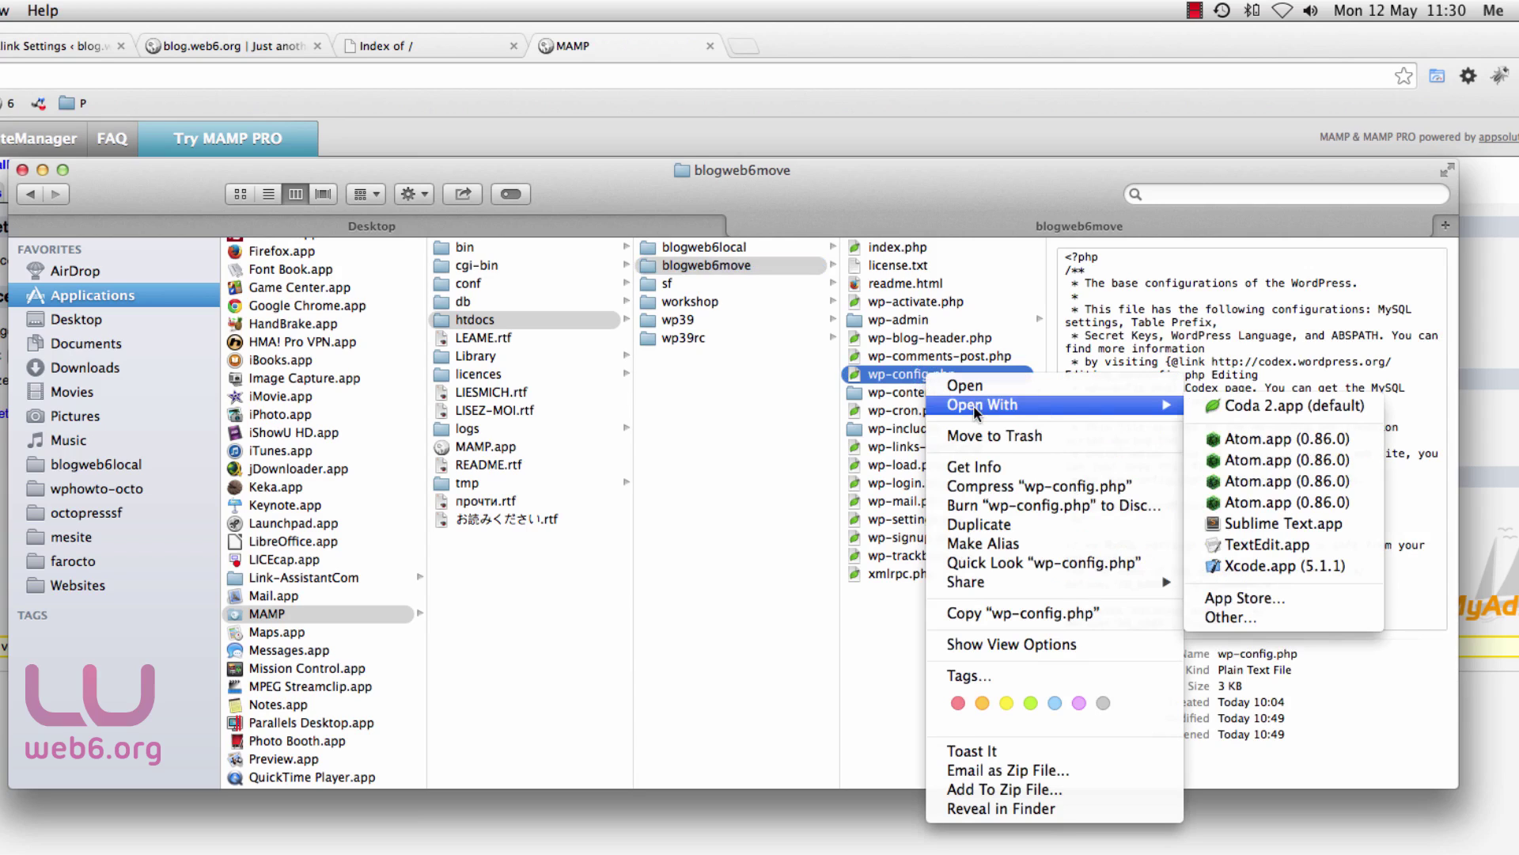
{"action": "left_click", "coordinate": [1278, 525]}
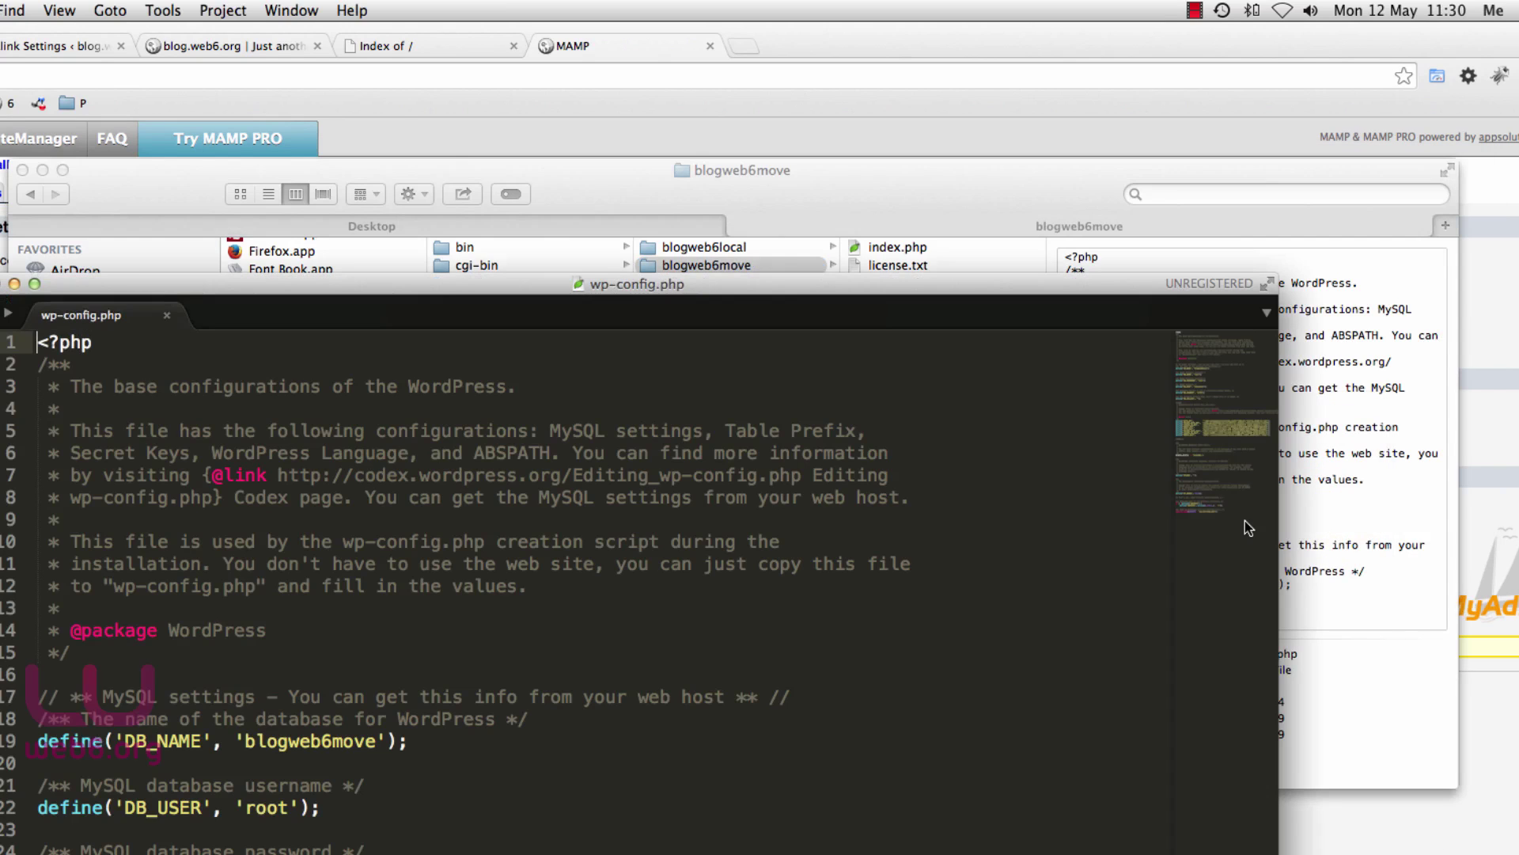
{"action": "scroll", "coordinate": [554, 647], "scroll_direction": "down", "scroll_amount": 2}
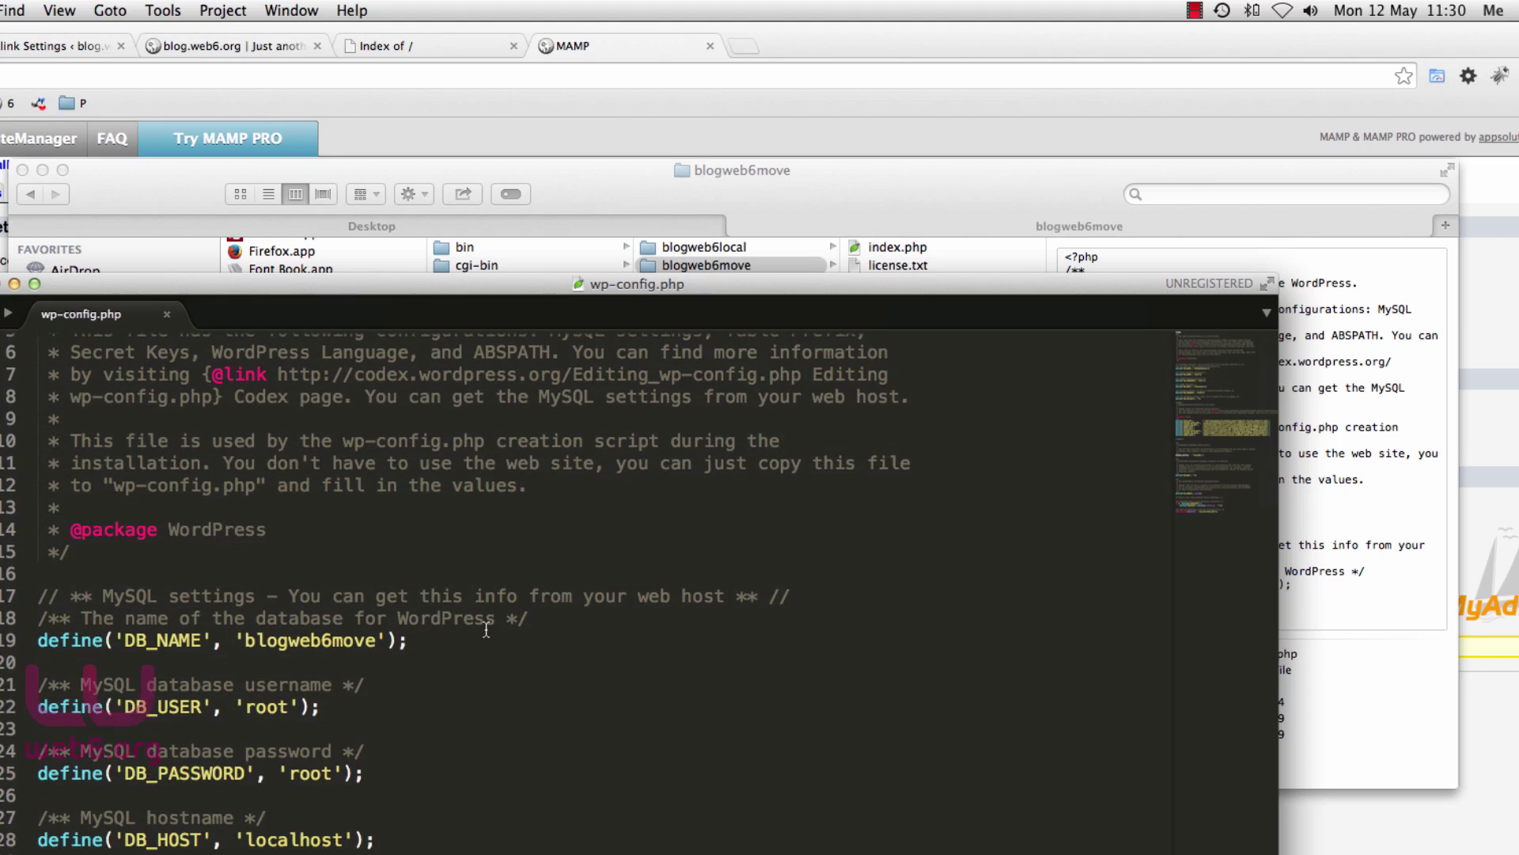
{"action": "left_click_drag", "start_coordinate": [245, 641], "coordinate": [376, 641]}
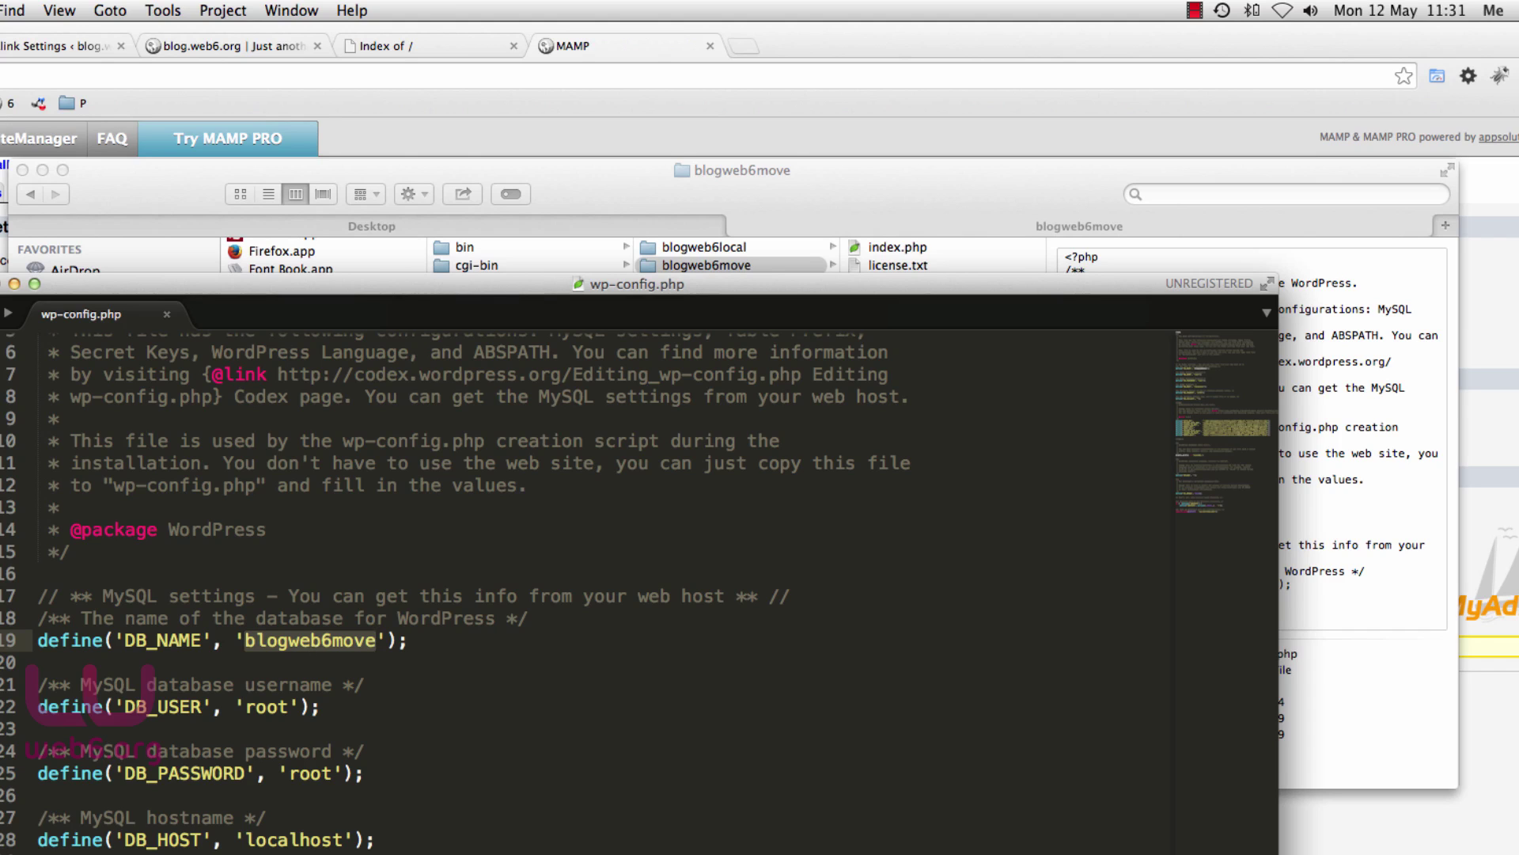
{"action": "key", "text": "super+h"}
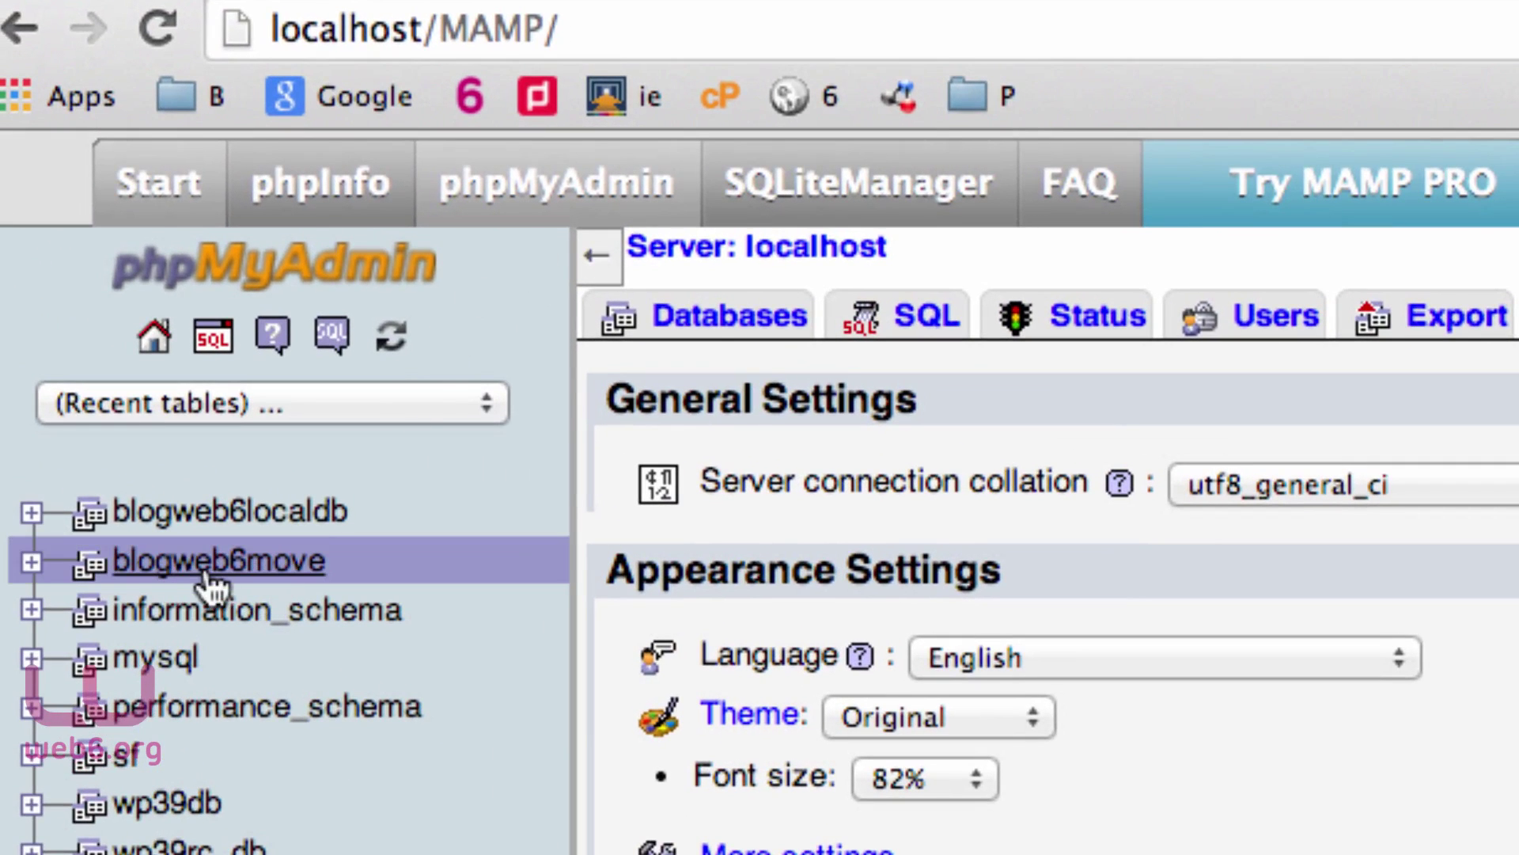
- Select all tables of the blogweb6move database and choose Export for them
{"action": "left_click", "coordinate": [289, 562]}
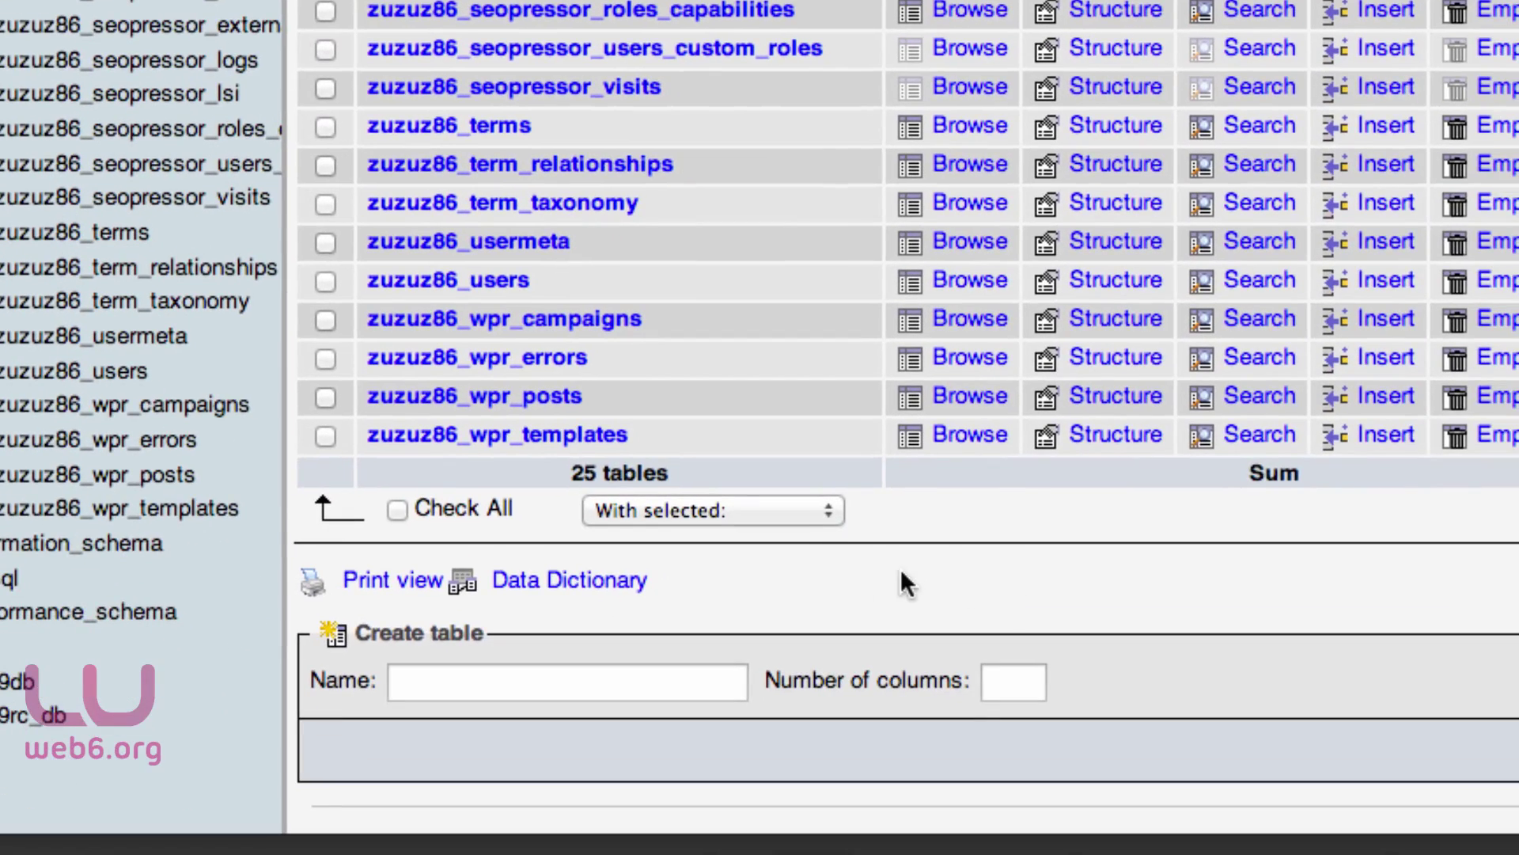
{"action": "left_click", "coordinate": [396, 508]}
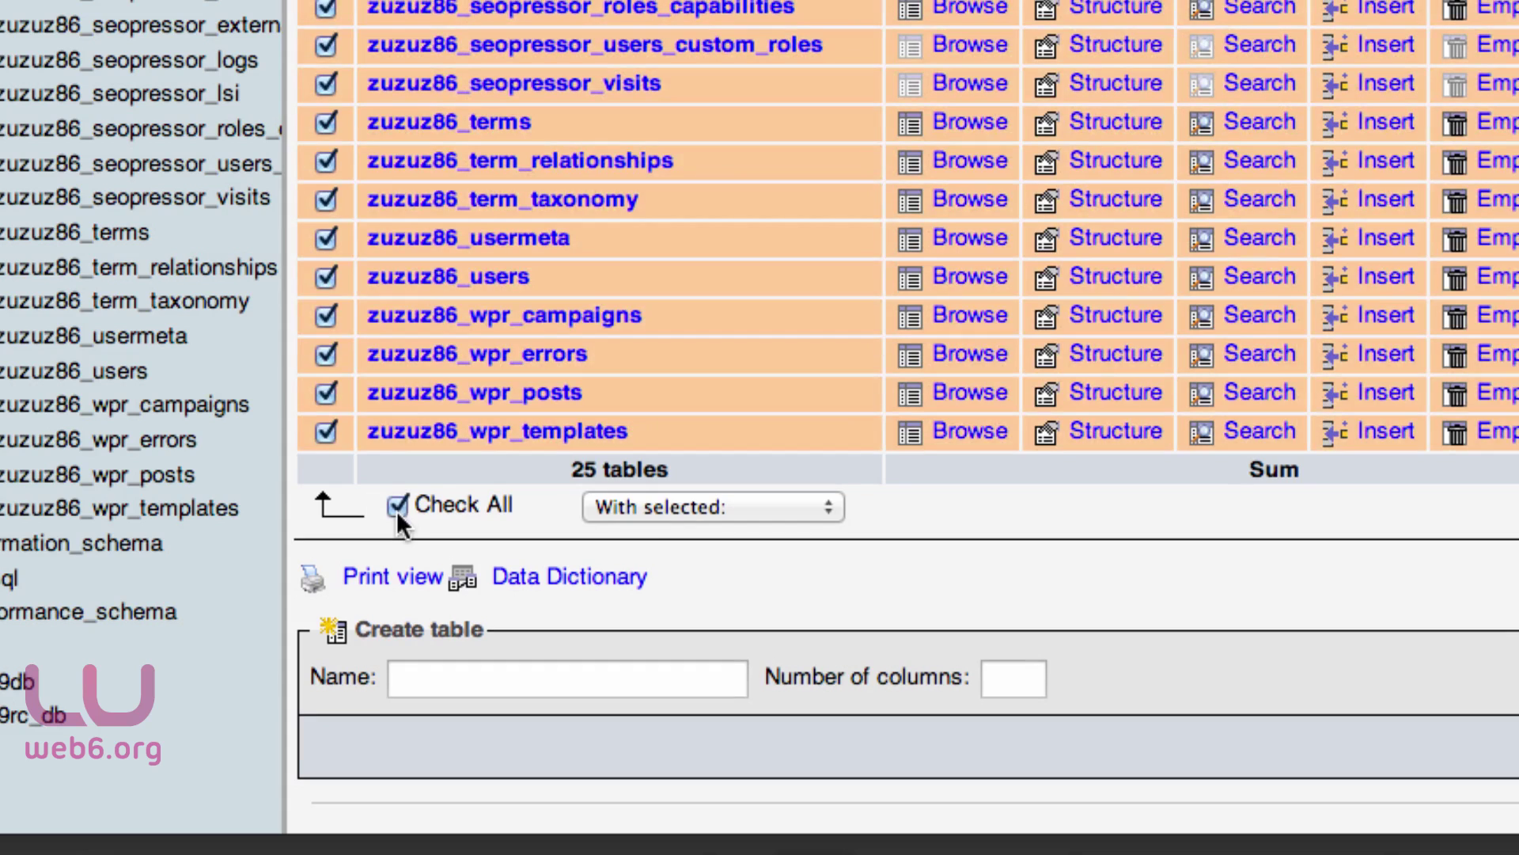
{"action": "left_click", "coordinate": [789, 509]}
{"action": "left_click", "coordinate": [692, 532]}
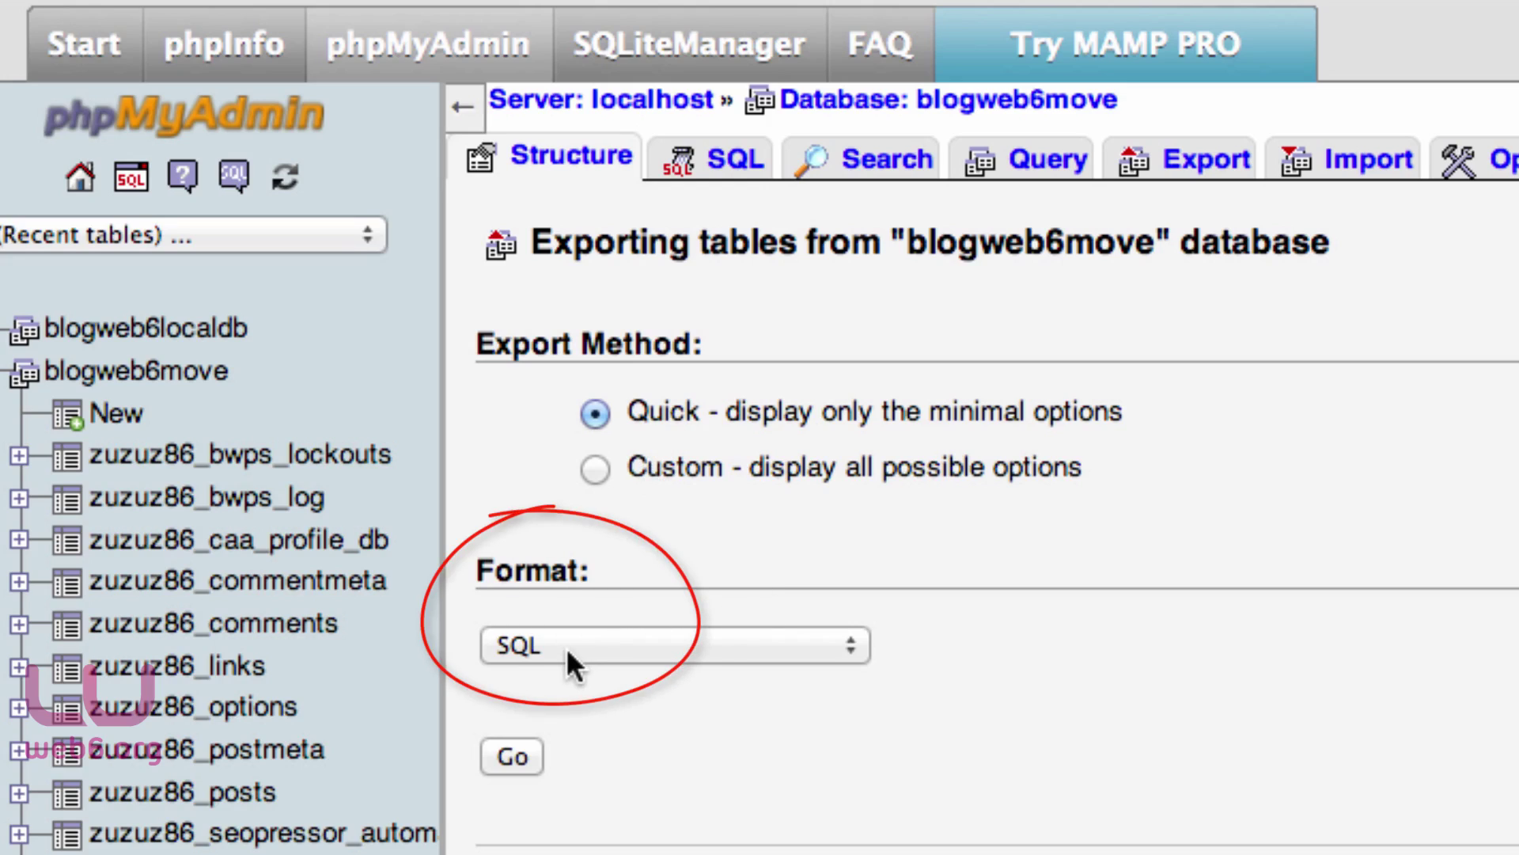
- Generate the blogweb6move SQL dump, copy all of it, and open a blank Sublime Text document
{"action": "left_click", "coordinate": [515, 747]}
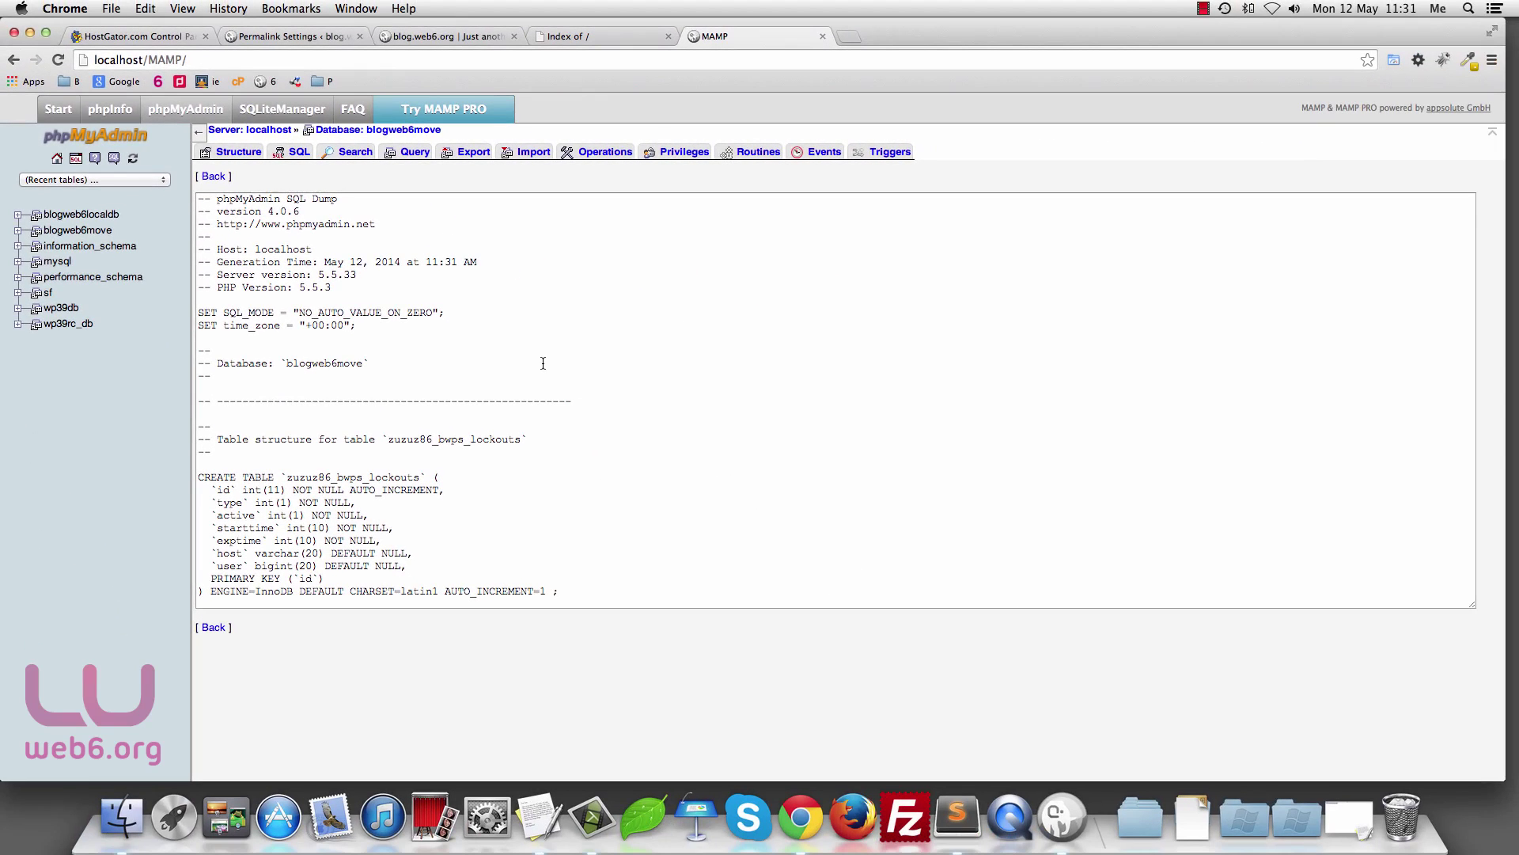
{"action": "scroll", "coordinate": [542, 363], "scroll_direction": "up", "scroll_amount": 1}
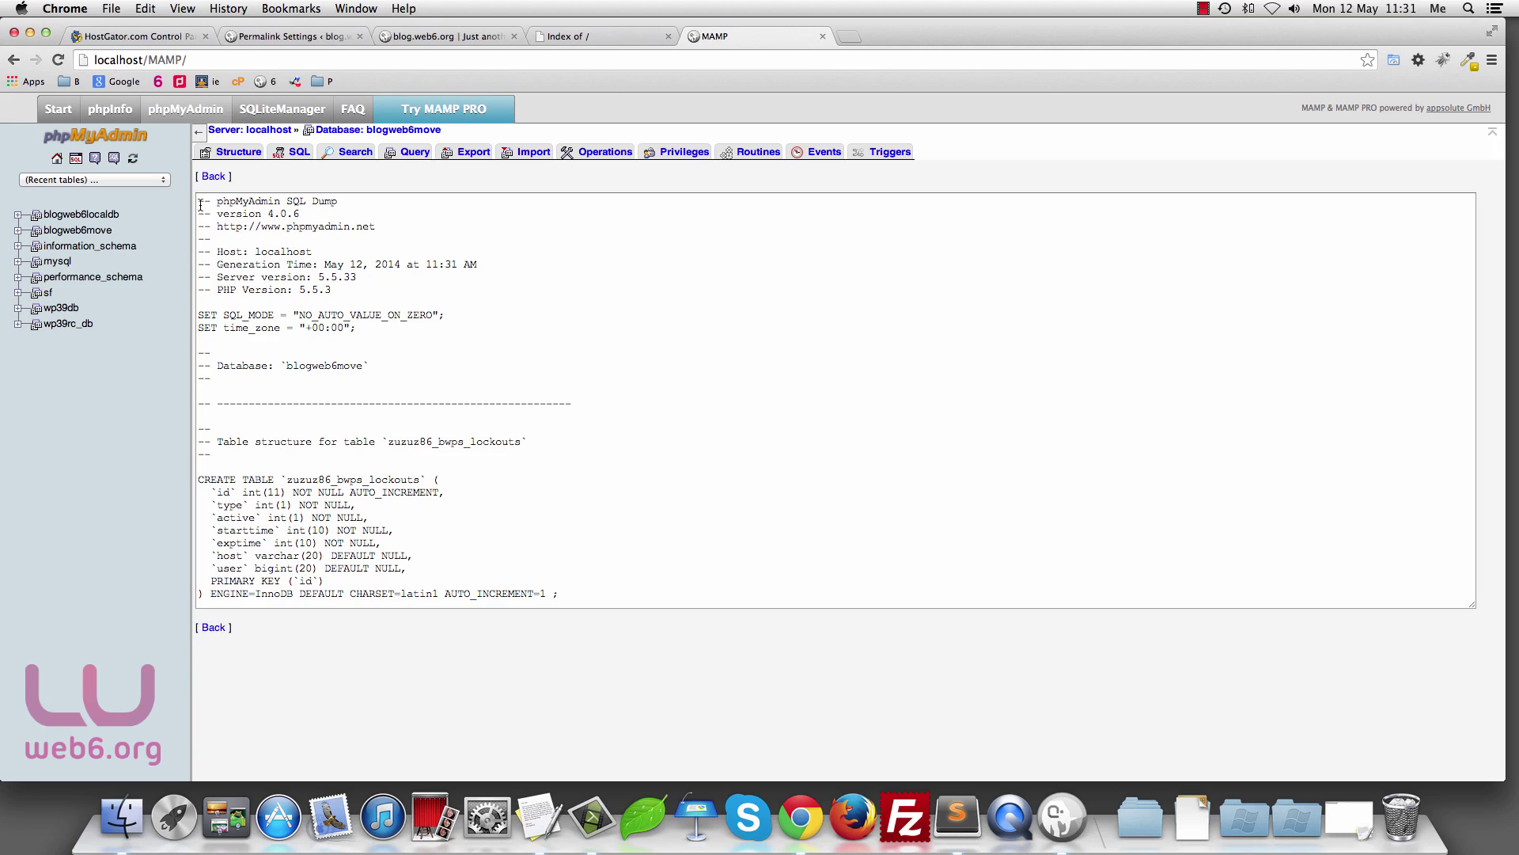
{"action": "left_click_drag", "start_coordinate": [220, 226], "coordinate": [369, 365]}
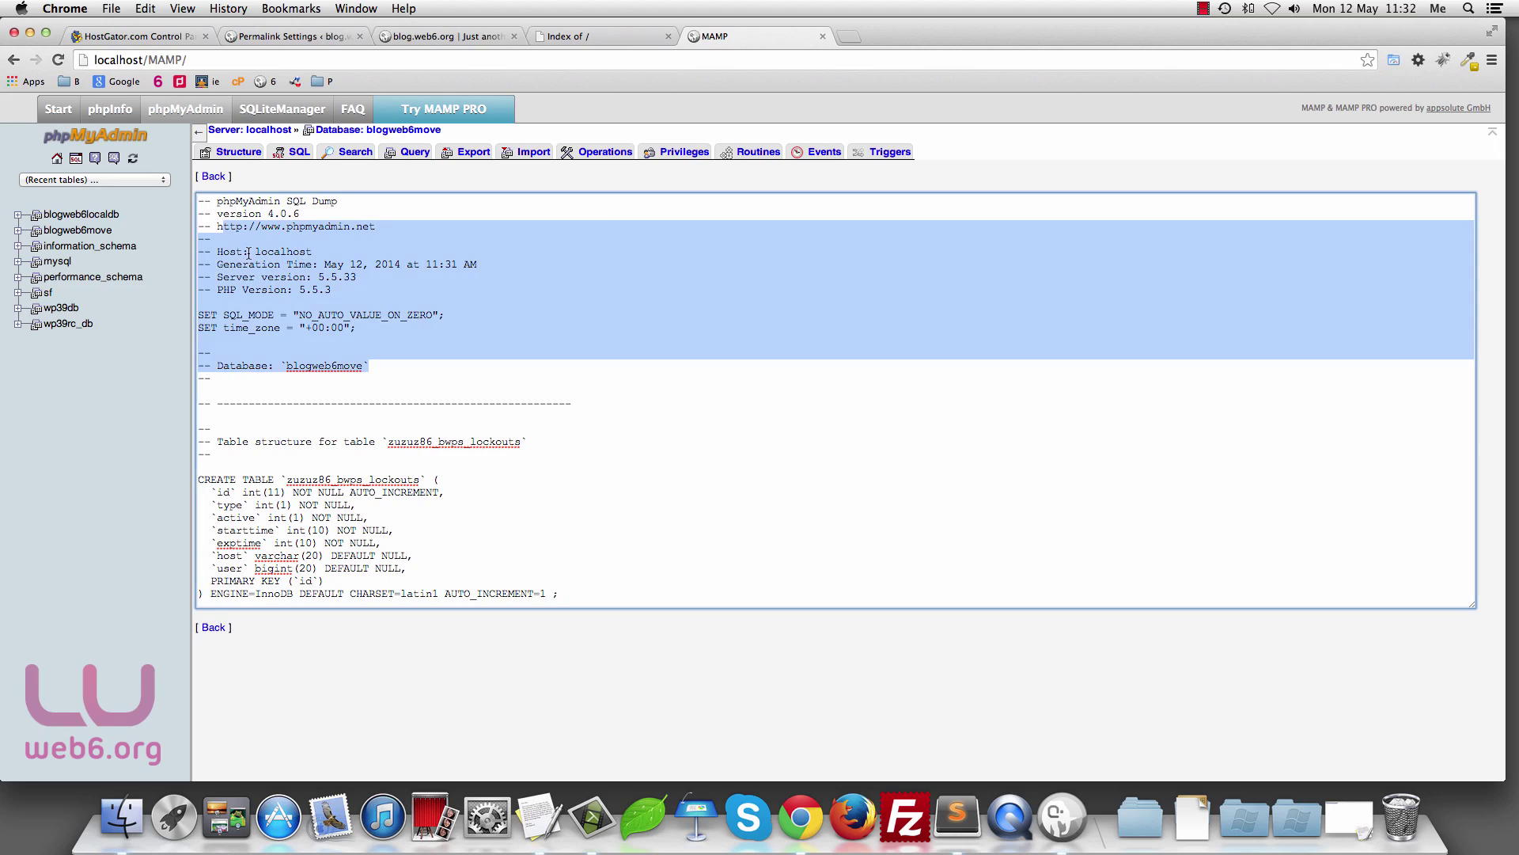
{"action": "key", "text": "super+a"}
{"action": "key", "text": "super+a"}
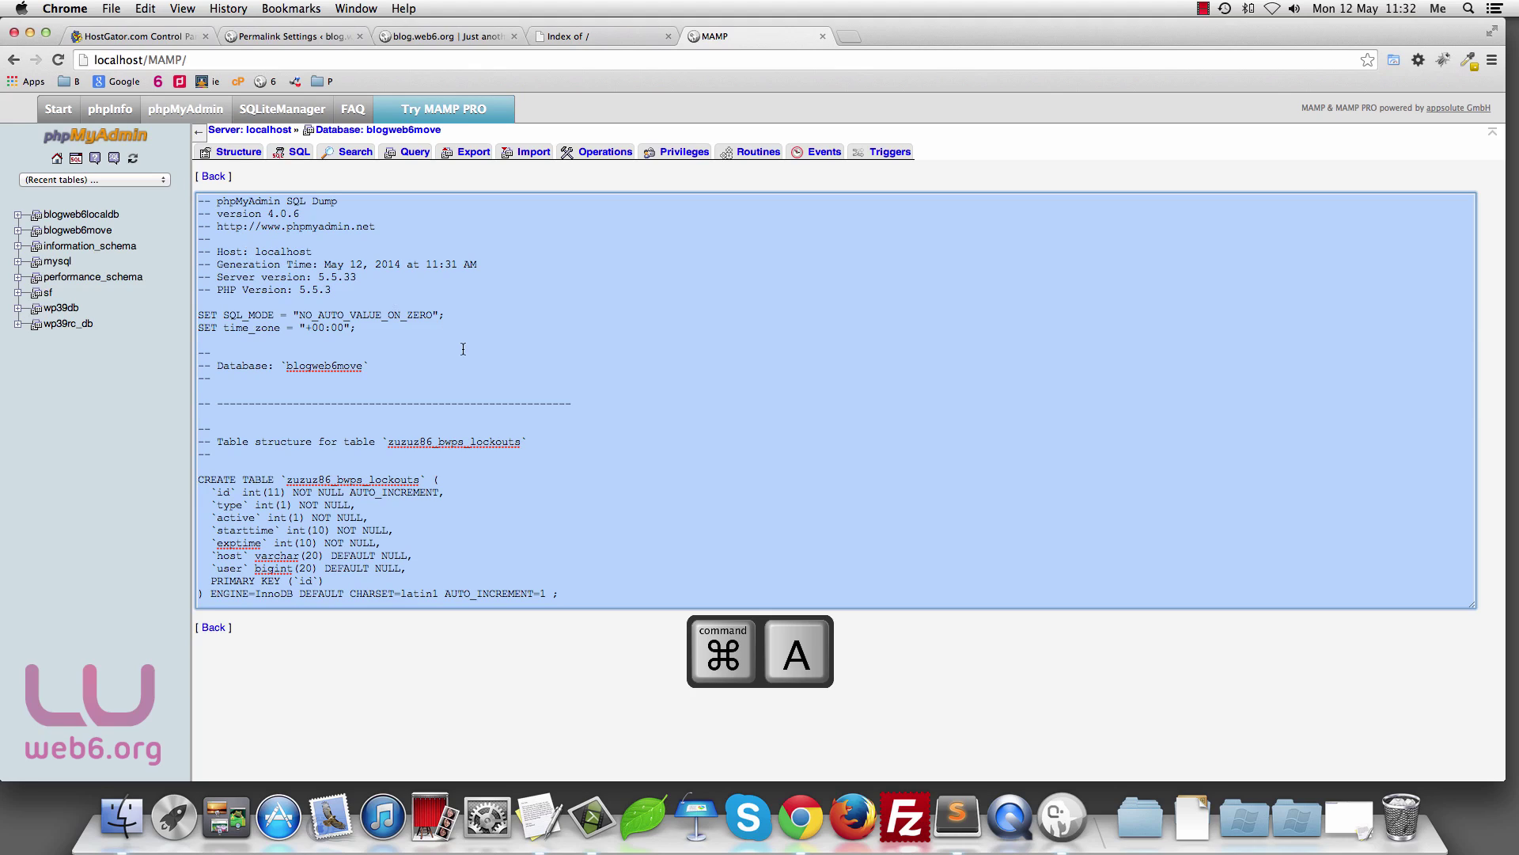
{"action": "key", "text": "super+c"}
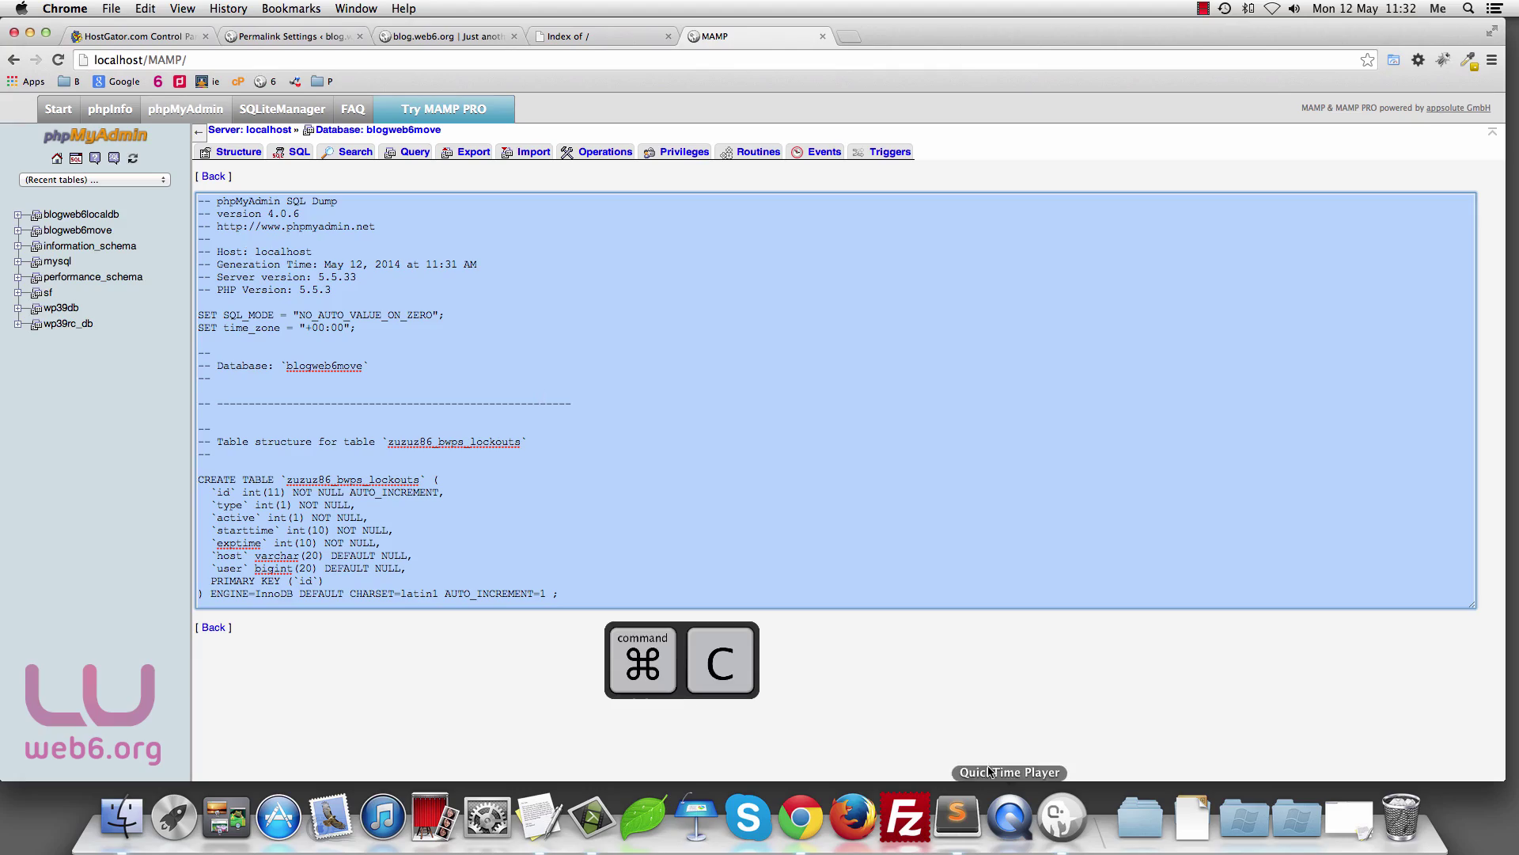
{"action": "left_click", "coordinate": [961, 821]}
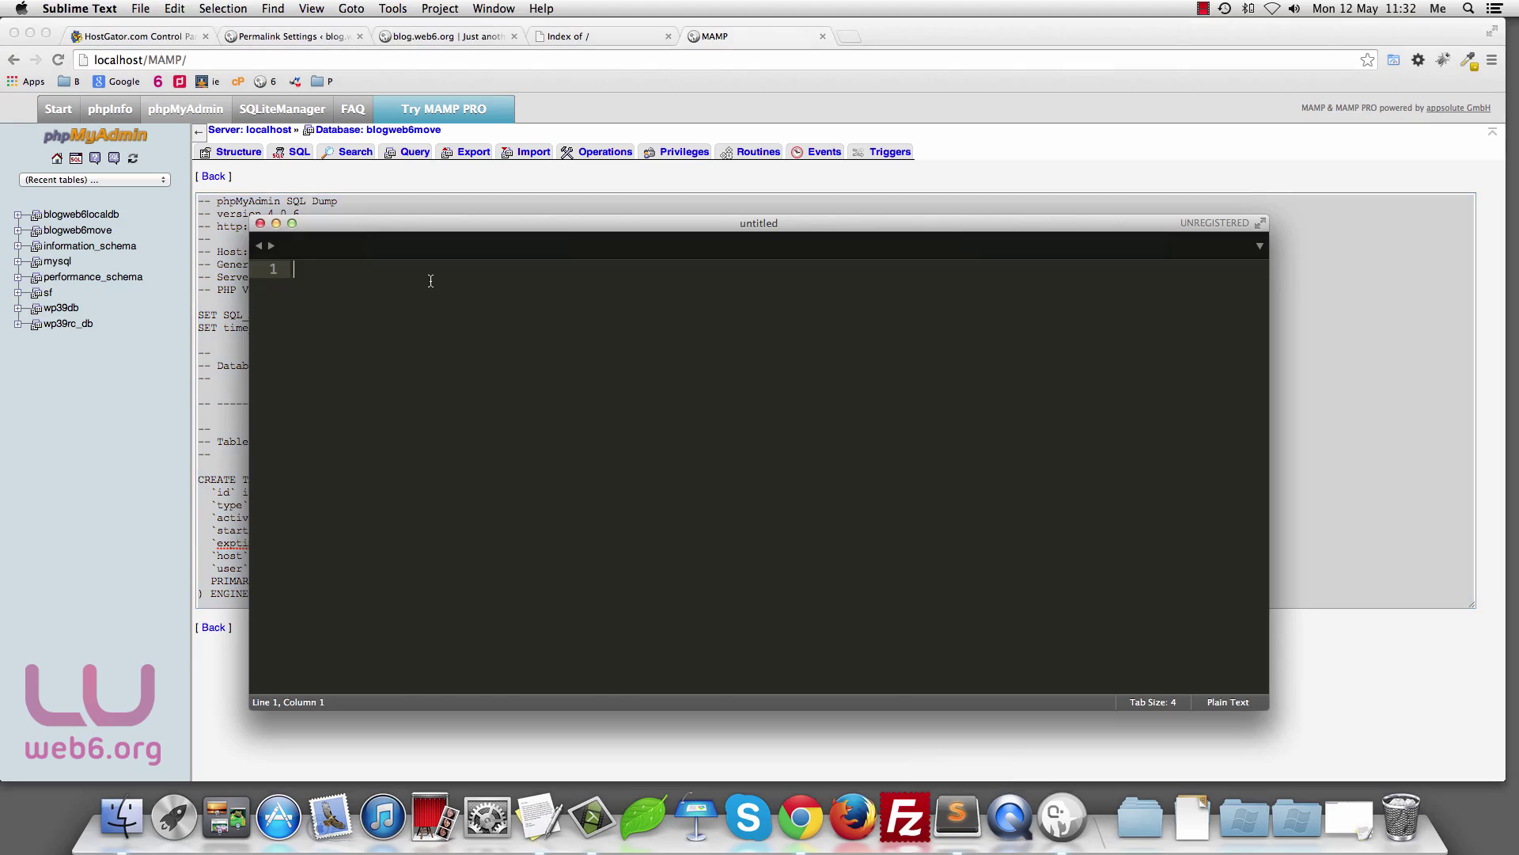
- Paste the SQL dump and save it to the Desktop as blogweb6move.sql
{"action": "key", "text": "super+v"}
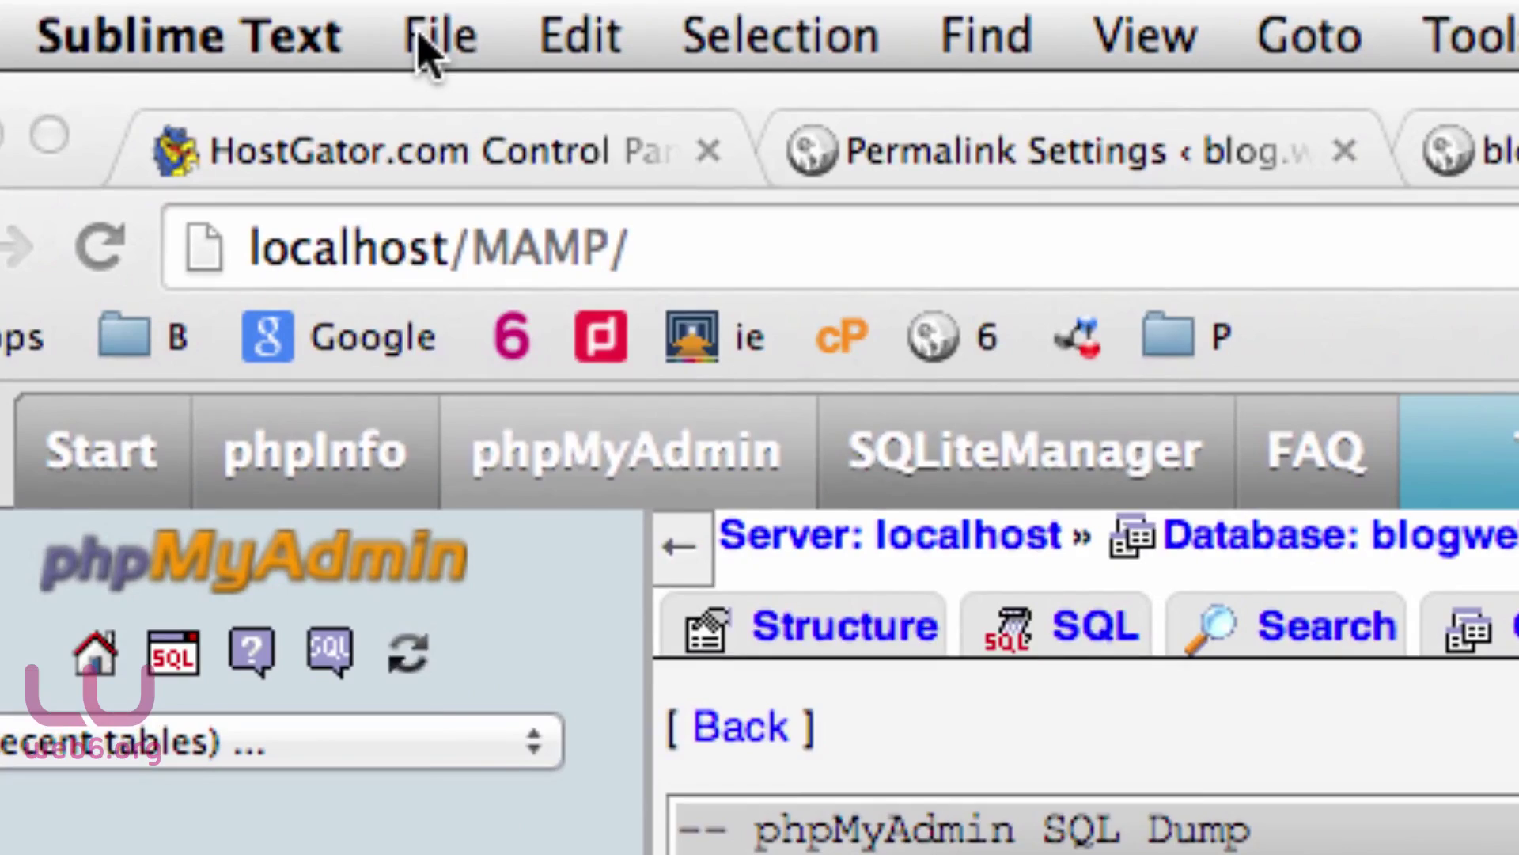
{"action": "left_click", "coordinate": [137, 9]}
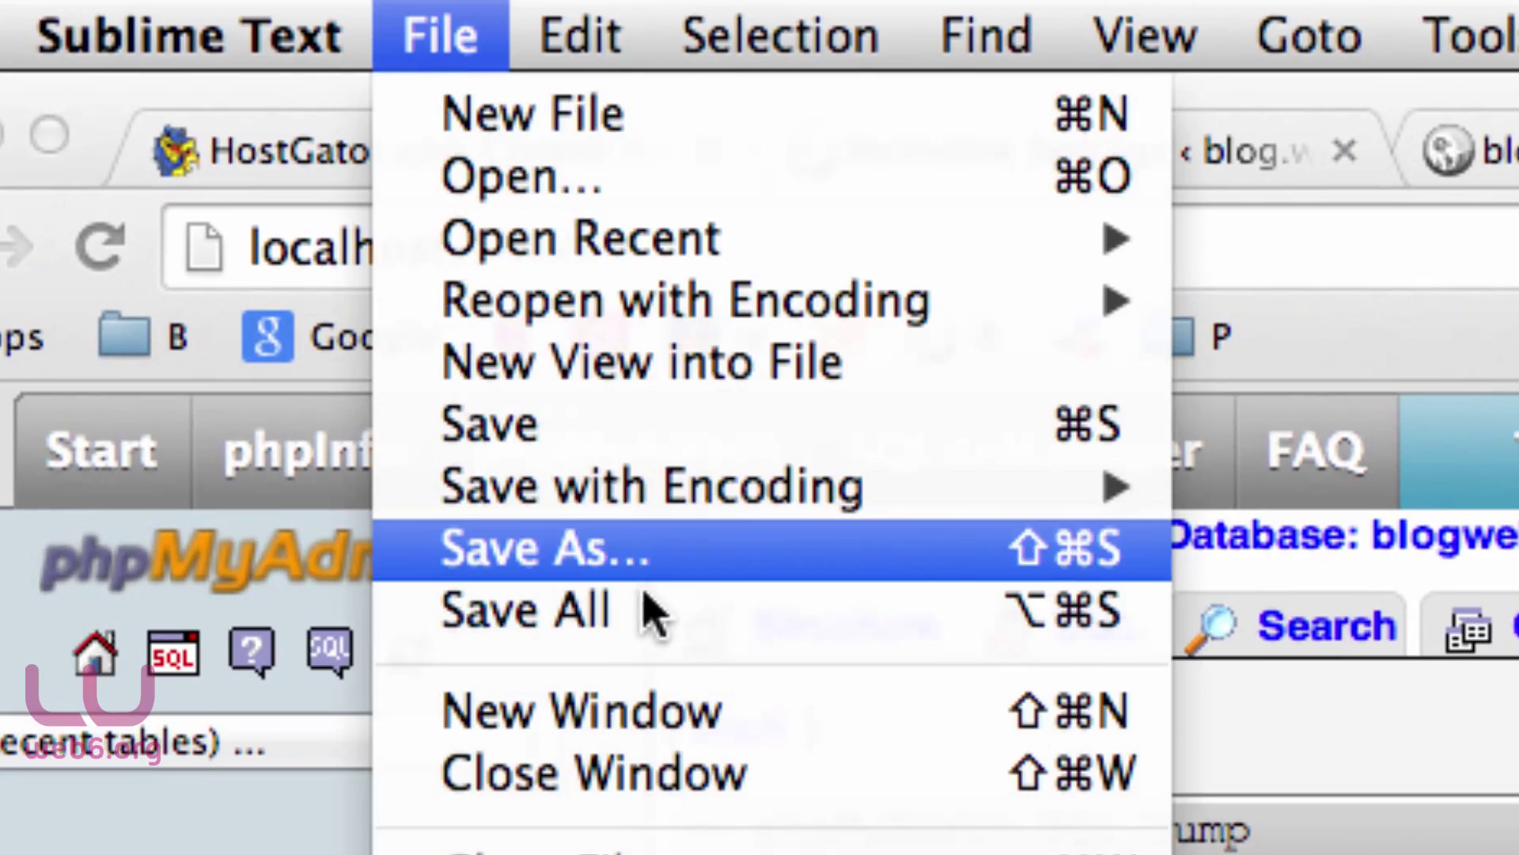
{"action": "left_click", "coordinate": [633, 558]}
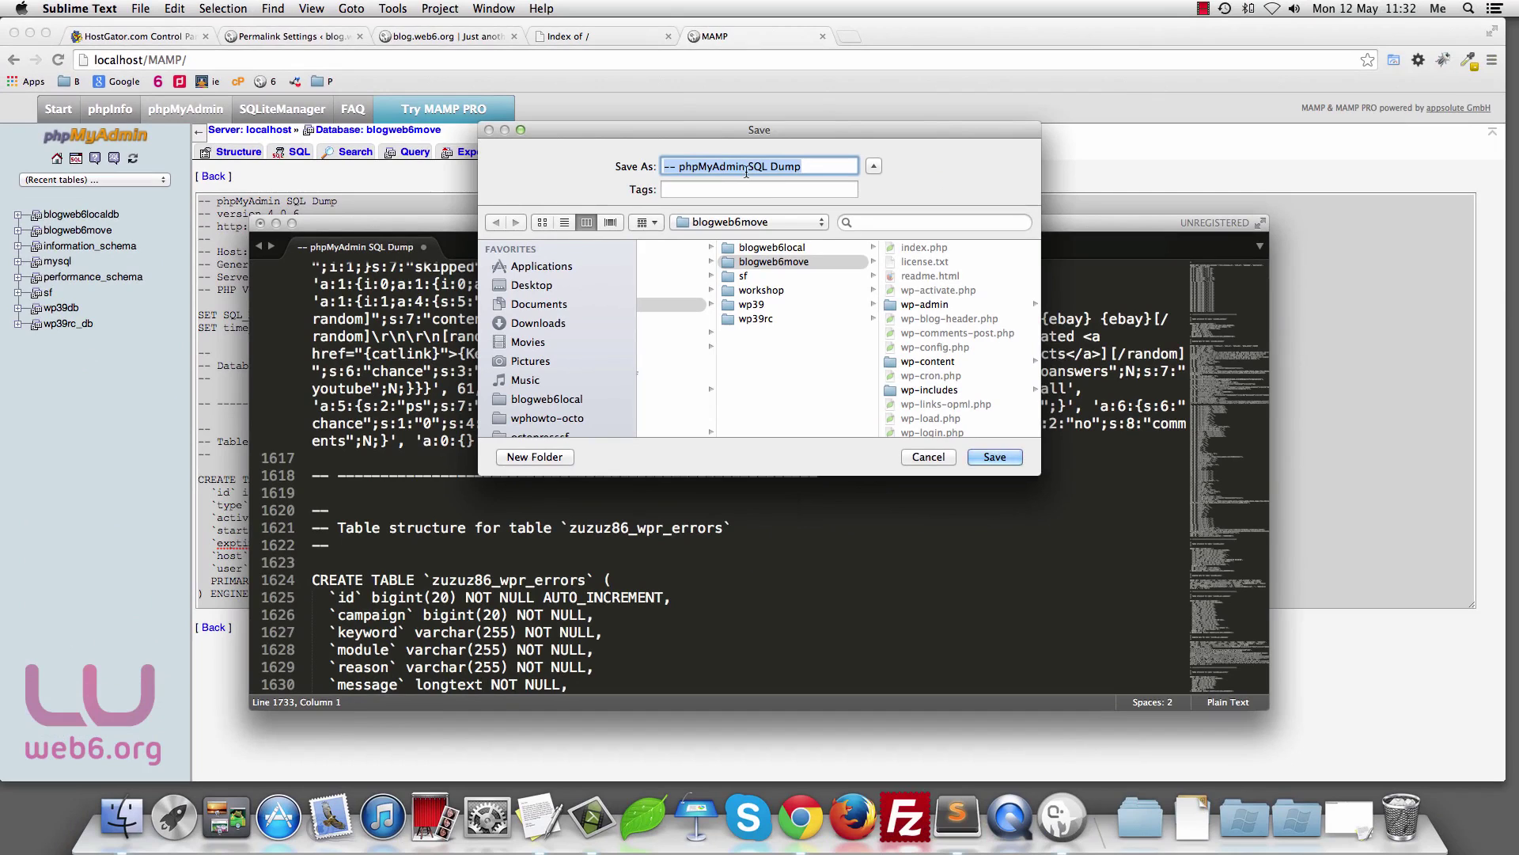
{"action": "left_click", "coordinate": [543, 286]}
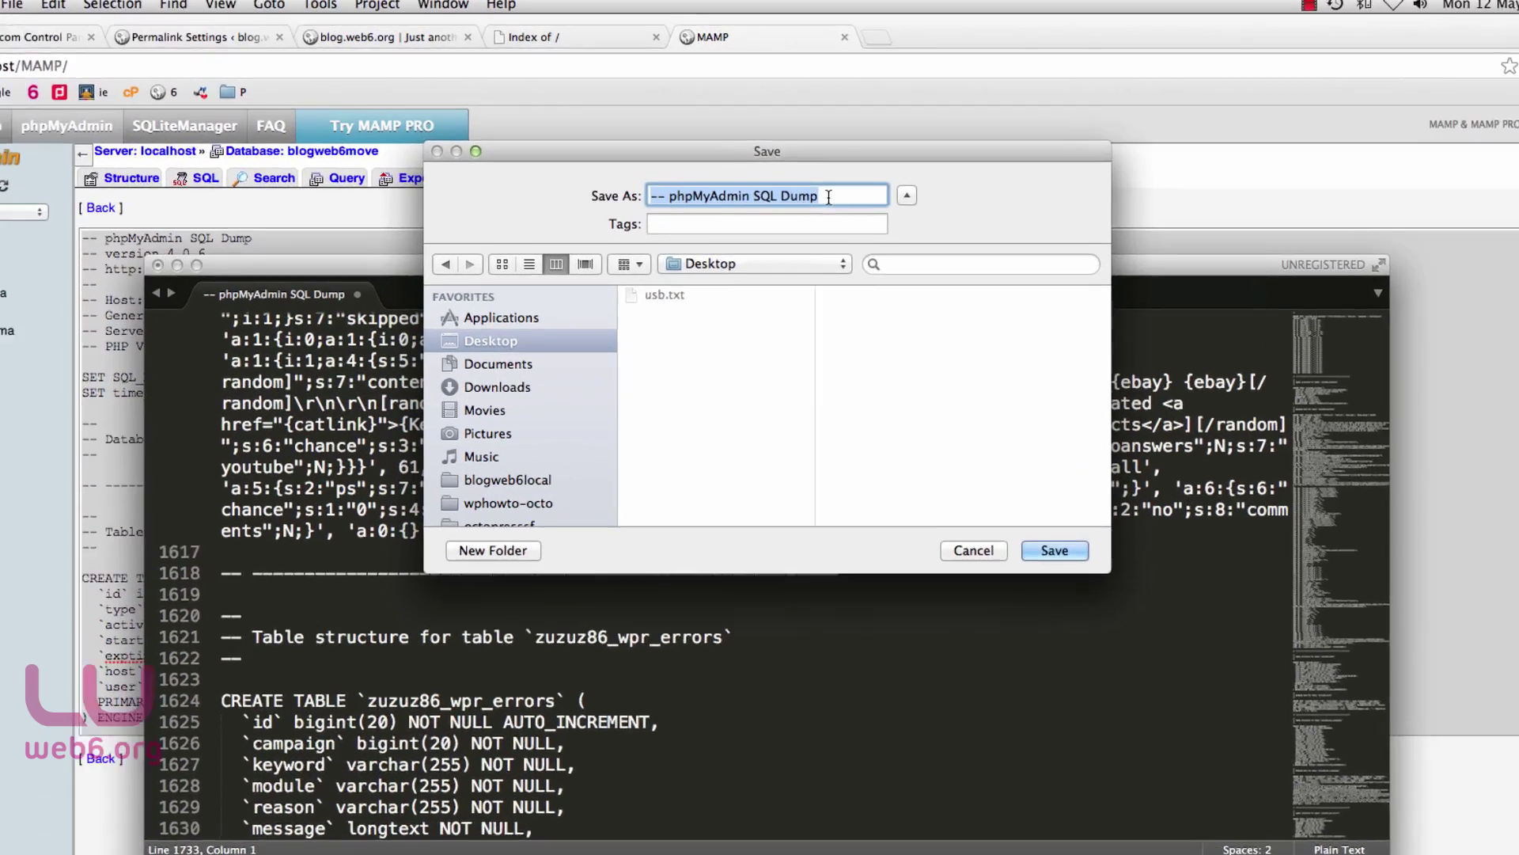
{"action": "type", "text": "bl"}
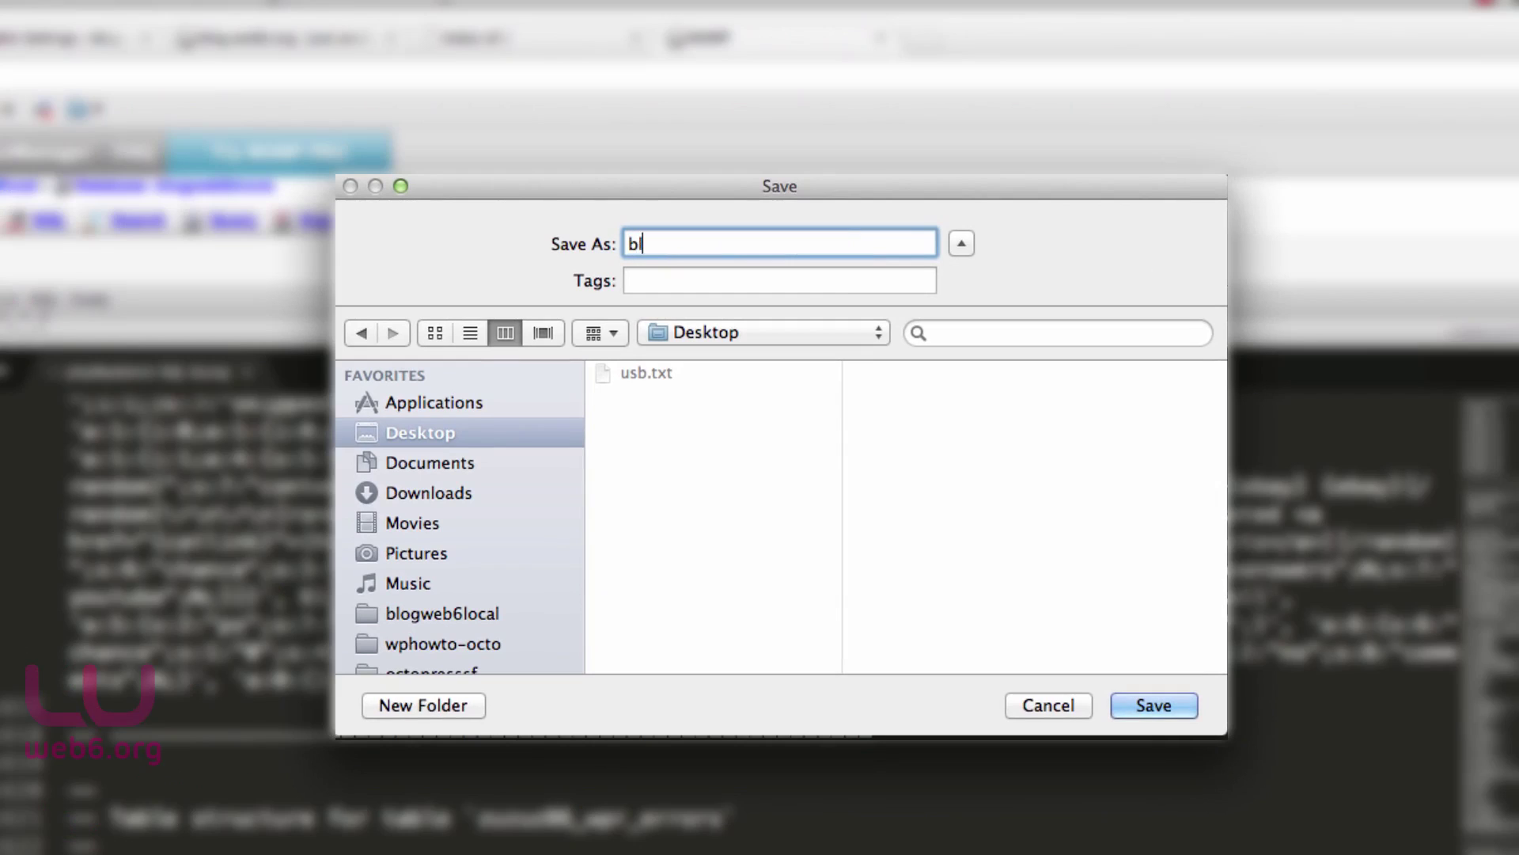
{"action": "type", "text": "ogweb6m"}
{"action": "type", "text": "oc"}
{"action": "type", "text": "ve"}
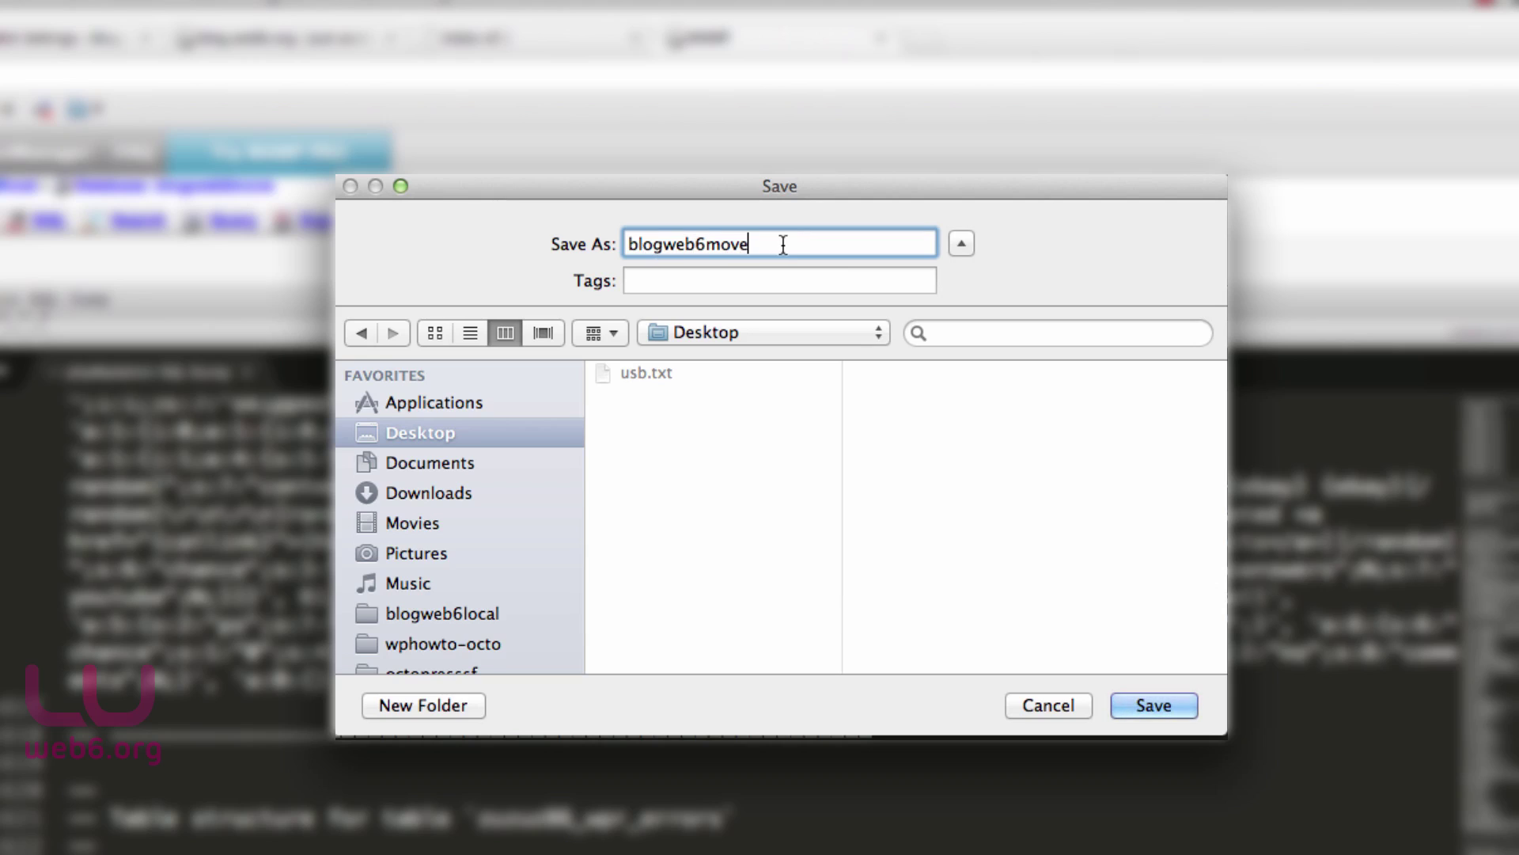
{"action": "type", "text": "swl"}
{"action": "key", "text": "BackSpace"}
{"action": "key", "text": "BackSpace"}
{"action": "type", "text": "ql"}
{"action": "left_click", "coordinate": [1153, 705]}
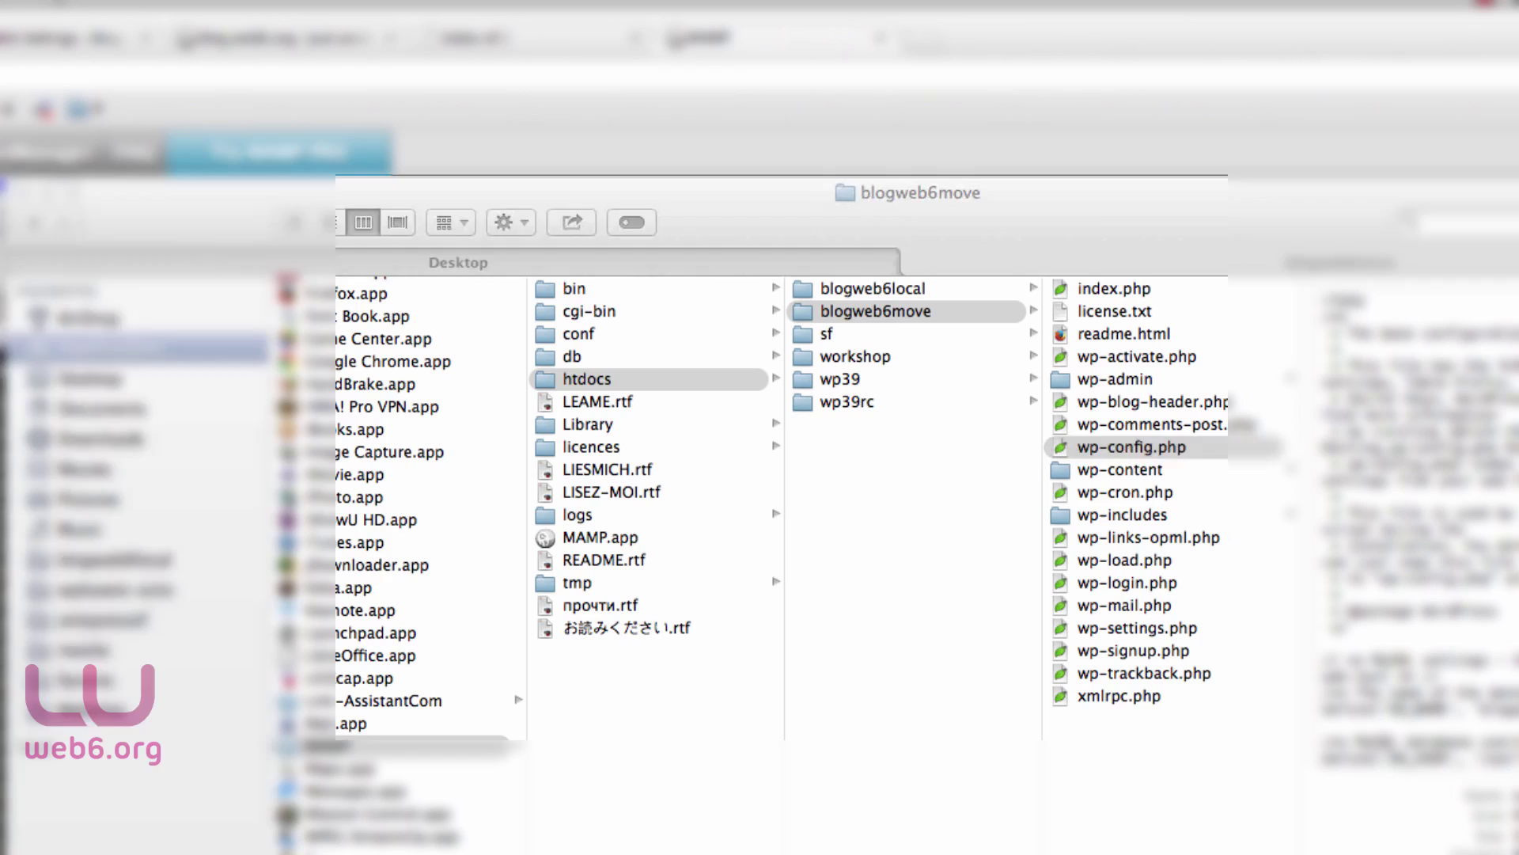
- Show the Desktop in Finder and duplicate blogweb6move.sql
{"action": "left_click", "coordinate": [1119, 440]}
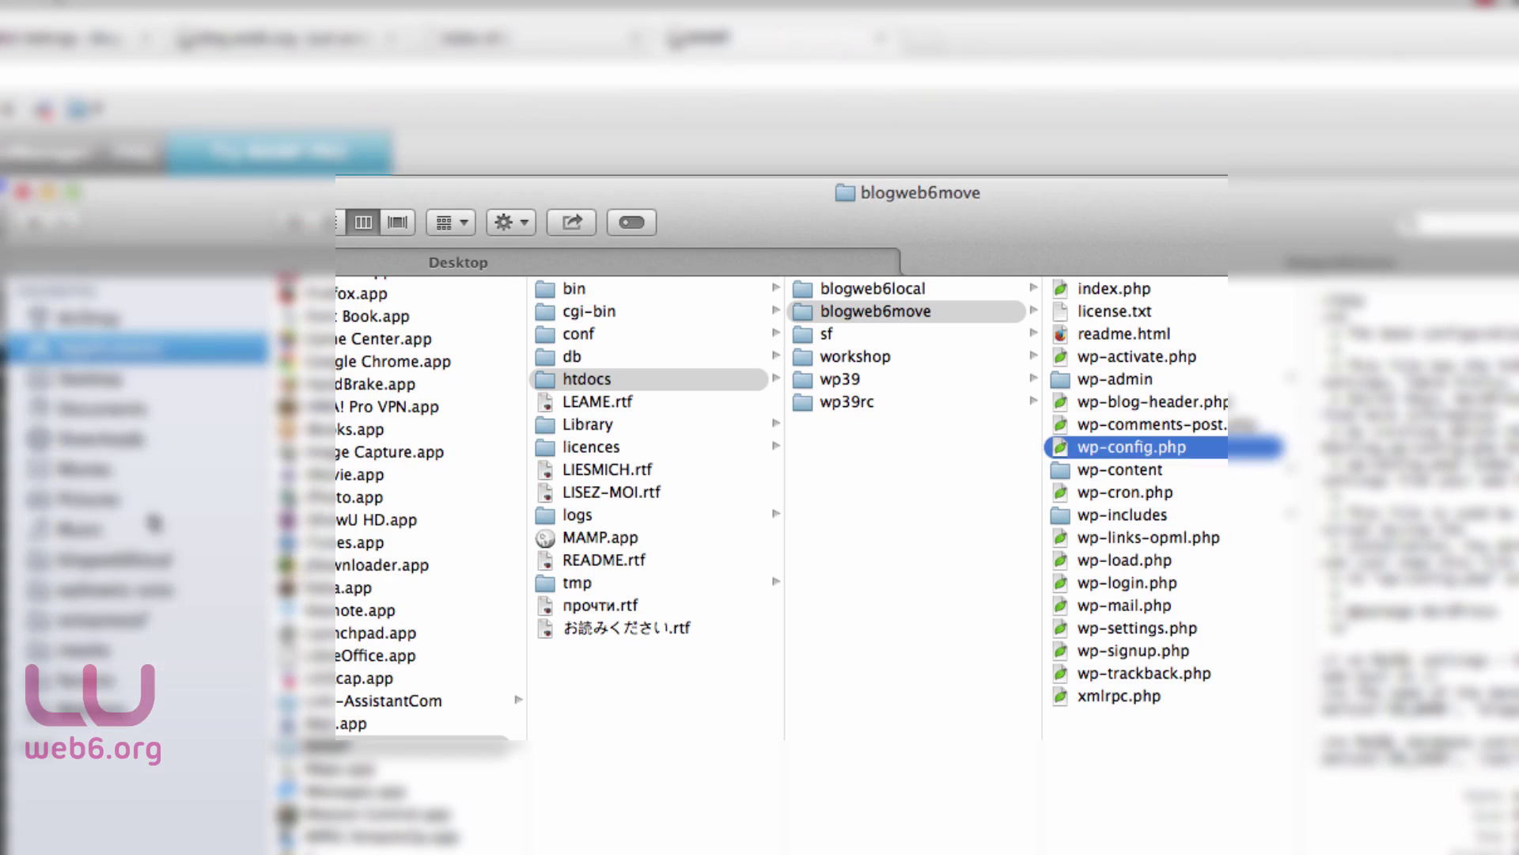
{"action": "left_click", "coordinate": [92, 378]}
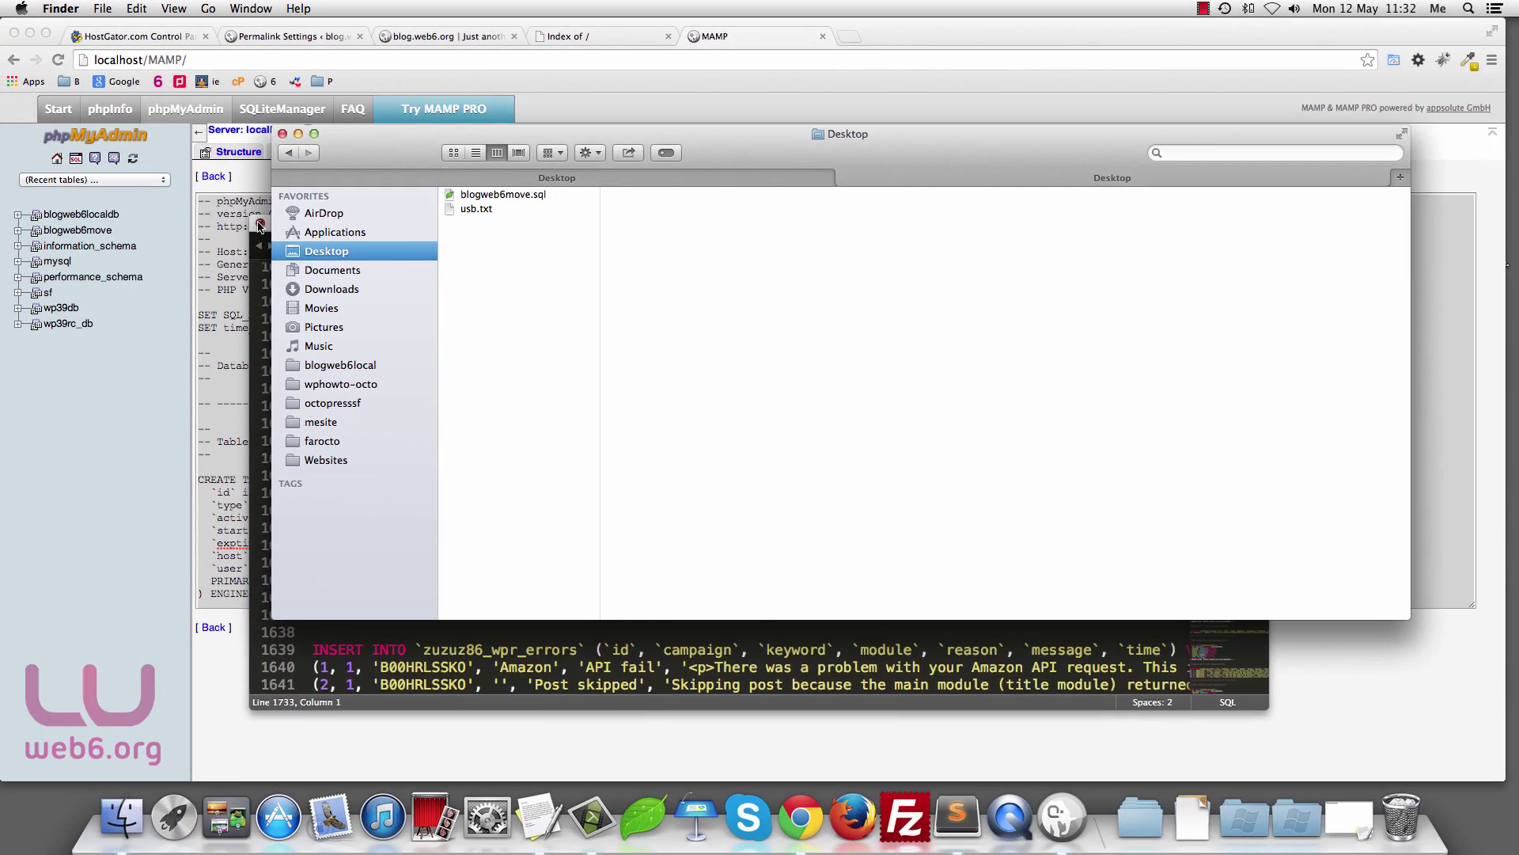
{"action": "left_click", "coordinate": [260, 225]}
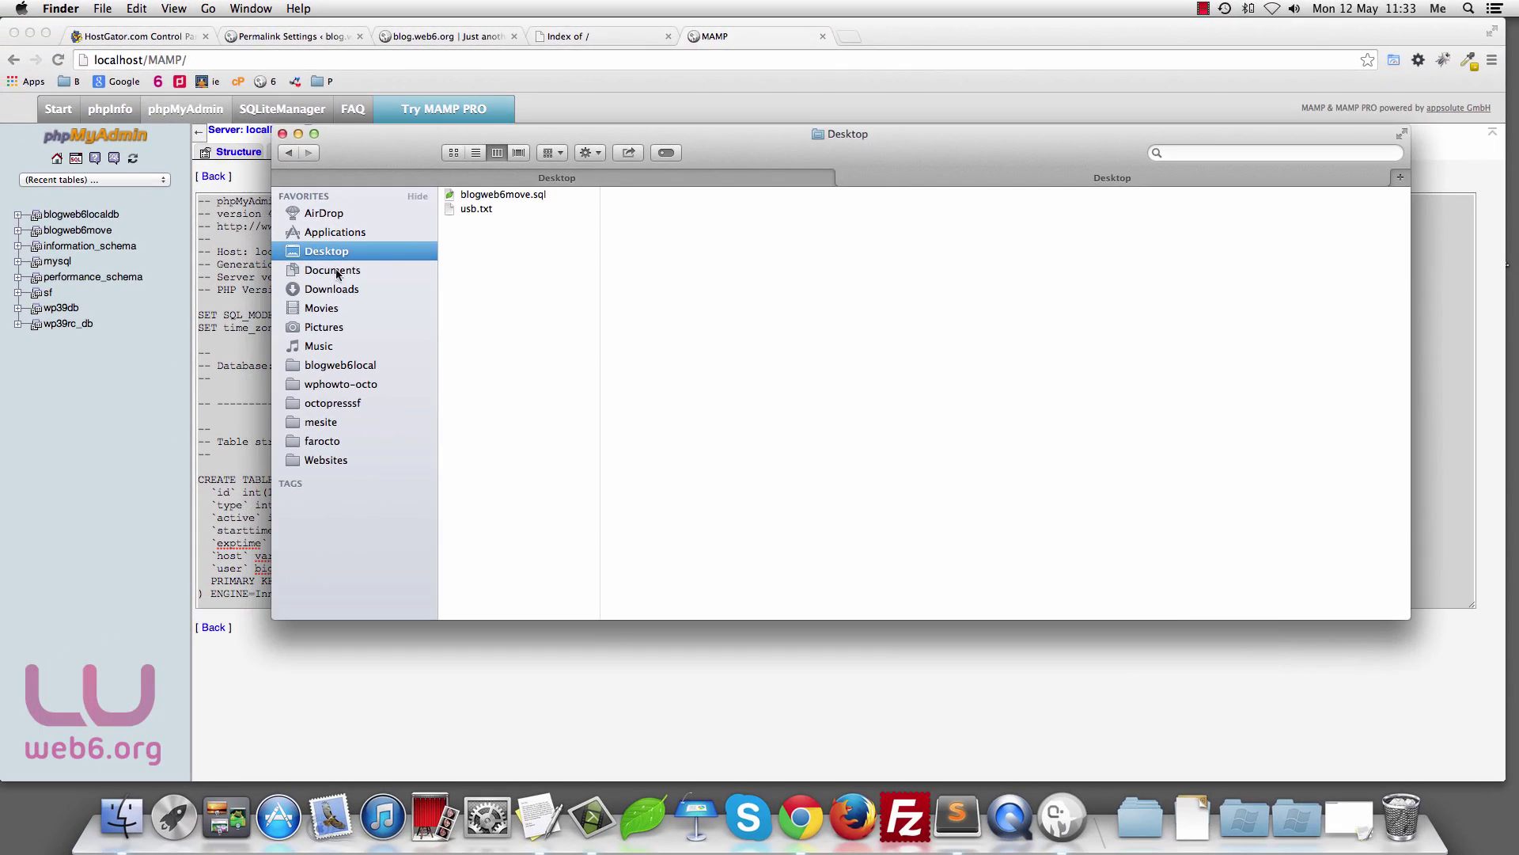
{"action": "left_click_drag", "start_coordinate": [378, 141], "coordinate": [310, 285]}
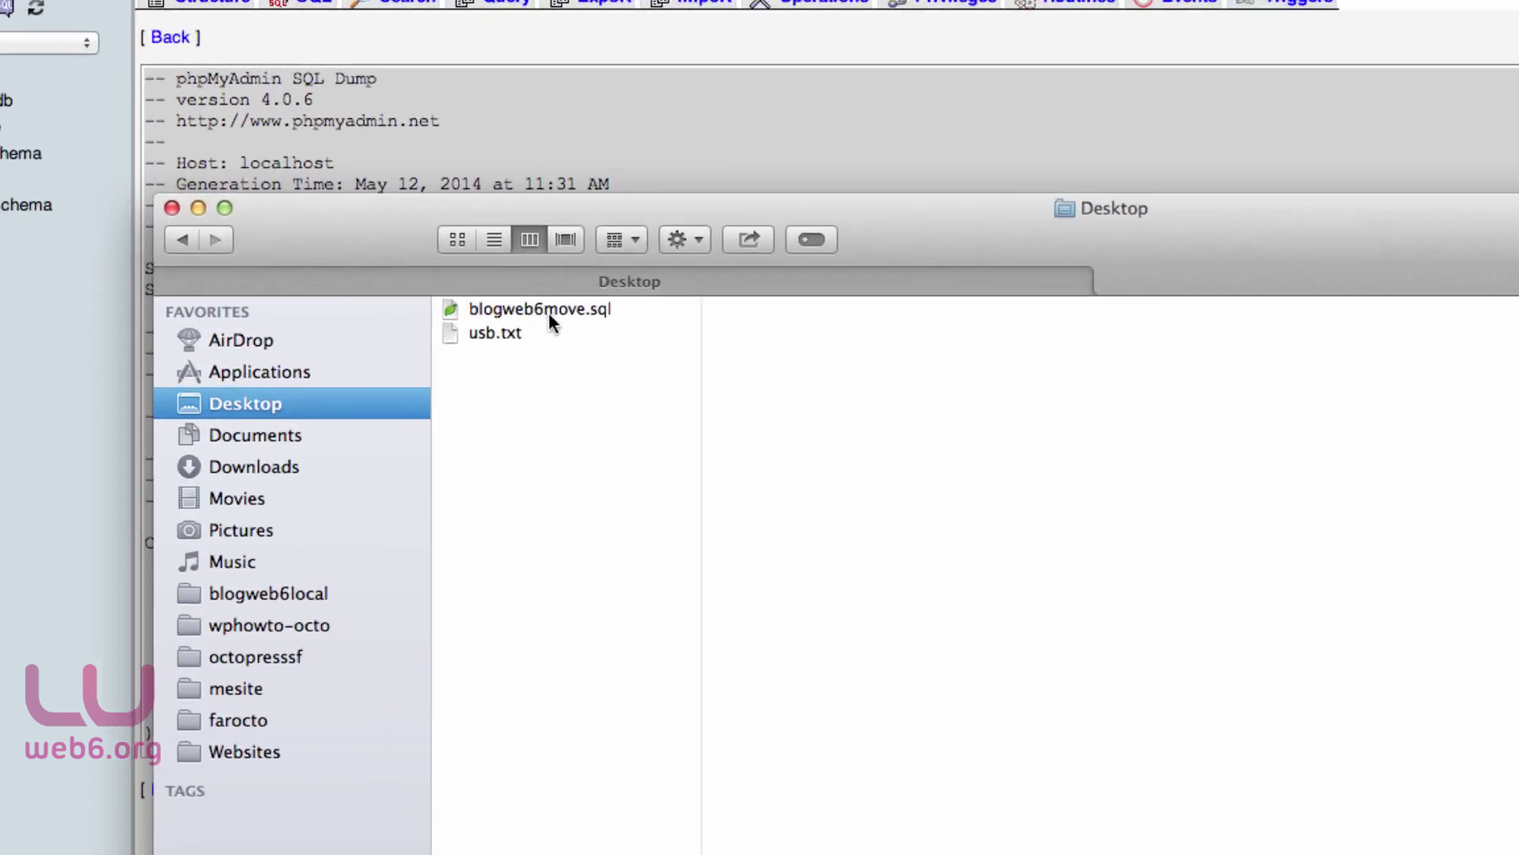
{"action": "left_click", "coordinate": [532, 321]}
{"action": "right_click", "coordinate": [533, 321]}
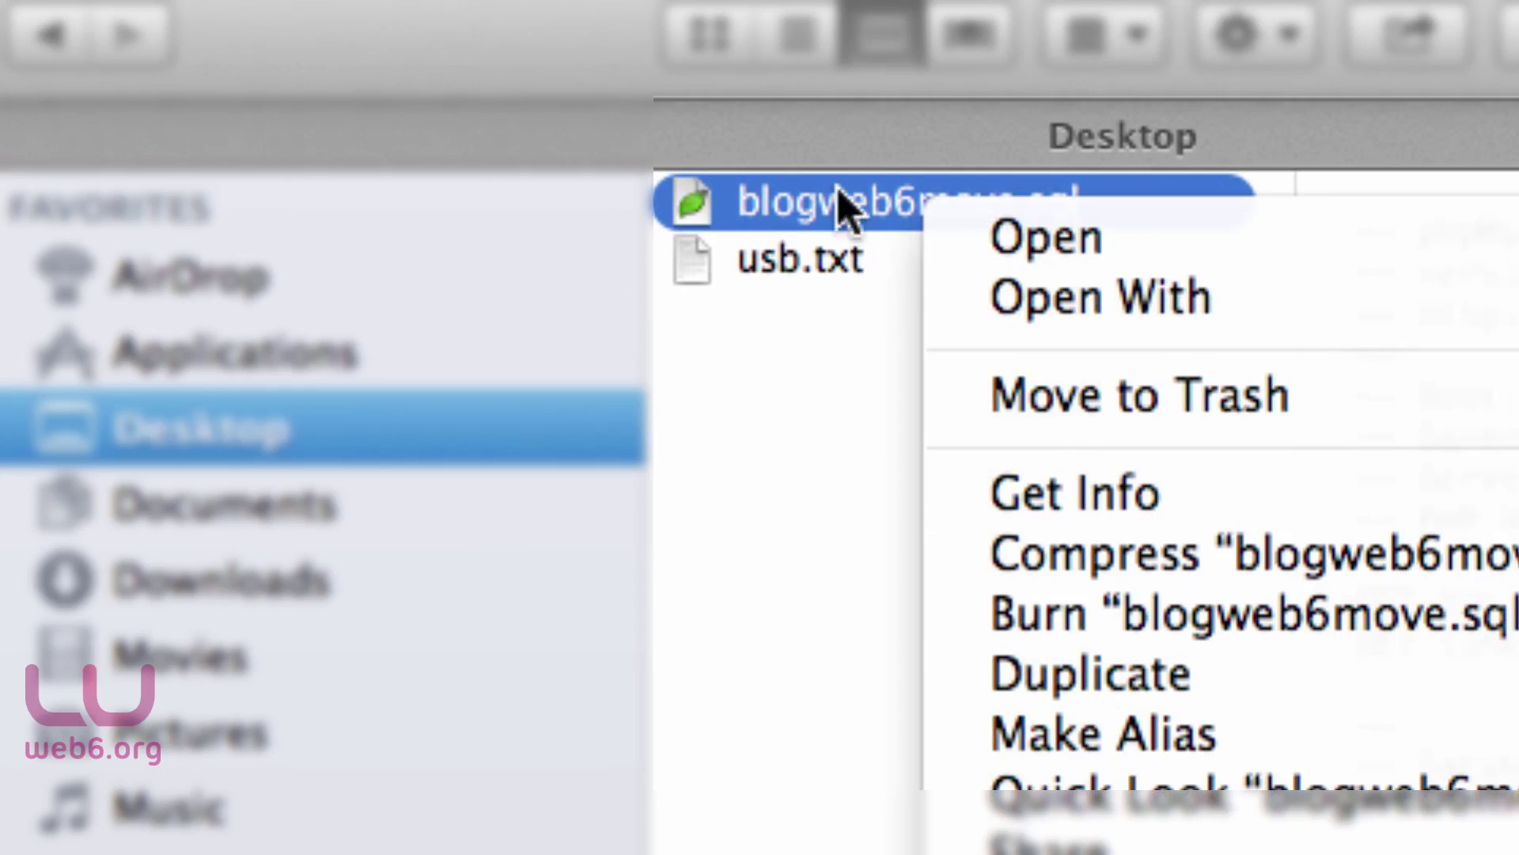
{"action": "left_click", "coordinate": [1131, 689]}
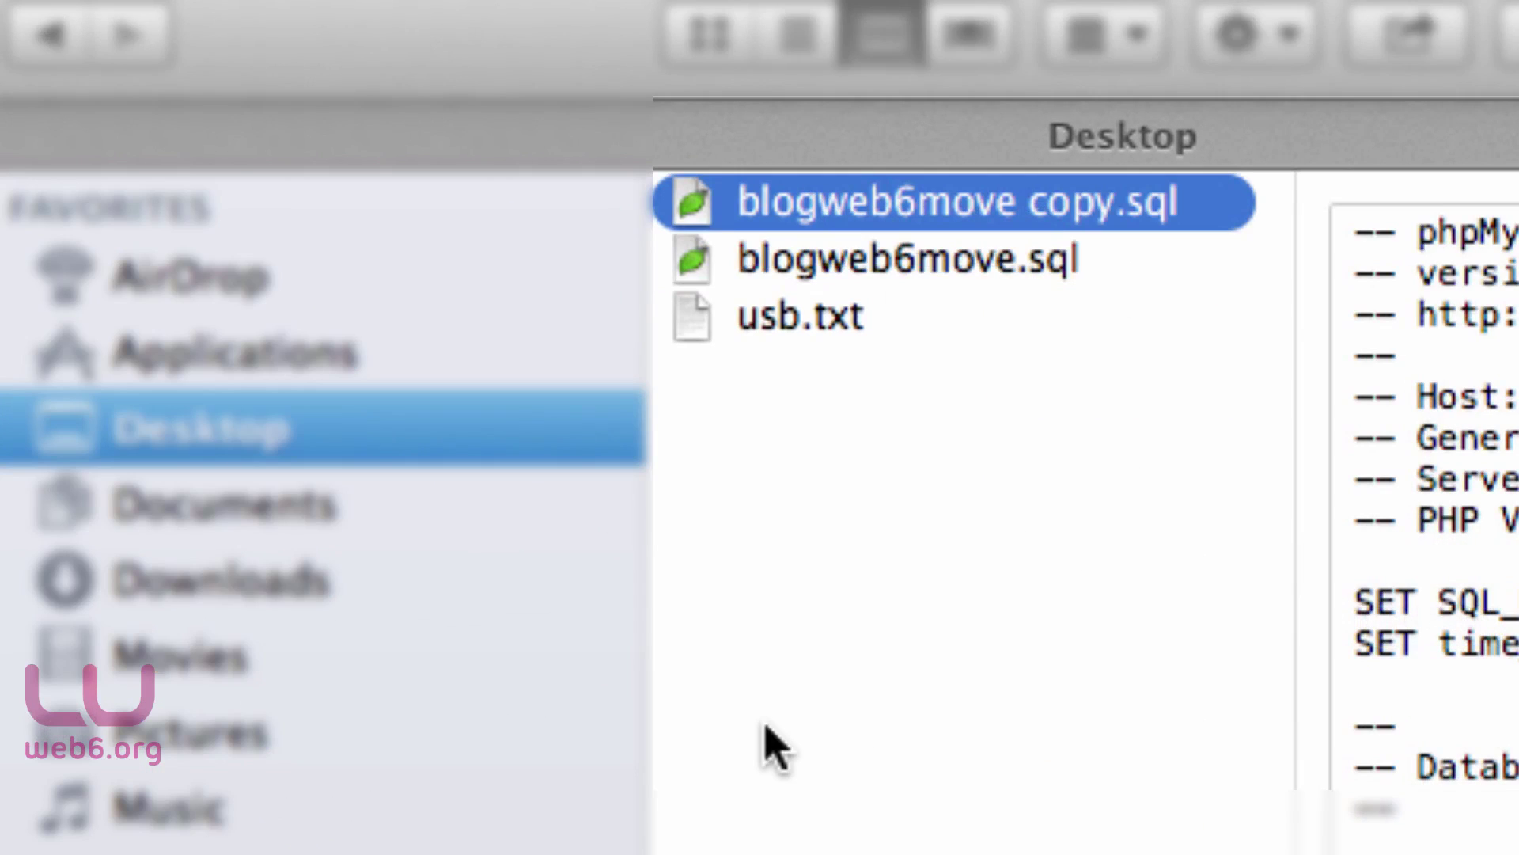
- Rename the duplicate to blogweb6move_Orig.sql and select the original blogweb6move.sql
{"action": "left_click", "coordinate": [1009, 226]}
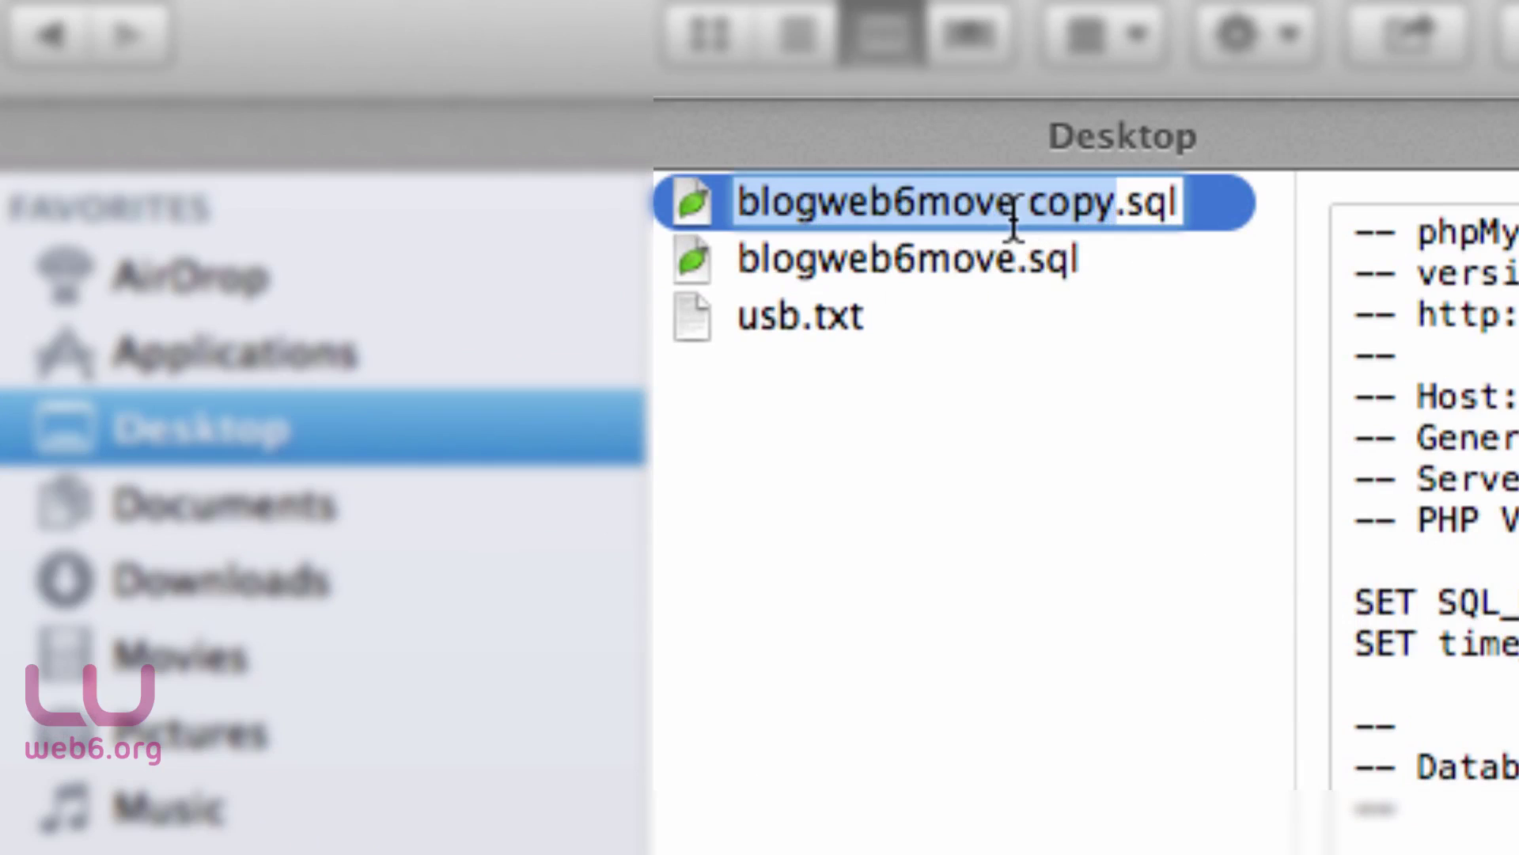
{"action": "left_click", "coordinate": [1007, 222]}
{"action": "left_click", "coordinate": [1029, 212]}
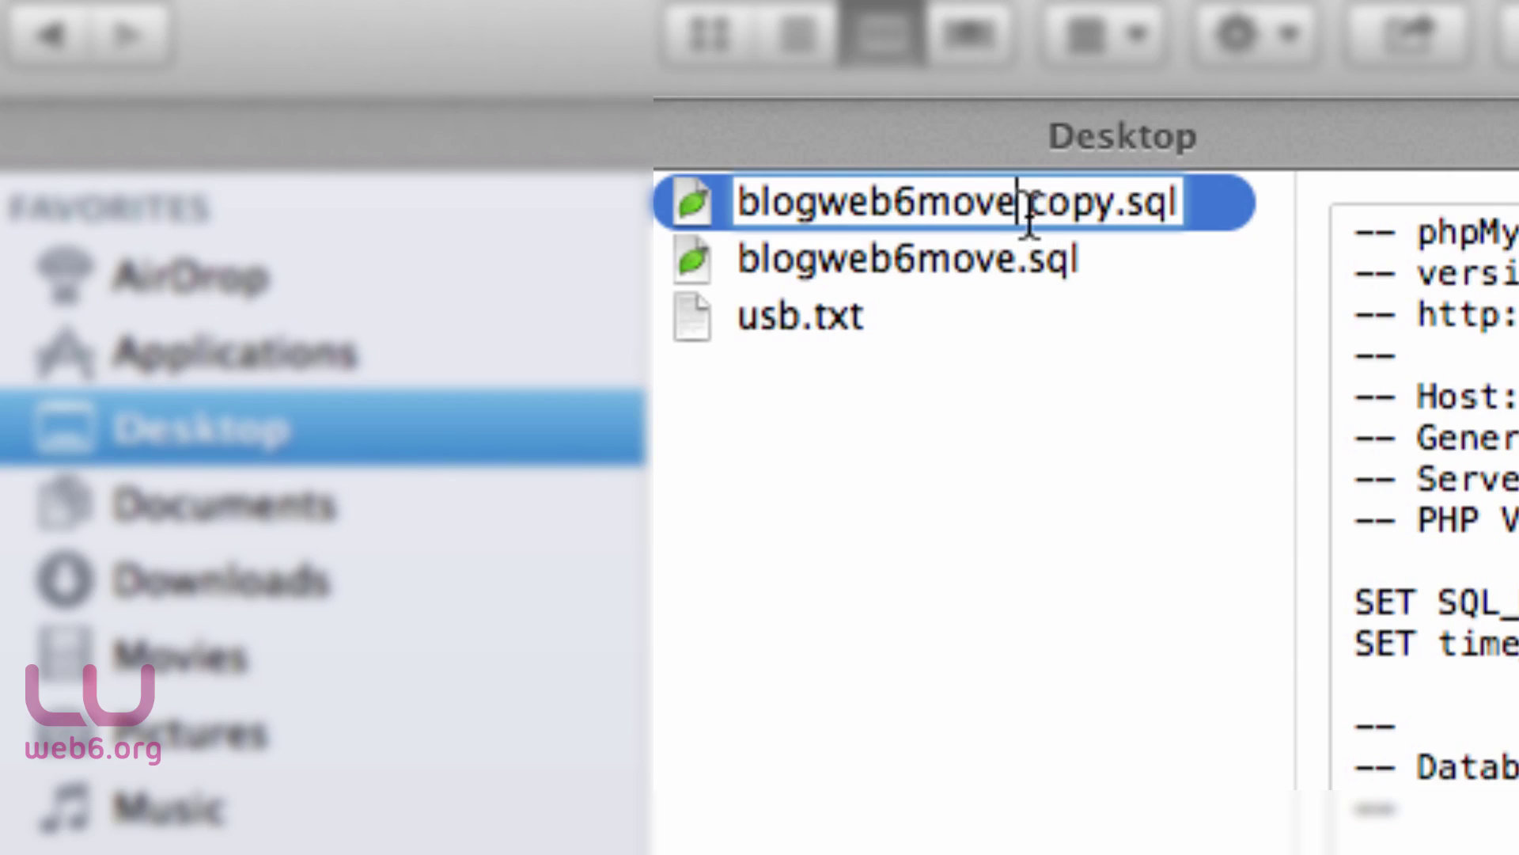
{"action": "left_click_drag", "start_coordinate": [1029, 212], "coordinate": [1111, 212]}
{"action": "key", "text": "BackSpace"}
{"action": "key", "text": "BackSpace"}
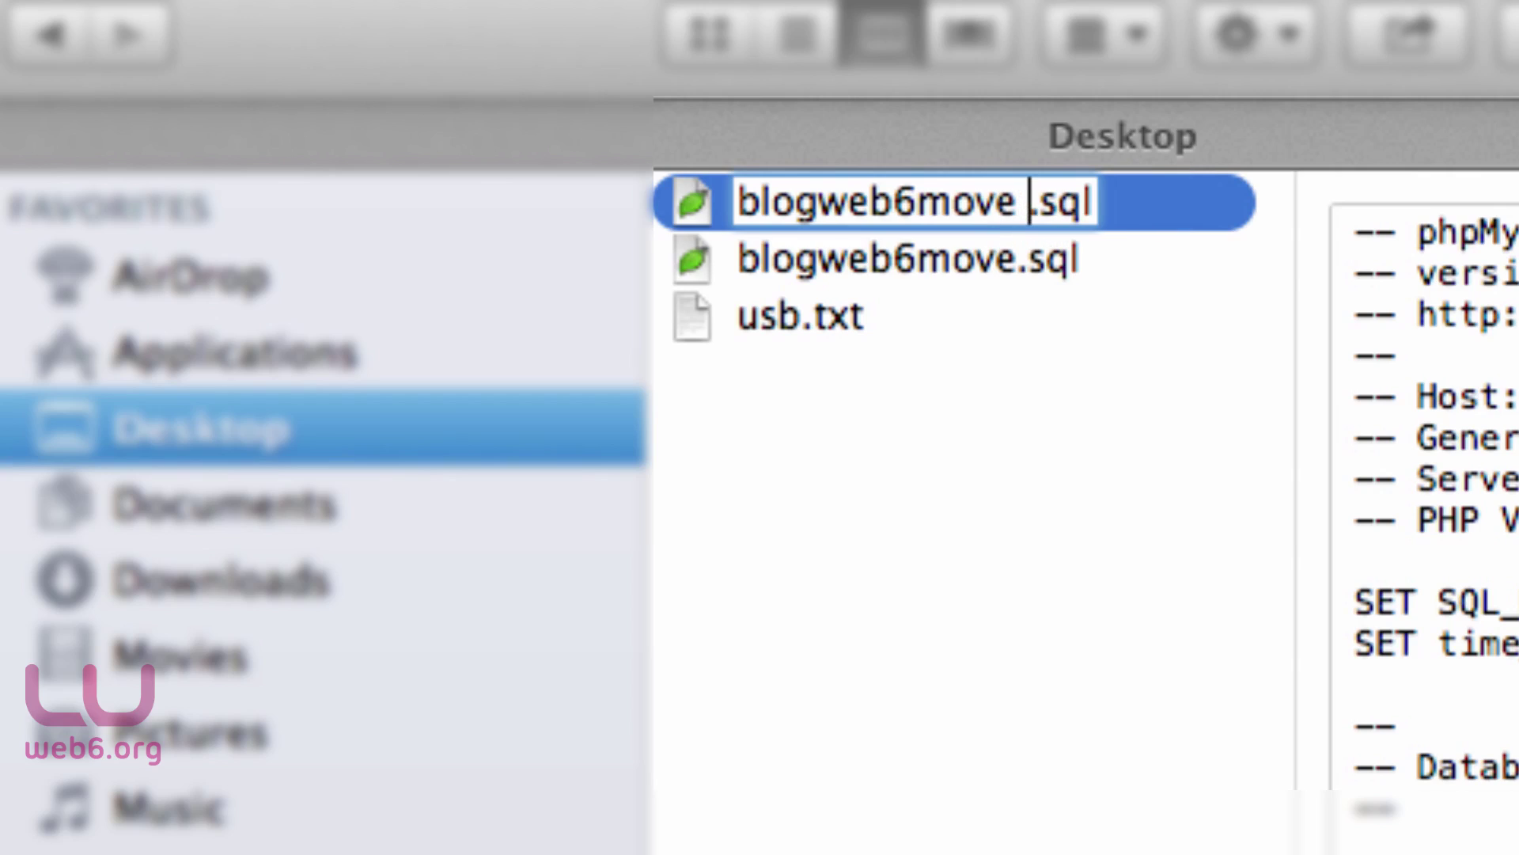
{"action": "type", "text": "_ORi"}
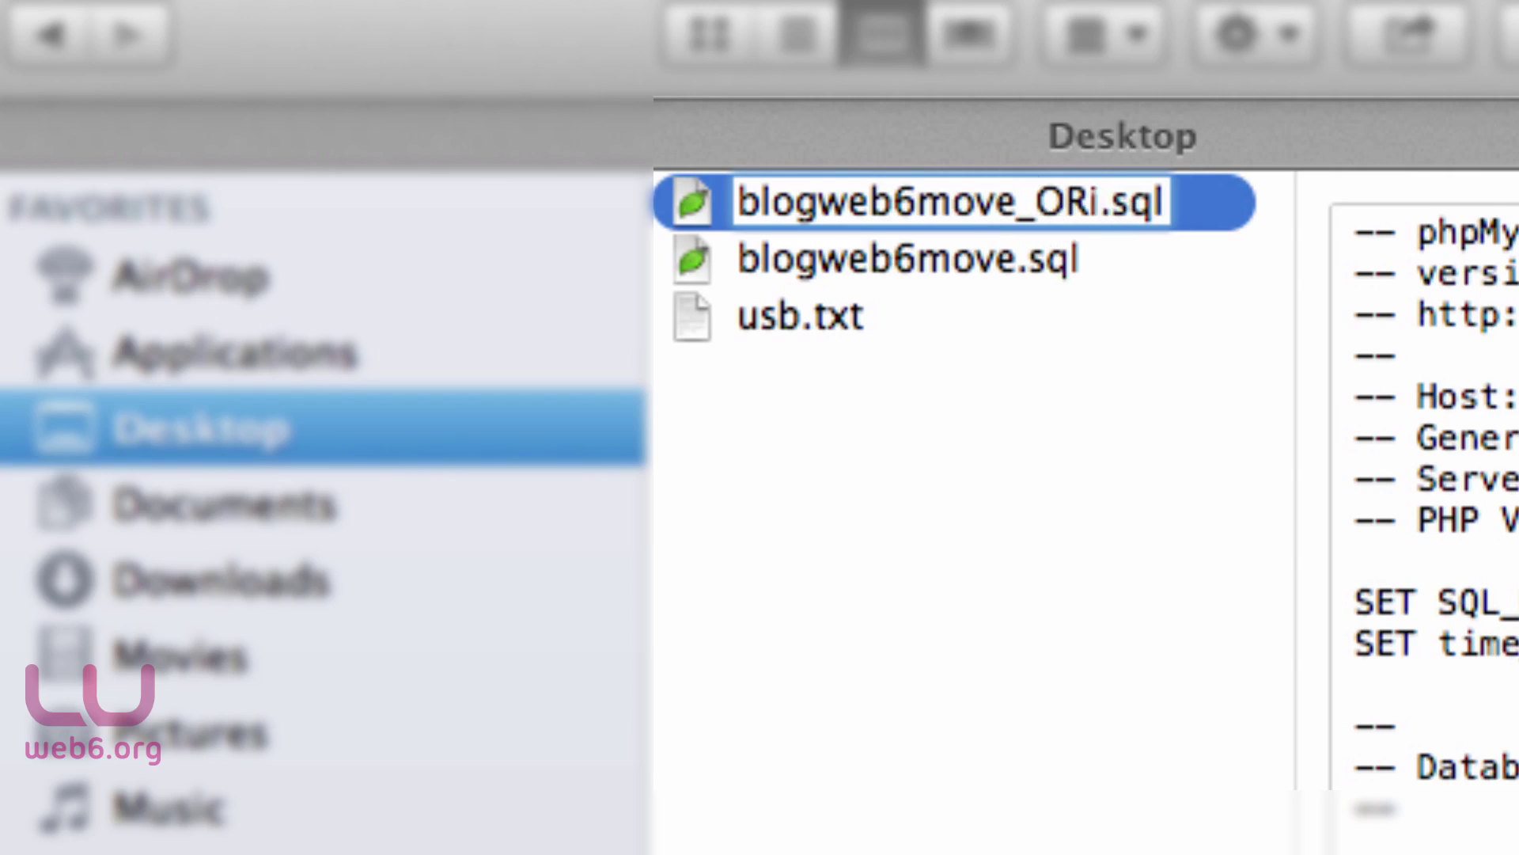
{"action": "key", "text": "BackSpace"}
{"action": "type", "text": "rig"}
{"action": "key", "text": "Return"}
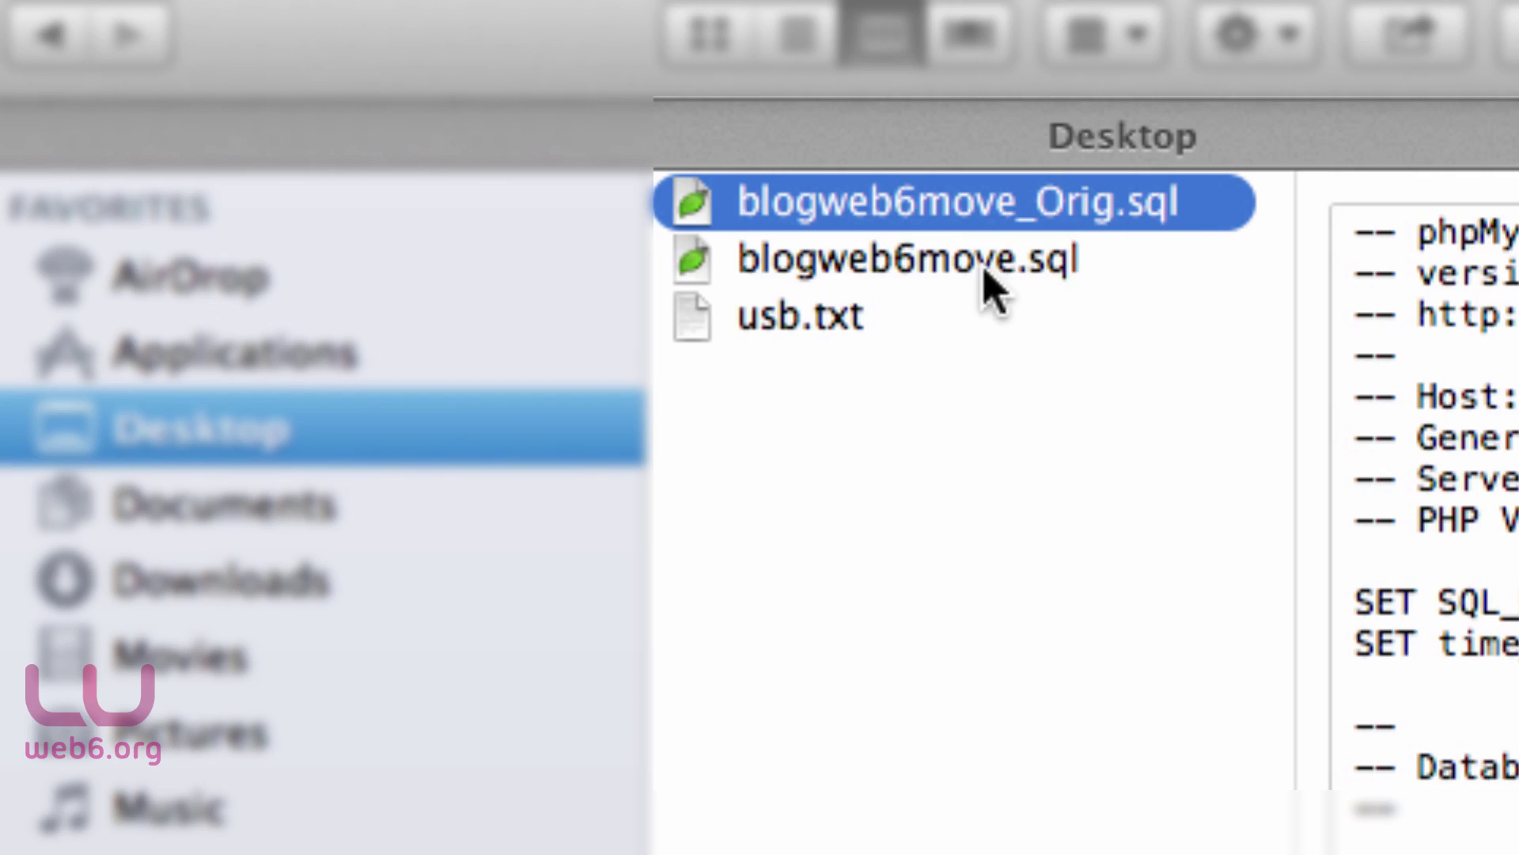
{"action": "left_click", "coordinate": [906, 269]}
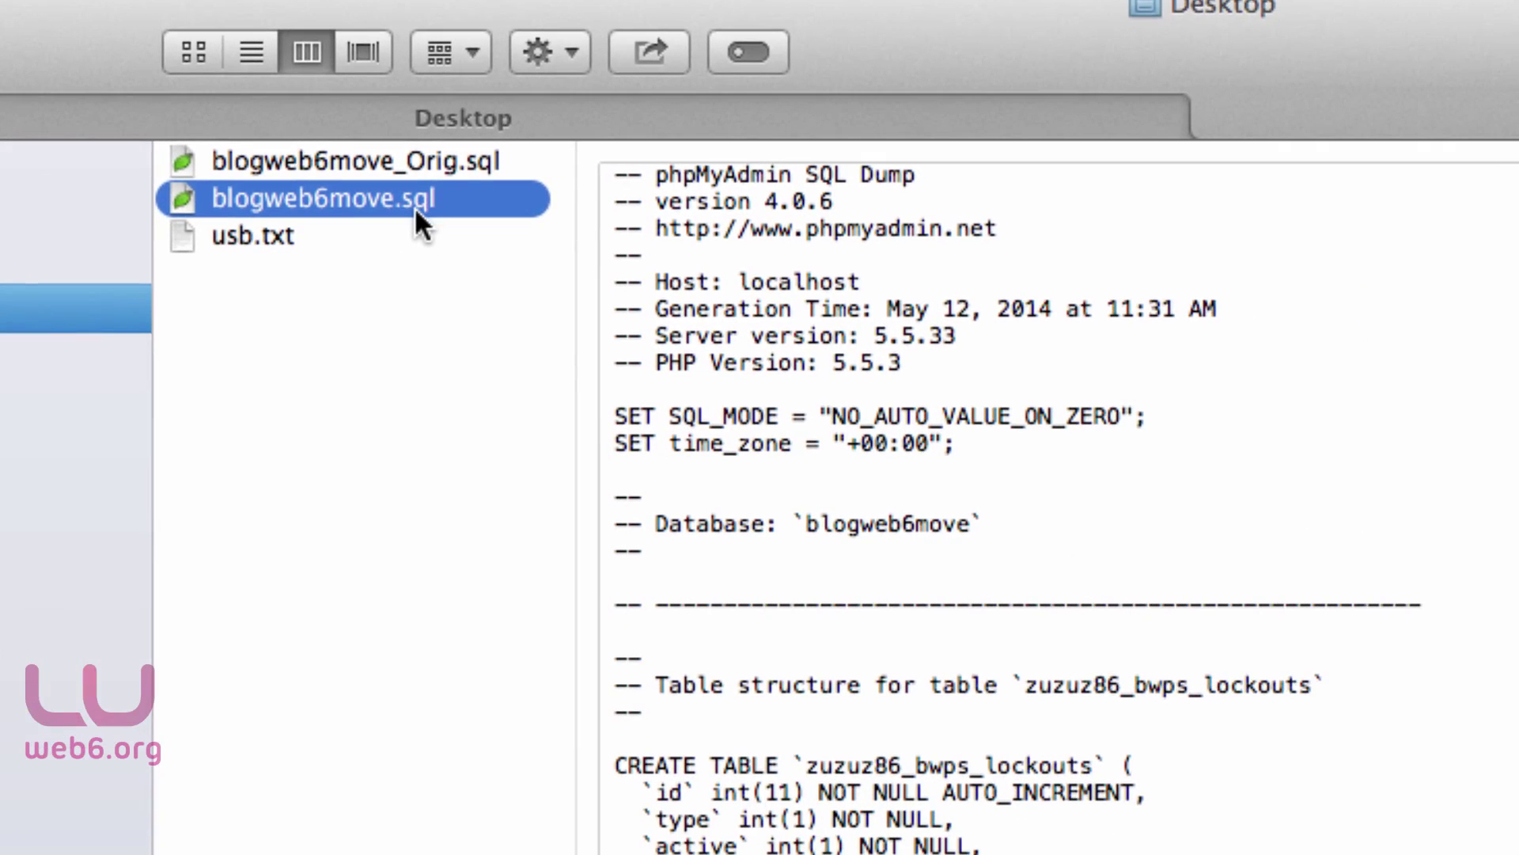
- Open blogweb6move.sql in Sublime Text from Finder's Open With menu
{"action": "right_click", "coordinate": [277, 201]}
{"action": "mouse_move", "coordinate": [375, 263]}
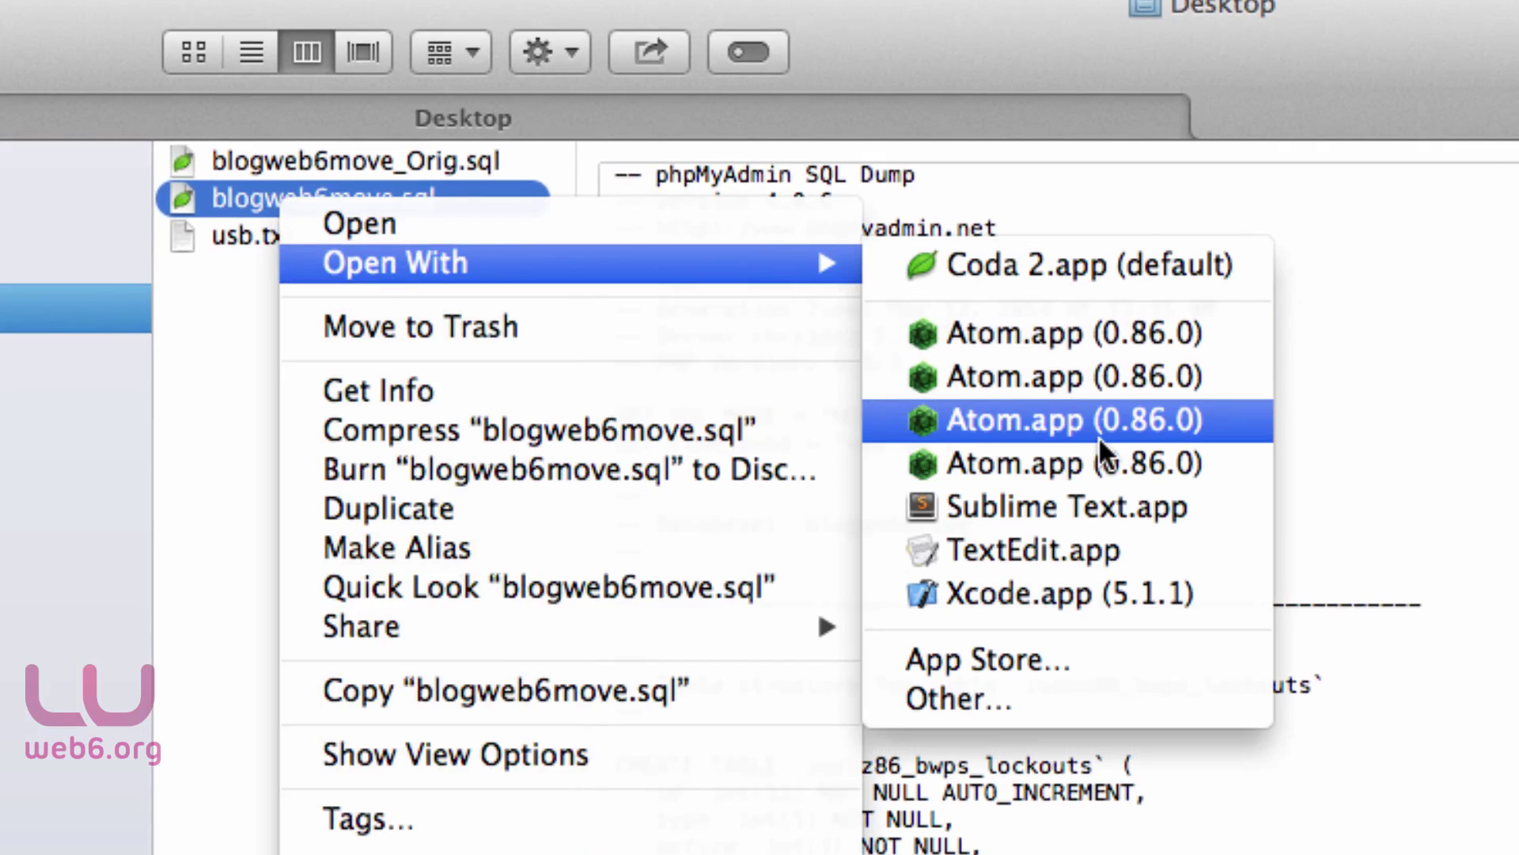
{"action": "left_click", "coordinate": [1071, 510]}
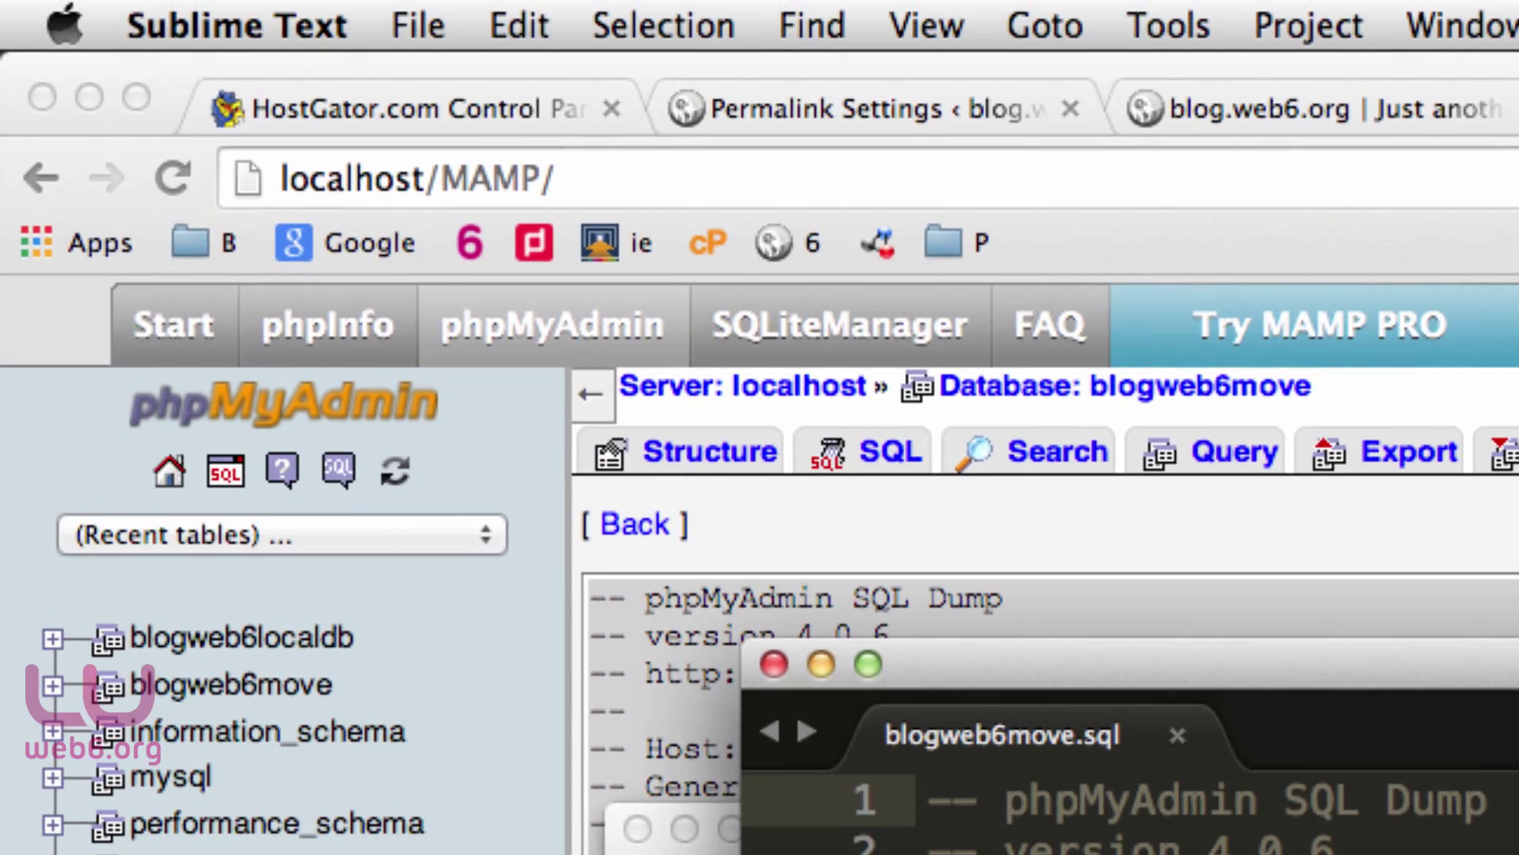
- Search the SQL dump for siteurl, replacing the previous search text
{"action": "left_click", "coordinate": [823, 15]}
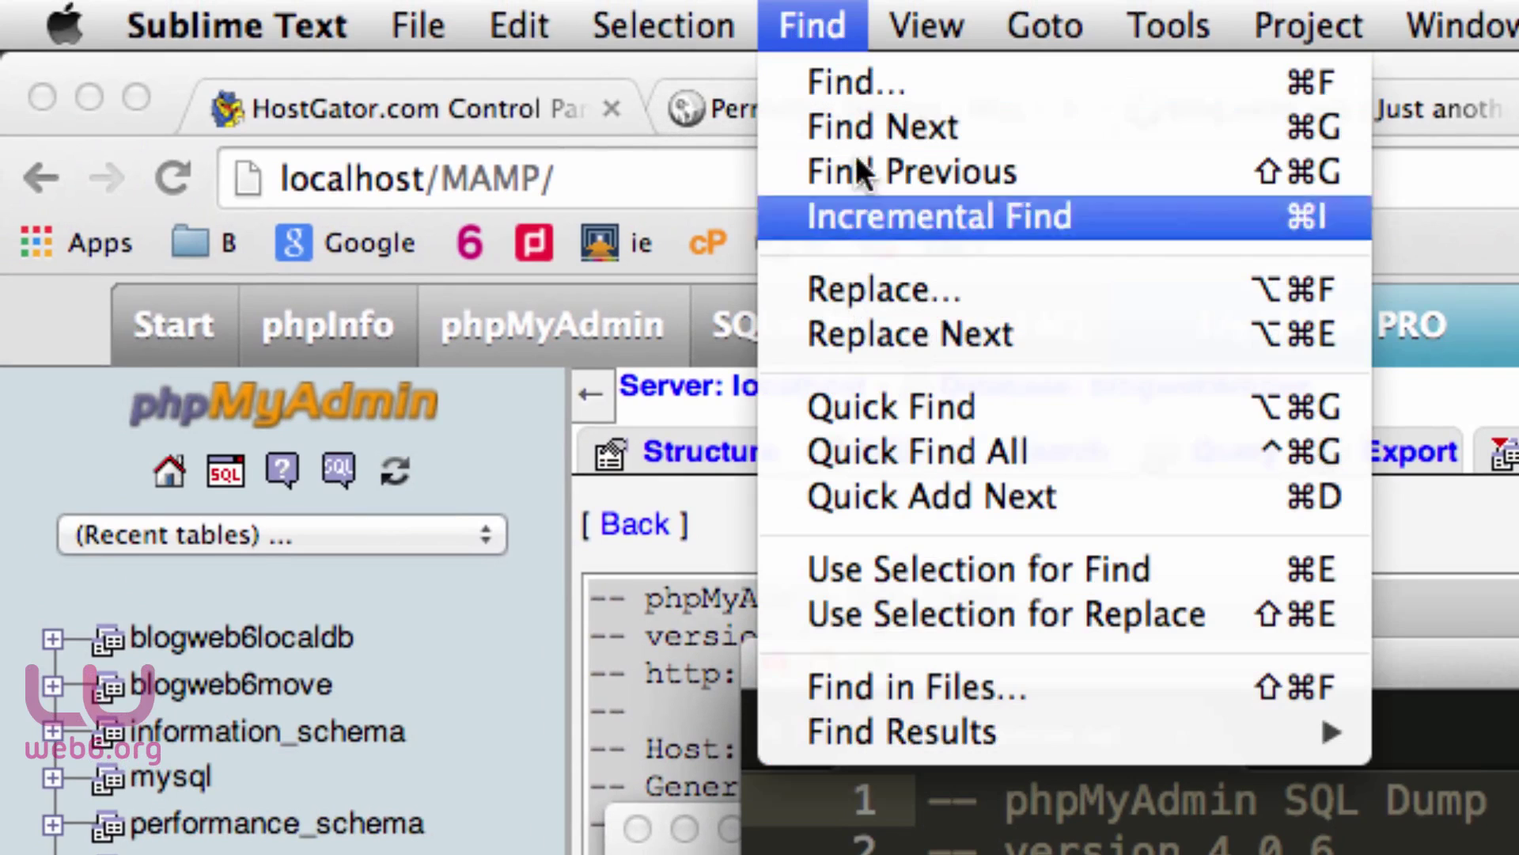
{"action": "left_click", "coordinate": [933, 283]}
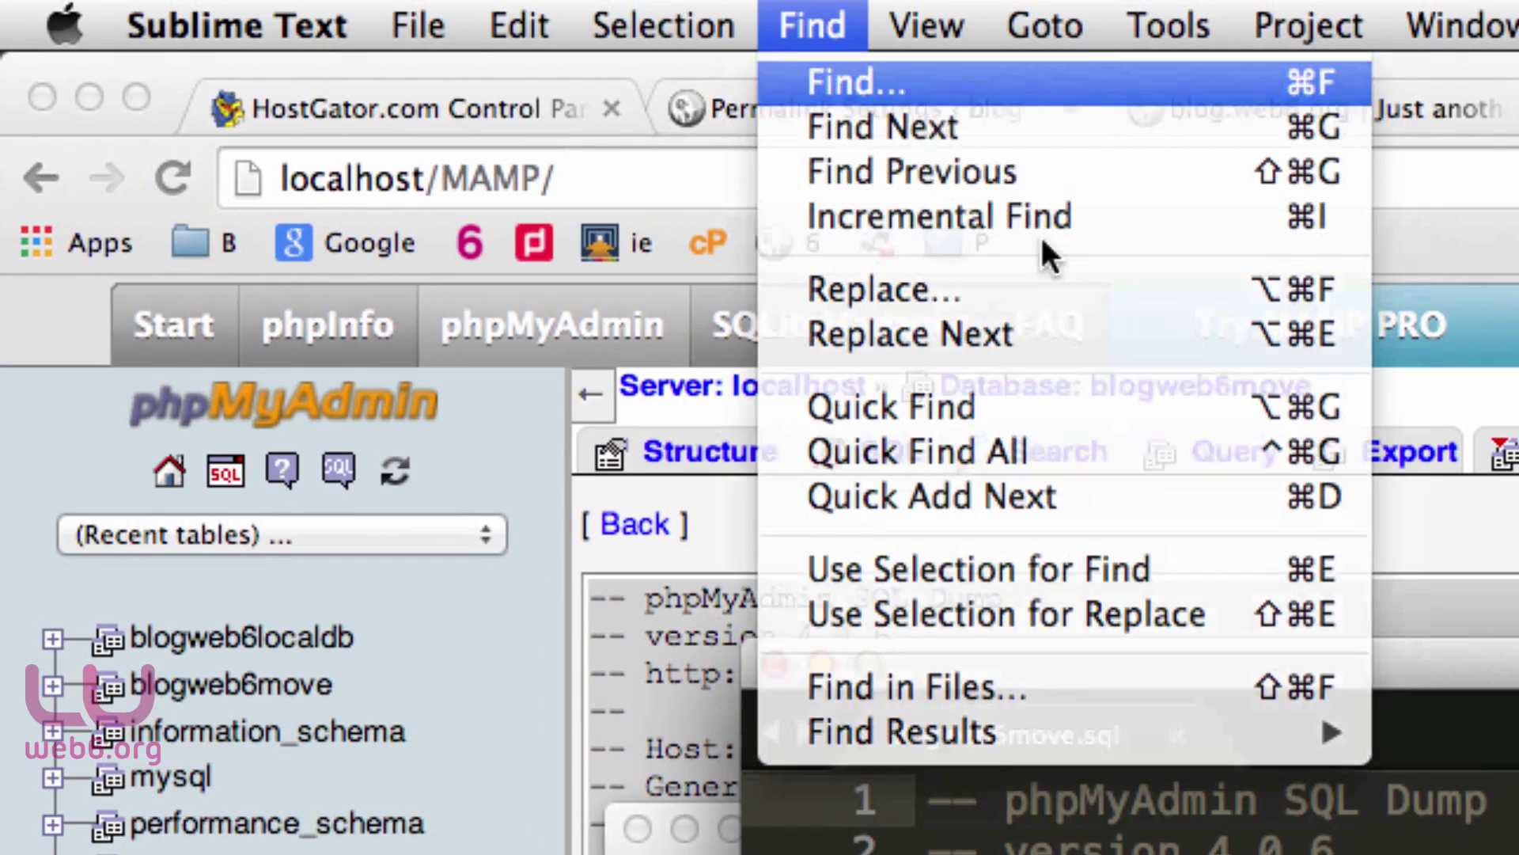
{"action": "left_click", "coordinate": [912, 88]}
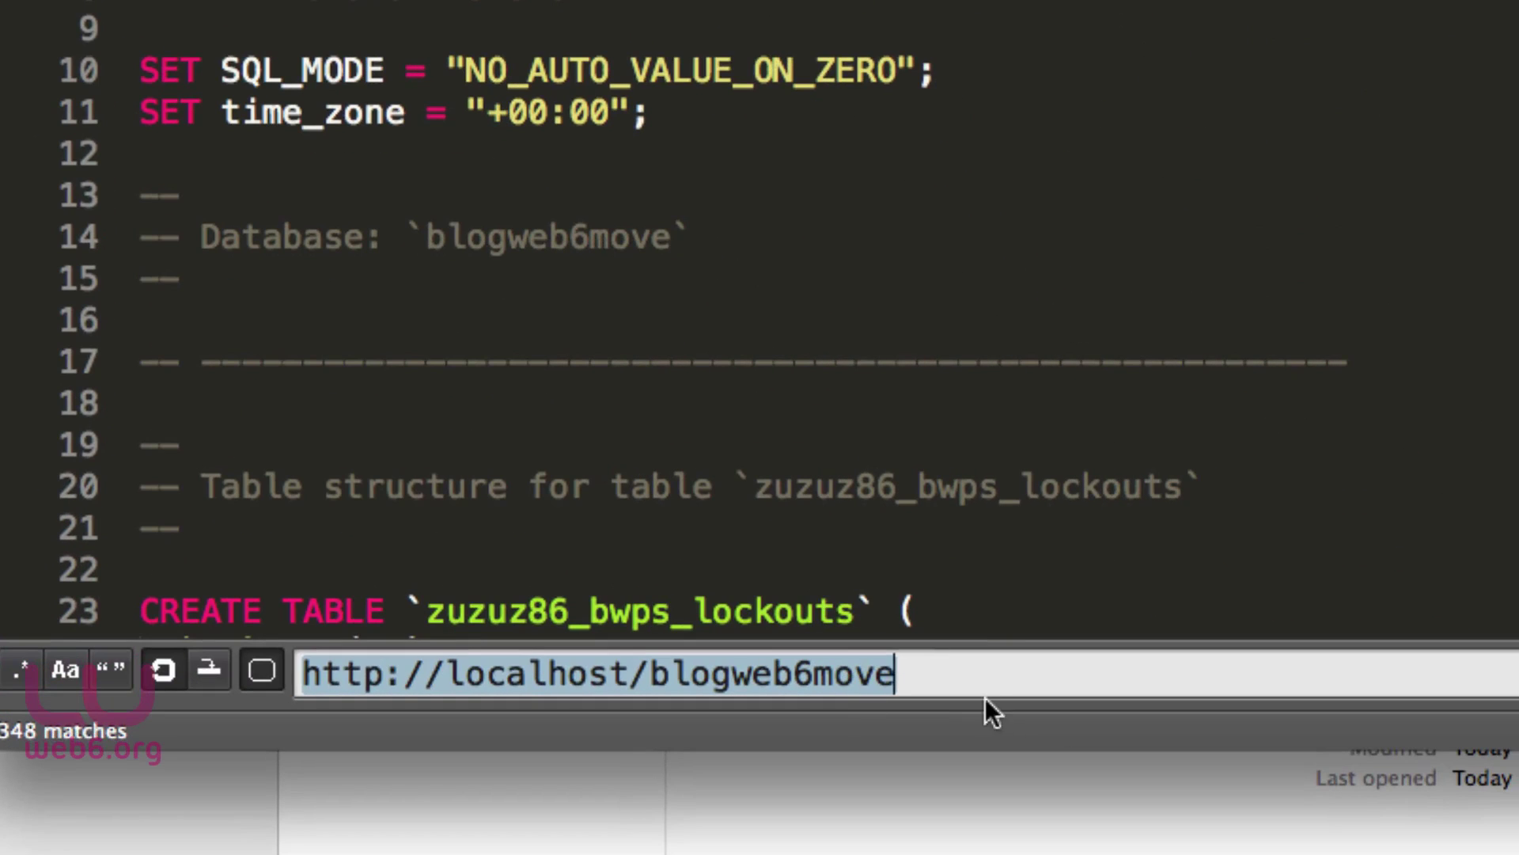
{"action": "left_click_drag", "start_coordinate": [981, 673], "coordinate": [321, 673]}
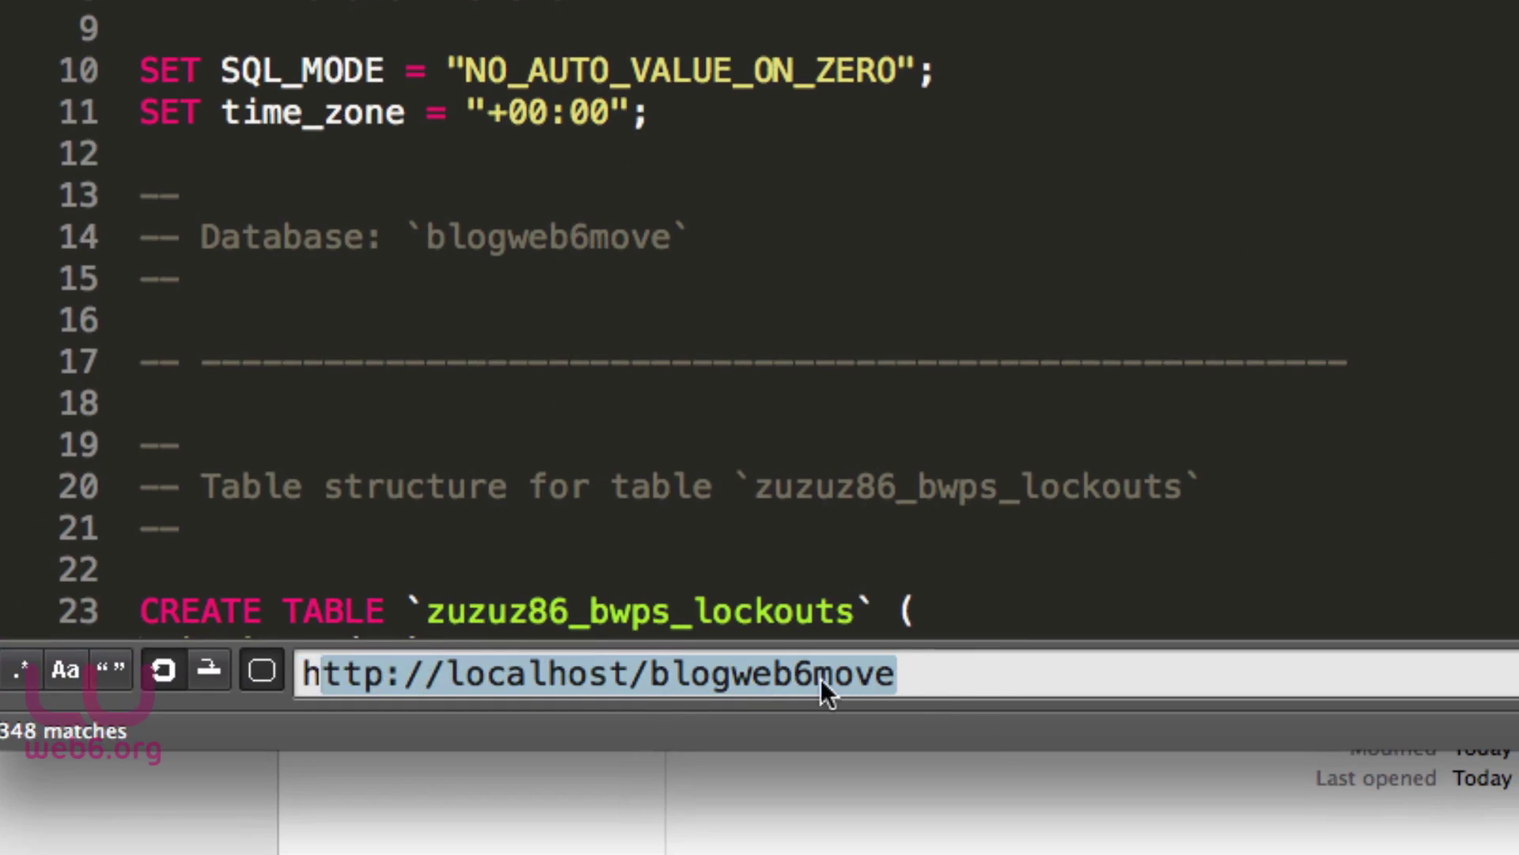
{"action": "left_click", "coordinate": [940, 670]}
{"action": "left_click_drag", "start_coordinate": [950, 669], "coordinate": [214, 667]}
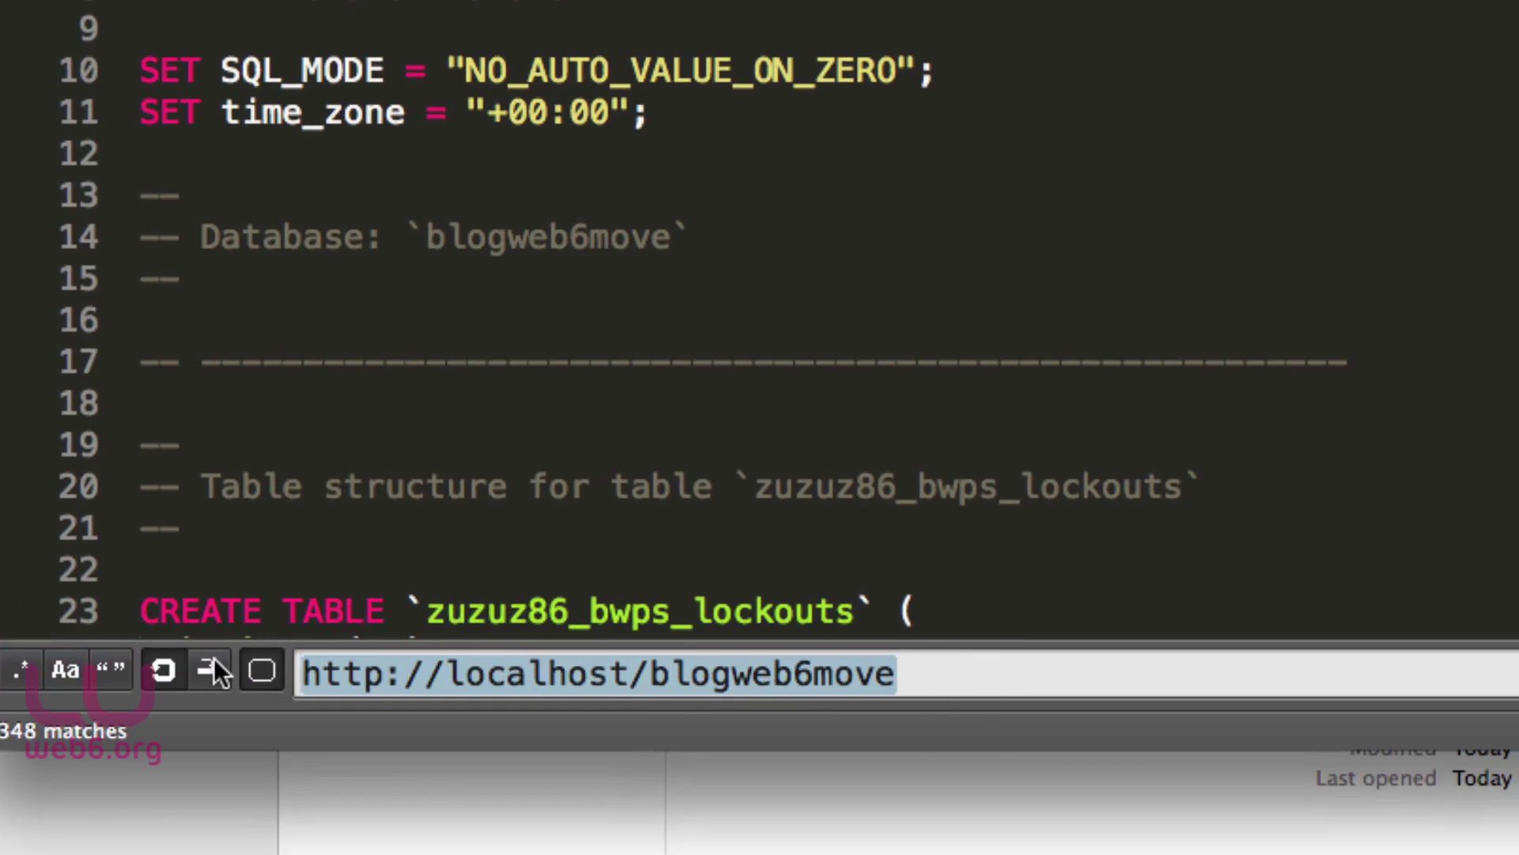
{"action": "type", "text": "site"}
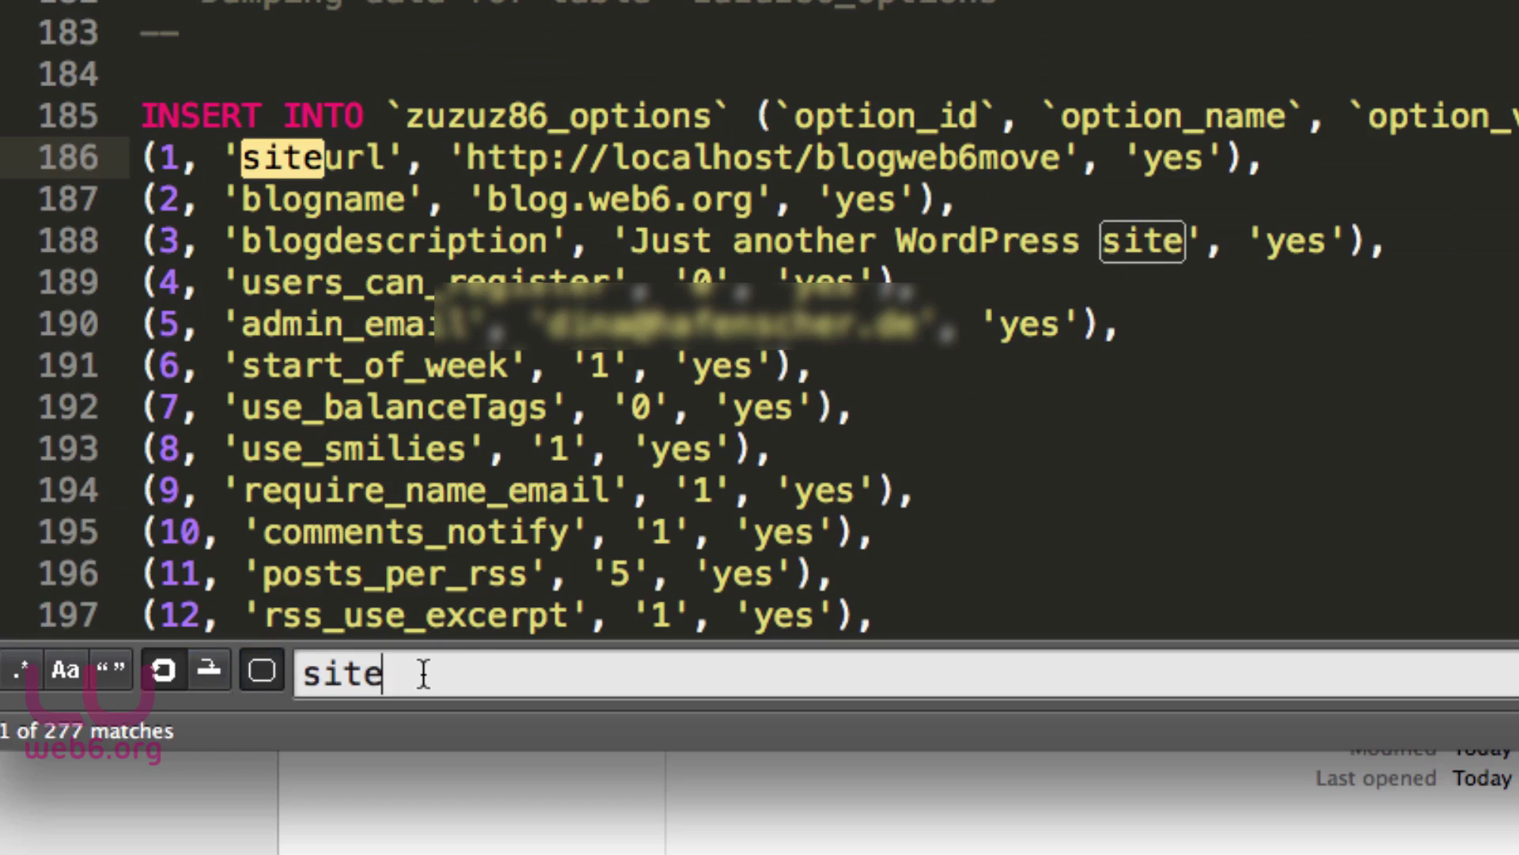
{"action": "type", "text": "url"}
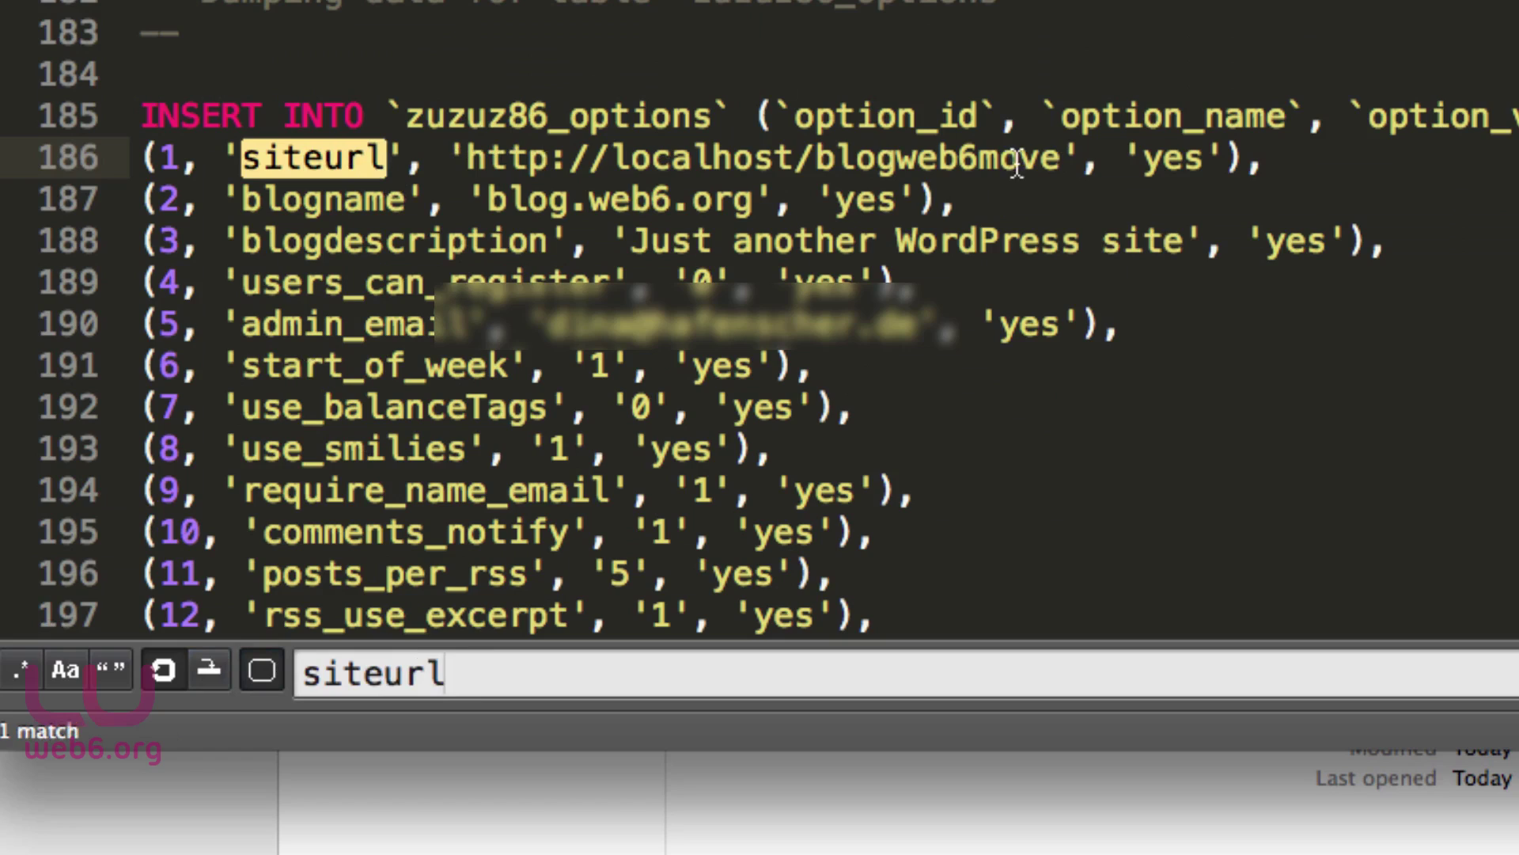
{"action": "left_click_drag", "start_coordinate": [1062, 158], "coordinate": [466, 160]}
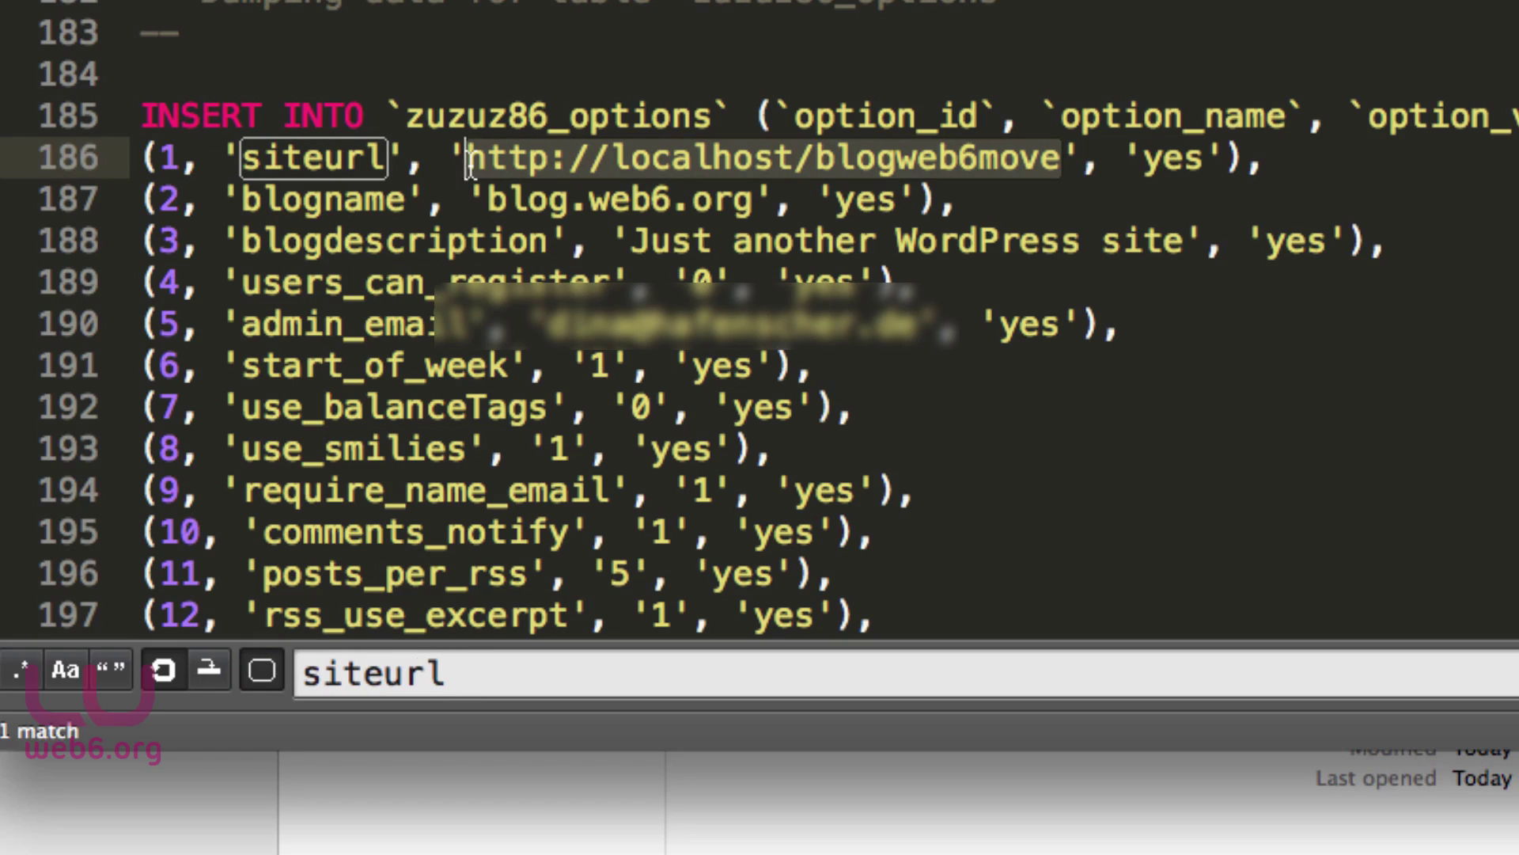
{"action": "right_click", "coordinate": [592, 163]}
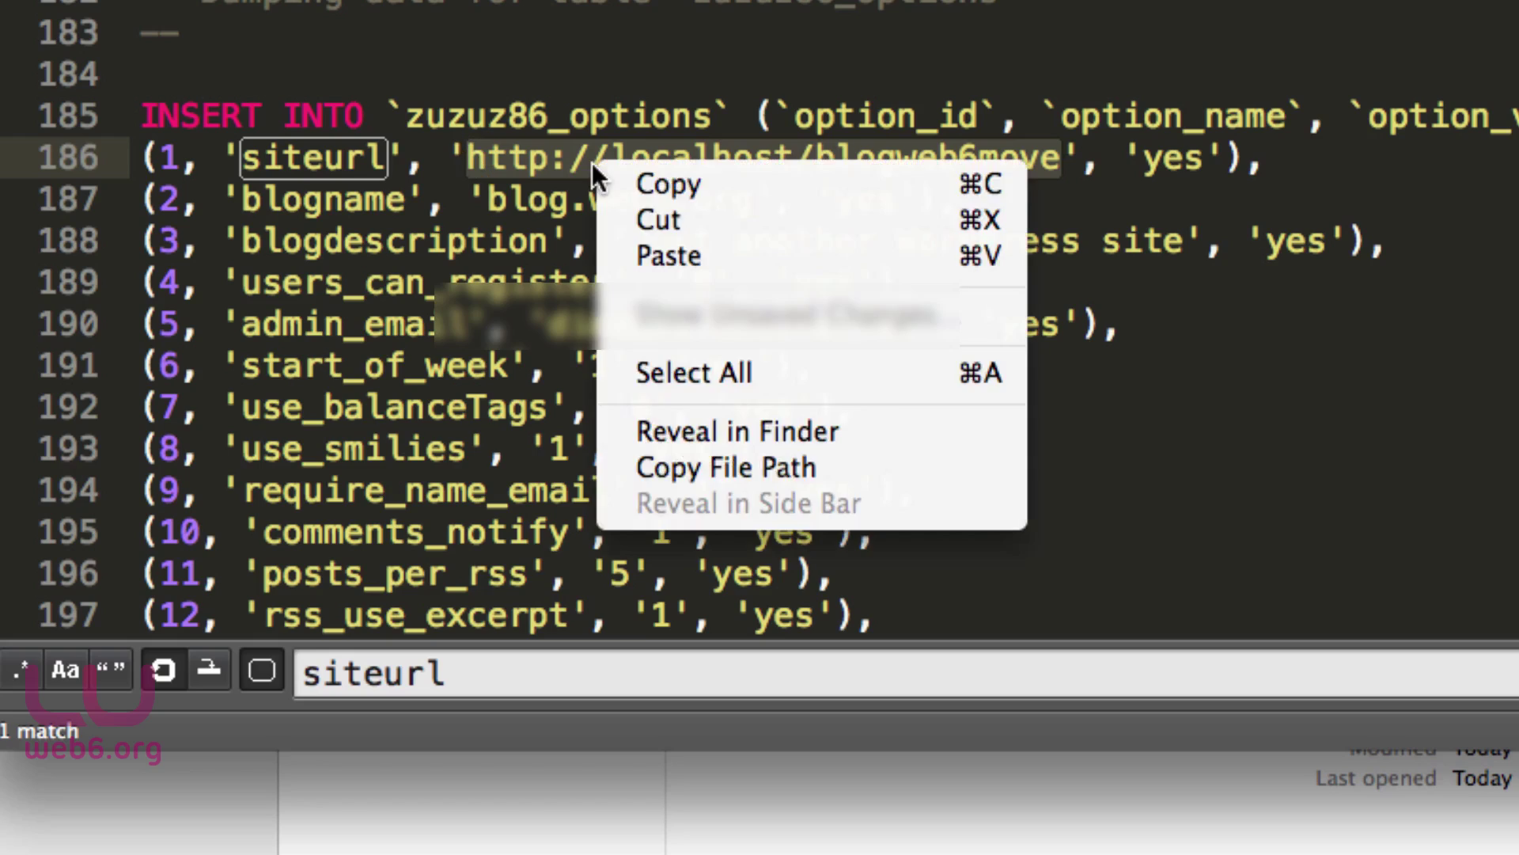
{"action": "left_click", "coordinate": [663, 180]}
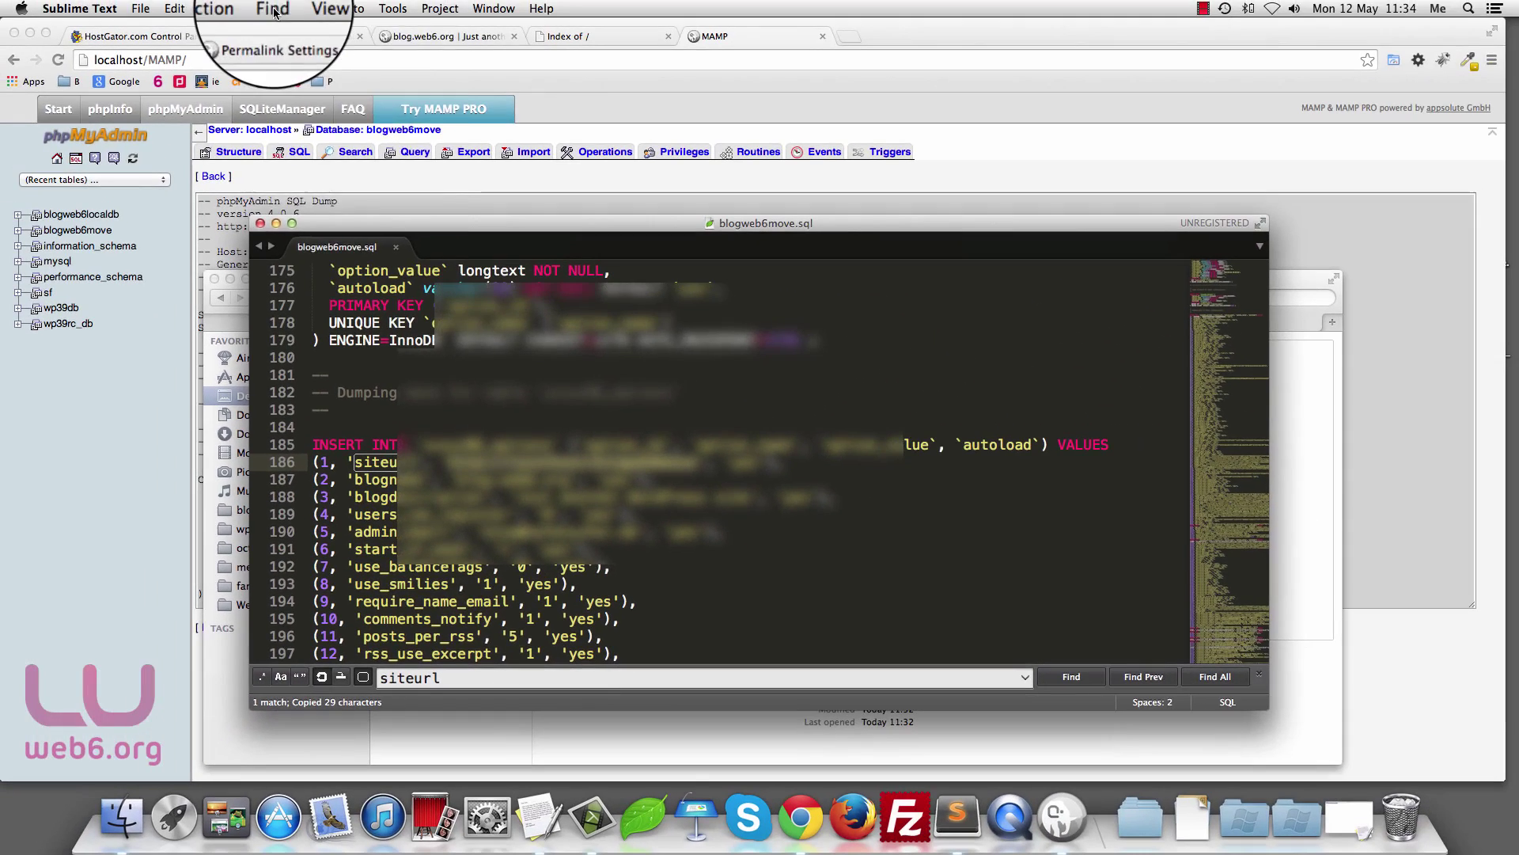
{"action": "left_click", "coordinate": [274, 9]}
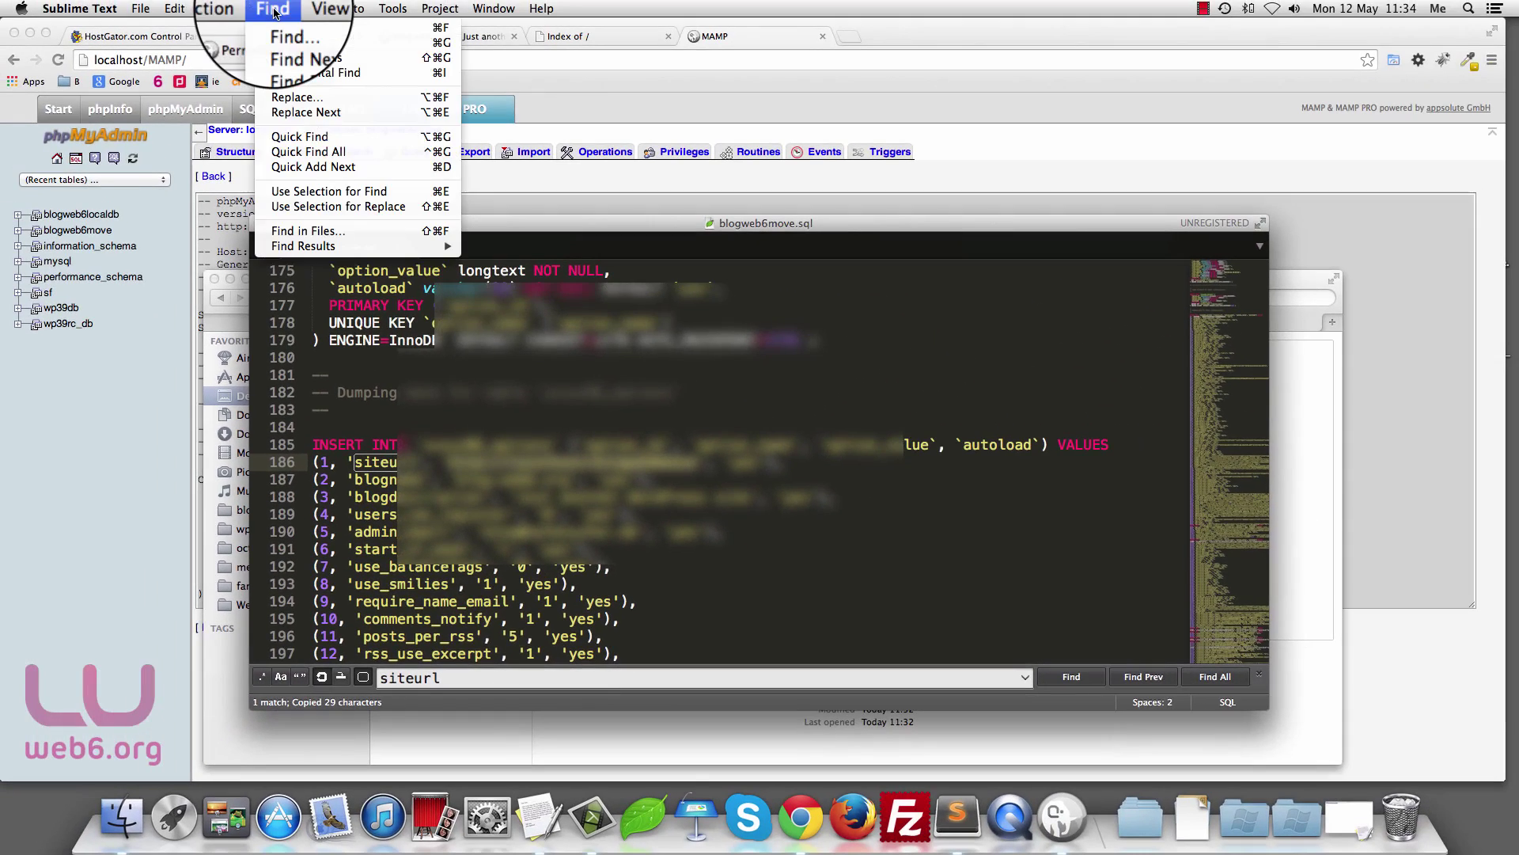
{"action": "left_click", "coordinate": [300, 99]}
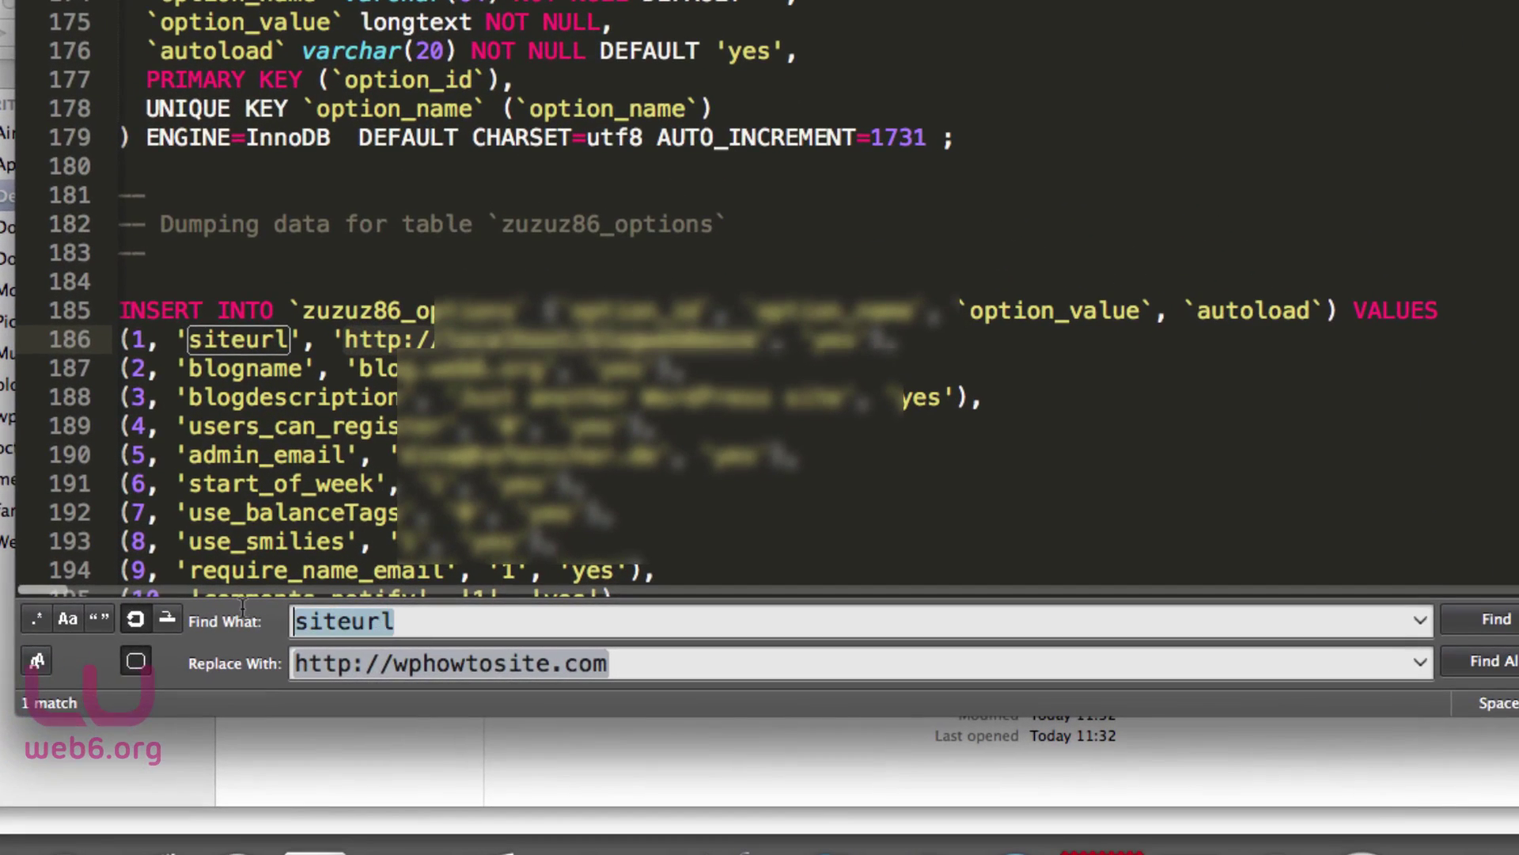
{"action": "key", "text": "super+v"}
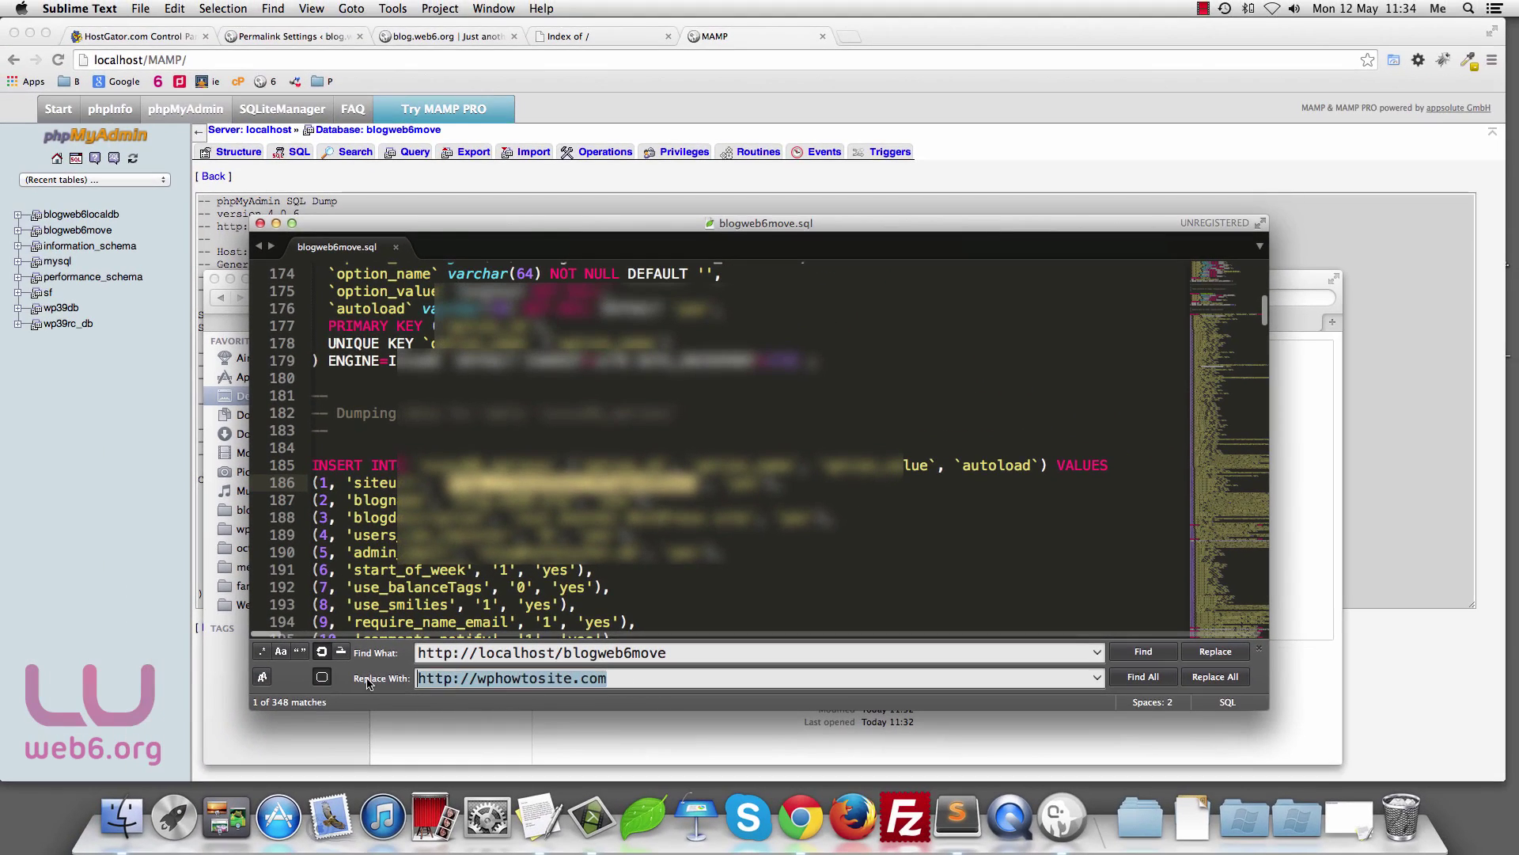
{"action": "key", "text": "super+v"}
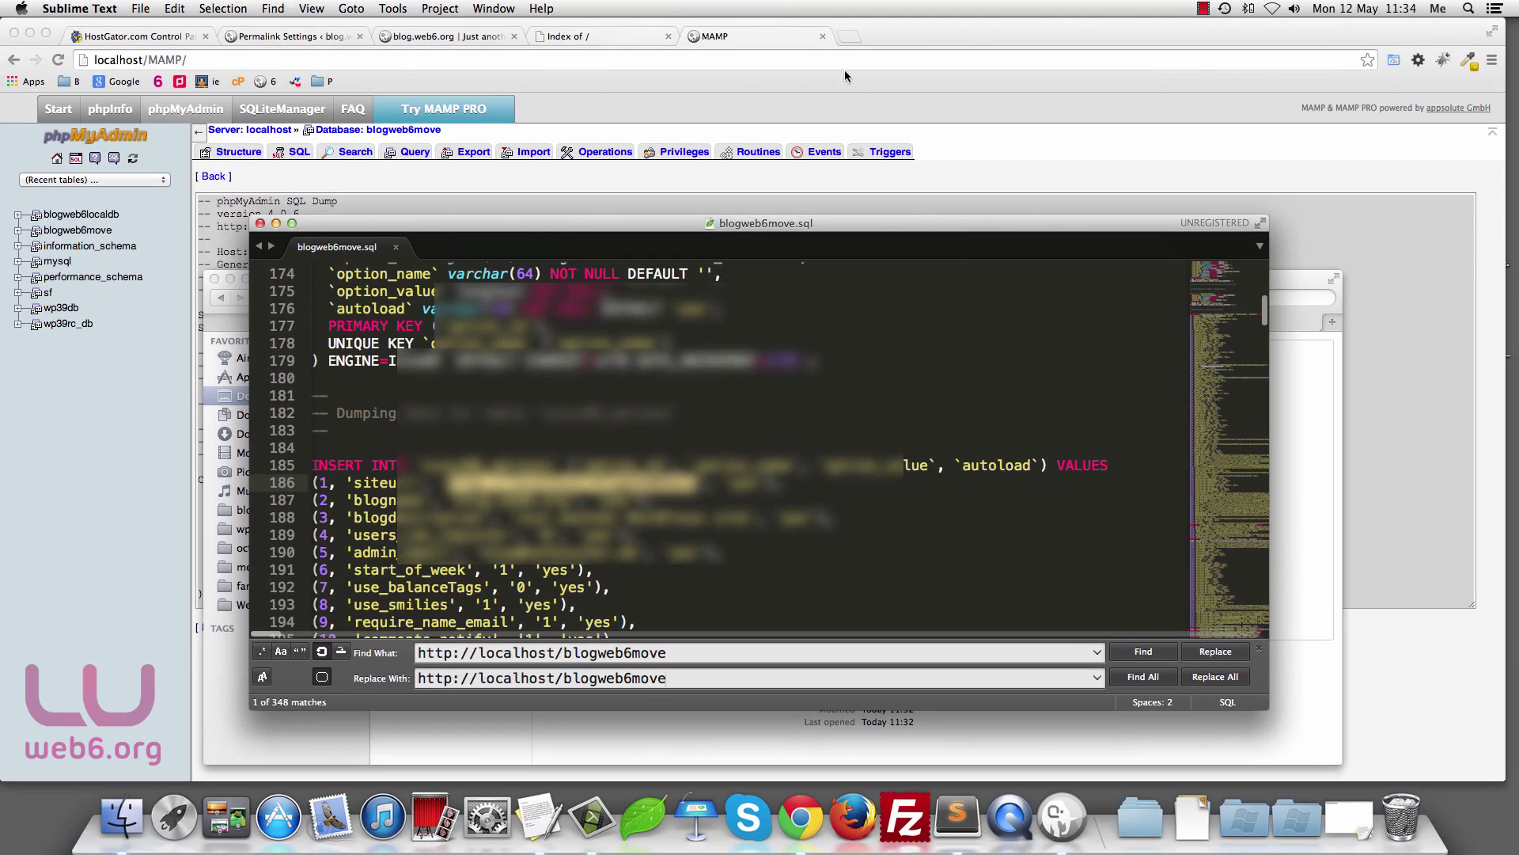
{"action": "left_click", "coordinate": [591, 38]}
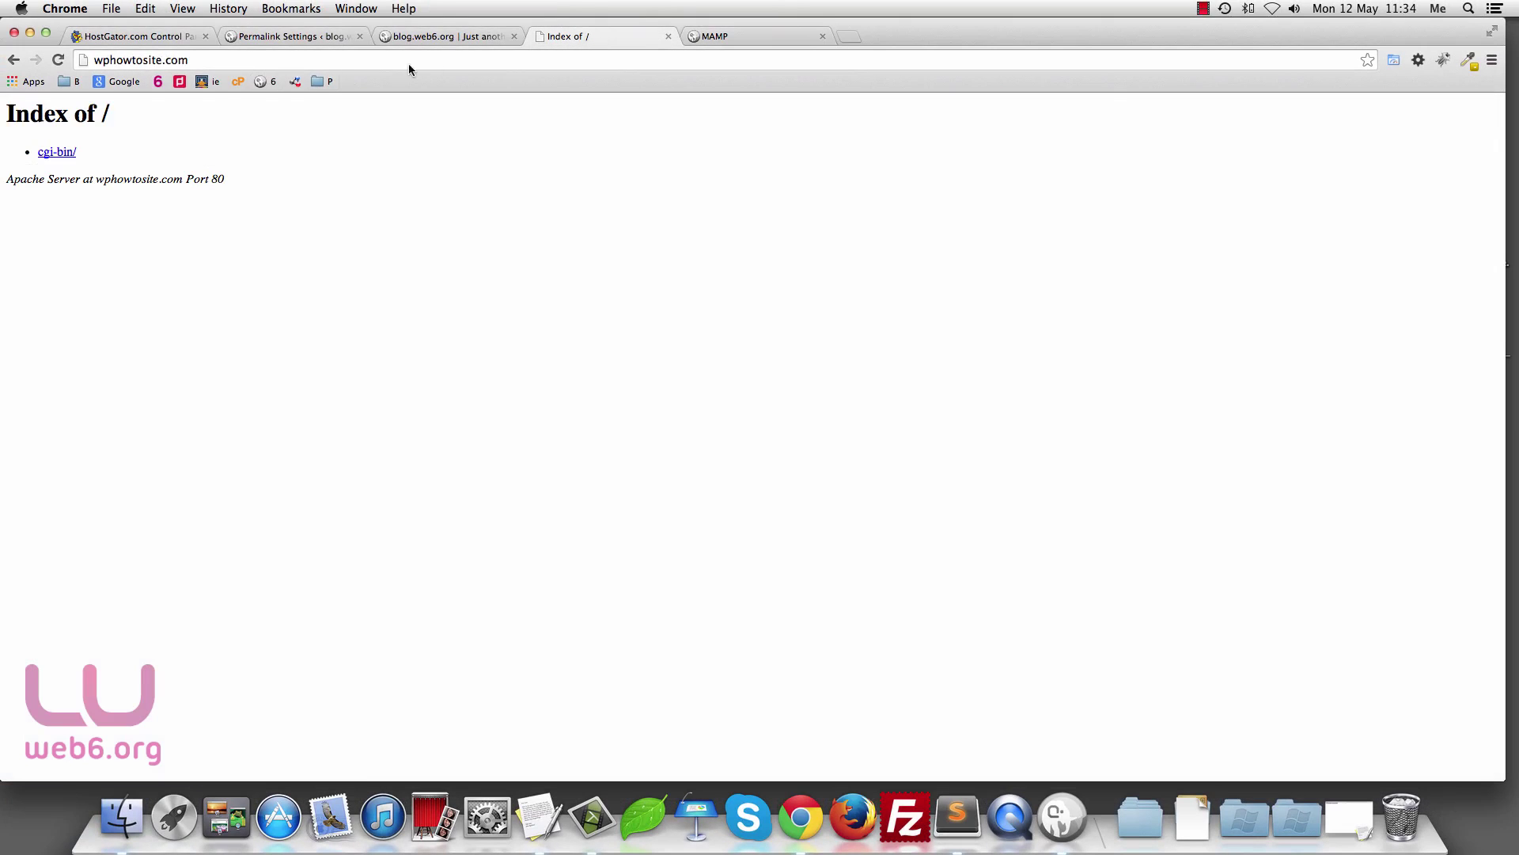
- Copy the live site address wphowtosite.com from Chrome's address bar
{"action": "left_click", "coordinate": [202, 61]}
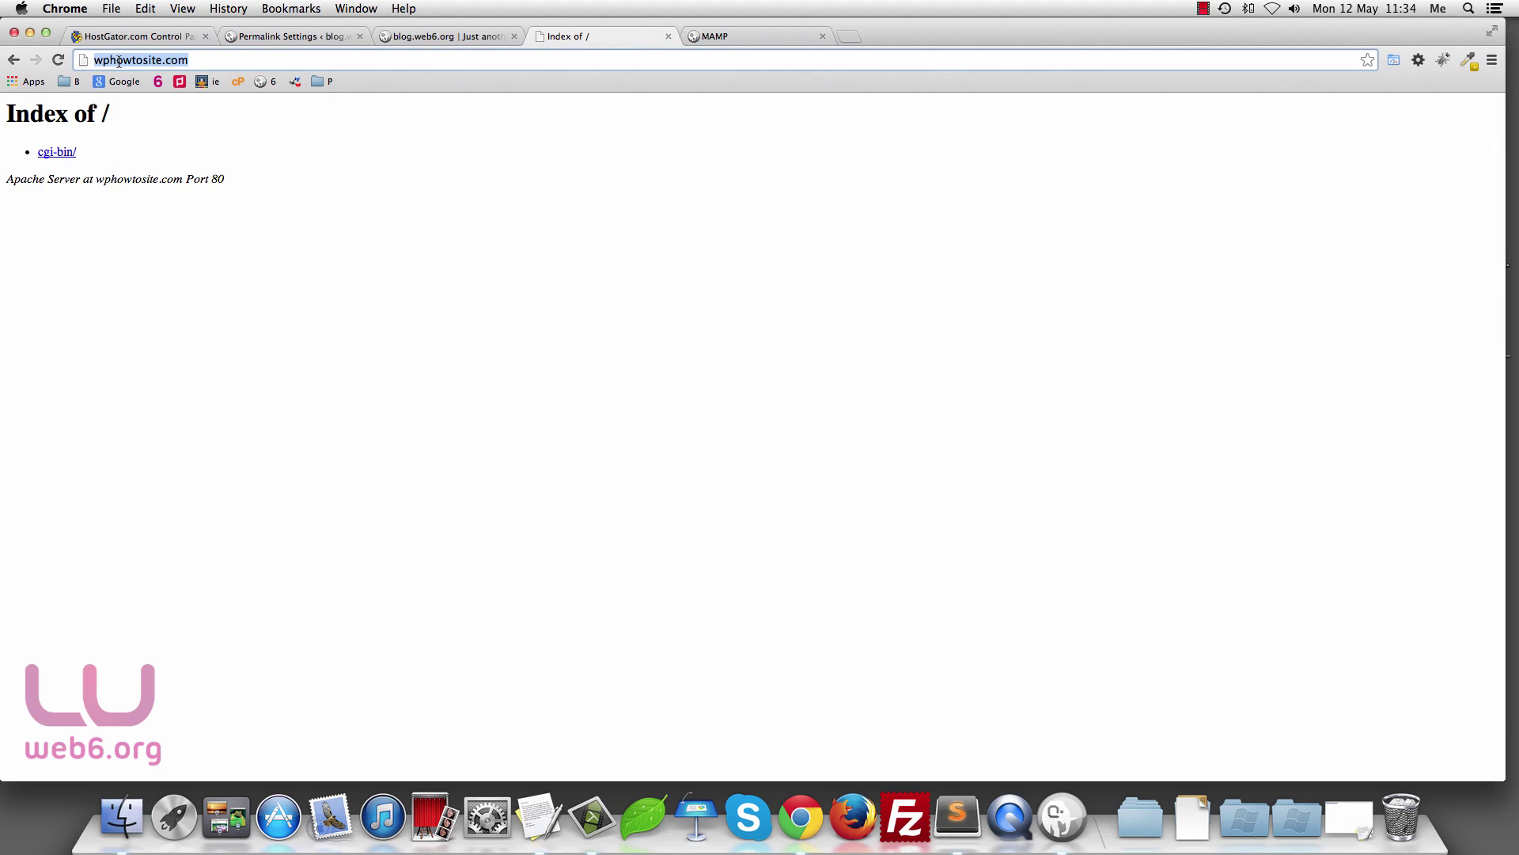
{"action": "right_click", "coordinate": [119, 61]}
{"action": "left_click", "coordinate": [139, 78]}
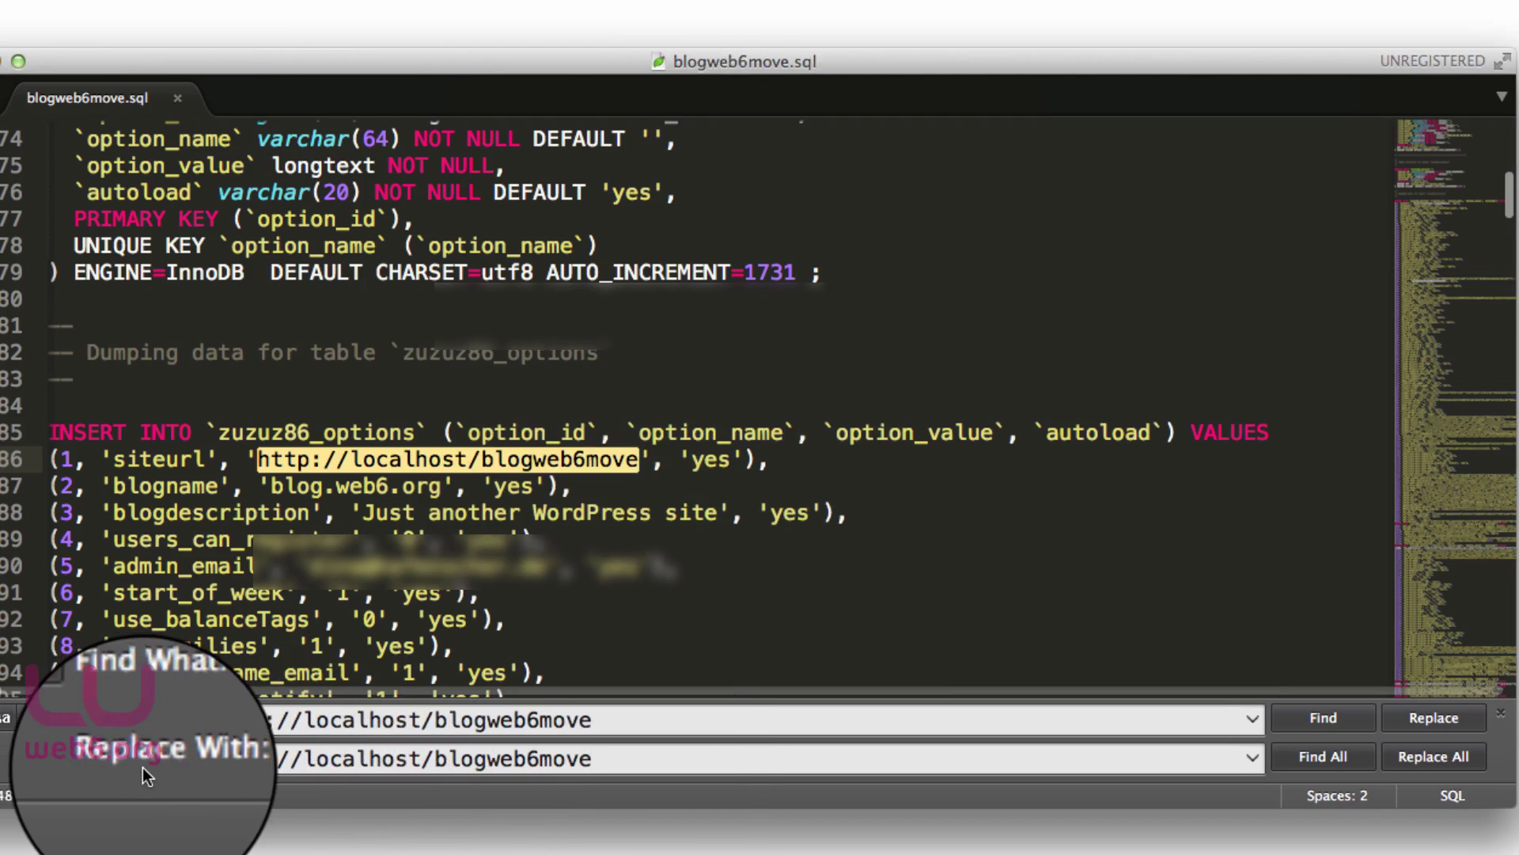
{"action": "left_click_drag", "start_coordinate": [611, 759], "coordinate": [210, 758]}
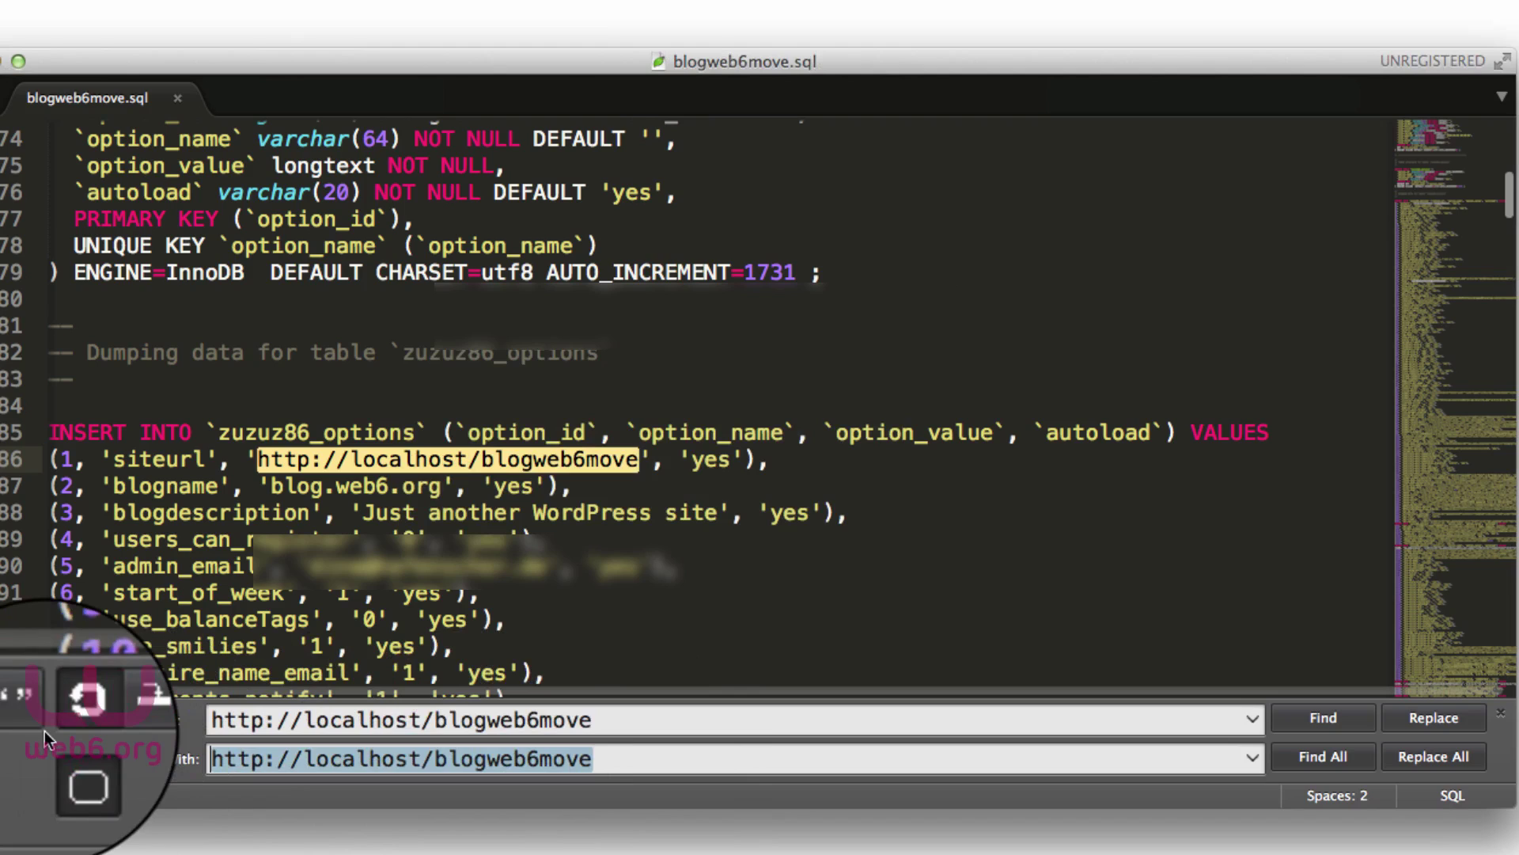
{"action": "key", "text": "super+v"}
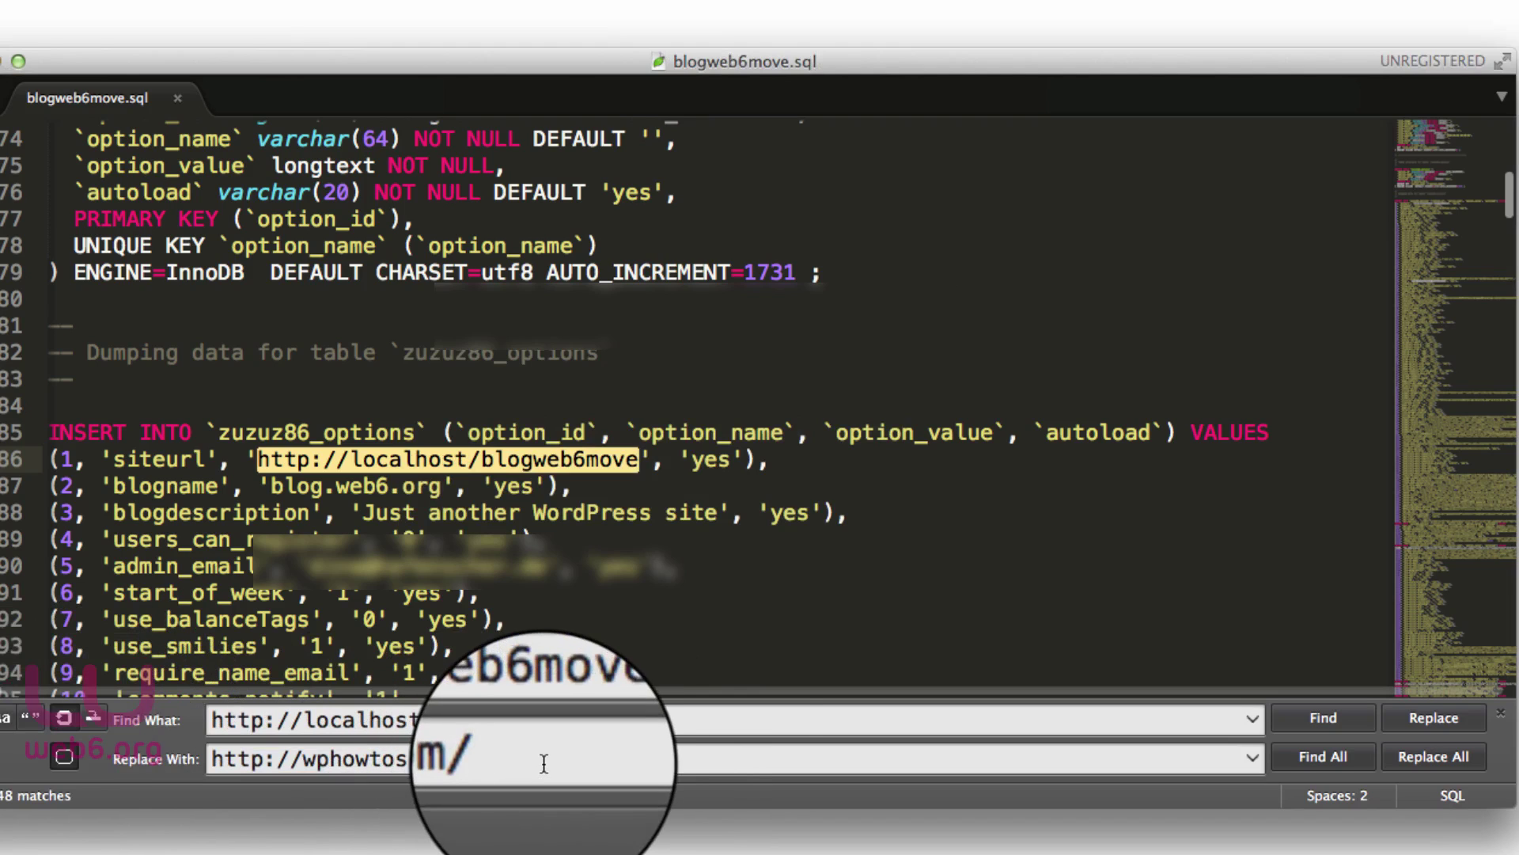
{"action": "left_click", "coordinate": [603, 720]}
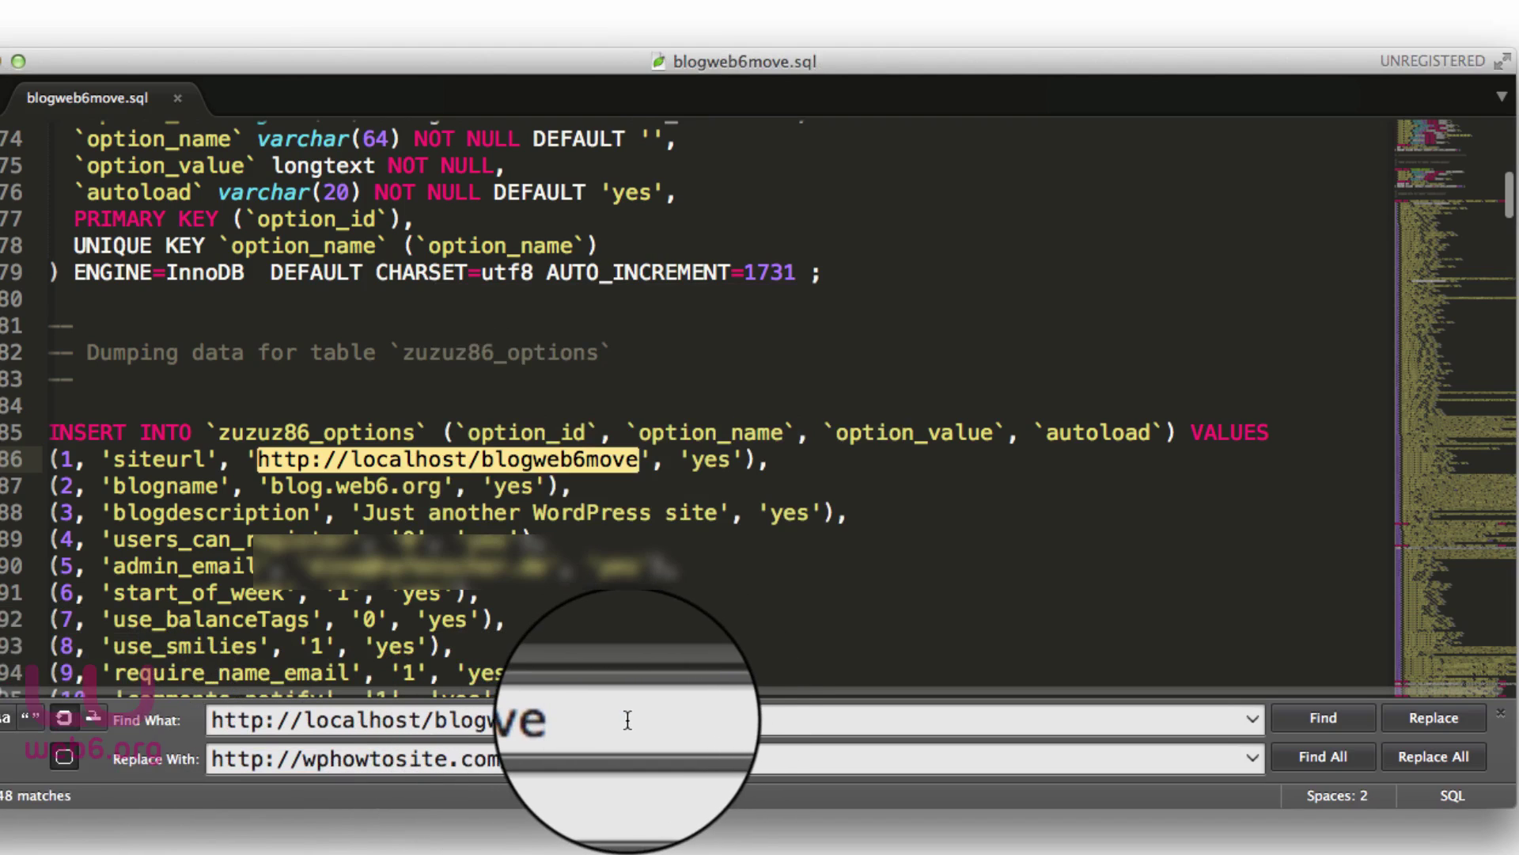
{"action": "double_click", "coordinate": [520, 760]}
{"action": "key", "text": "BackSpace"}
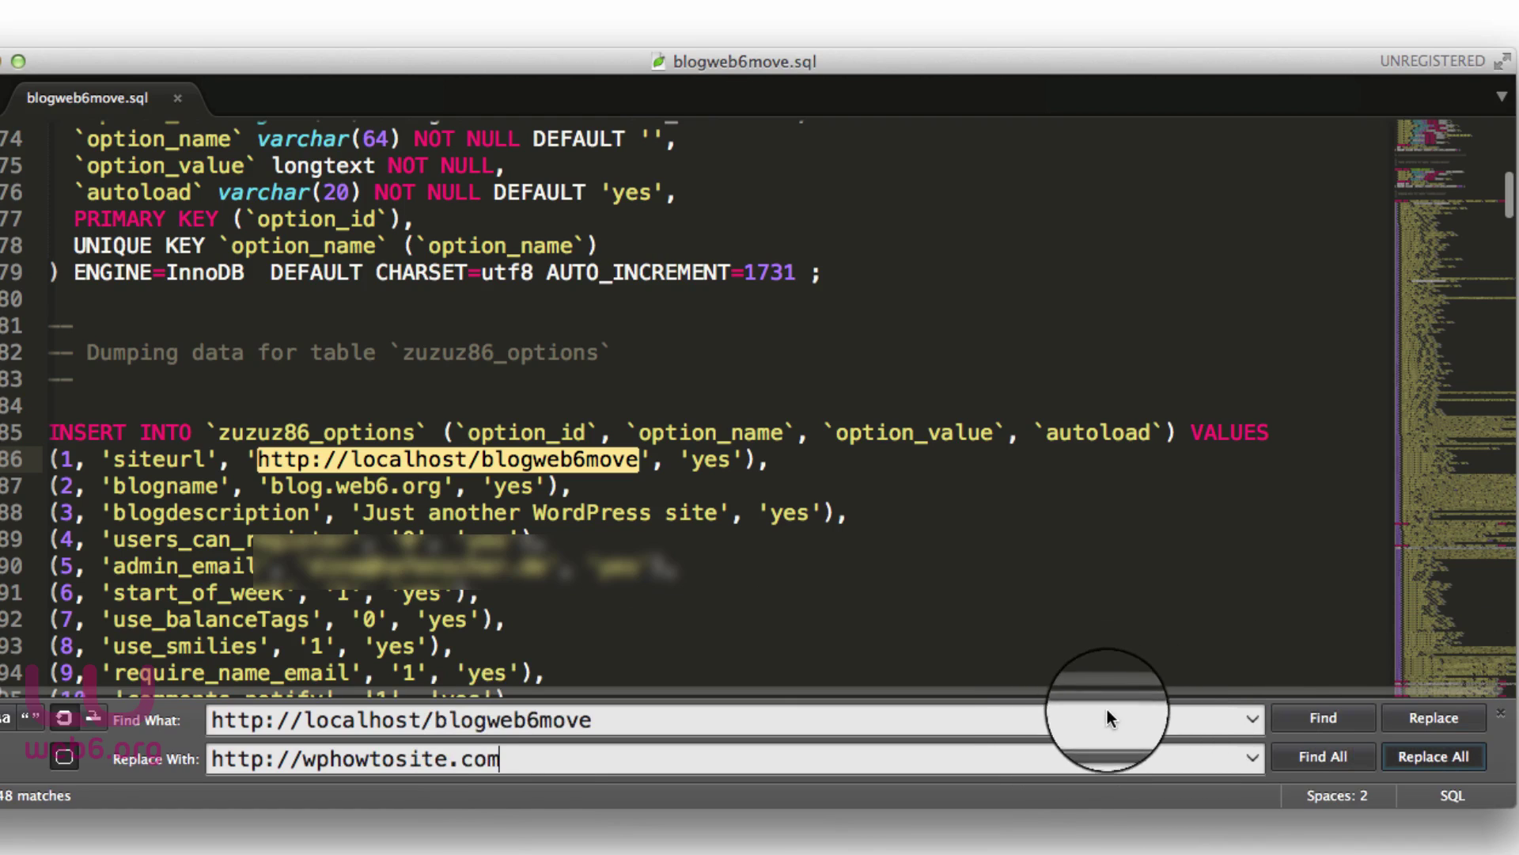
{"action": "key", "text": "super+alt+Return"}
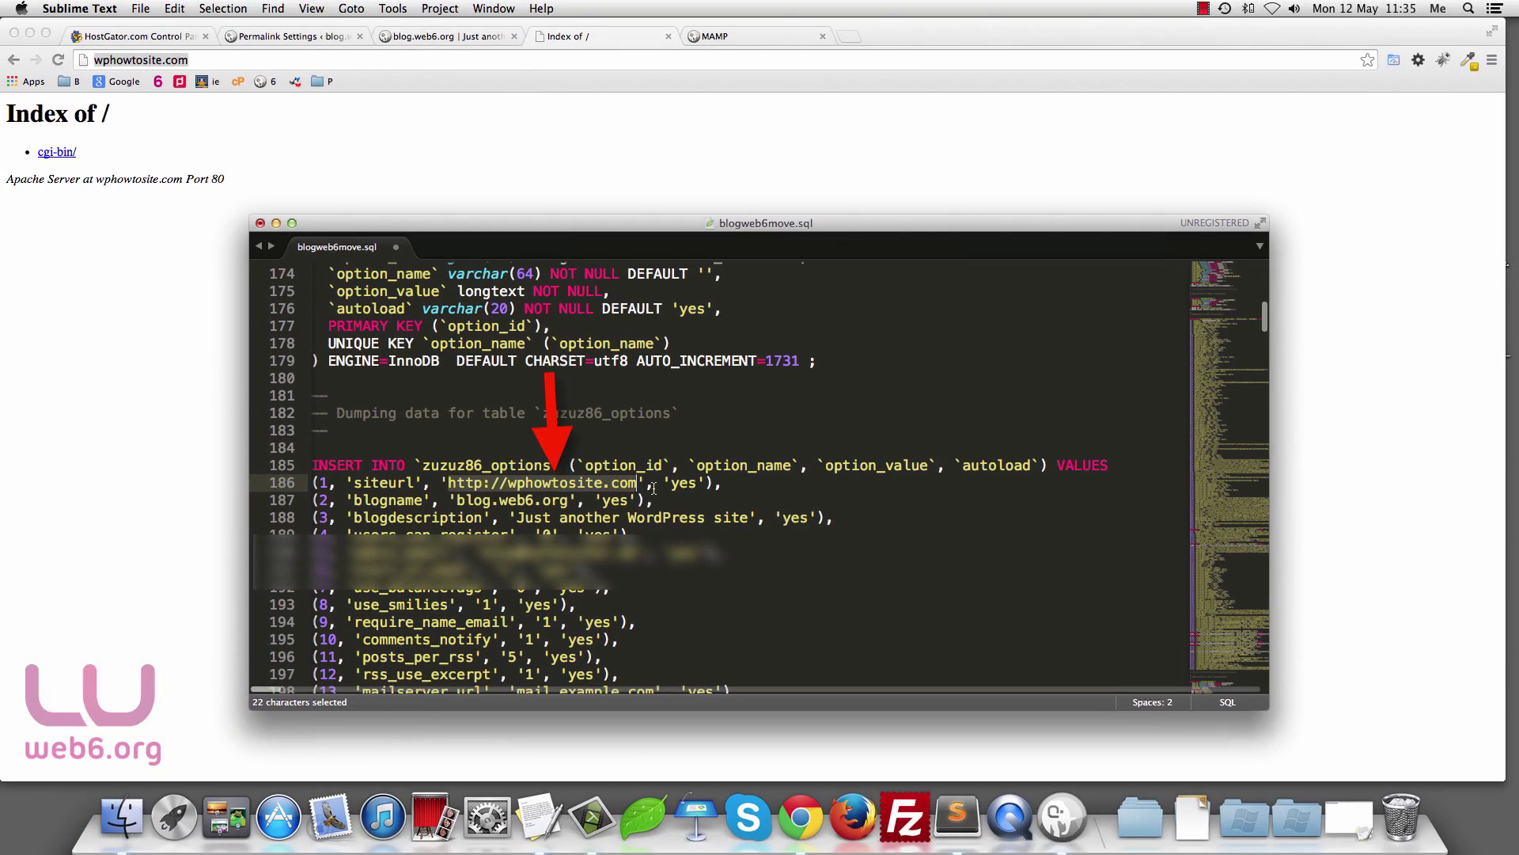
- Save the edited blogweb6move.sql dump and close its window
{"action": "left_click", "coordinate": [140, 9]}
{"action": "left_click", "coordinate": [153, 103]}
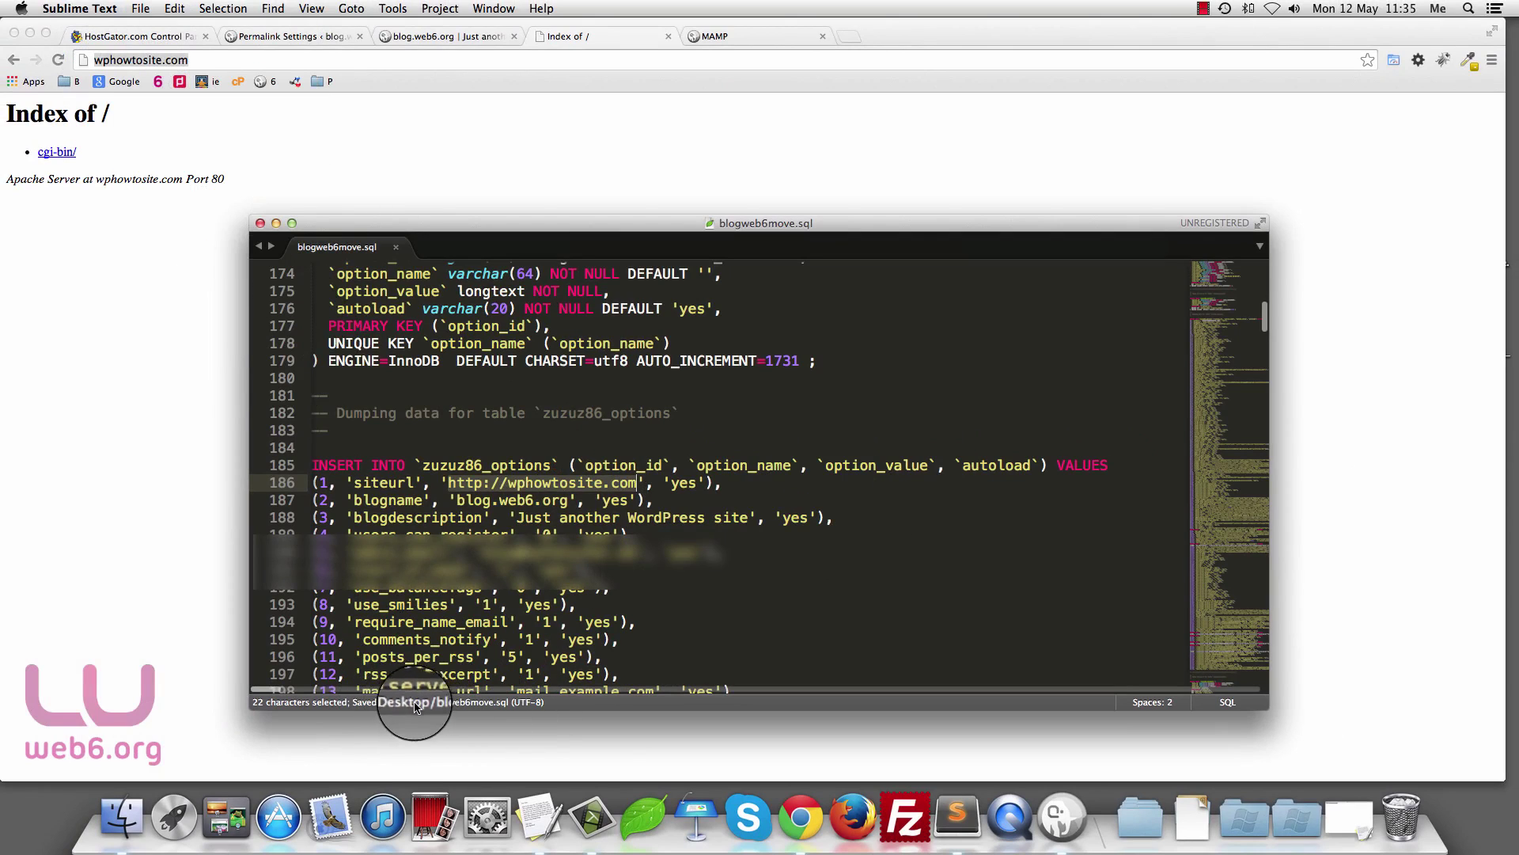
{"action": "left_click", "coordinate": [260, 224]}
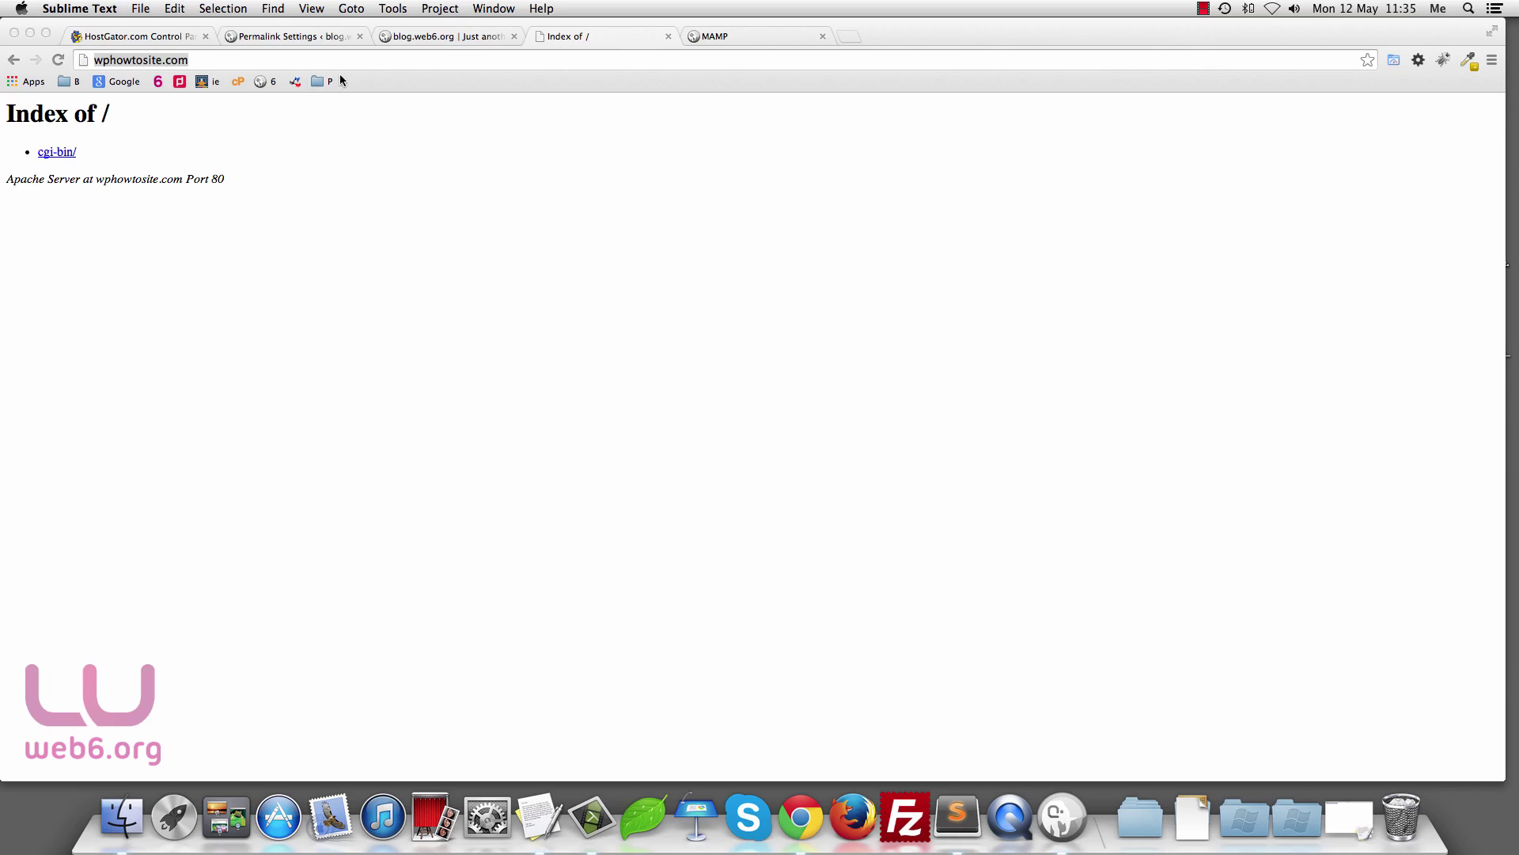
- Open HostGator's File Manager on the wphowtosite.com document root, public_html
{"action": "left_click", "coordinate": [156, 39]}
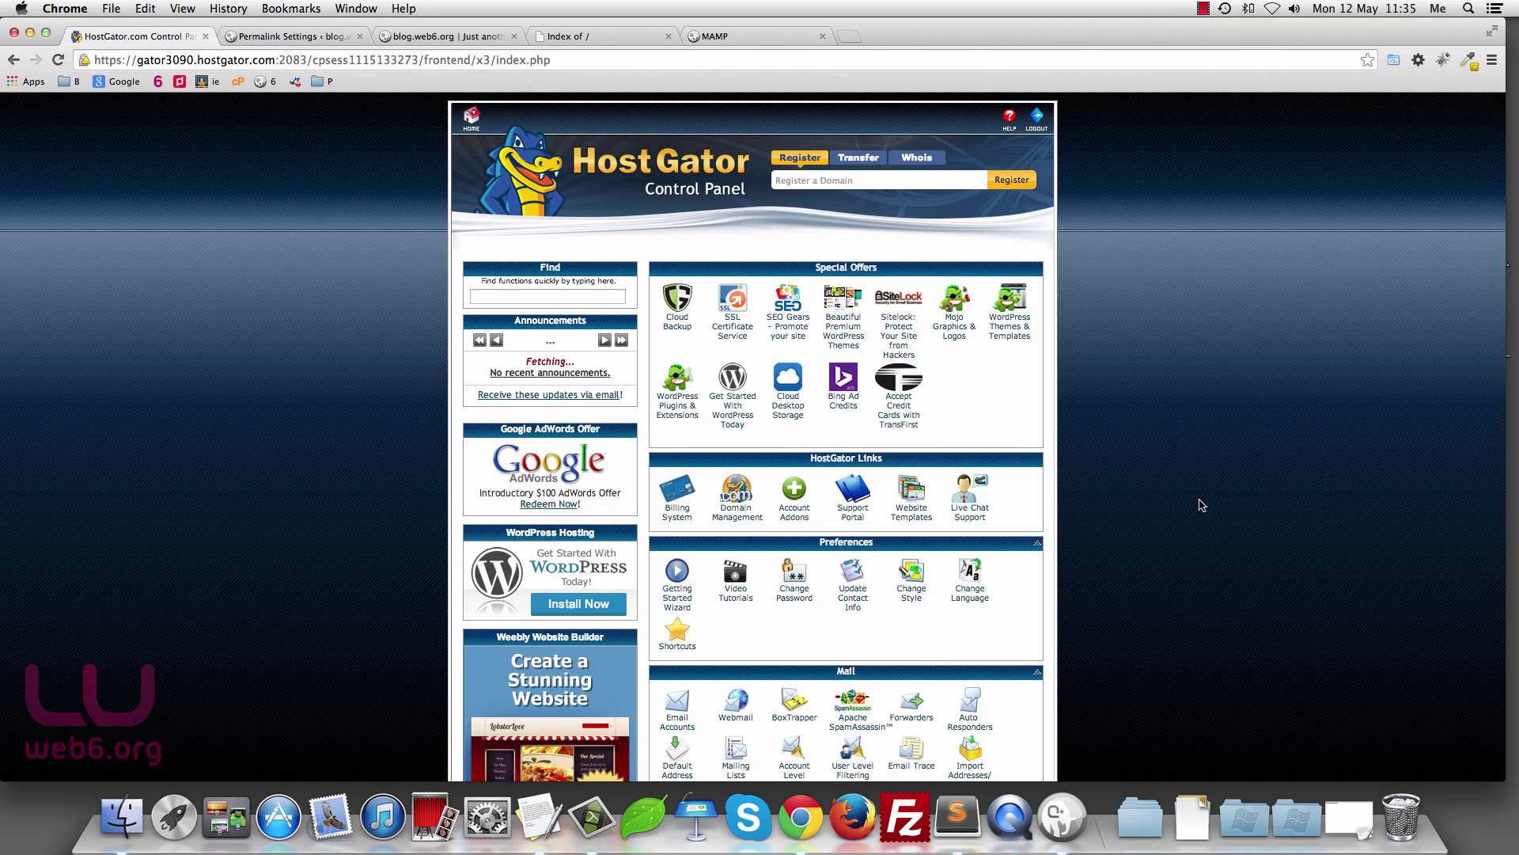
{"action": "scroll", "coordinate": [1203, 504], "scroll_direction": "down", "scroll_amount": 5}
{"action": "scroll", "coordinate": [1193, 505], "scroll_direction": "down", "scroll_amount": 4}
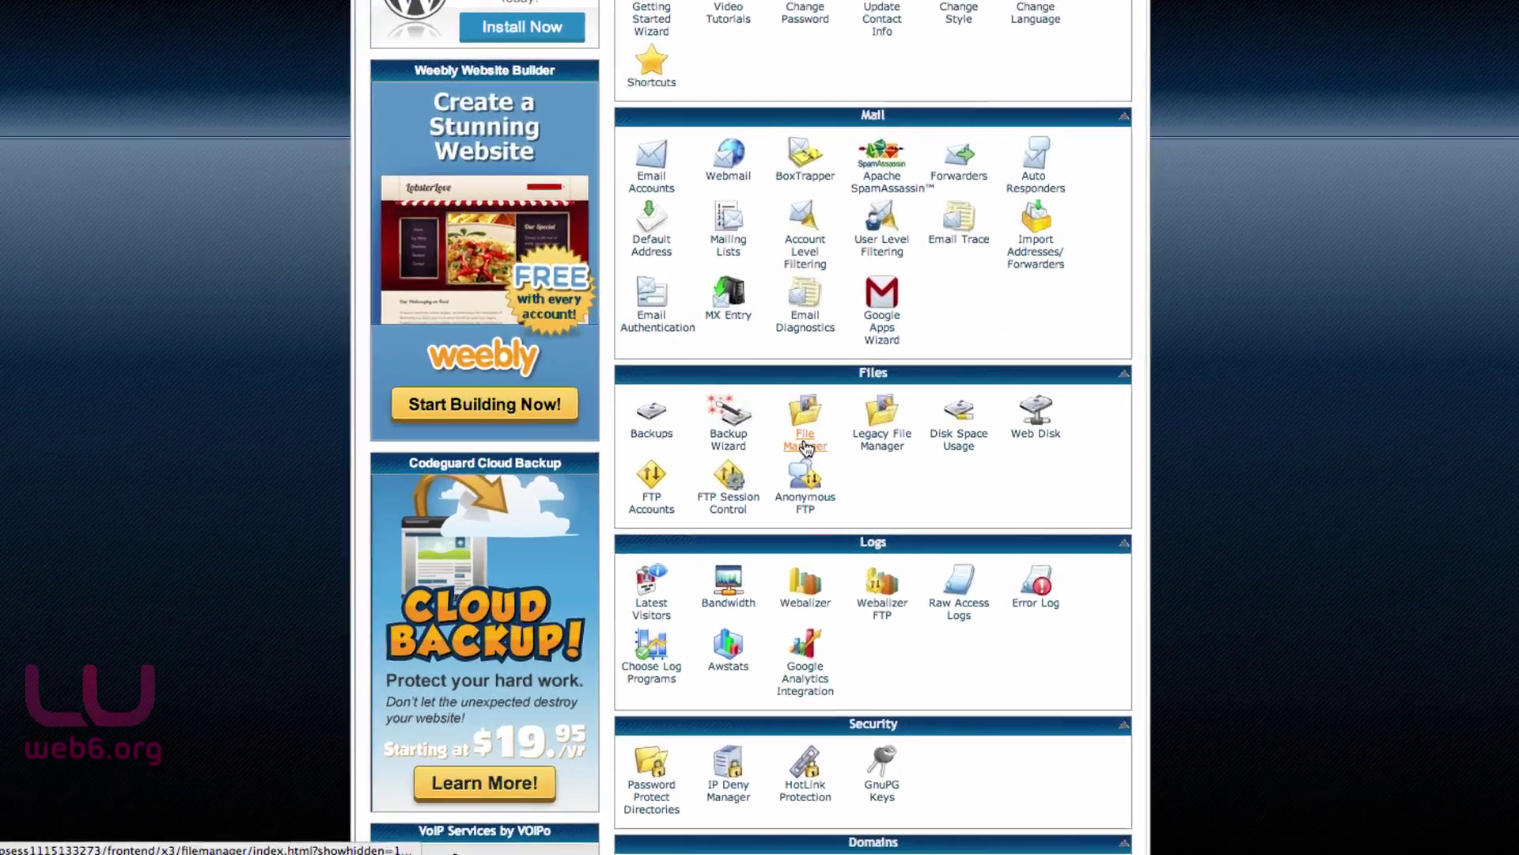
{"action": "left_click", "coordinate": [796, 466]}
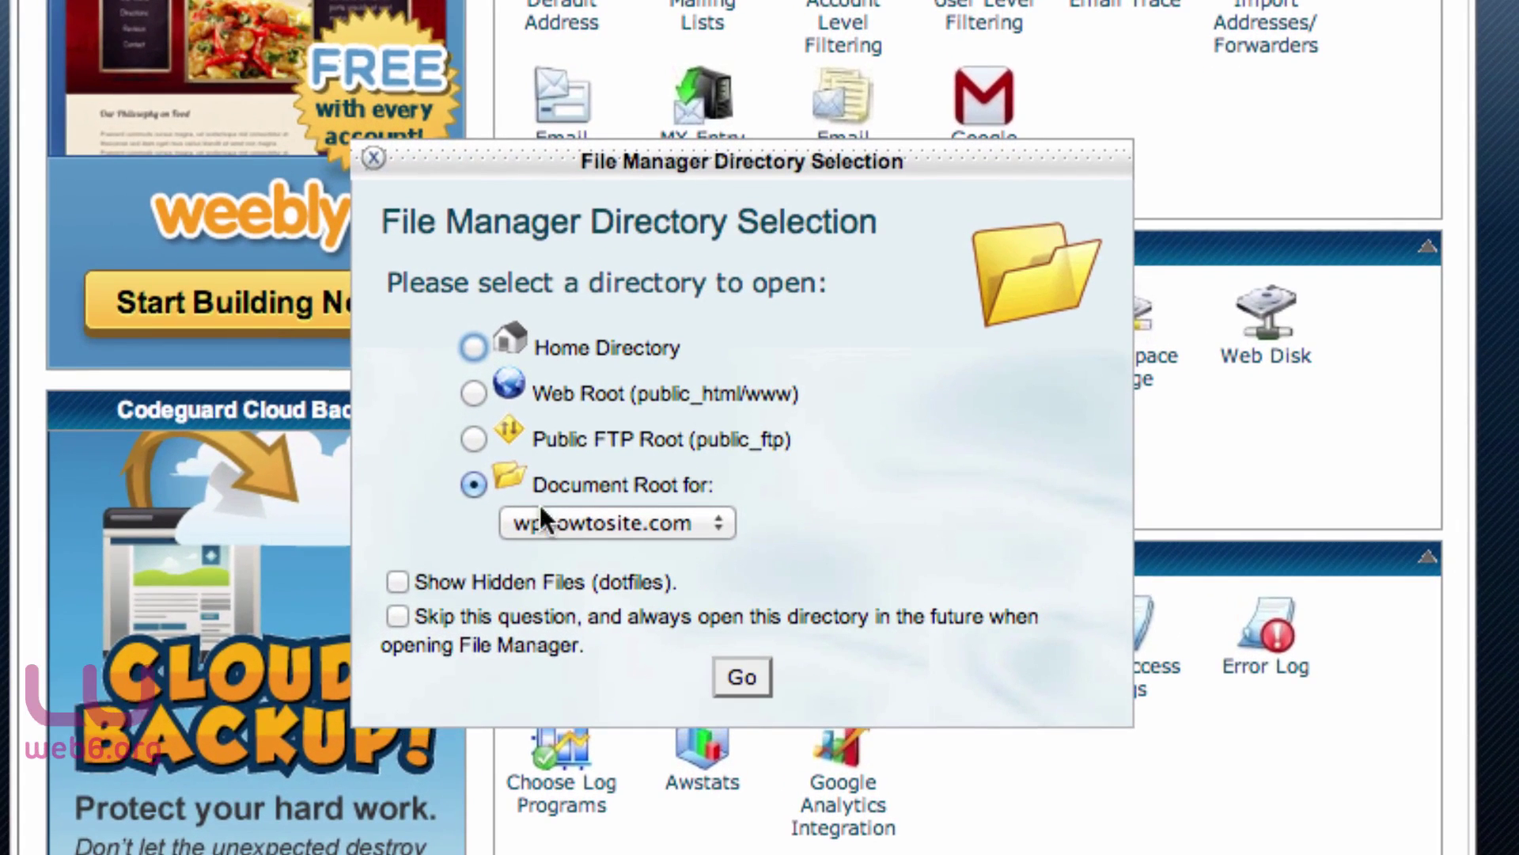
{"action": "left_click", "coordinate": [698, 529]}
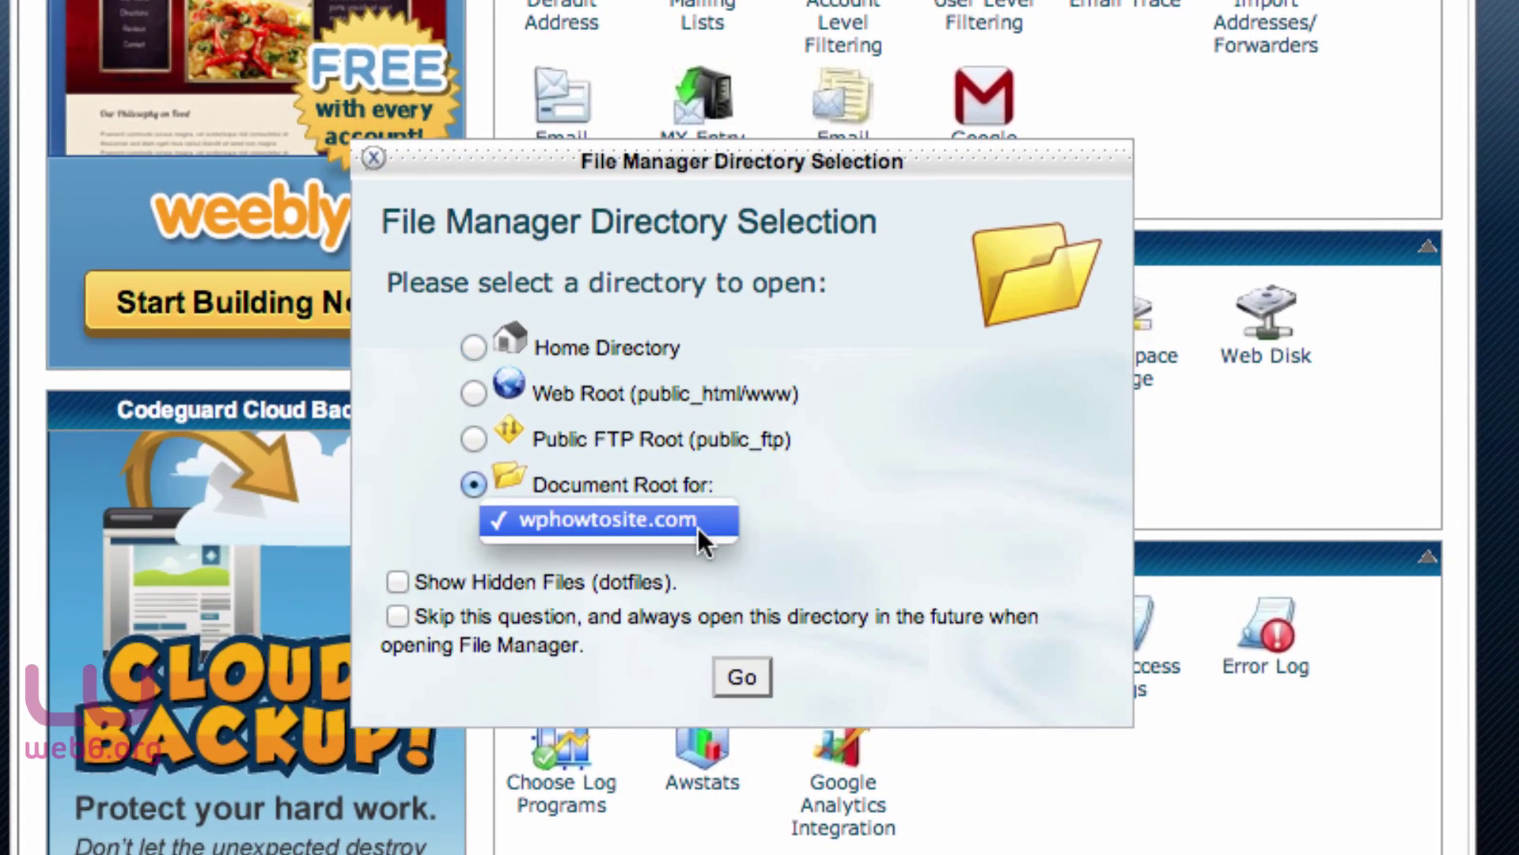
{"action": "left_click", "coordinate": [683, 535]}
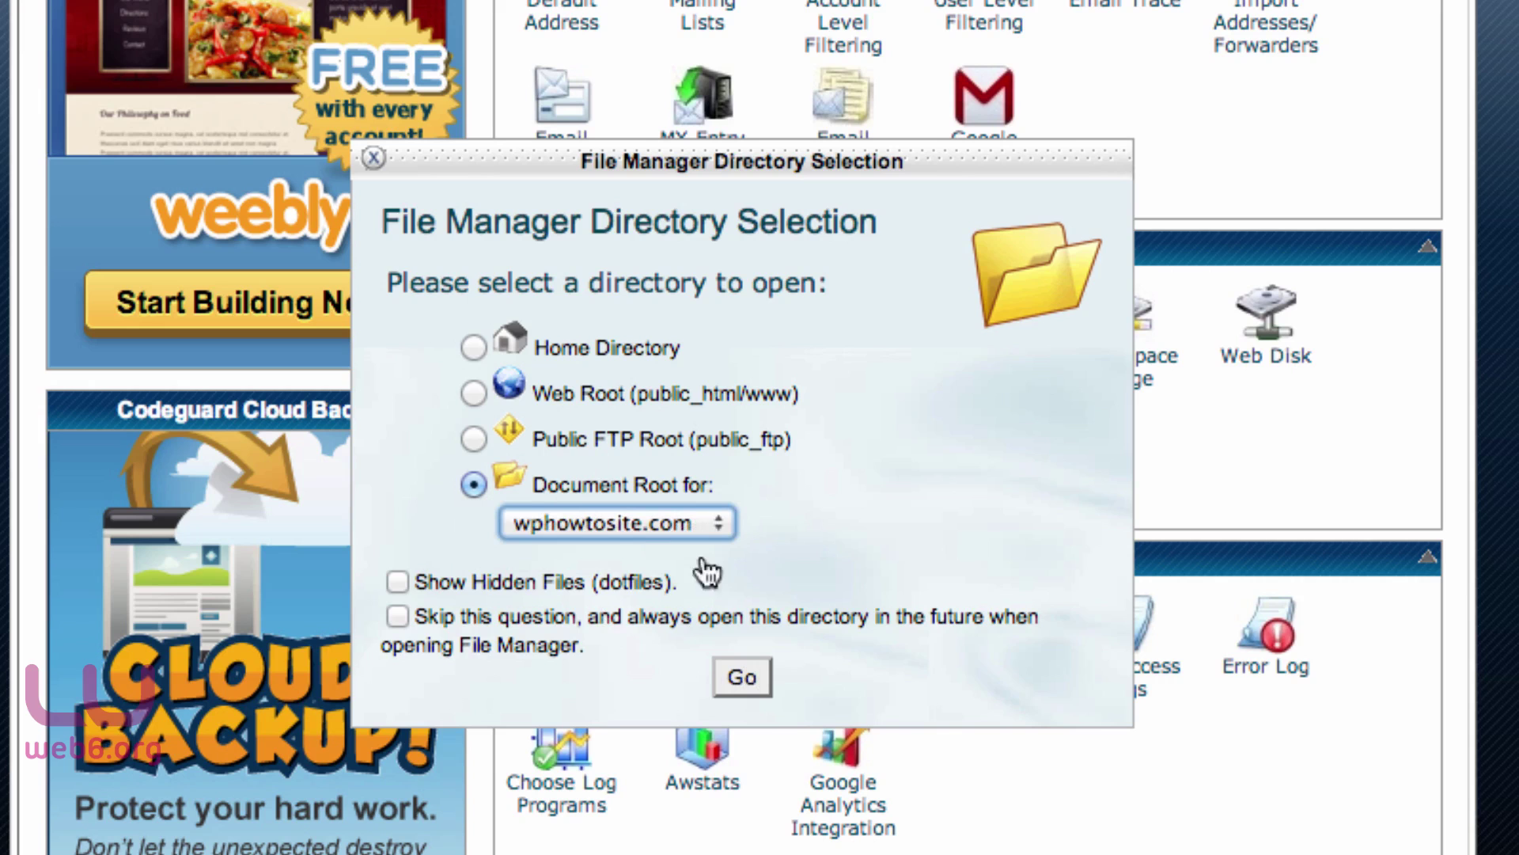
{"action": "left_click", "coordinate": [736, 671]}
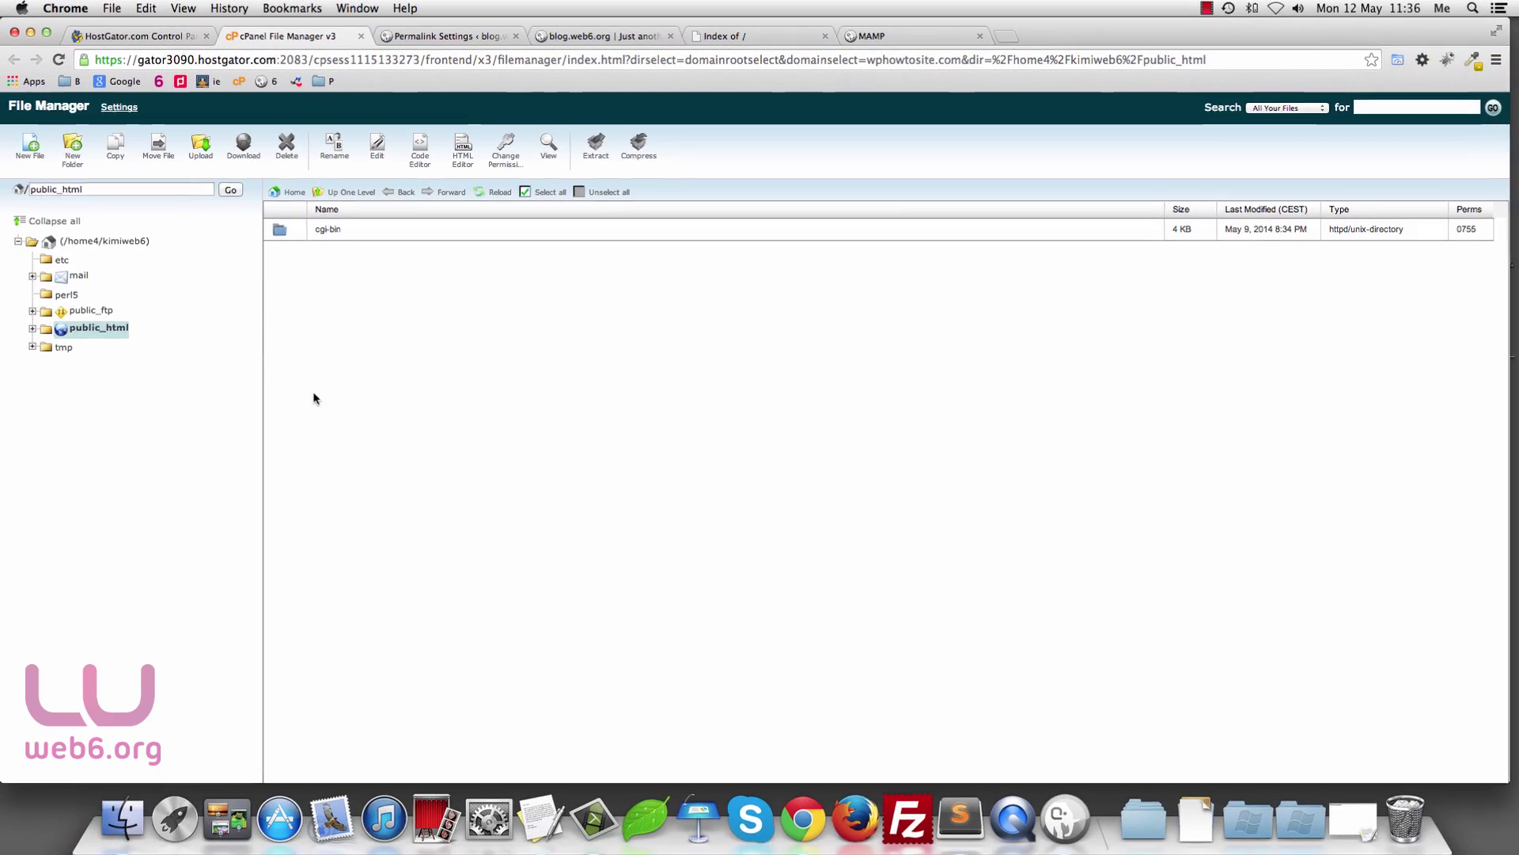
{"action": "double_click", "coordinate": [96, 193]}
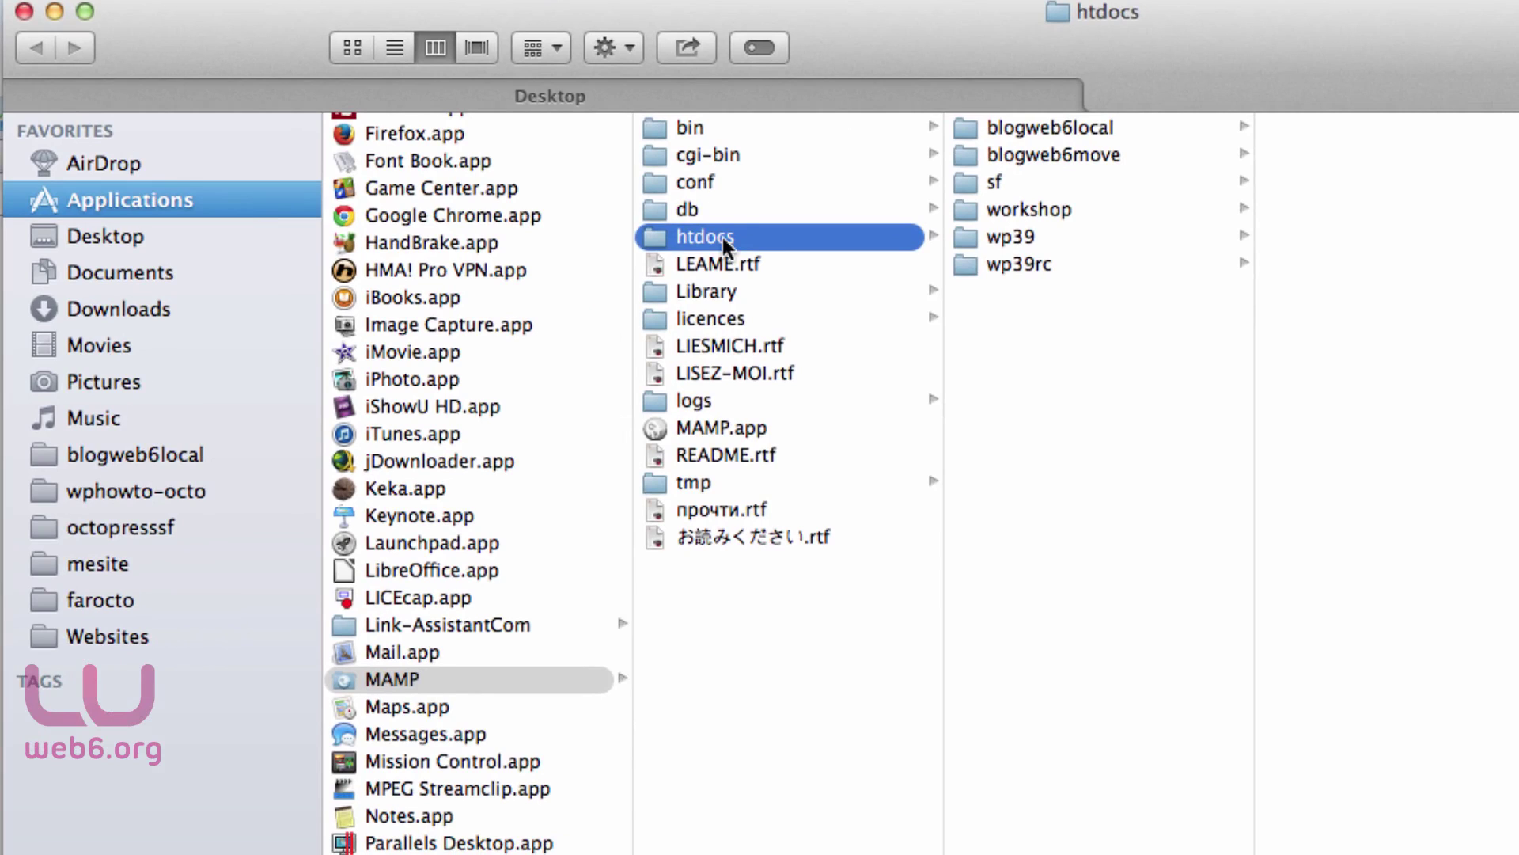
- Compress all 19 items in the blogweb6move folder into Archive.zip
{"action": "left_click", "coordinate": [1096, 169]}
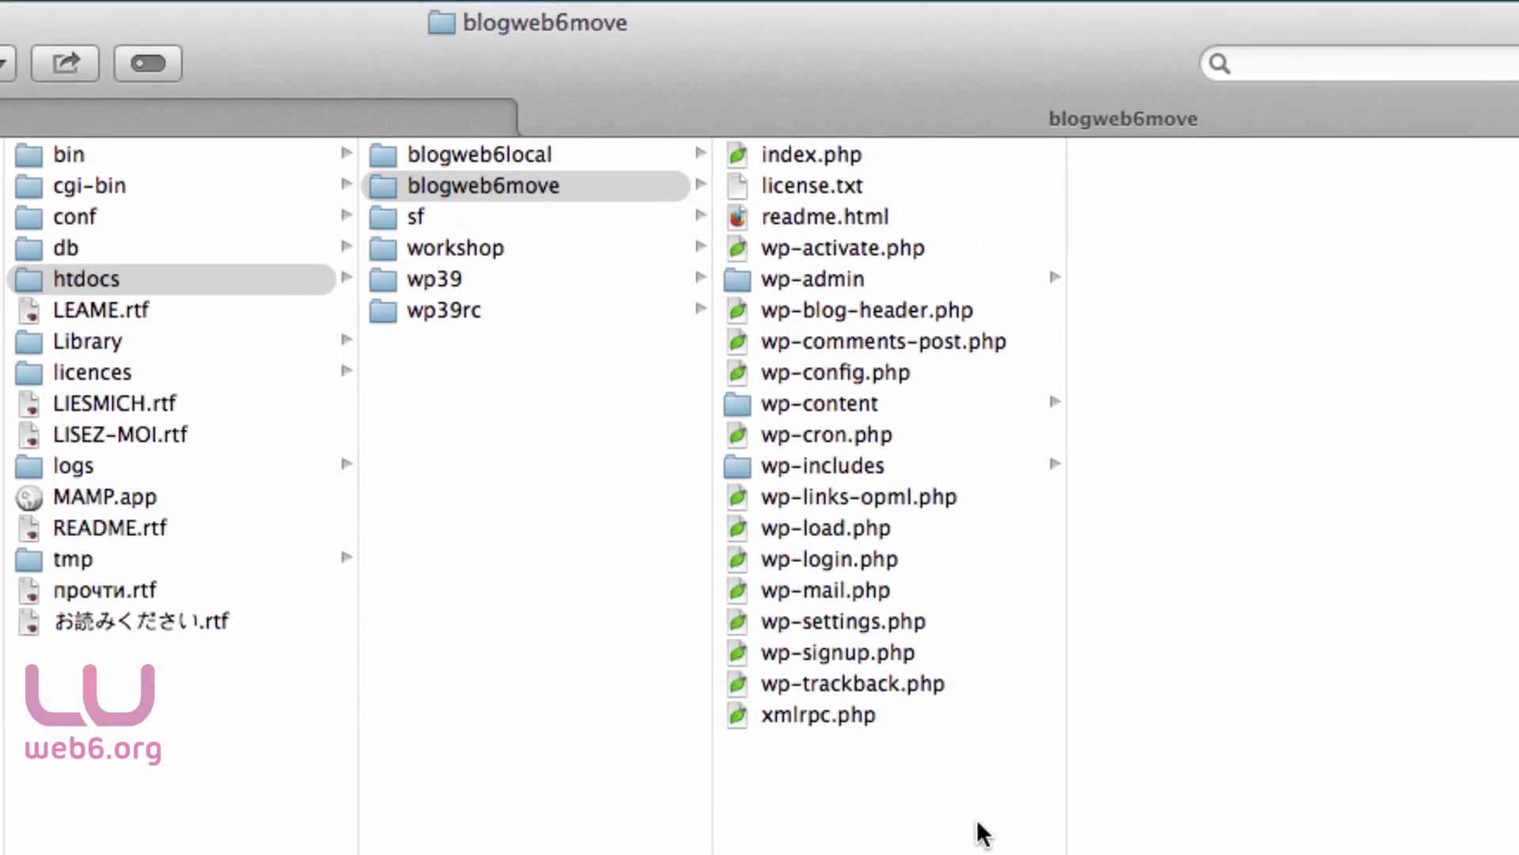
{"action": "left_click_drag", "start_coordinate": [1490, 721], "coordinate": [1348, 130]}
{"action": "right_click", "coordinate": [825, 323]}
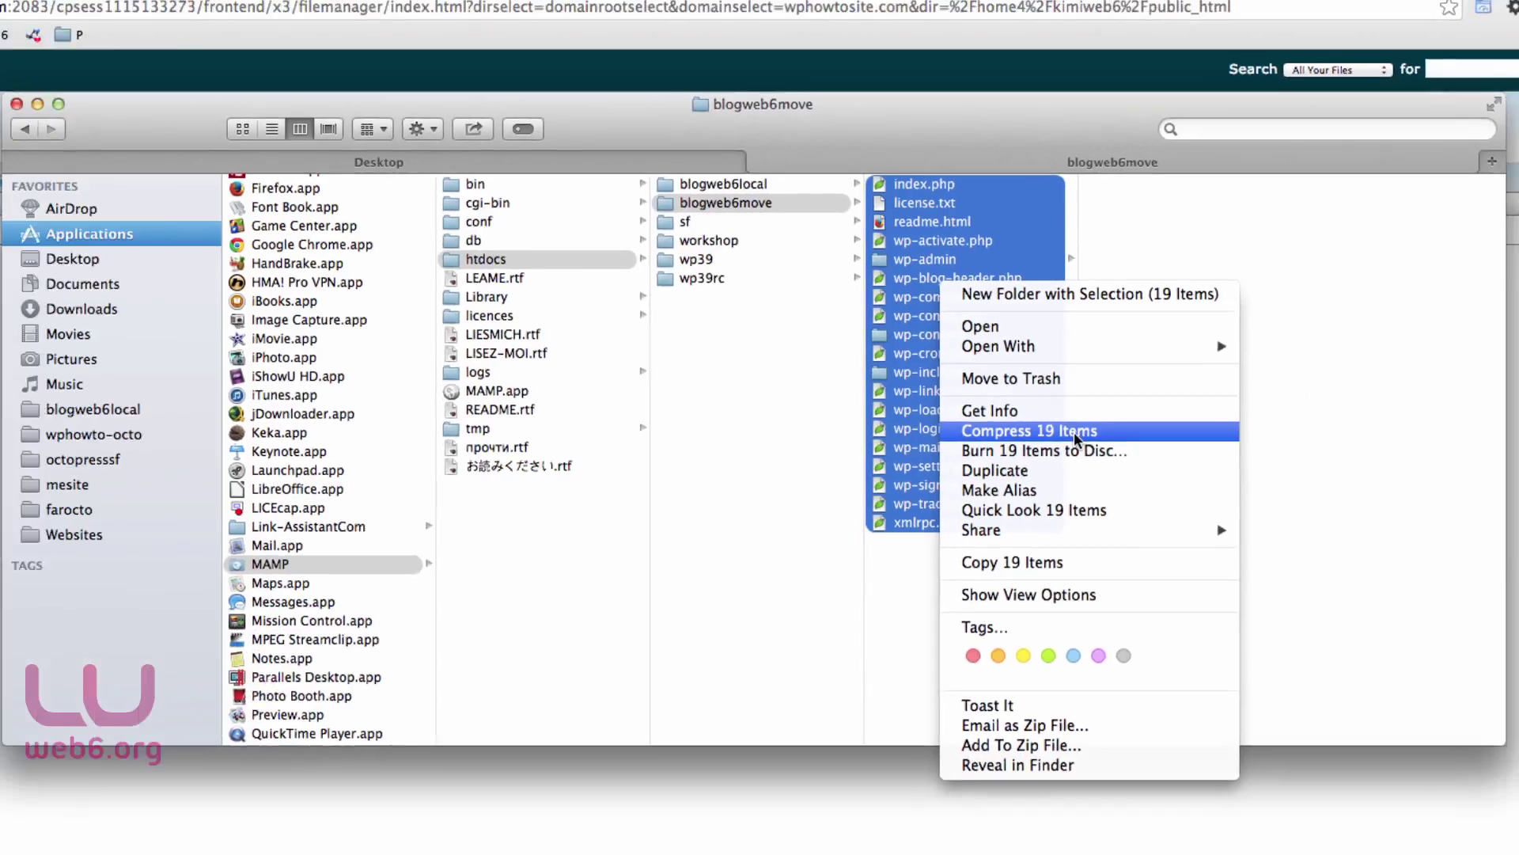
{"action": "left_click", "coordinate": [1049, 567]}
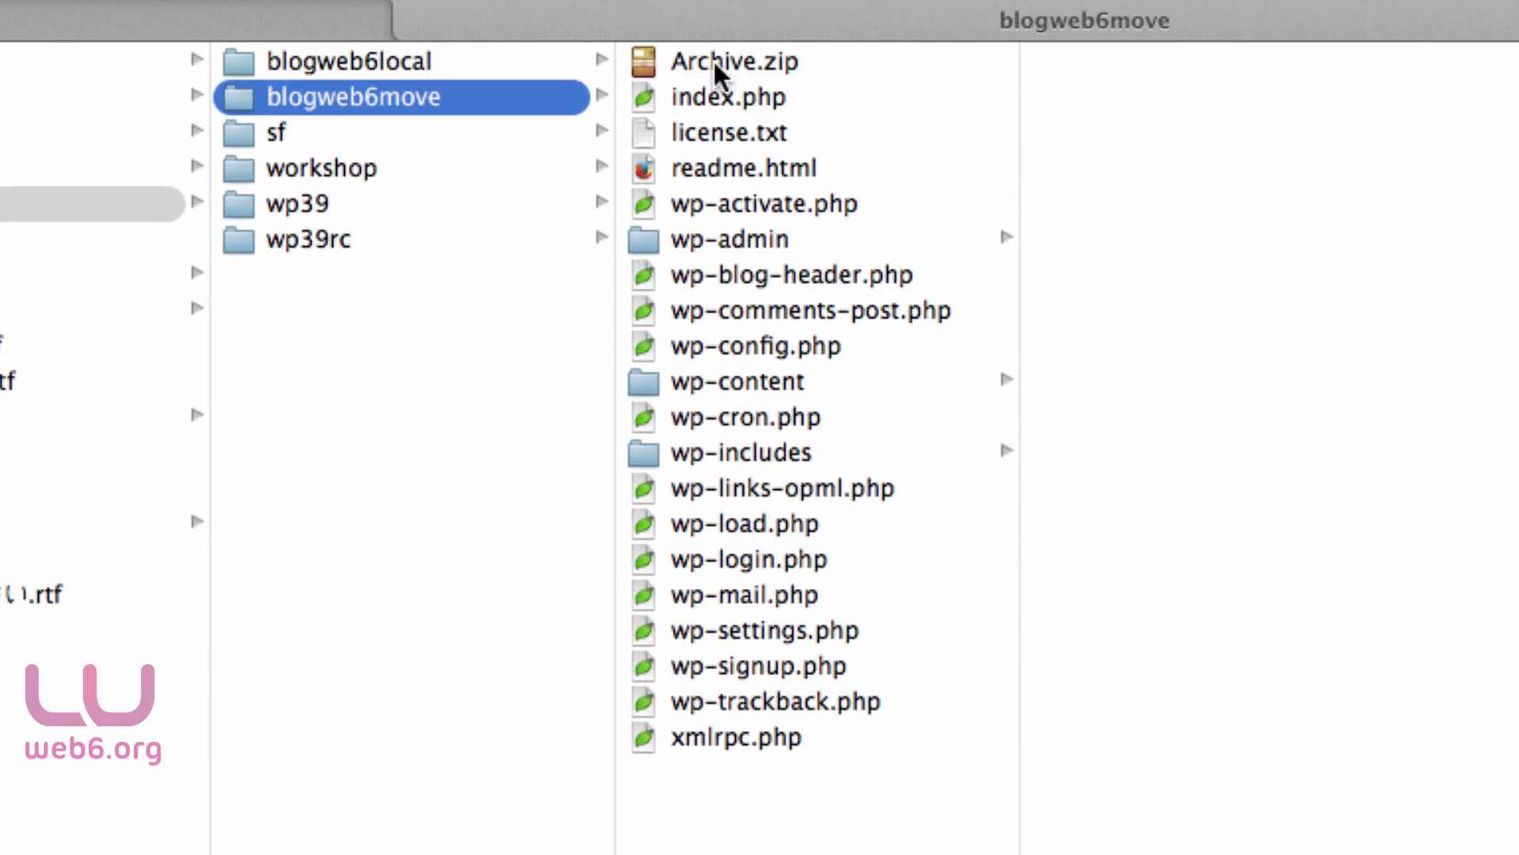
- Rename Archive.zip to wp.zip
{"action": "left_click", "coordinate": [666, 62]}
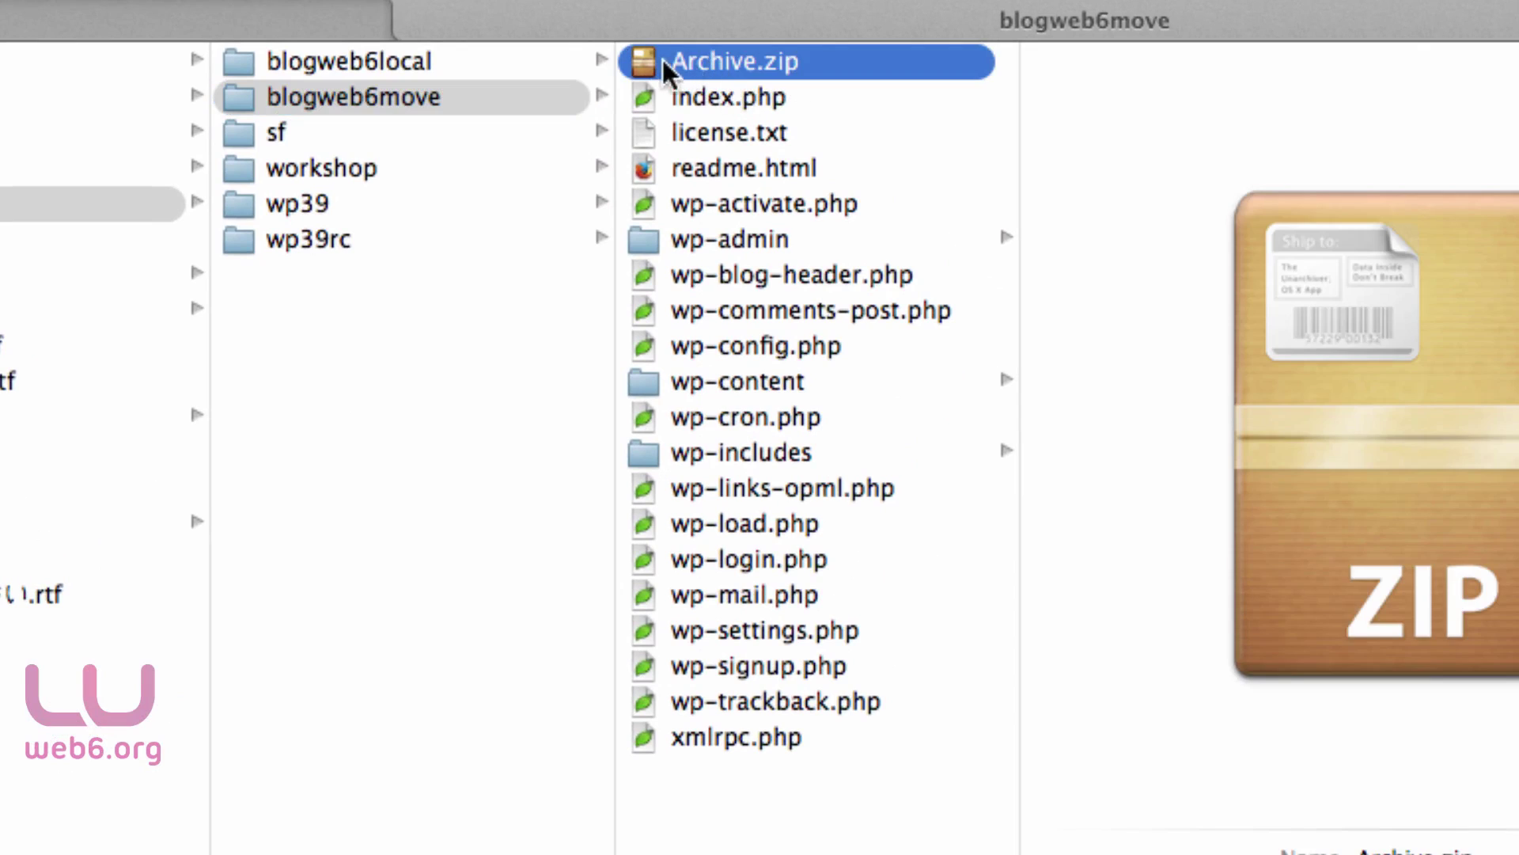
{"action": "left_click", "coordinate": [682, 60]}
{"action": "type", "text": "wp"}
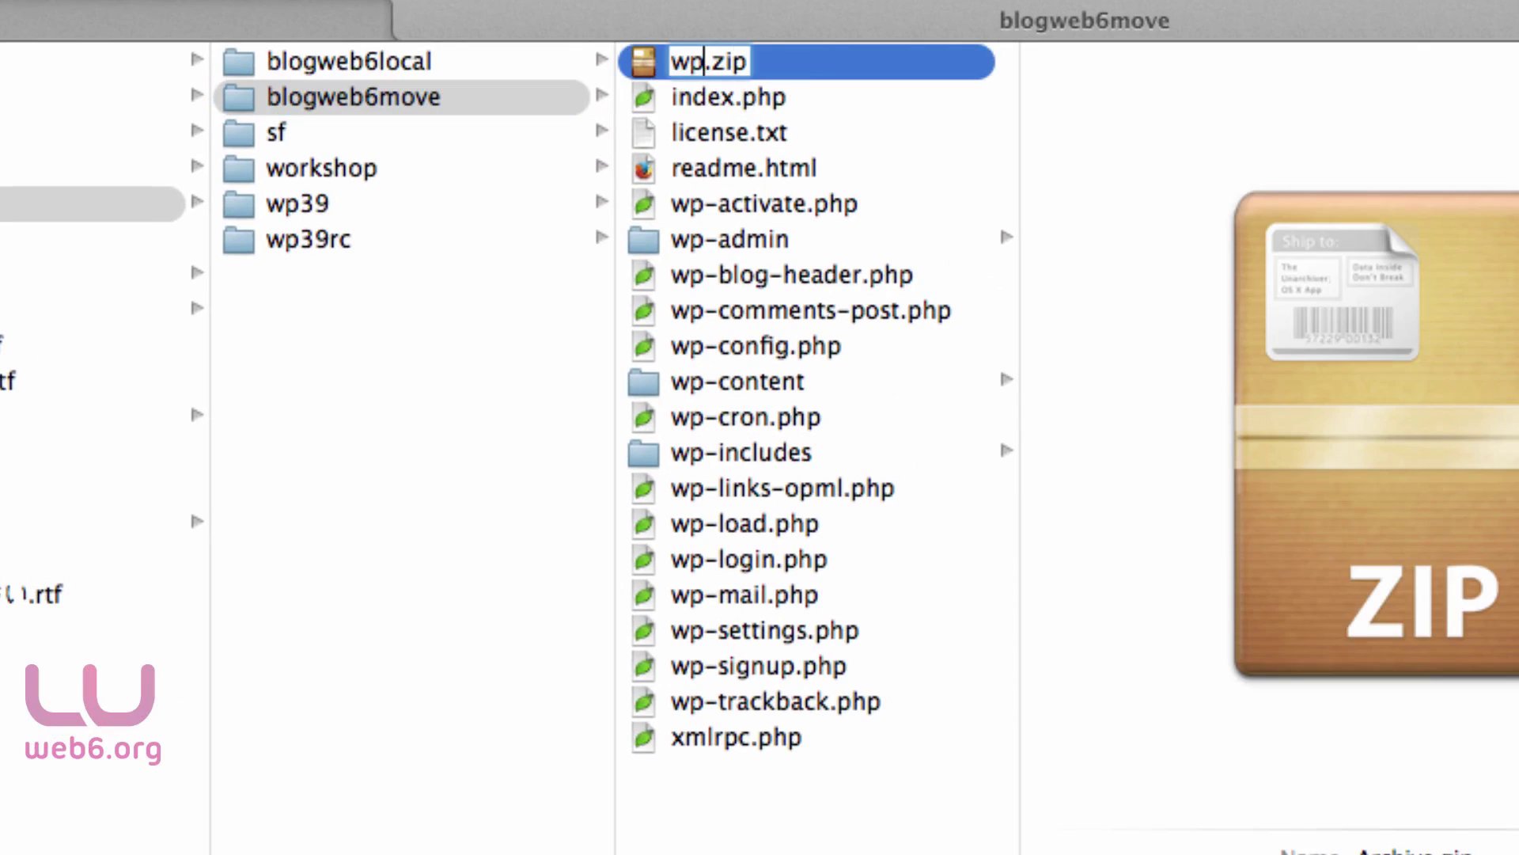
{"action": "key", "text": "Return"}
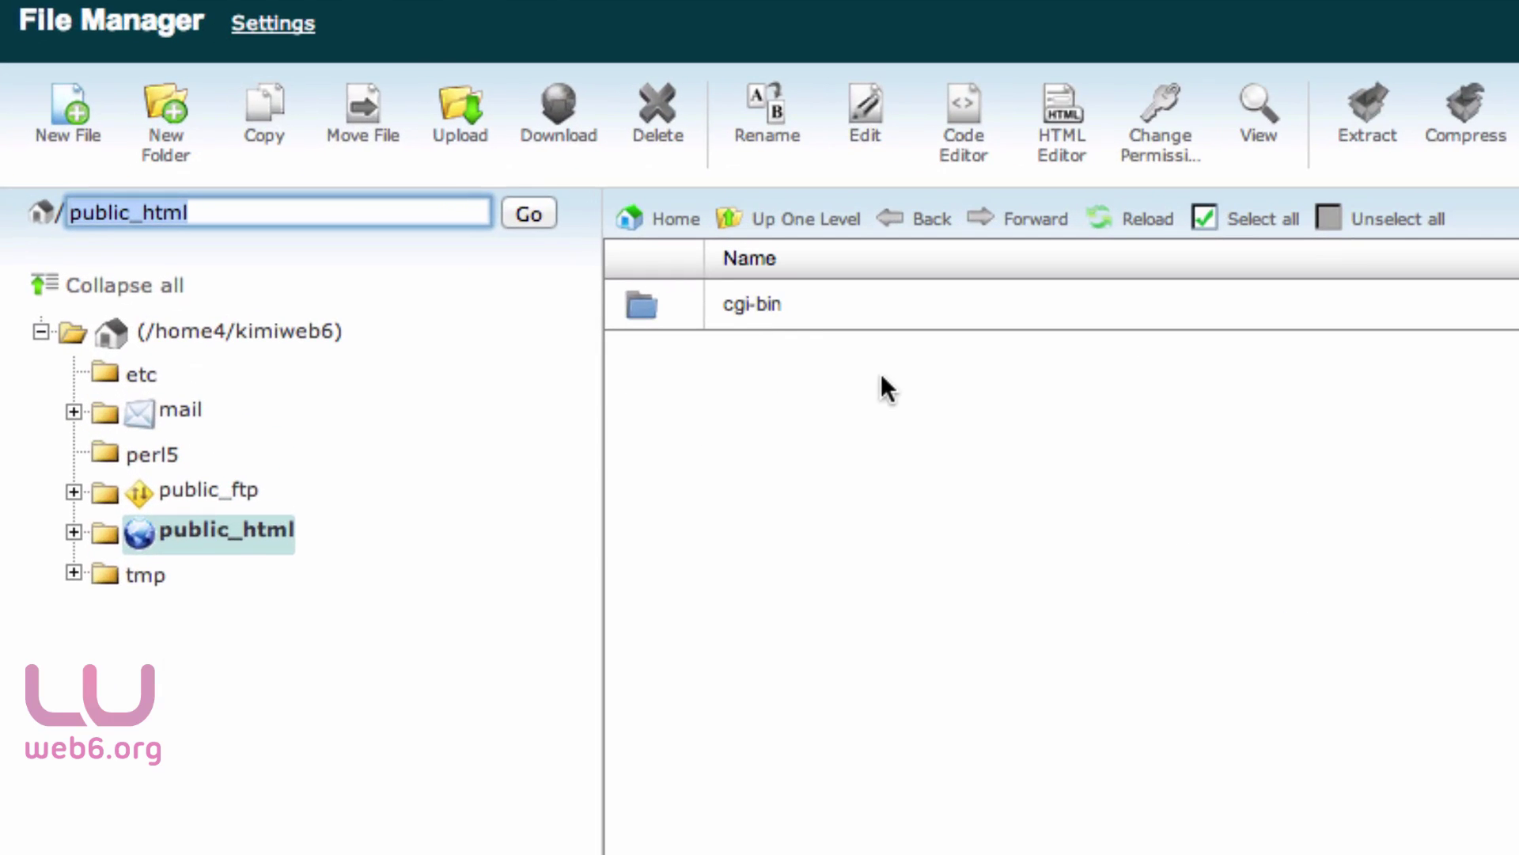
- Upload wp.zip from htdocs/blogweb6move into public_html
{"action": "left_click", "coordinate": [442, 143]}
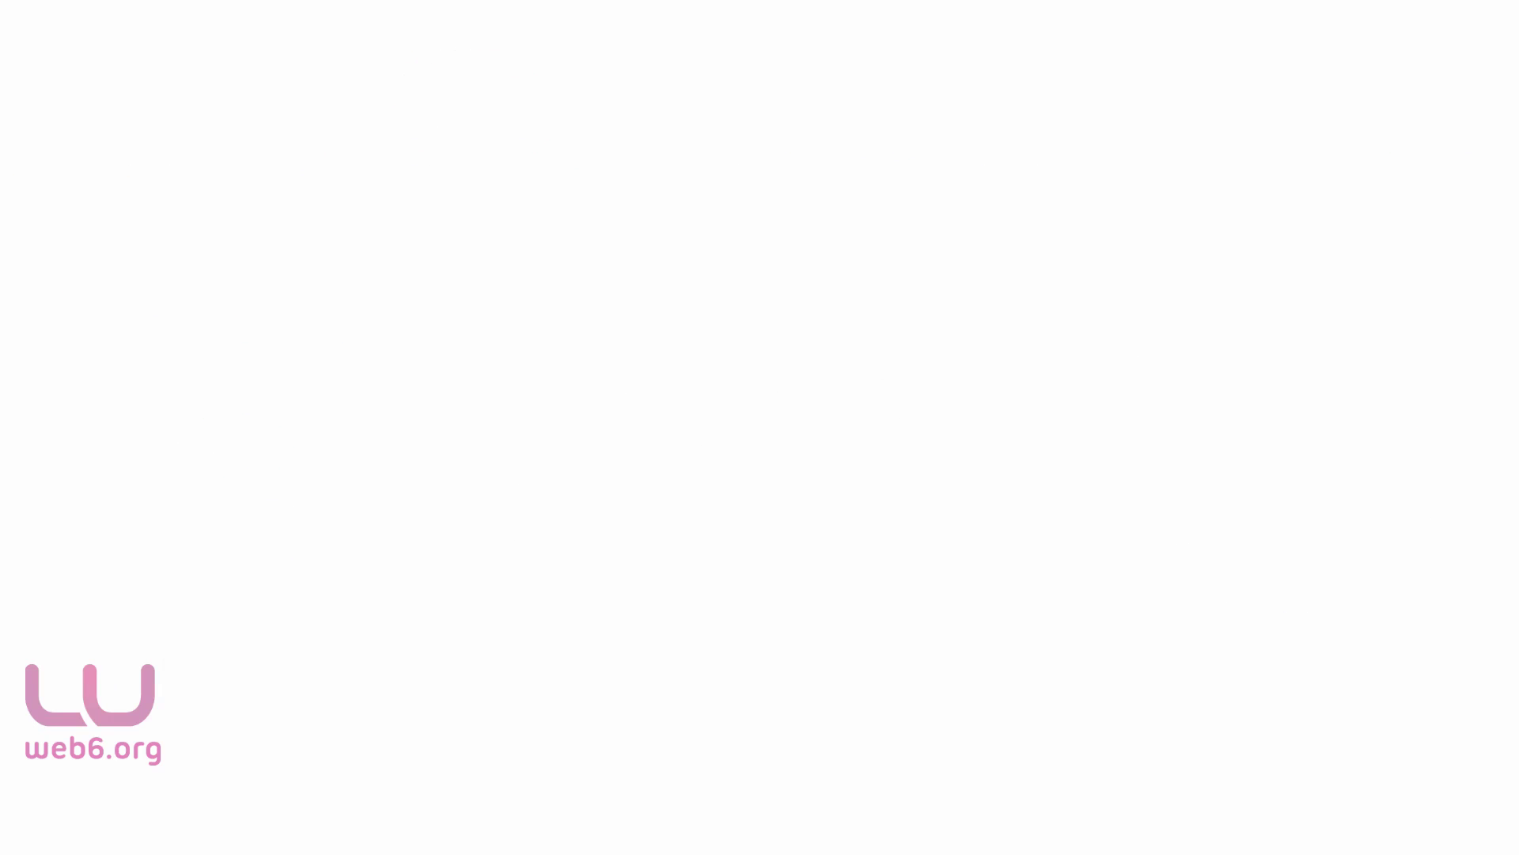
{"action": "left_click", "coordinate": [93, 210]}
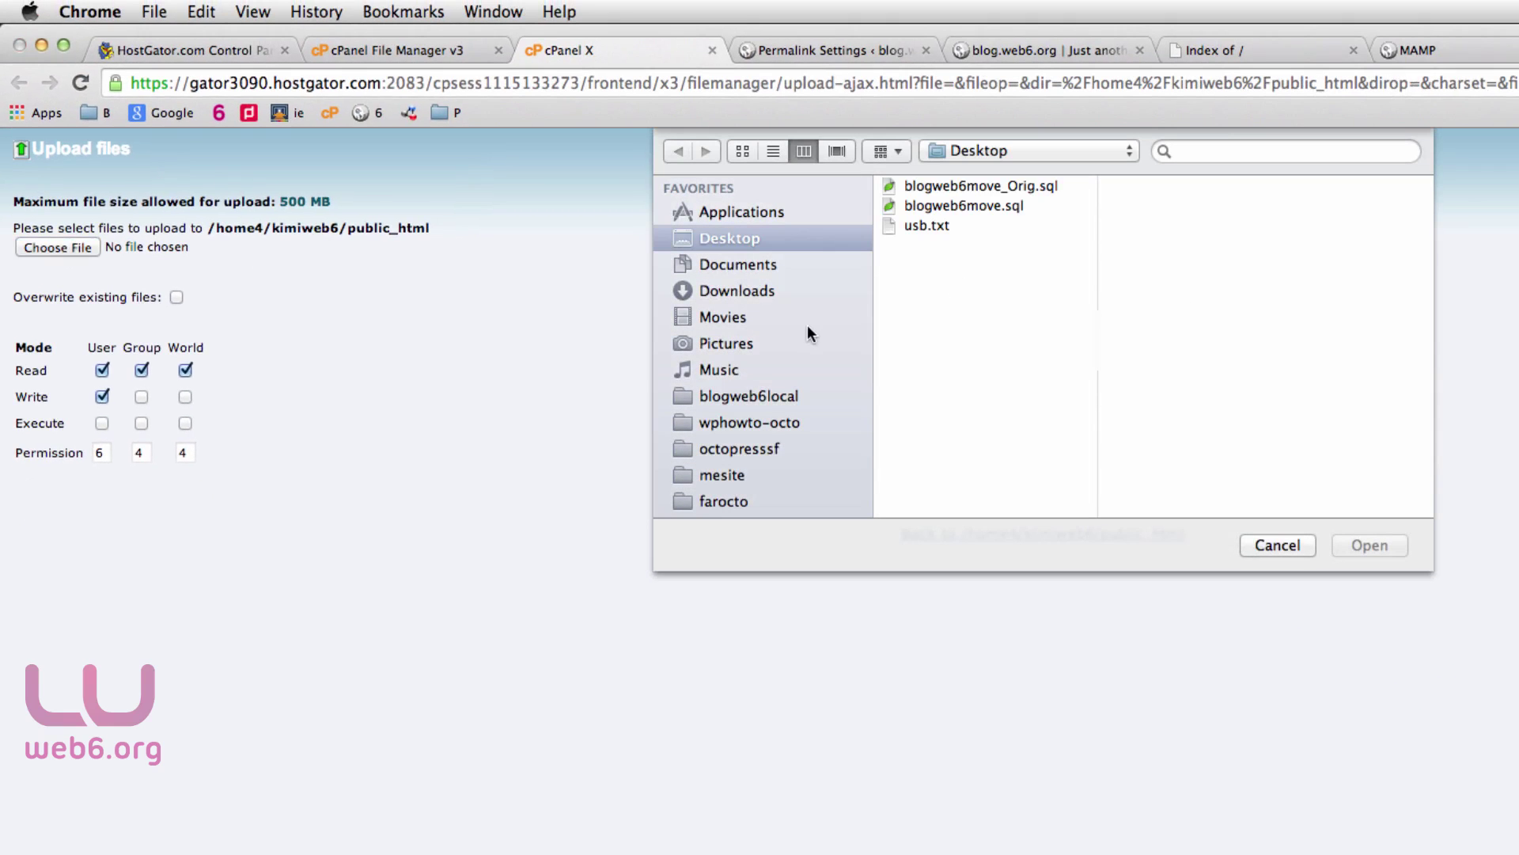
{"action": "left_click", "coordinate": [1114, 149]}
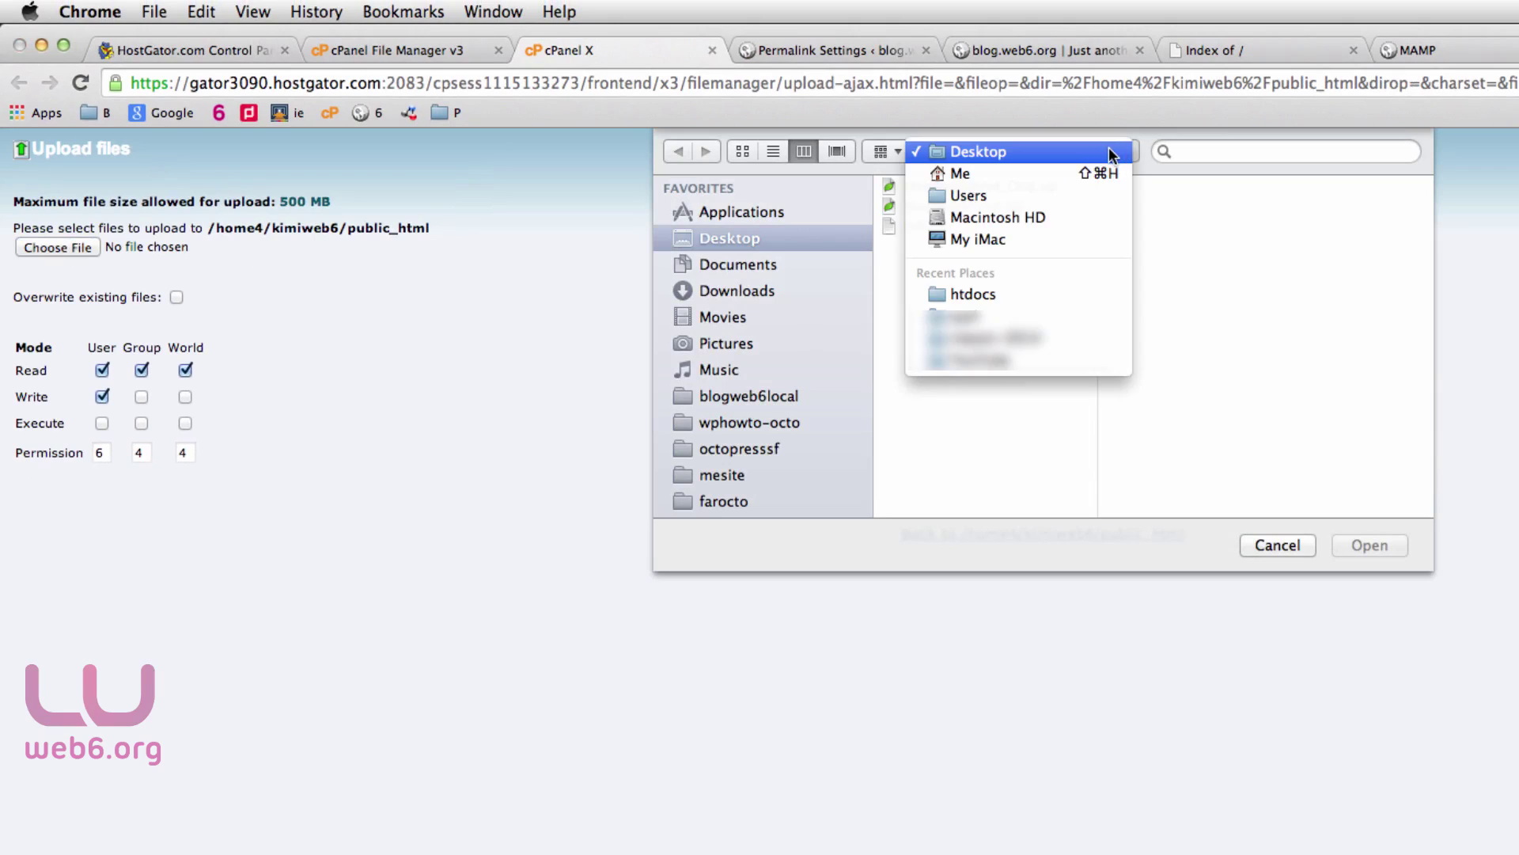
{"action": "left_click", "coordinate": [1017, 293]}
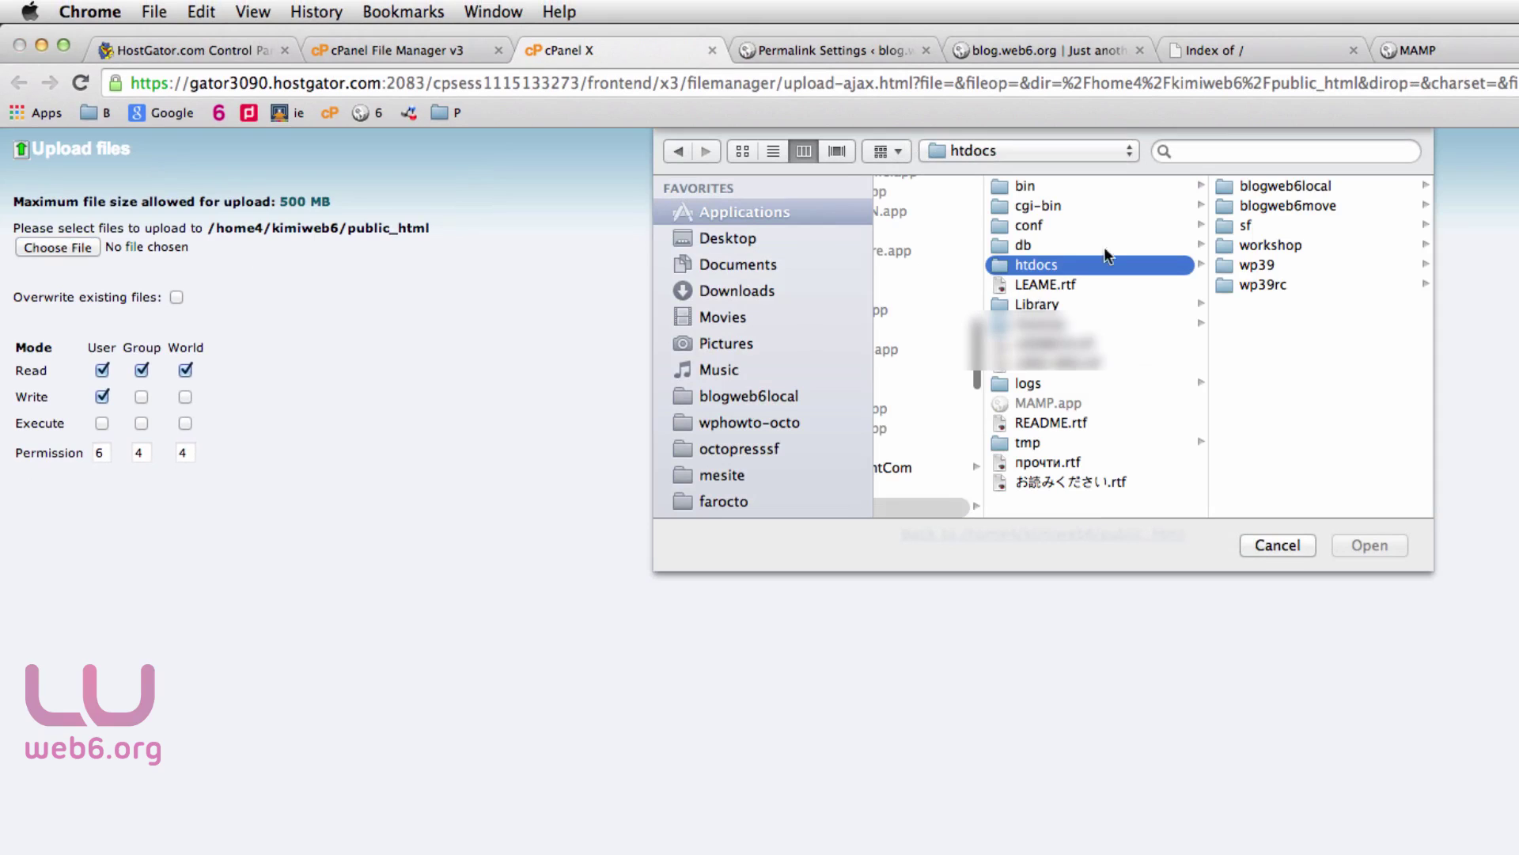
{"action": "left_click", "coordinate": [1304, 208]}
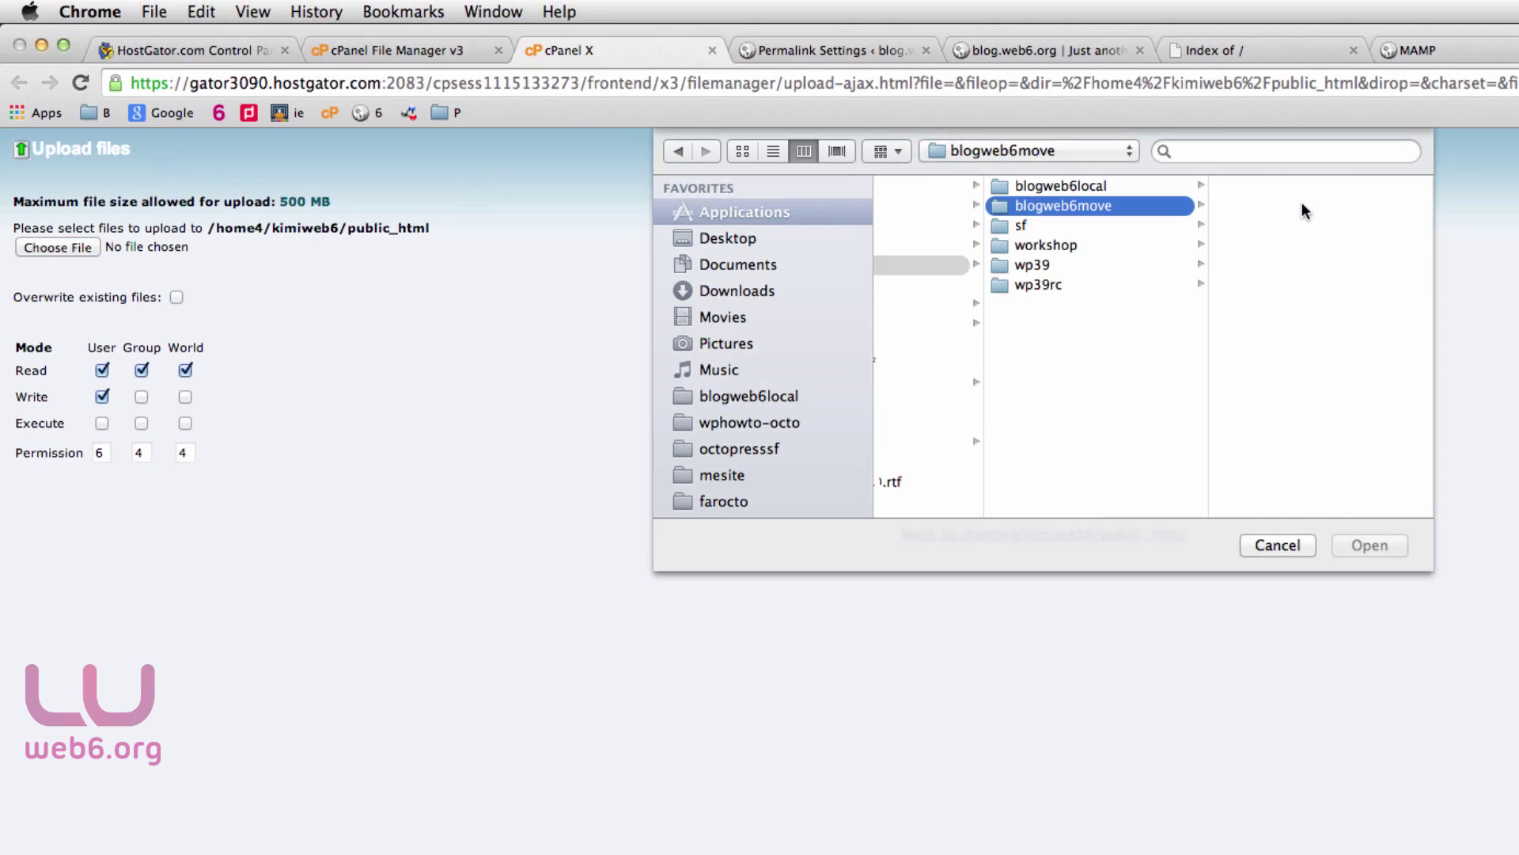
{"action": "scroll", "coordinate": [1234, 443], "scroll_direction": "down", "scroll_amount": 5}
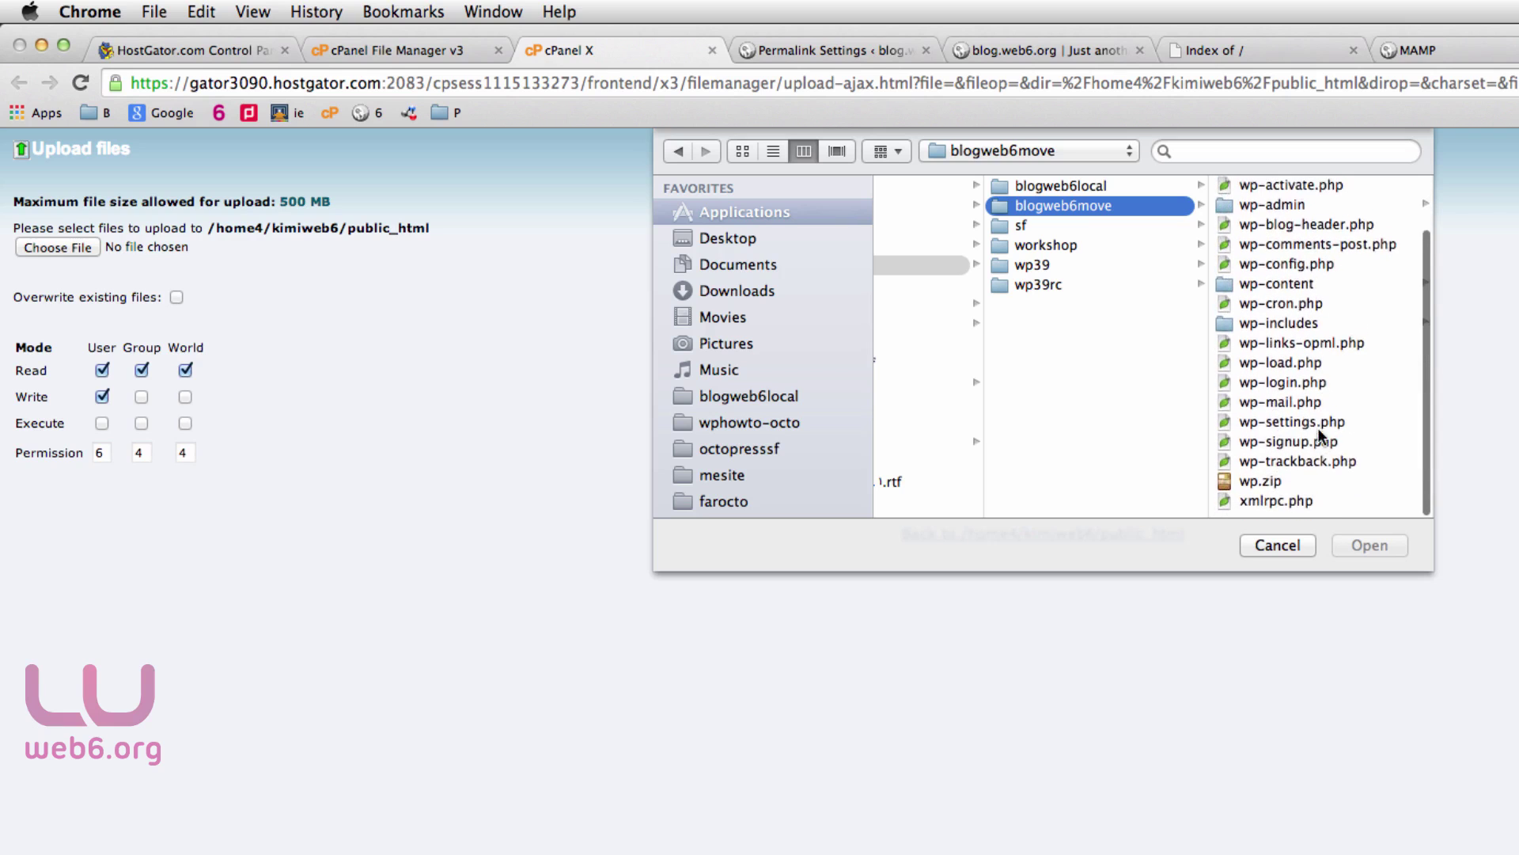
{"action": "left_click", "coordinate": [1260, 489]}
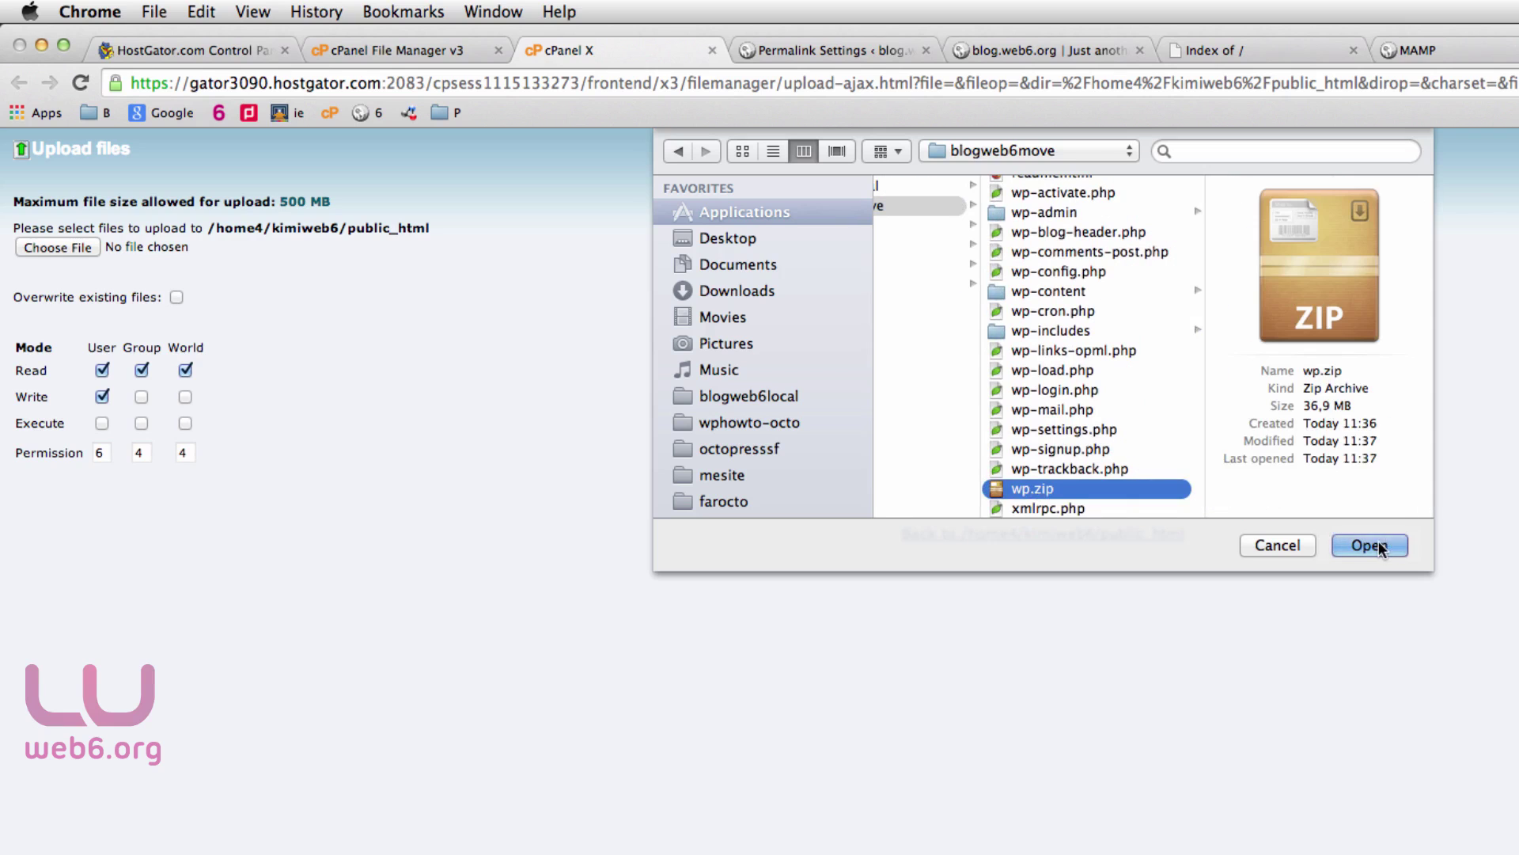
{"action": "left_click", "coordinate": [1365, 545]}
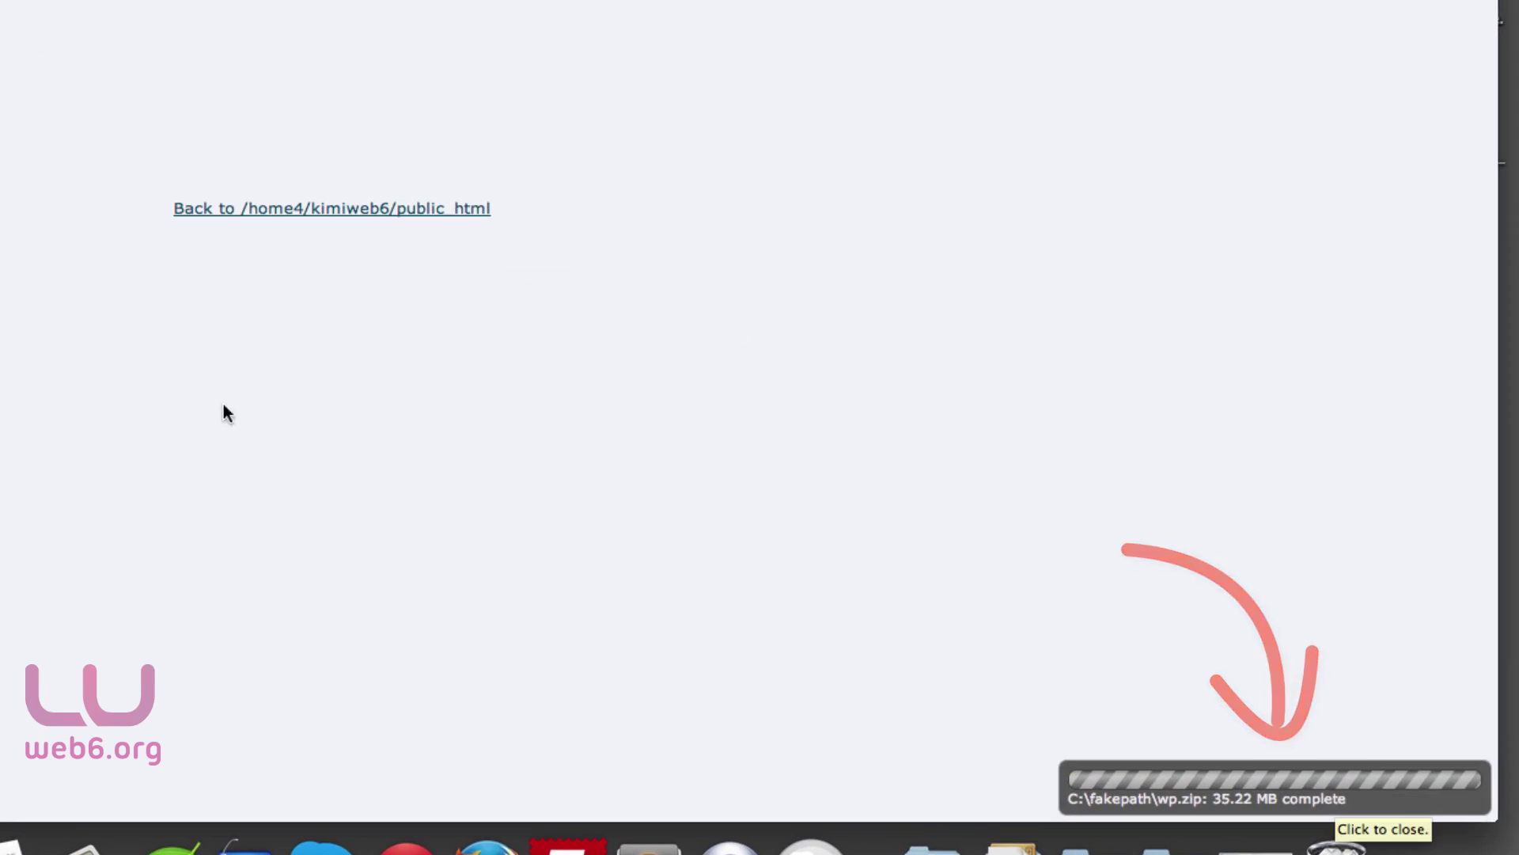
- Return to public_html via the 'Back to /home4/kimiweb6/public_html' link
{"action": "left_click", "coordinate": [201, 209]}
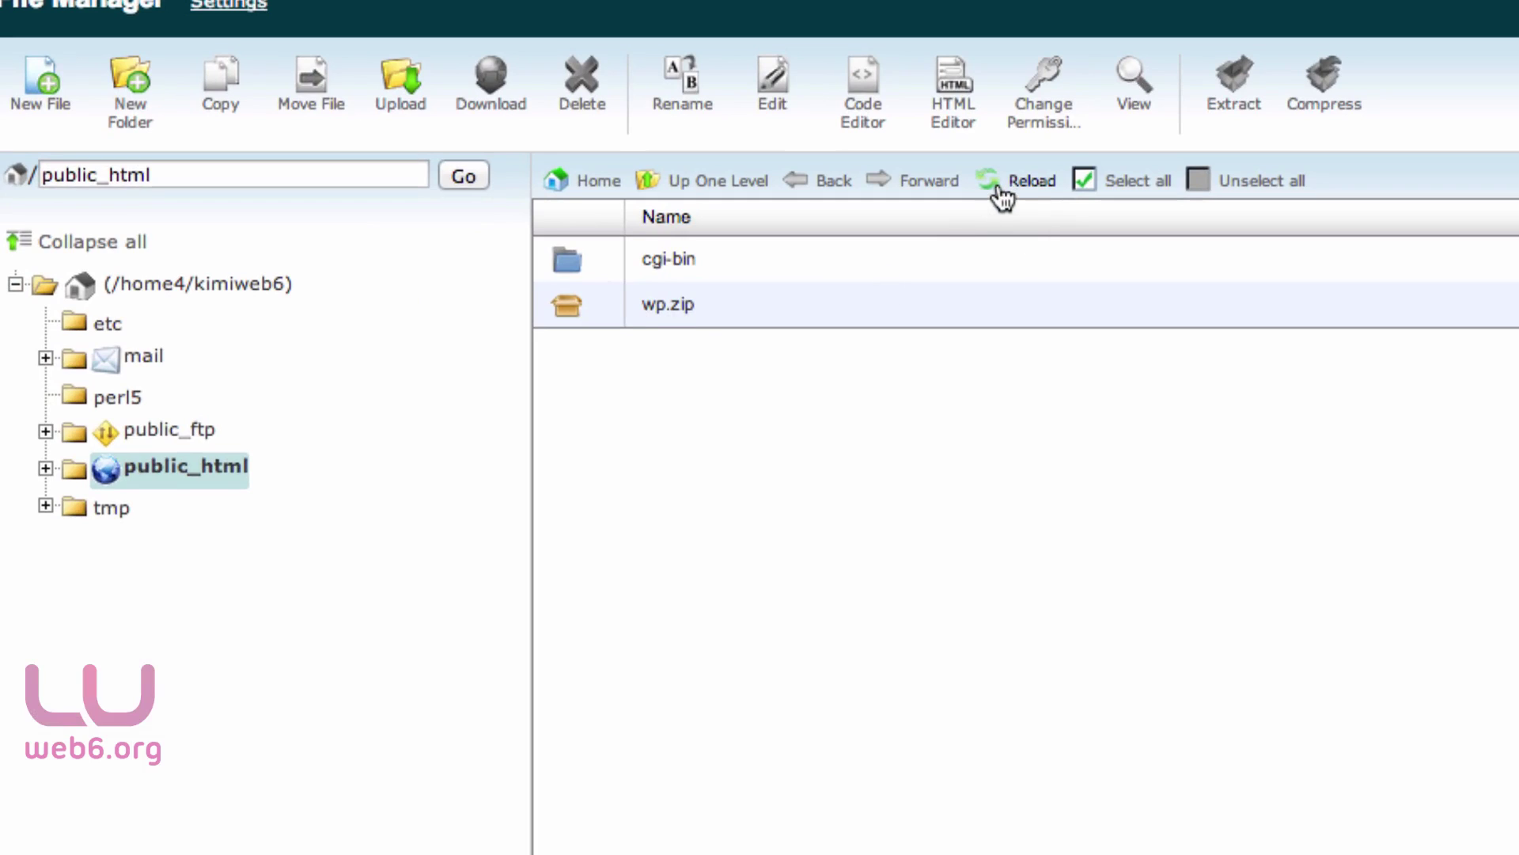
- Extract wp.zip into /public_html
{"action": "left_click", "coordinate": [562, 302]}
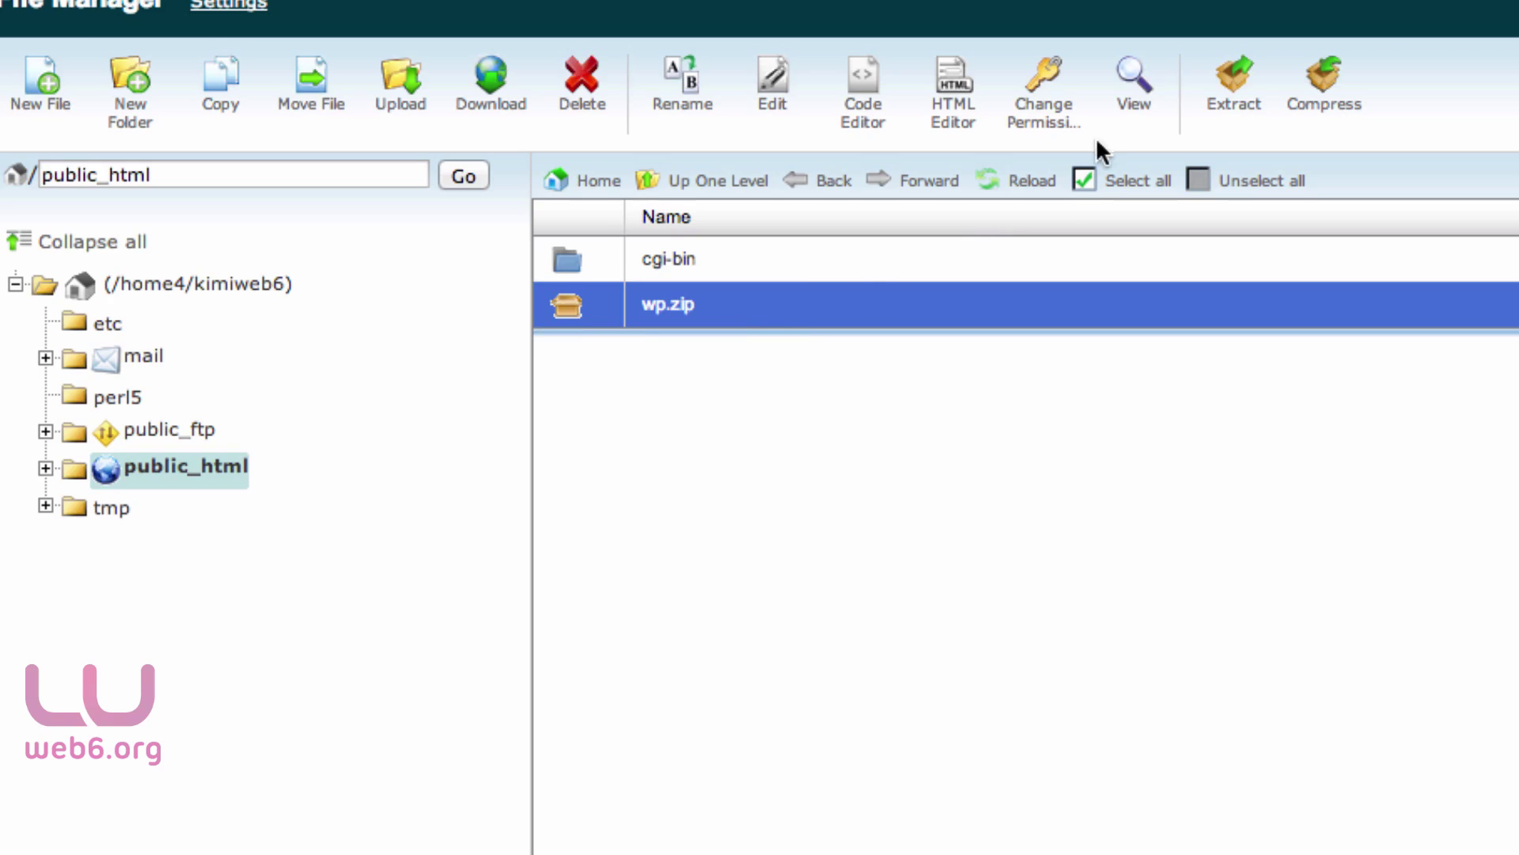
{"action": "left_click", "coordinate": [1215, 109]}
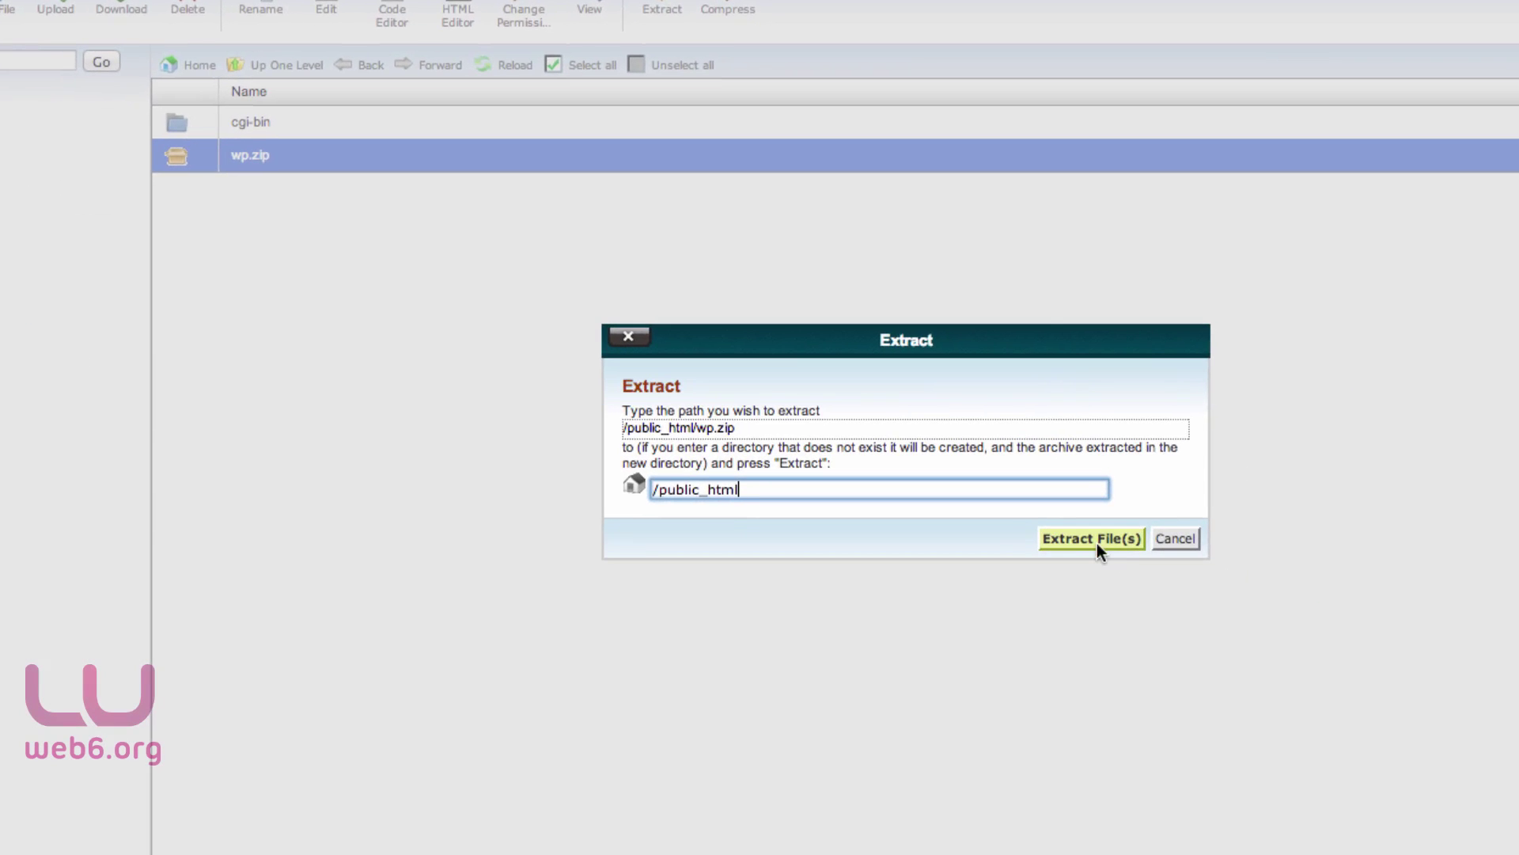
{"action": "left_click", "coordinate": [1090, 540]}
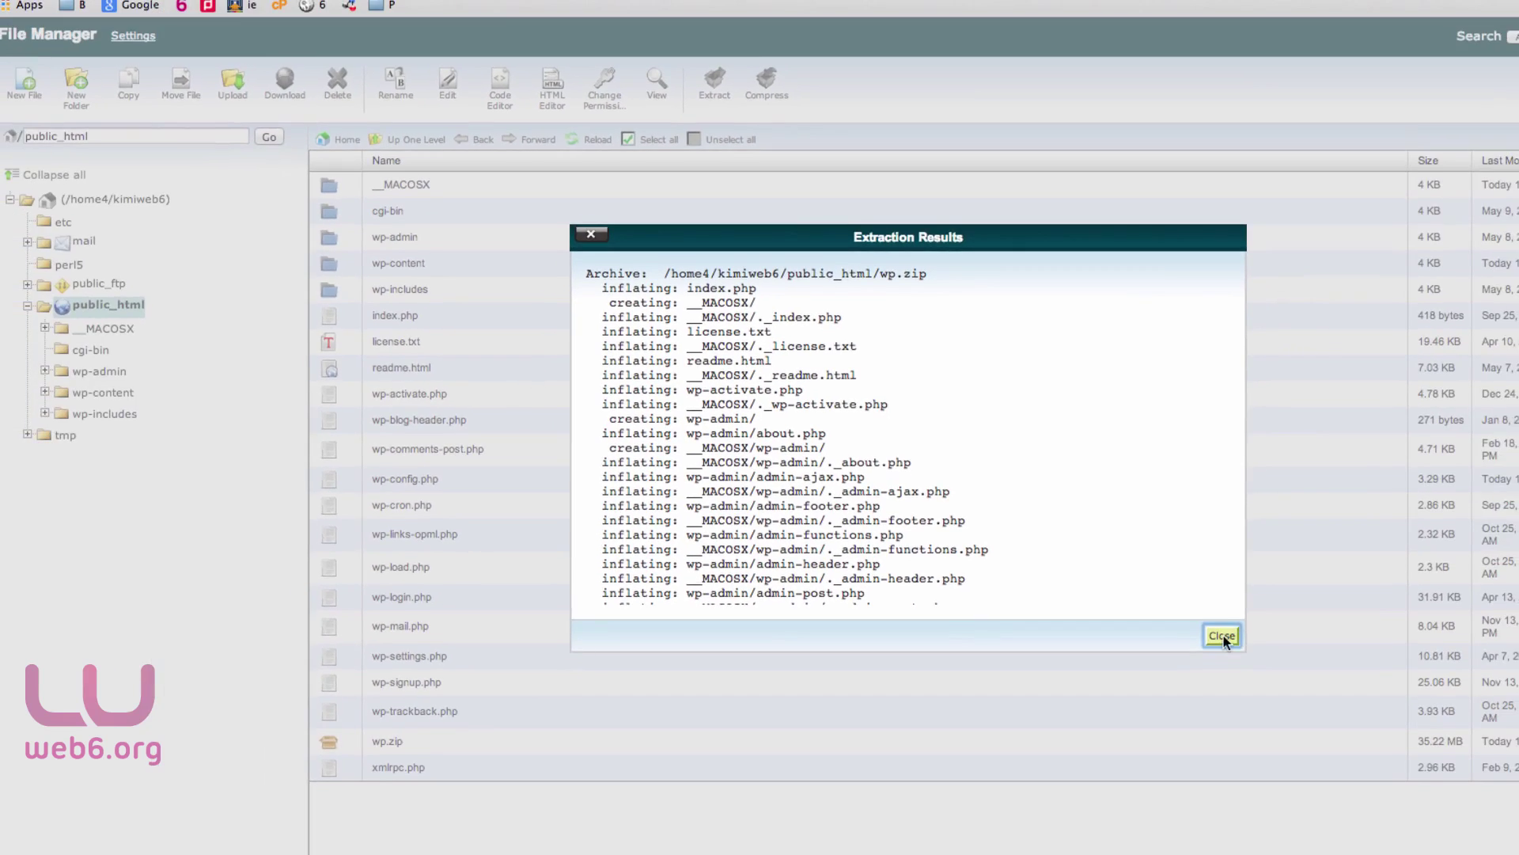
{"action": "left_click", "coordinate": [1222, 635]}
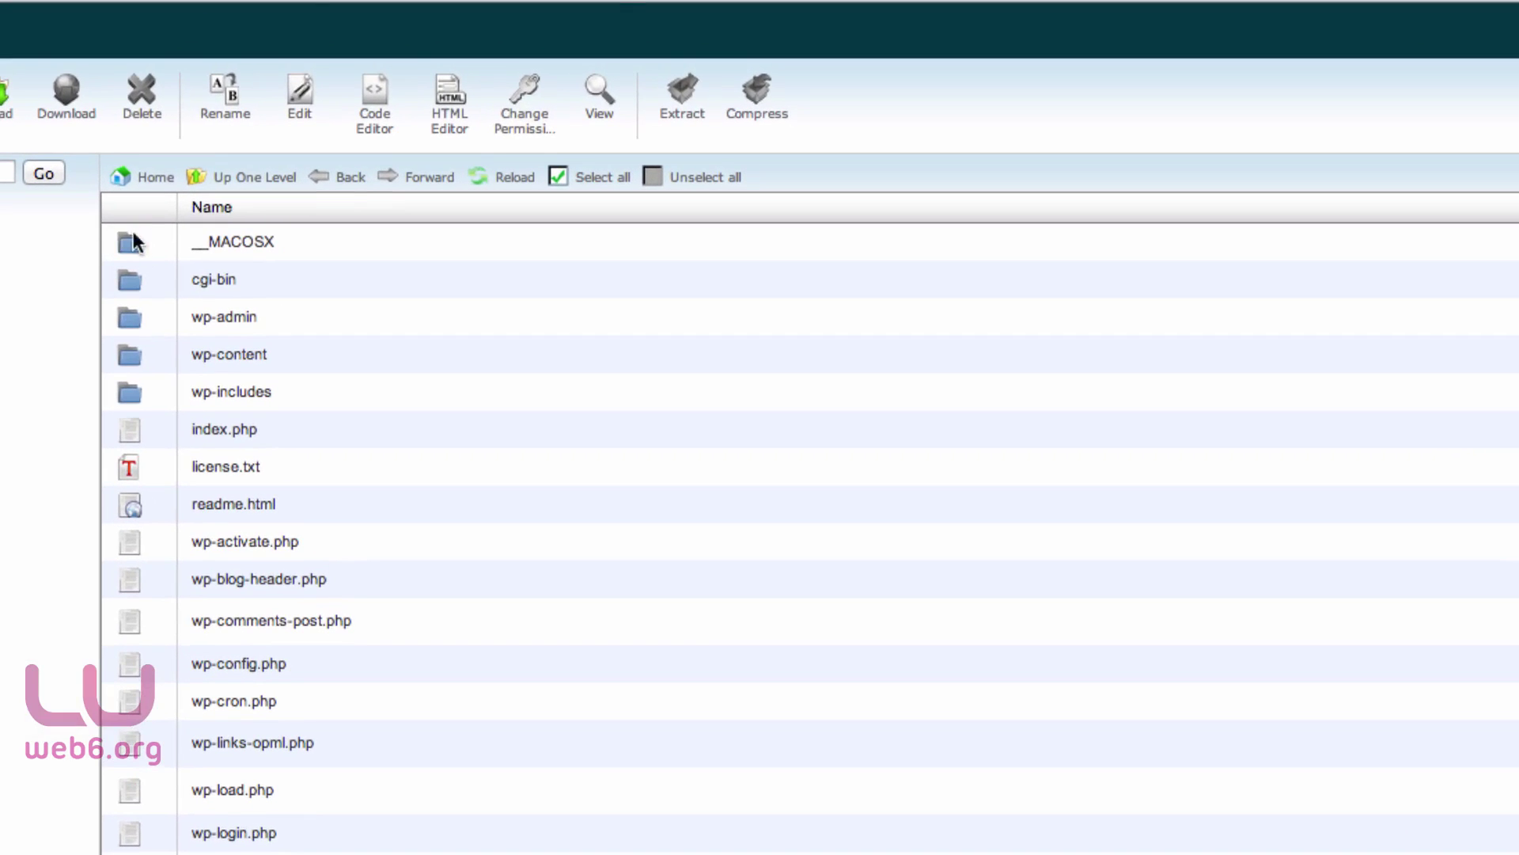
- Delete the __MACOSX folder and the leftover wp.zip from public_html
{"action": "left_click", "coordinate": [127, 242]}
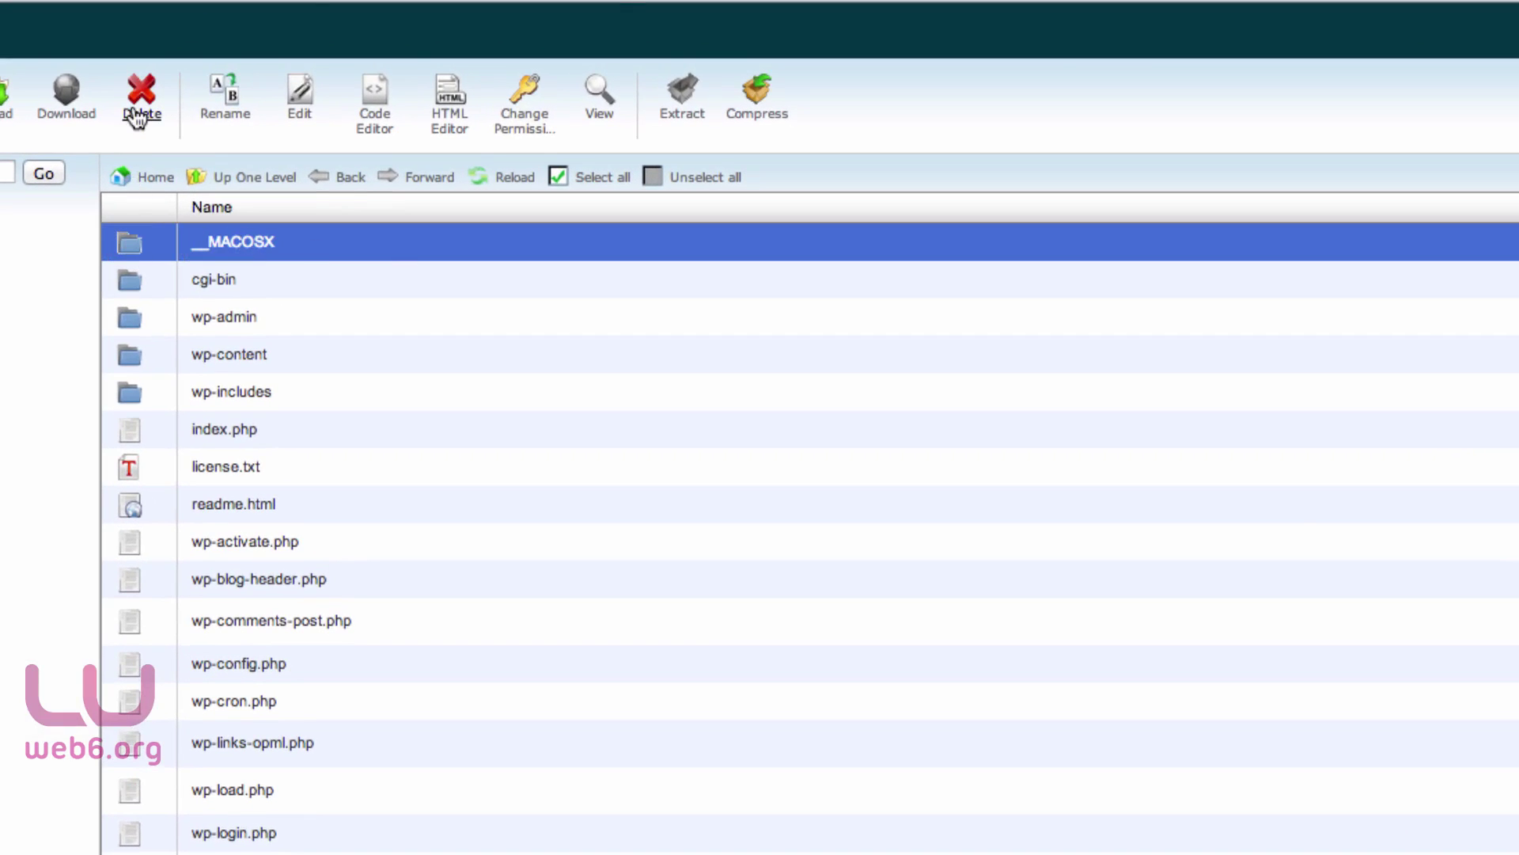
{"action": "left_click", "coordinate": [142, 95]}
{"action": "left_click", "coordinate": [1157, 690]}
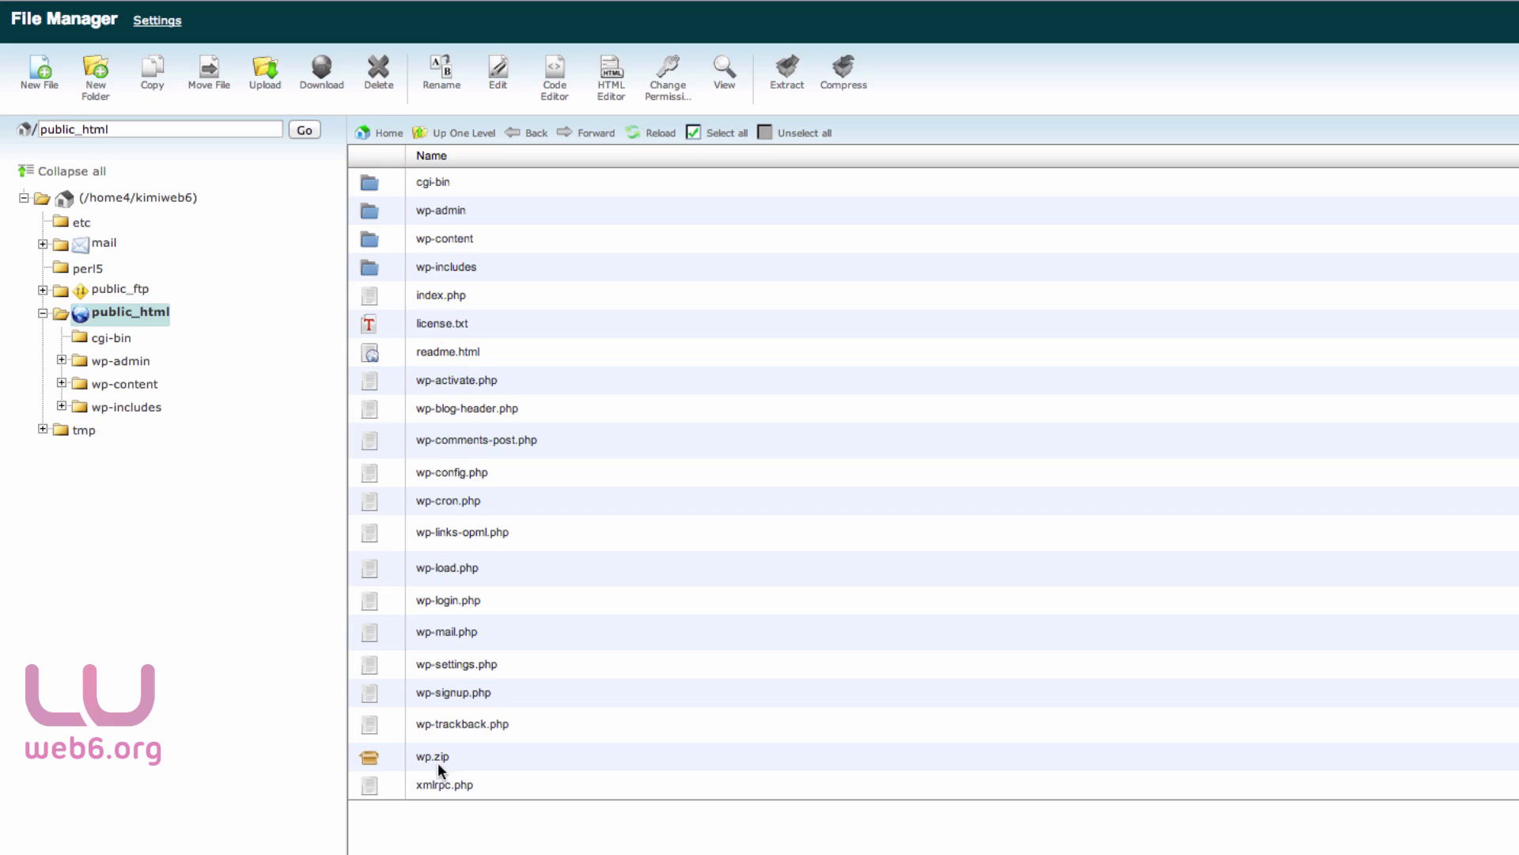
{"action": "left_click", "coordinate": [369, 758]}
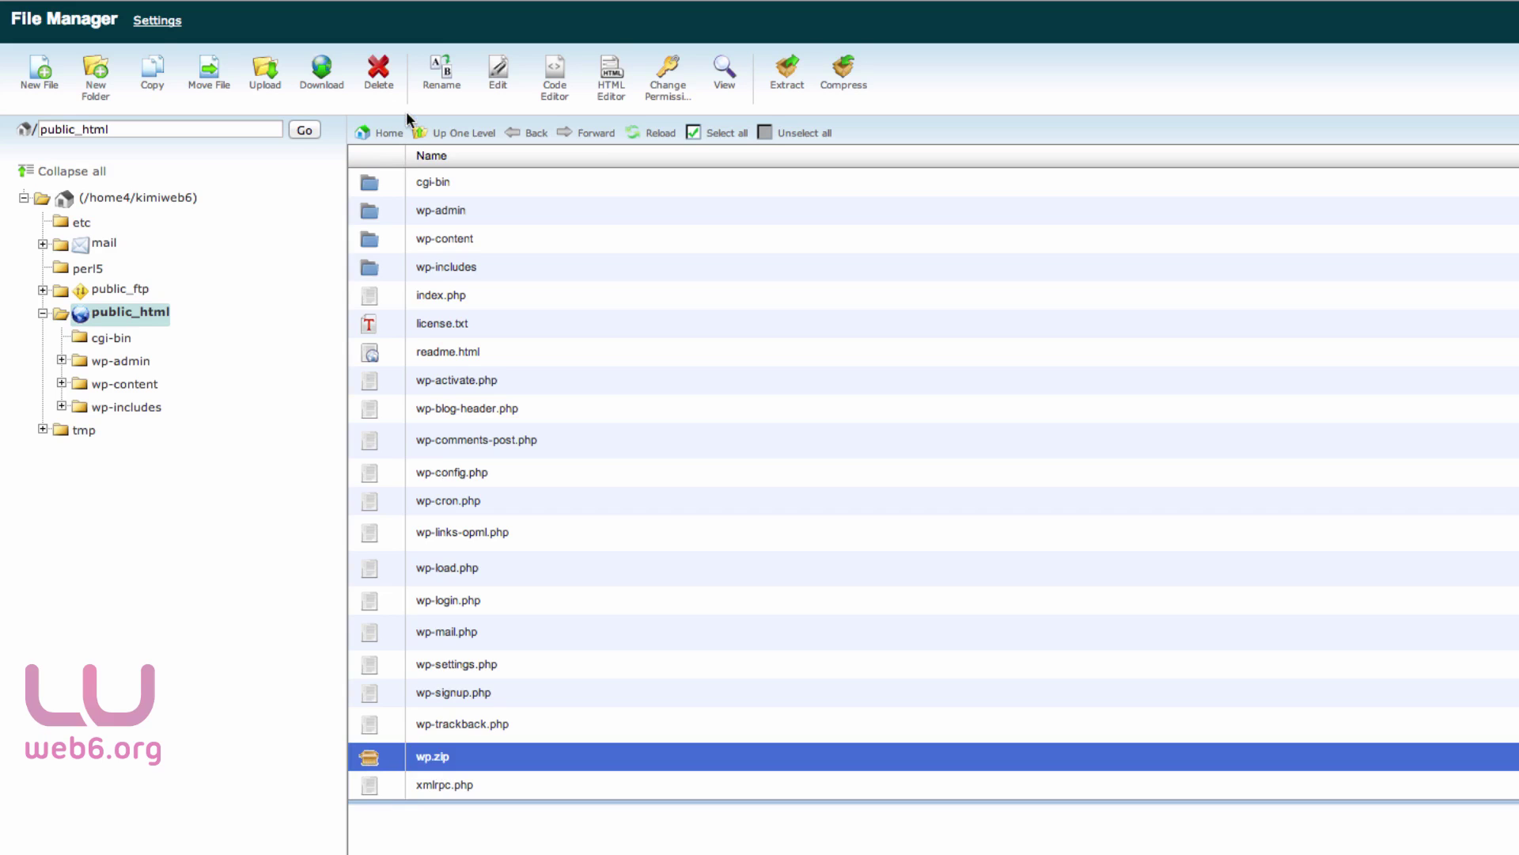
{"action": "left_click", "coordinate": [373, 86]}
{"action": "left_click", "coordinate": [1163, 518]}
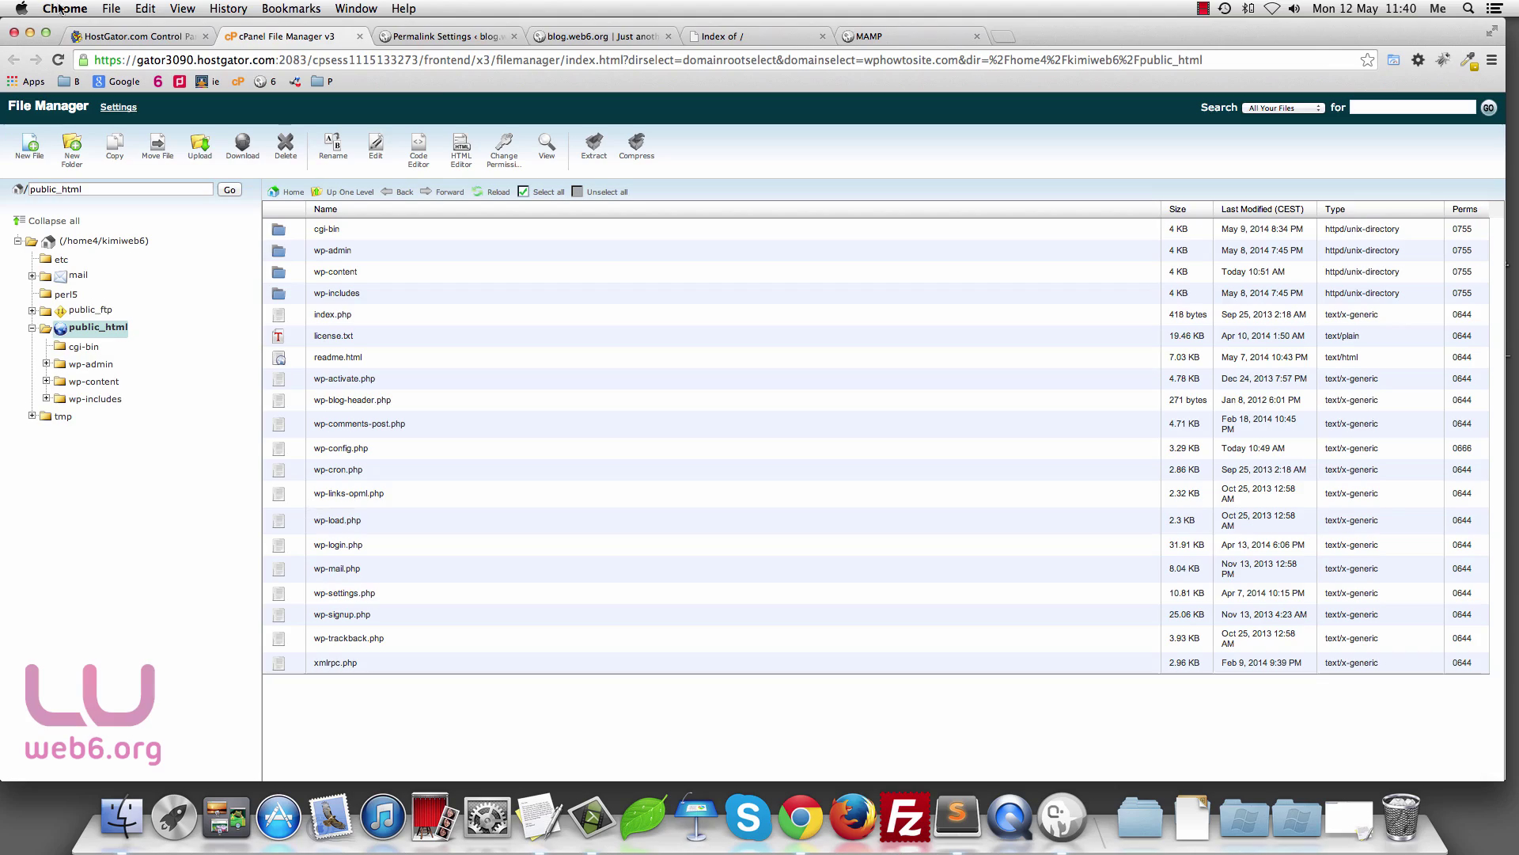
- Launch phpMyAdmin from the Databases section of the HostGator cPanel
{"action": "left_click", "coordinate": [148, 40]}
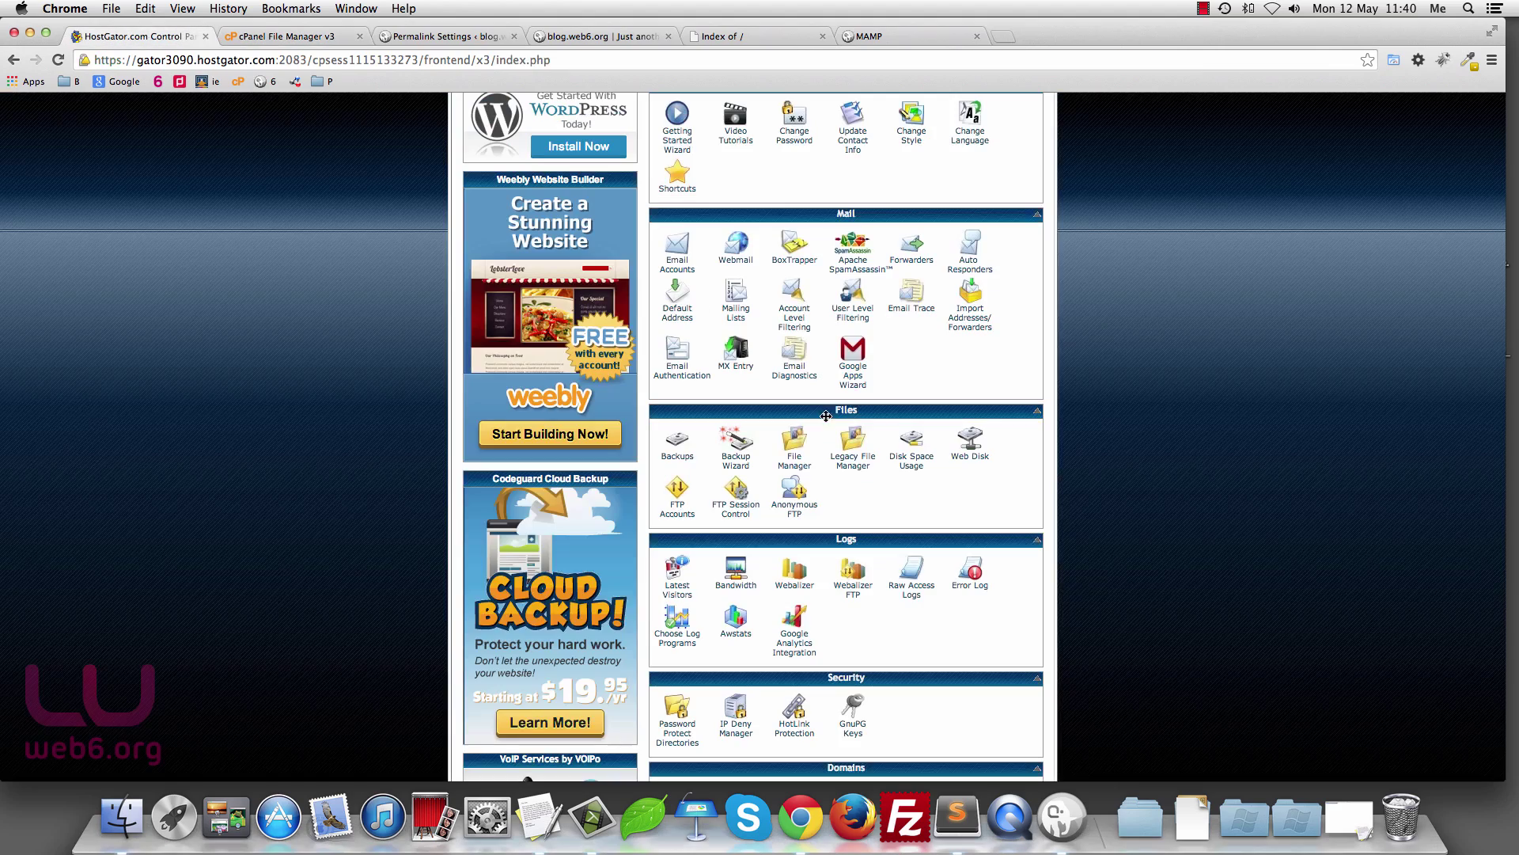
{"action": "scroll", "coordinate": [962, 453], "scroll_direction": "up", "scroll_amount": 5}
{"action": "scroll", "coordinate": [756, 428], "scroll_direction": "down", "scroll_amount": 15}
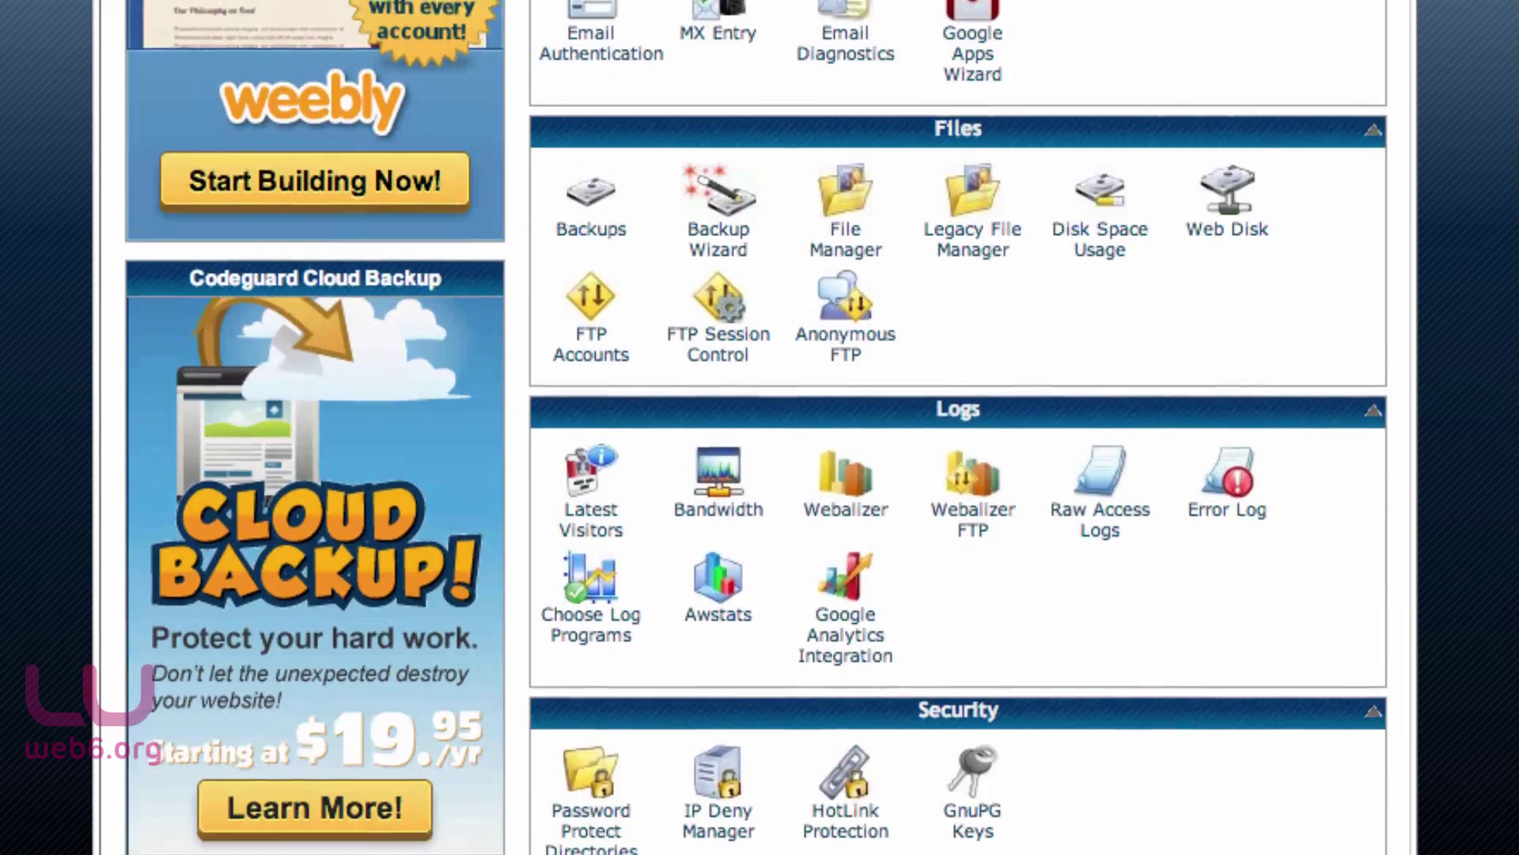
{"action": "scroll", "coordinate": [1293, 324], "scroll_direction": "down", "scroll_amount": 5}
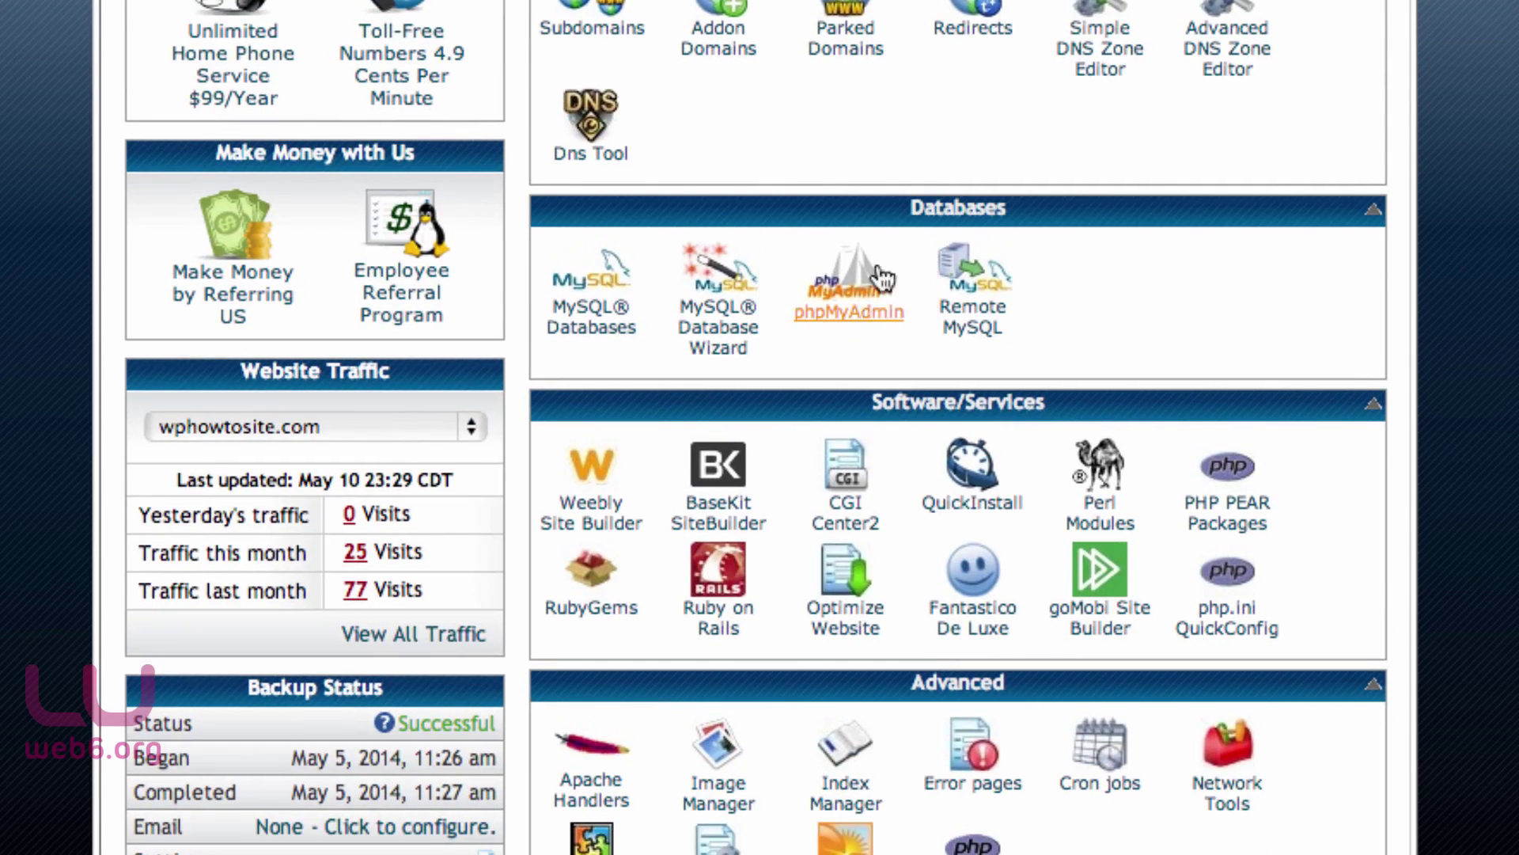
{"action": "left_click", "coordinate": [837, 316]}
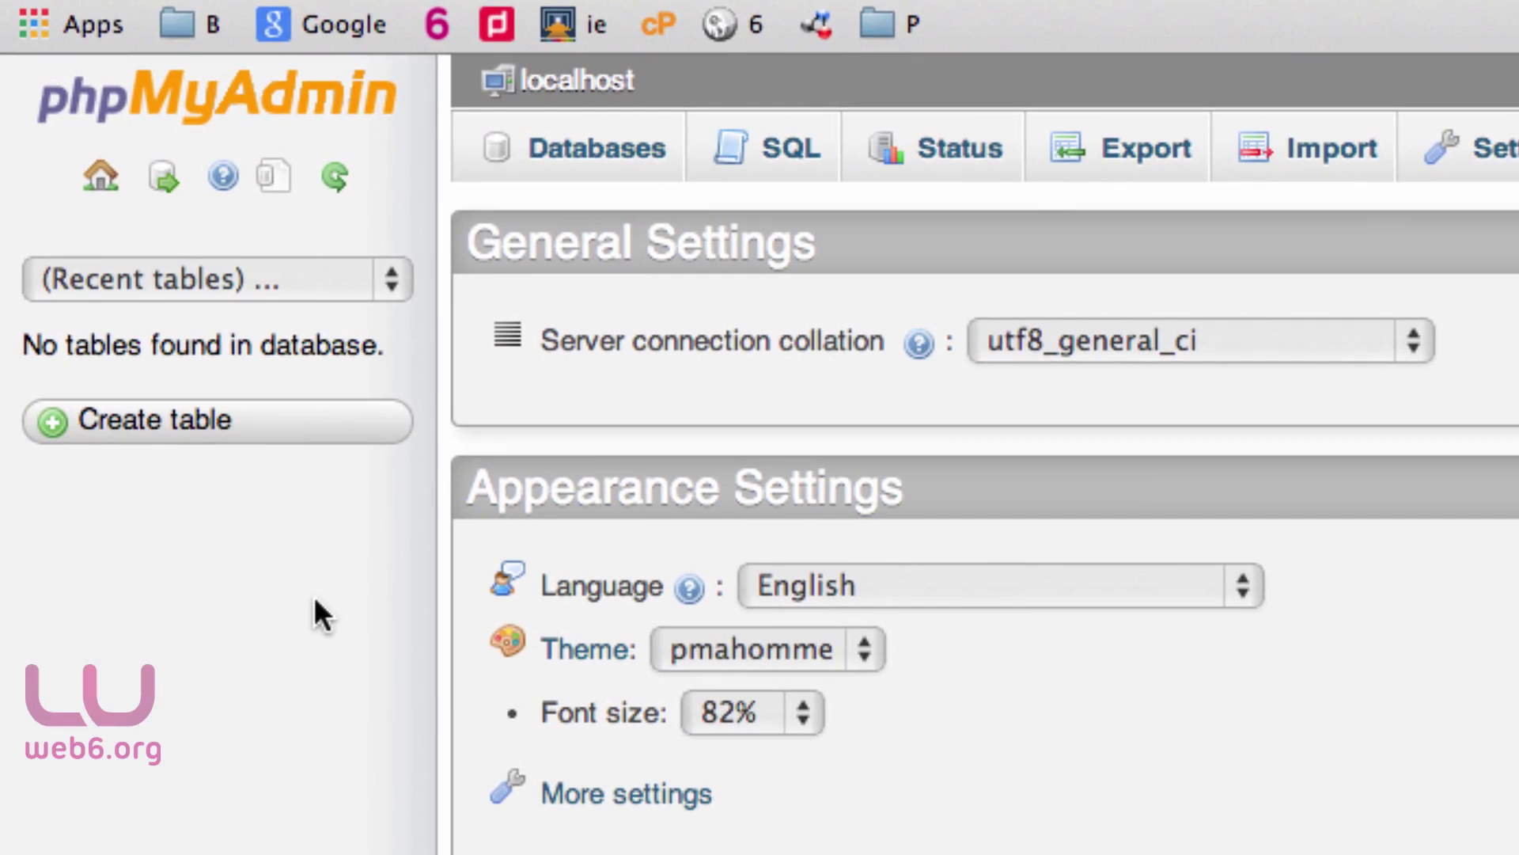
- Open the Import page of the live site's database in phpMyAdmin
{"action": "left_click", "coordinate": [599, 170]}
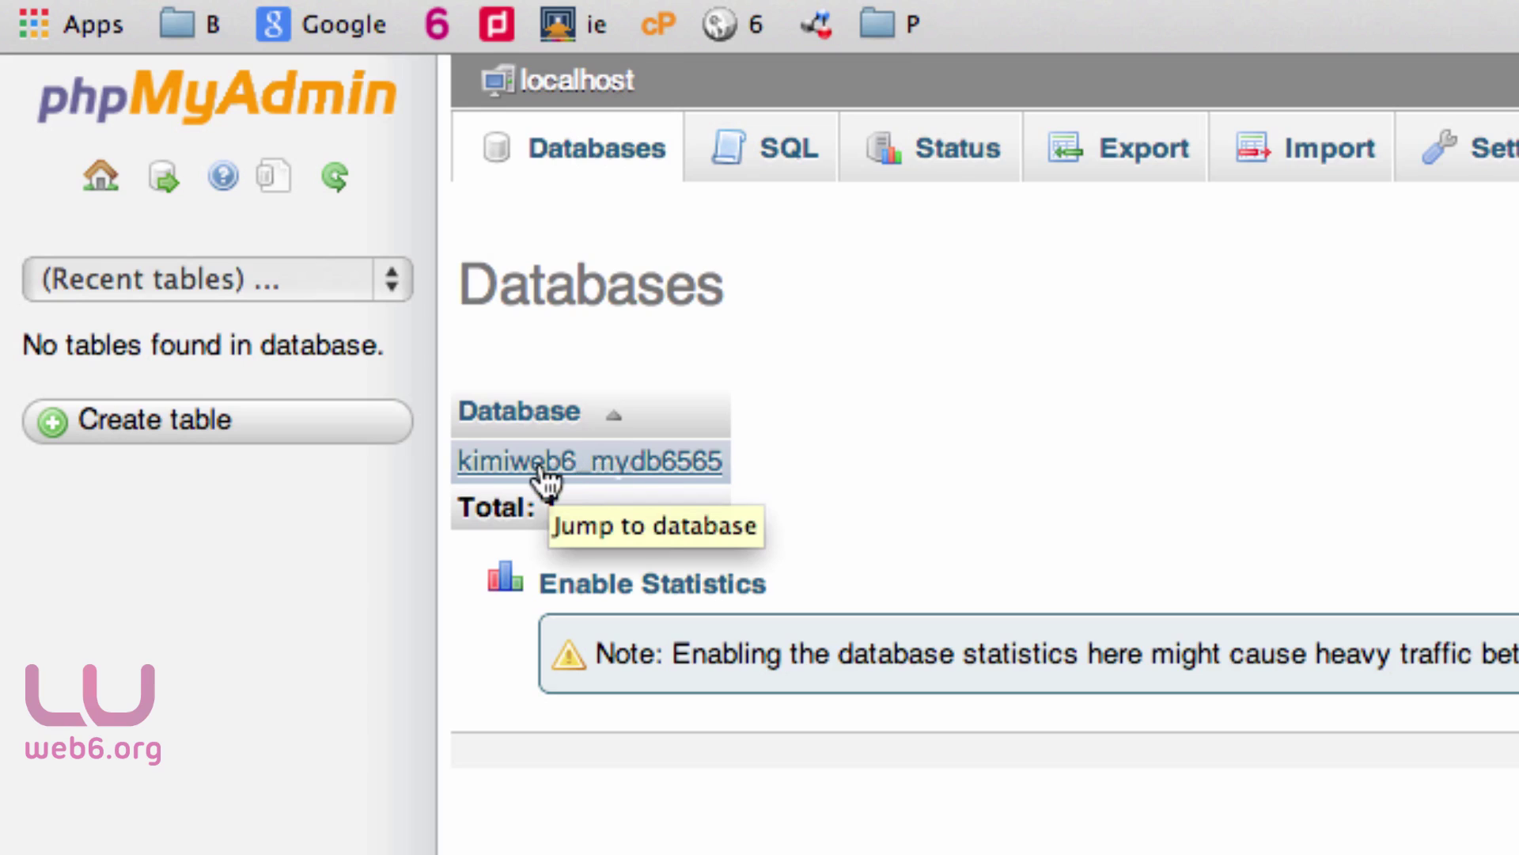
{"action": "left_click", "coordinate": [627, 474]}
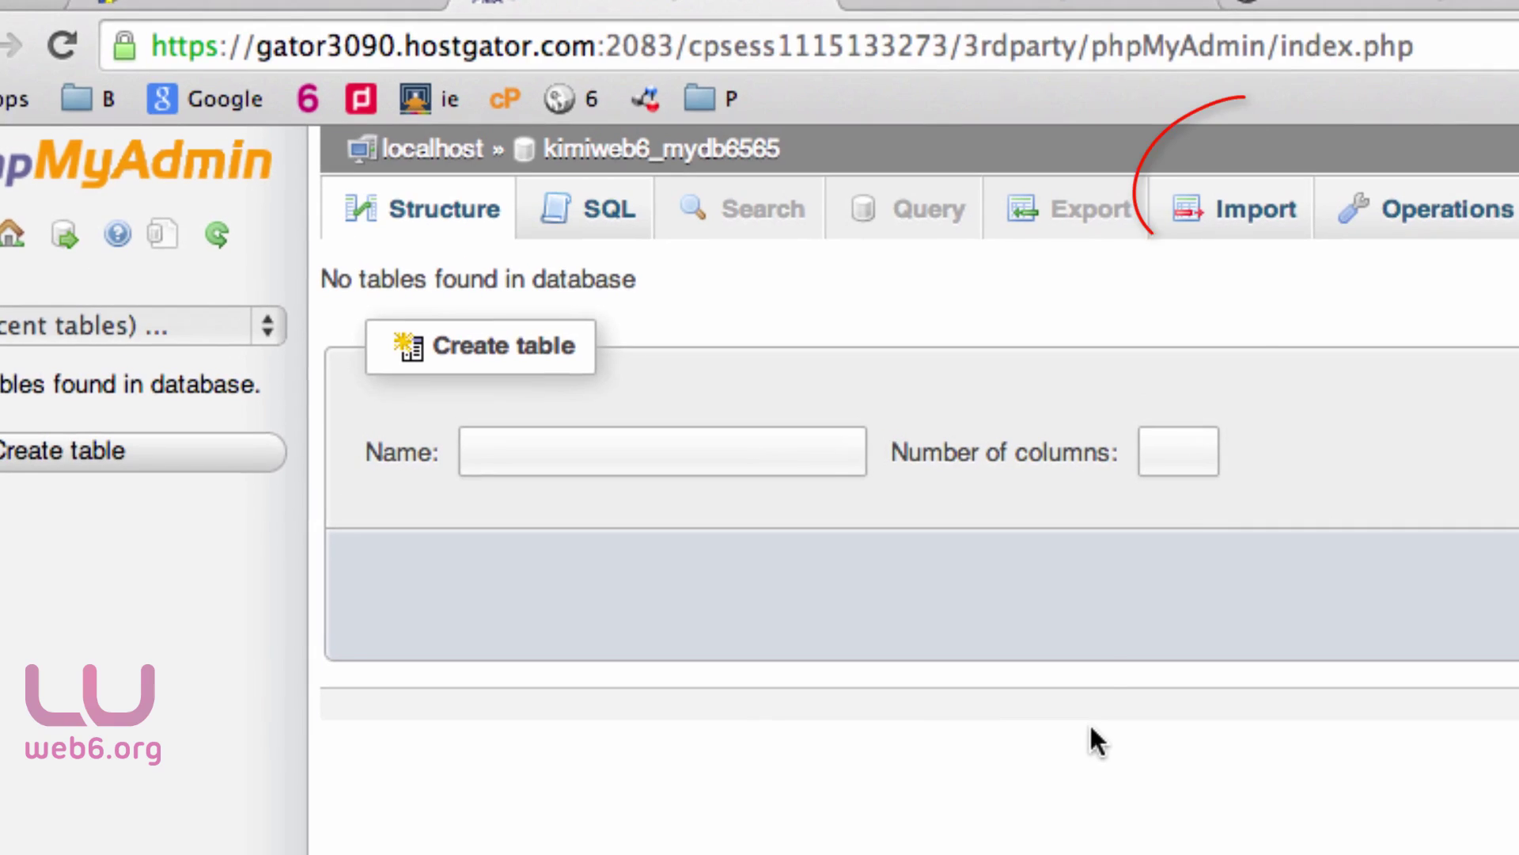
{"action": "left_click", "coordinate": [1252, 218]}
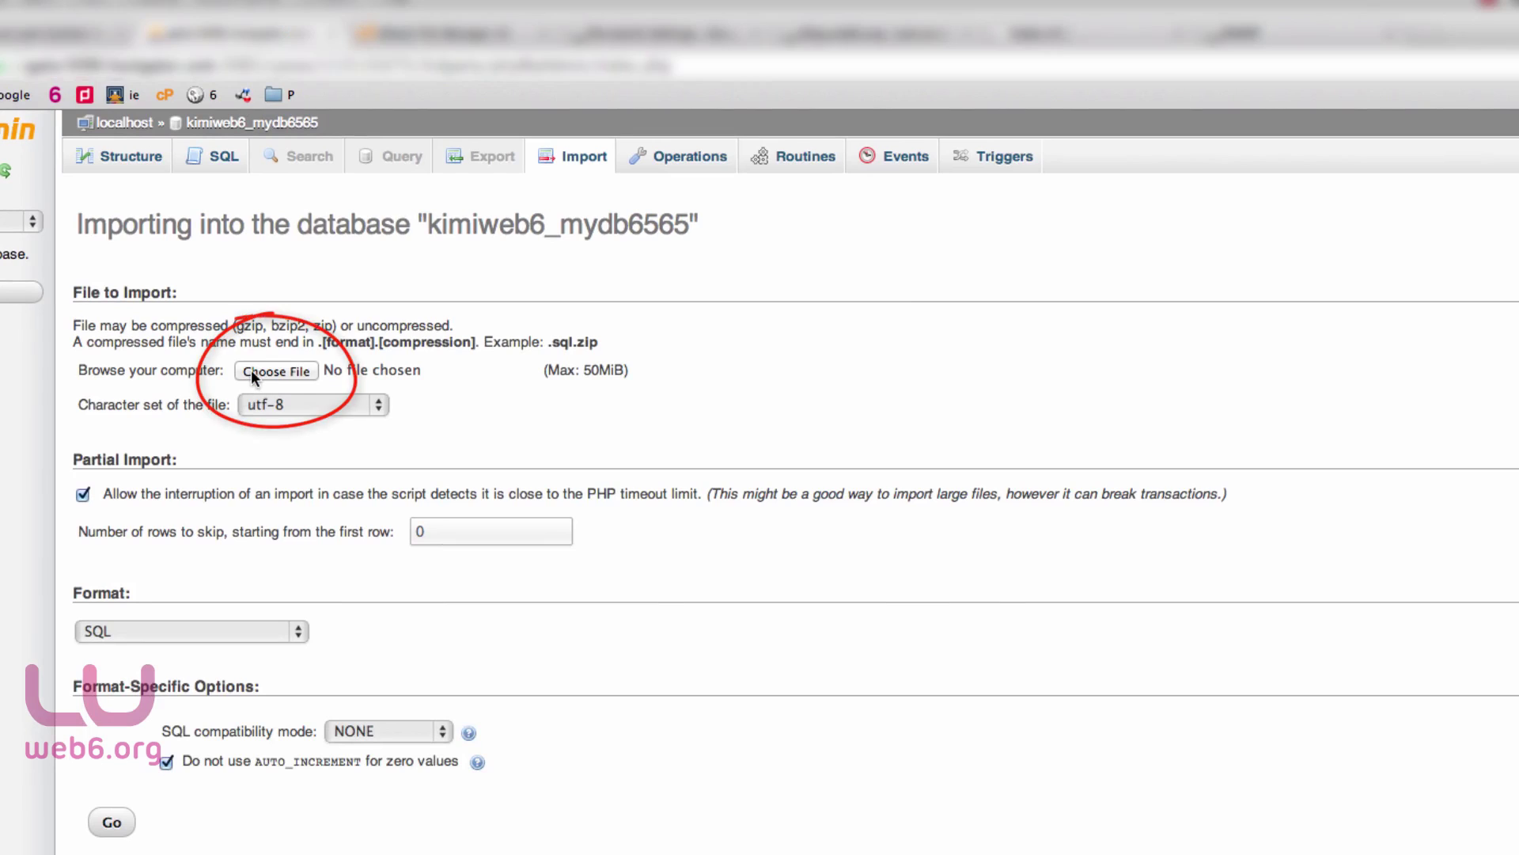
- Import blogweb6move.sql from the Desktop into the live database
{"action": "left_click", "coordinate": [276, 371]}
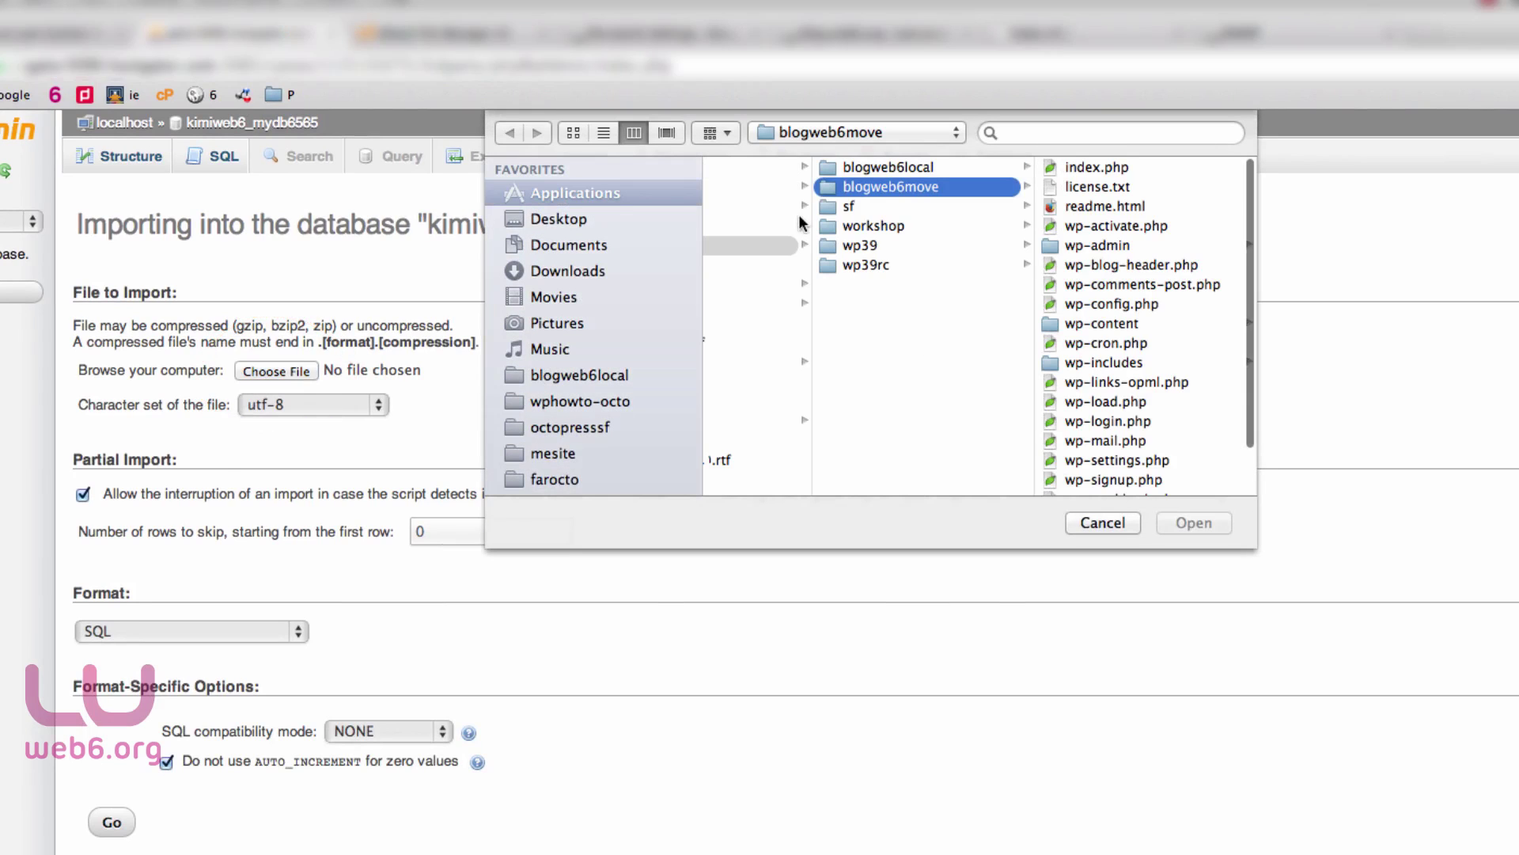
{"action": "left_click", "coordinate": [564, 220]}
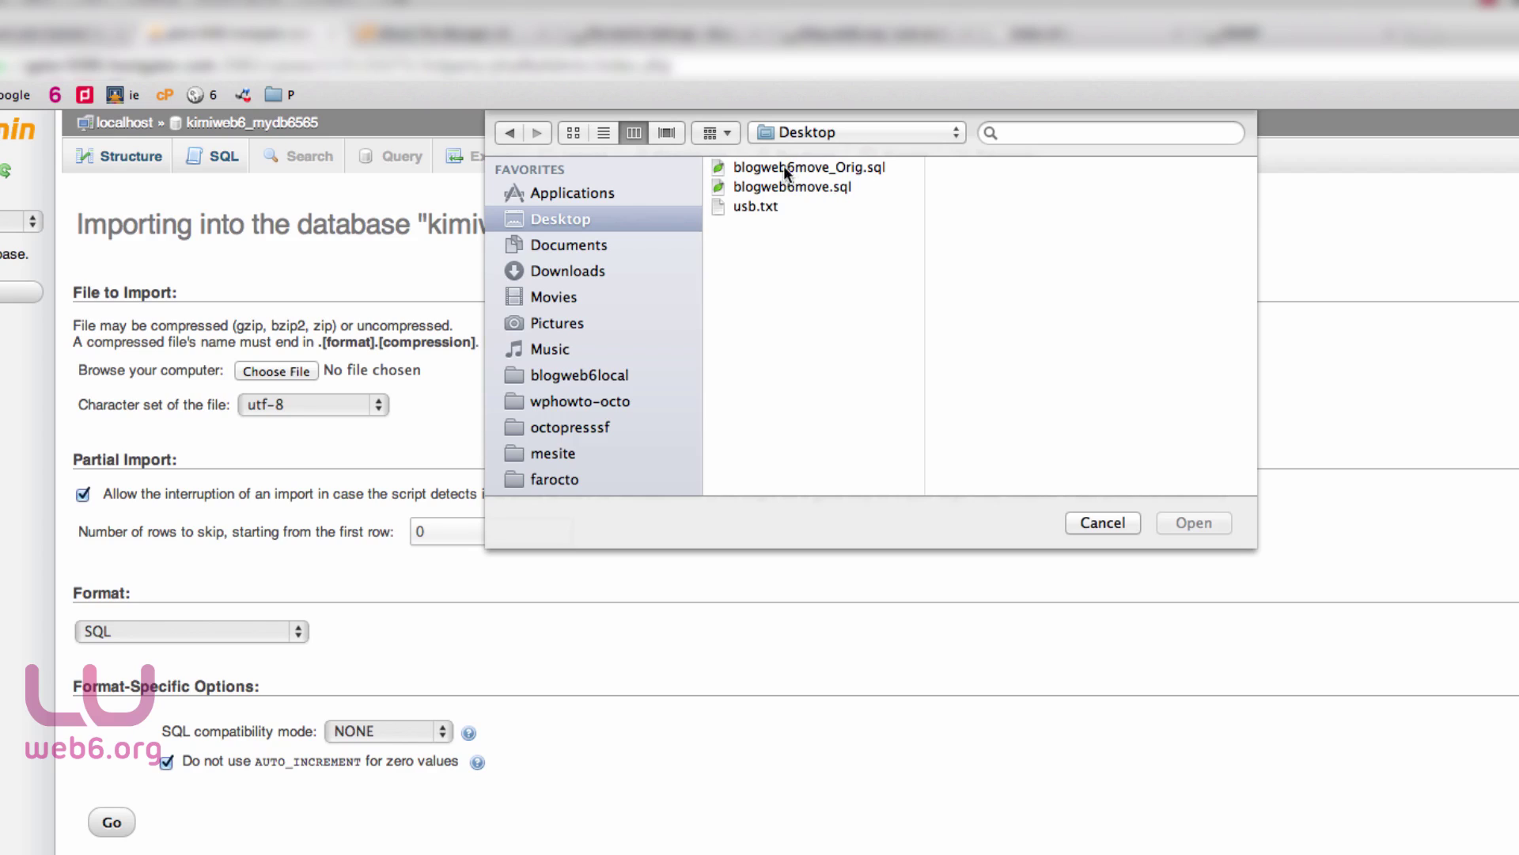
{"action": "left_click", "coordinate": [823, 186]}
{"action": "left_click", "coordinate": [1194, 524]}
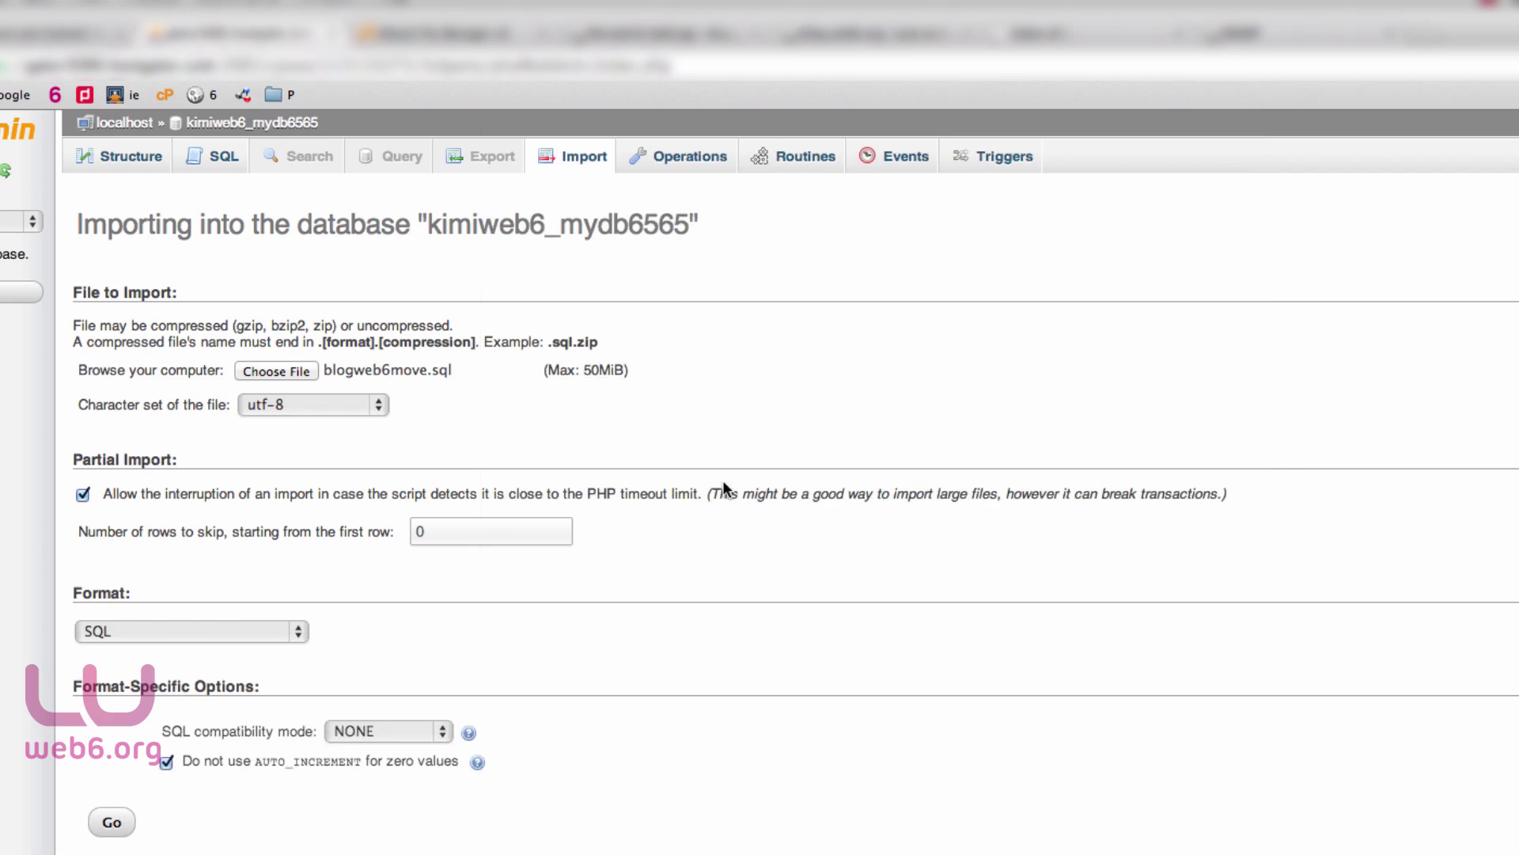
{"action": "left_click", "coordinate": [125, 836]}
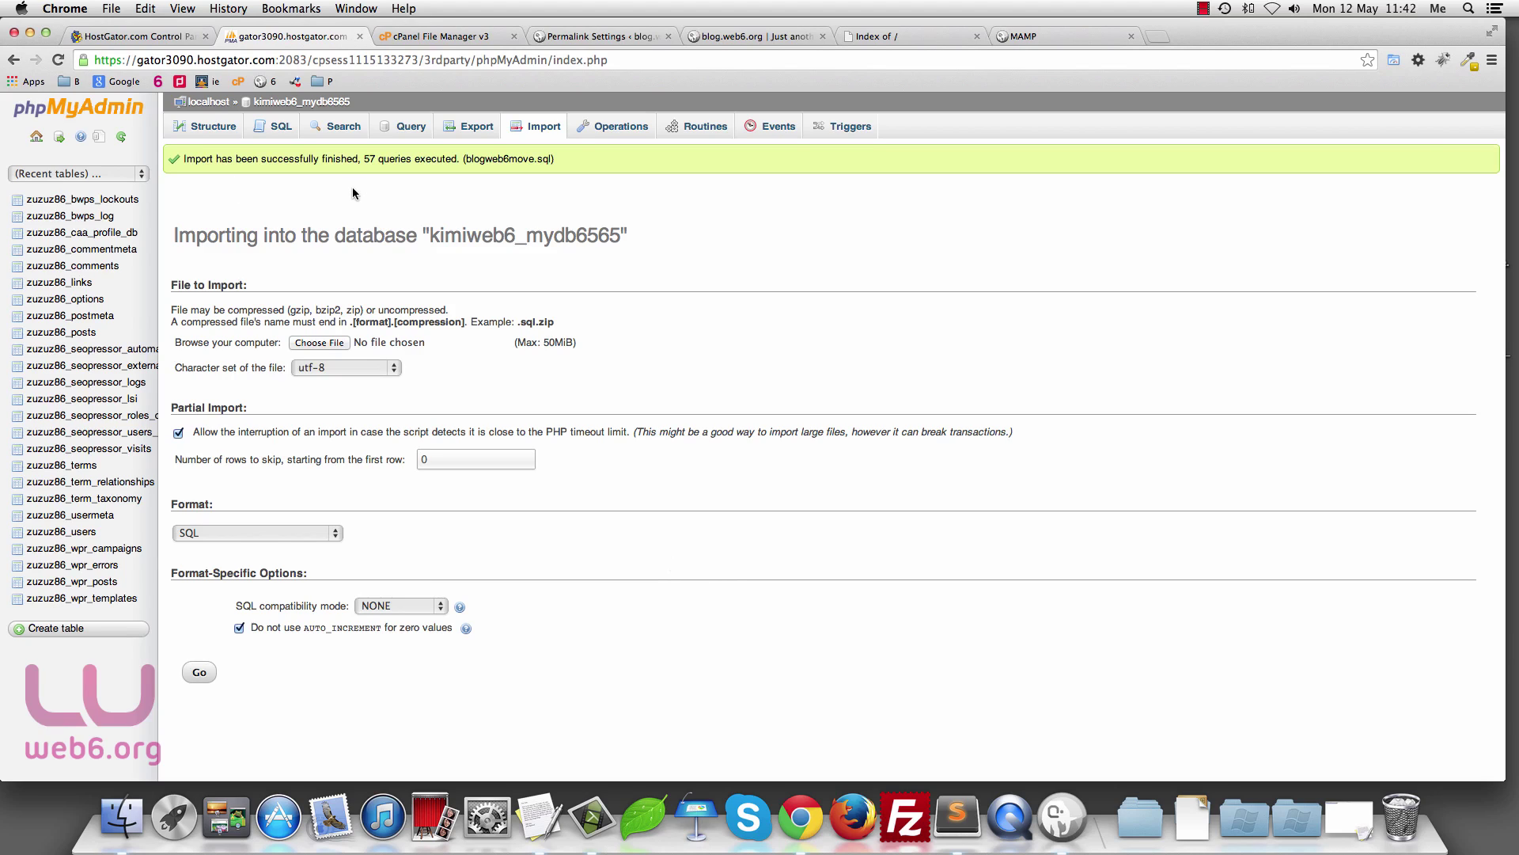
- Open /public_html/wp-config.php in File Manager's Code Editor
{"action": "left_click", "coordinate": [453, 36]}
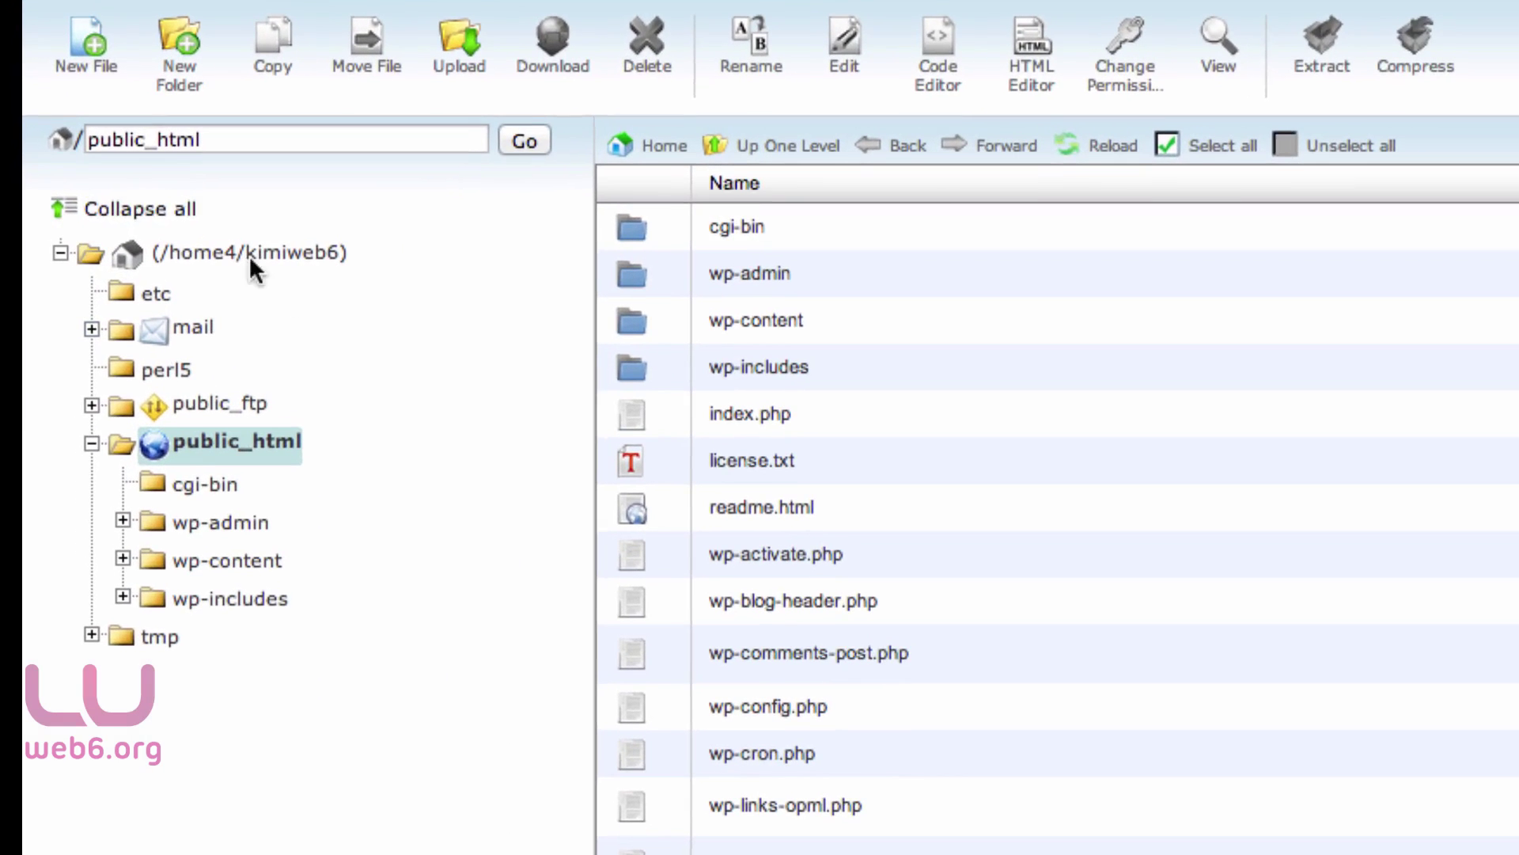
{"action": "left_click", "coordinate": [628, 708]}
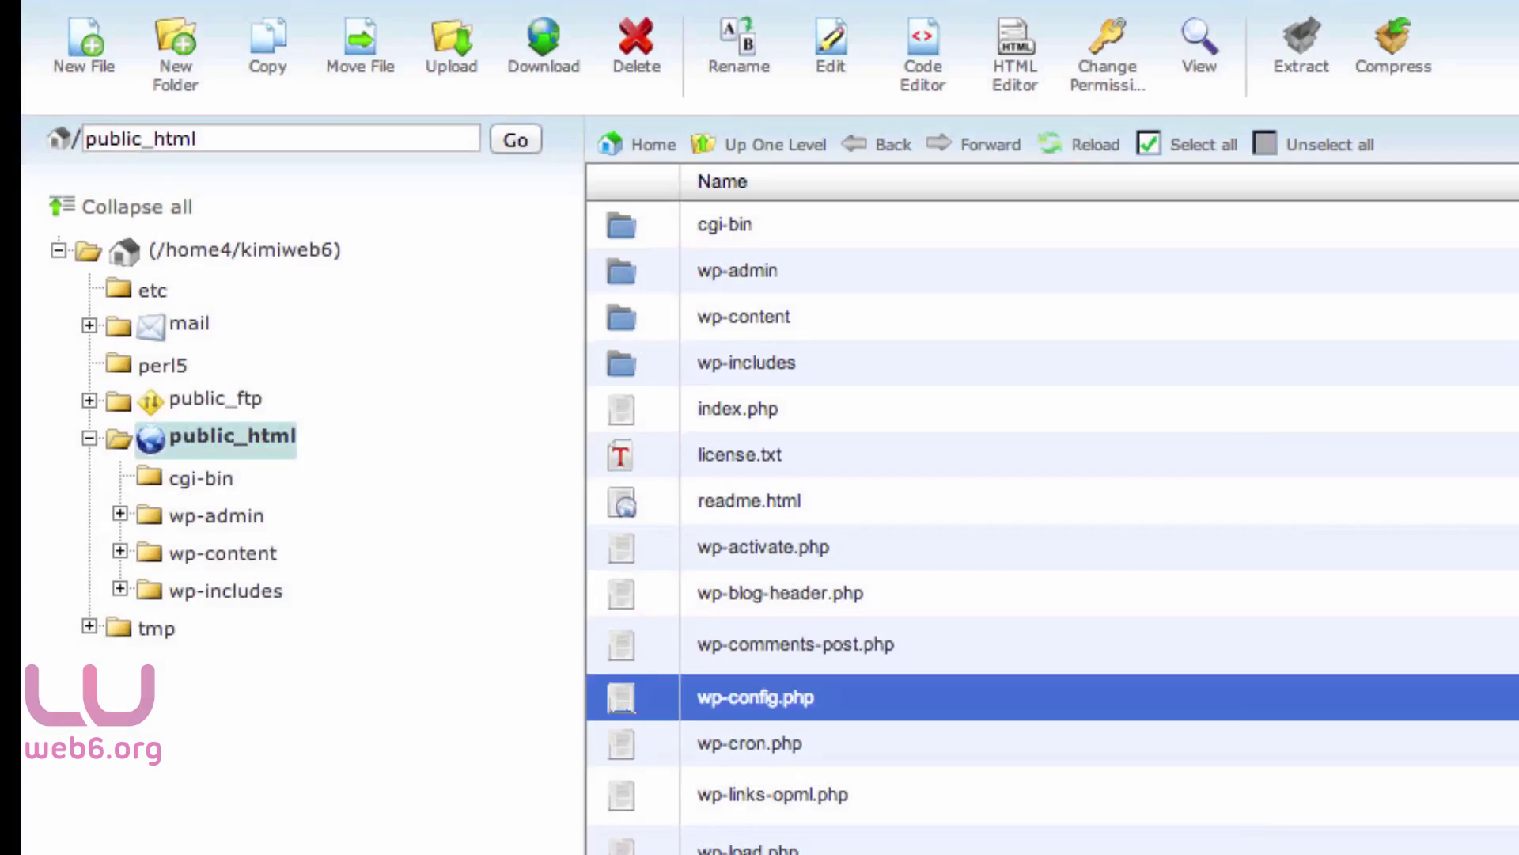
{"action": "left_click", "coordinate": [936, 89]}
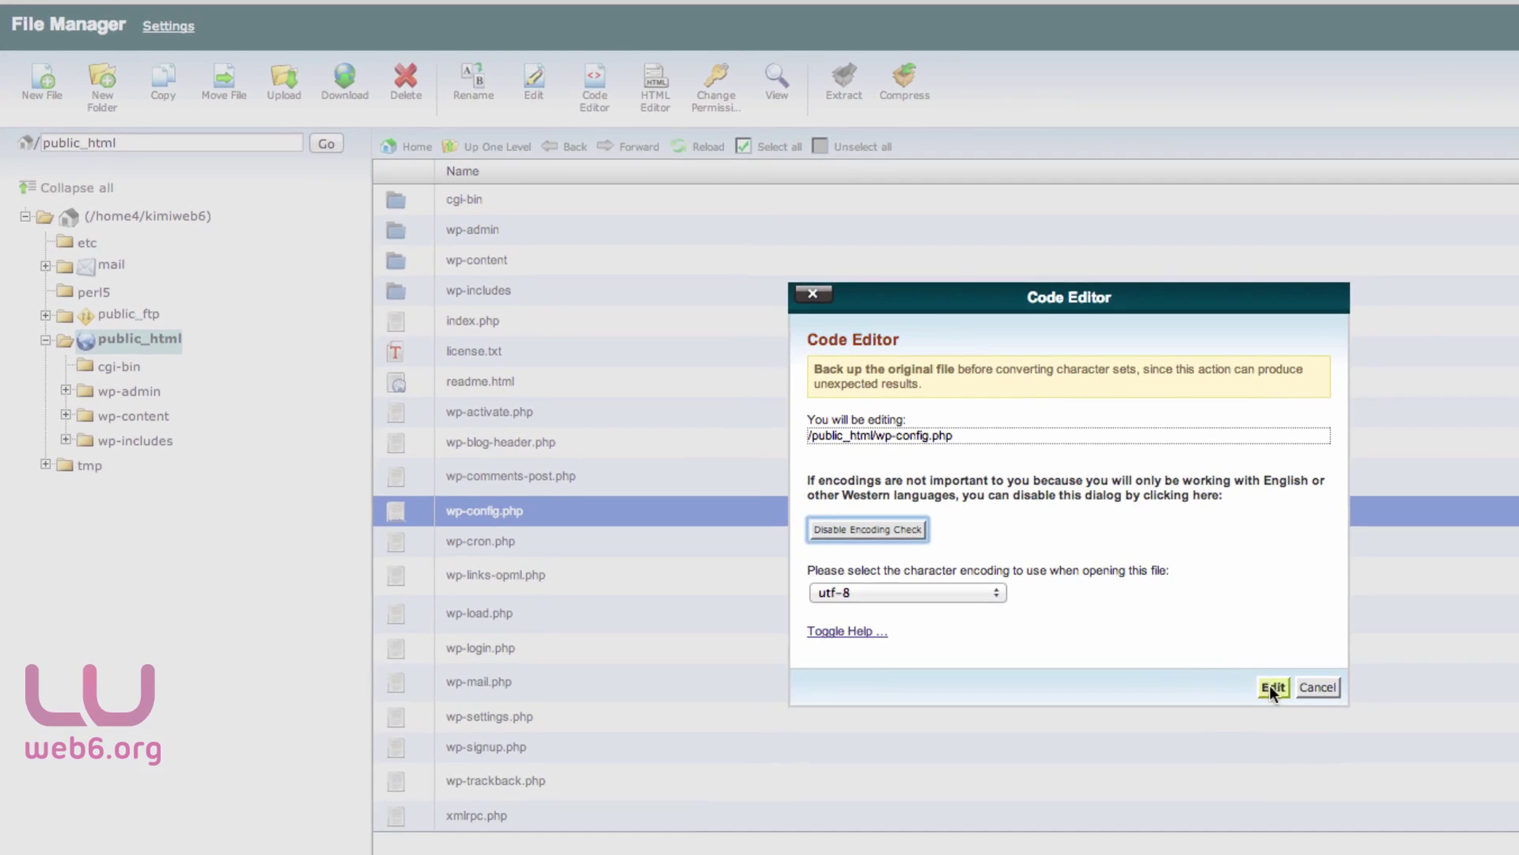
- Replace blogweb6move in DB_NAME with the live database name copied from phpMyAdmin
{"action": "left_click", "coordinate": [1270, 687]}
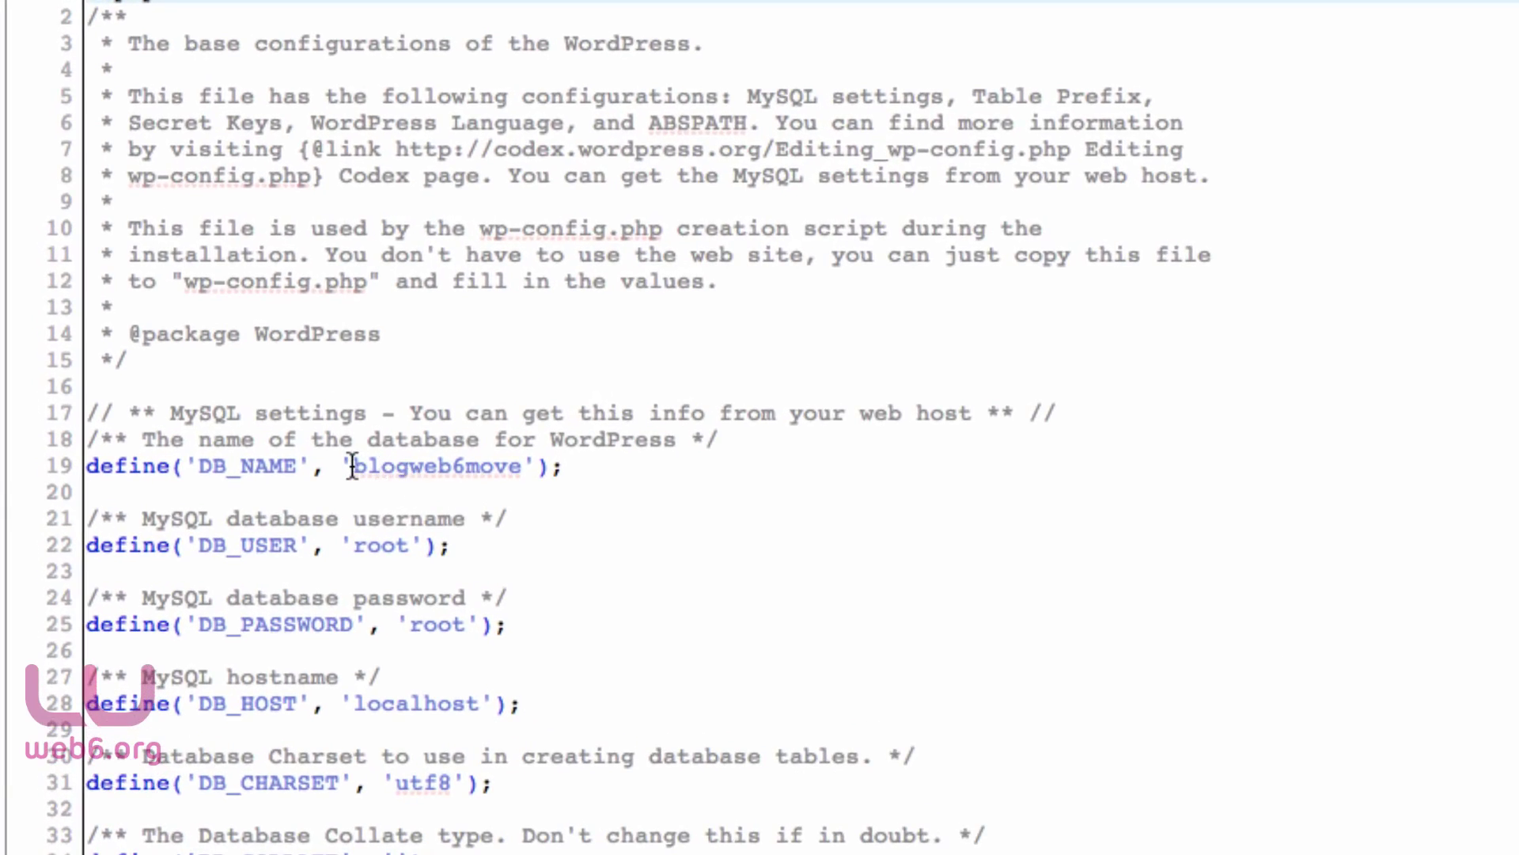
{"action": "left_click_drag", "start_coordinate": [281, 416], "coordinate": [327, 416]}
{"action": "left_click_drag", "start_coordinate": [411, 466], "coordinate": [523, 467]}
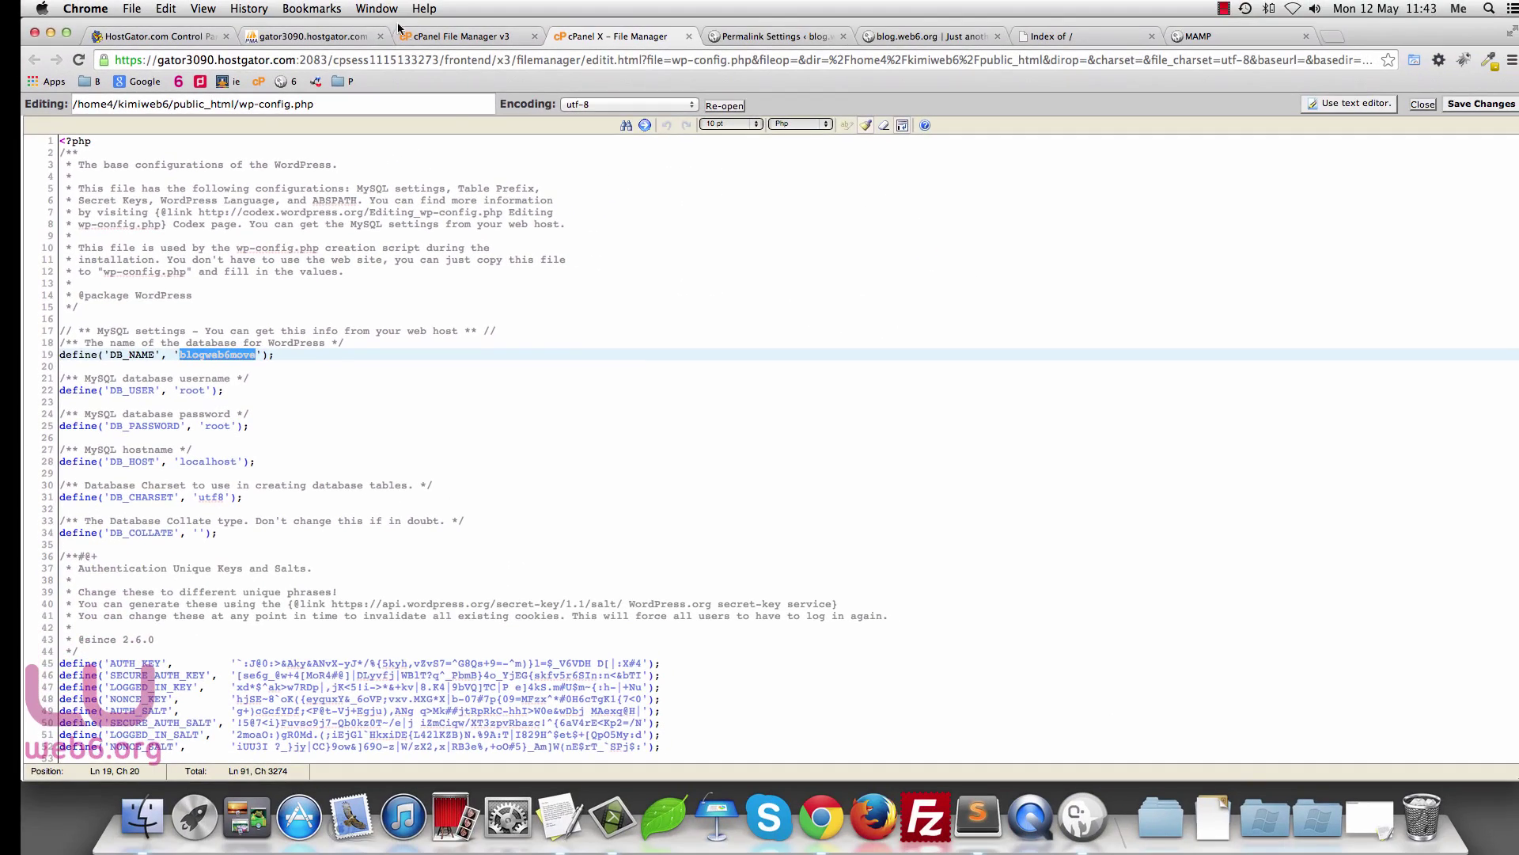
{"action": "left_click", "coordinate": [380, 35]}
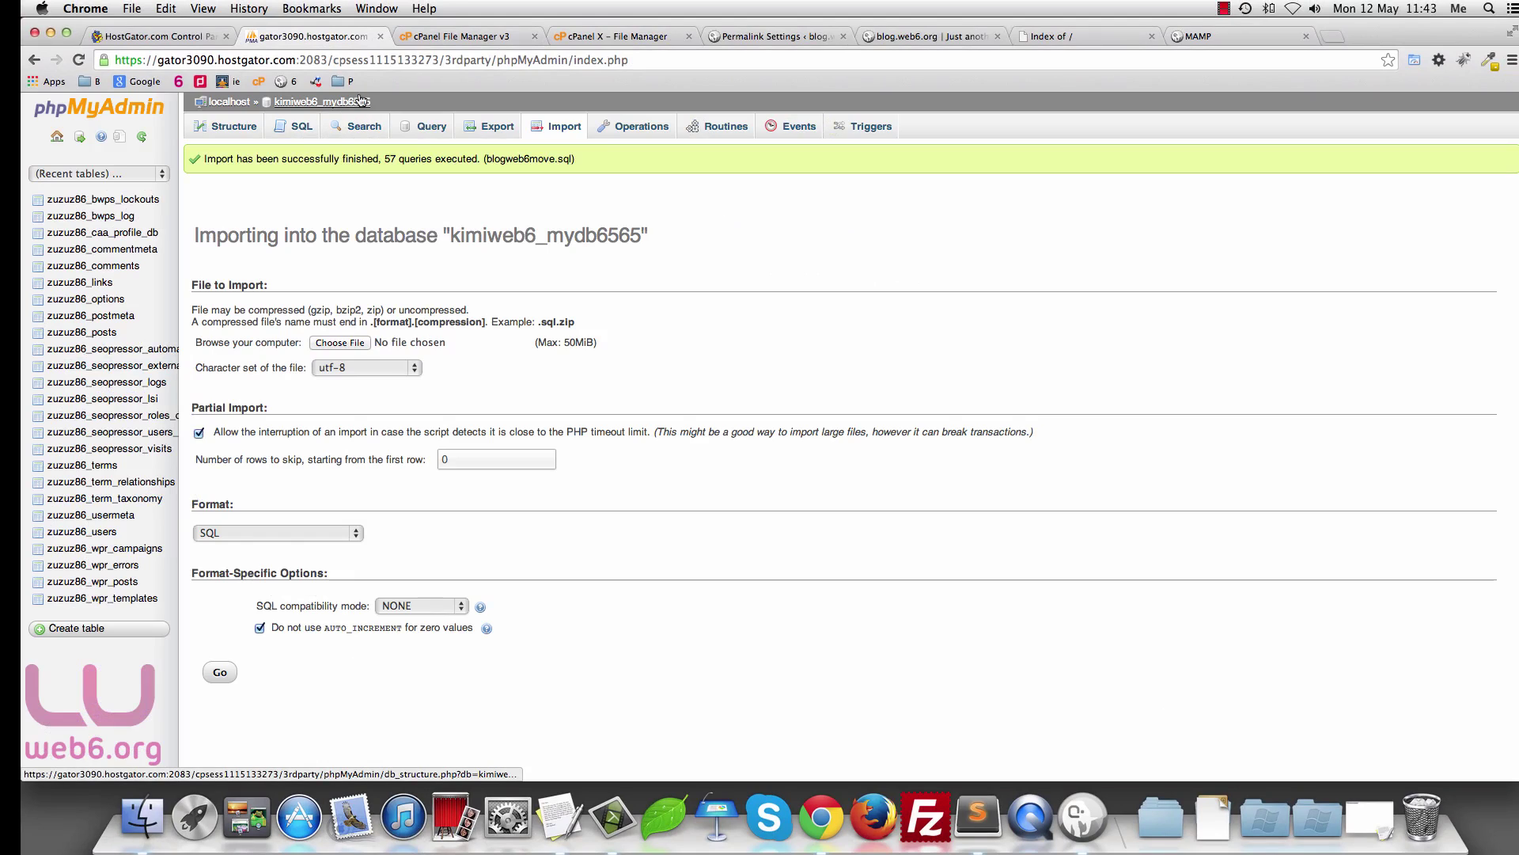
{"action": "left_click_drag", "start_coordinate": [450, 235], "coordinate": [634, 235]}
{"action": "key", "text": "super+c"}
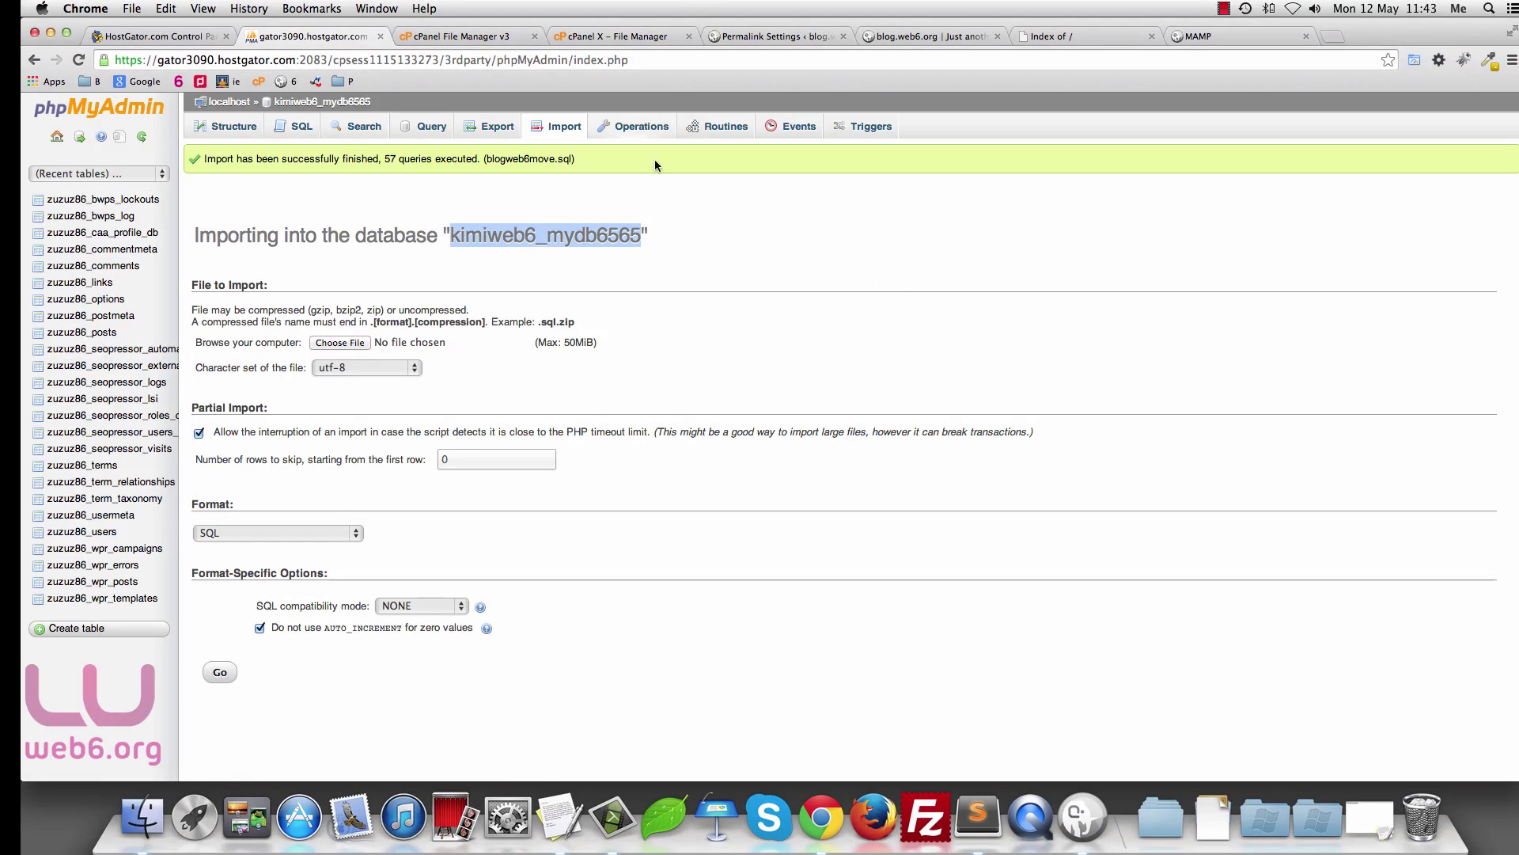
{"action": "left_click", "coordinate": [647, 38]}
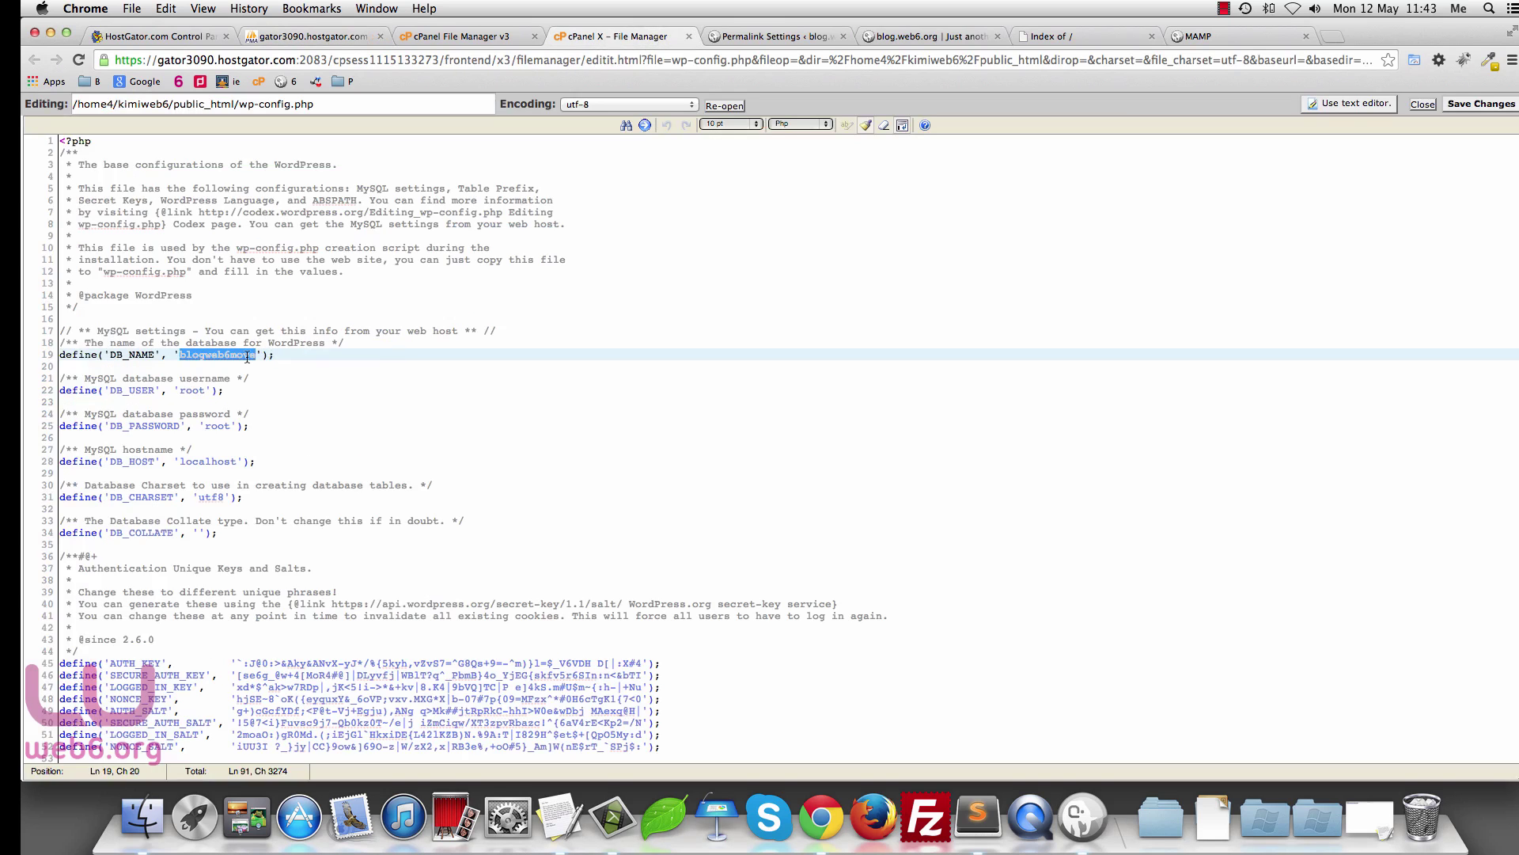
{"action": "key", "text": "super+v"}
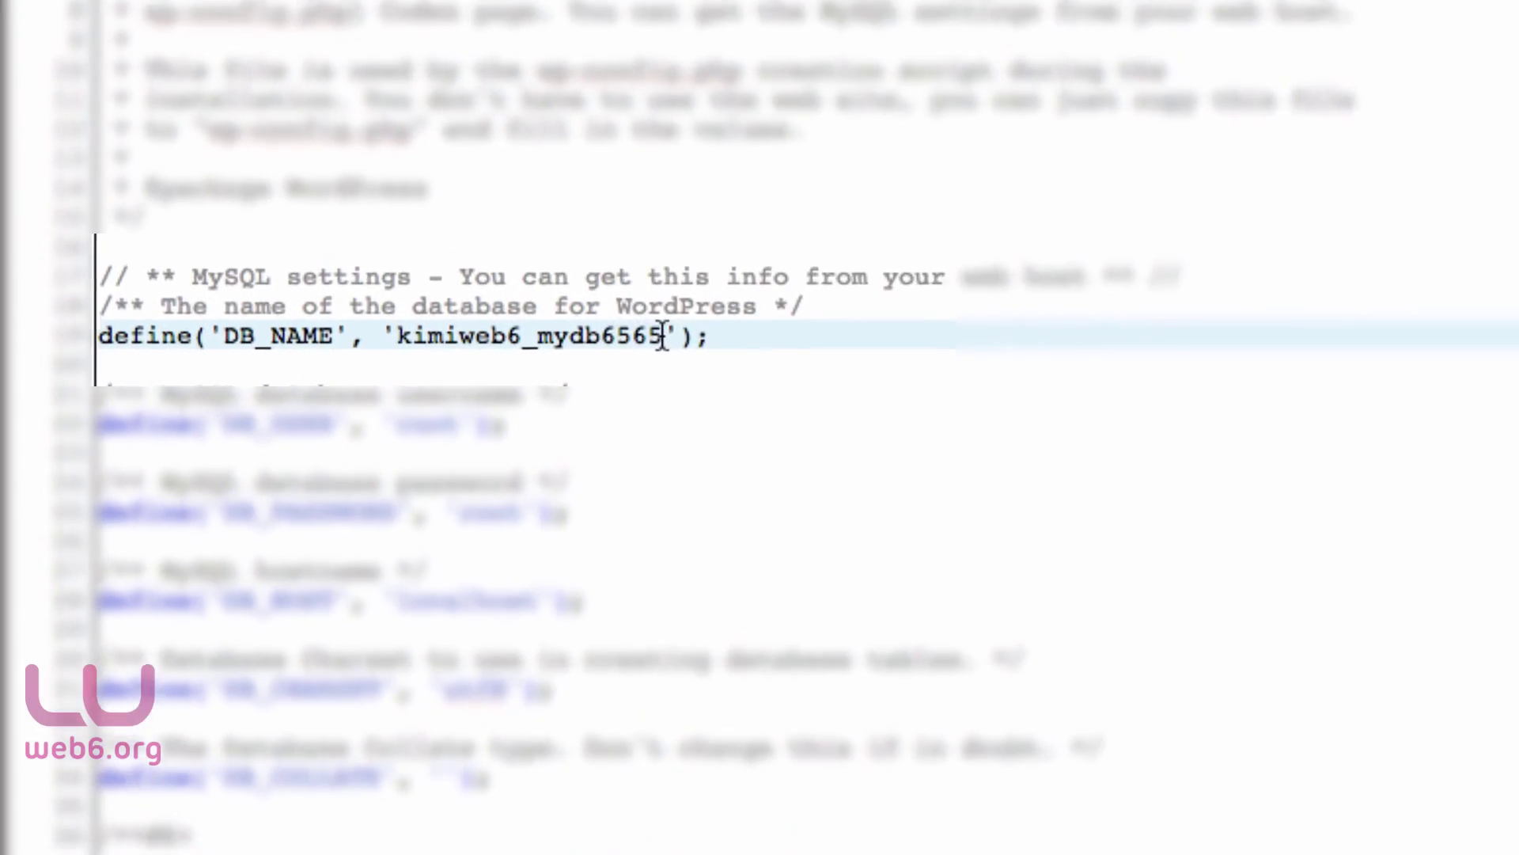
- Check the new DB_NAME value, save wp-config.php and close its editor tab
{"action": "left_click_drag", "start_coordinate": [286, 356], "coordinate": [193, 356]}
{"action": "left_click_drag", "start_coordinate": [456, 338], "coordinate": [408, 340]}
{"action": "left_click", "coordinate": [416, 342]}
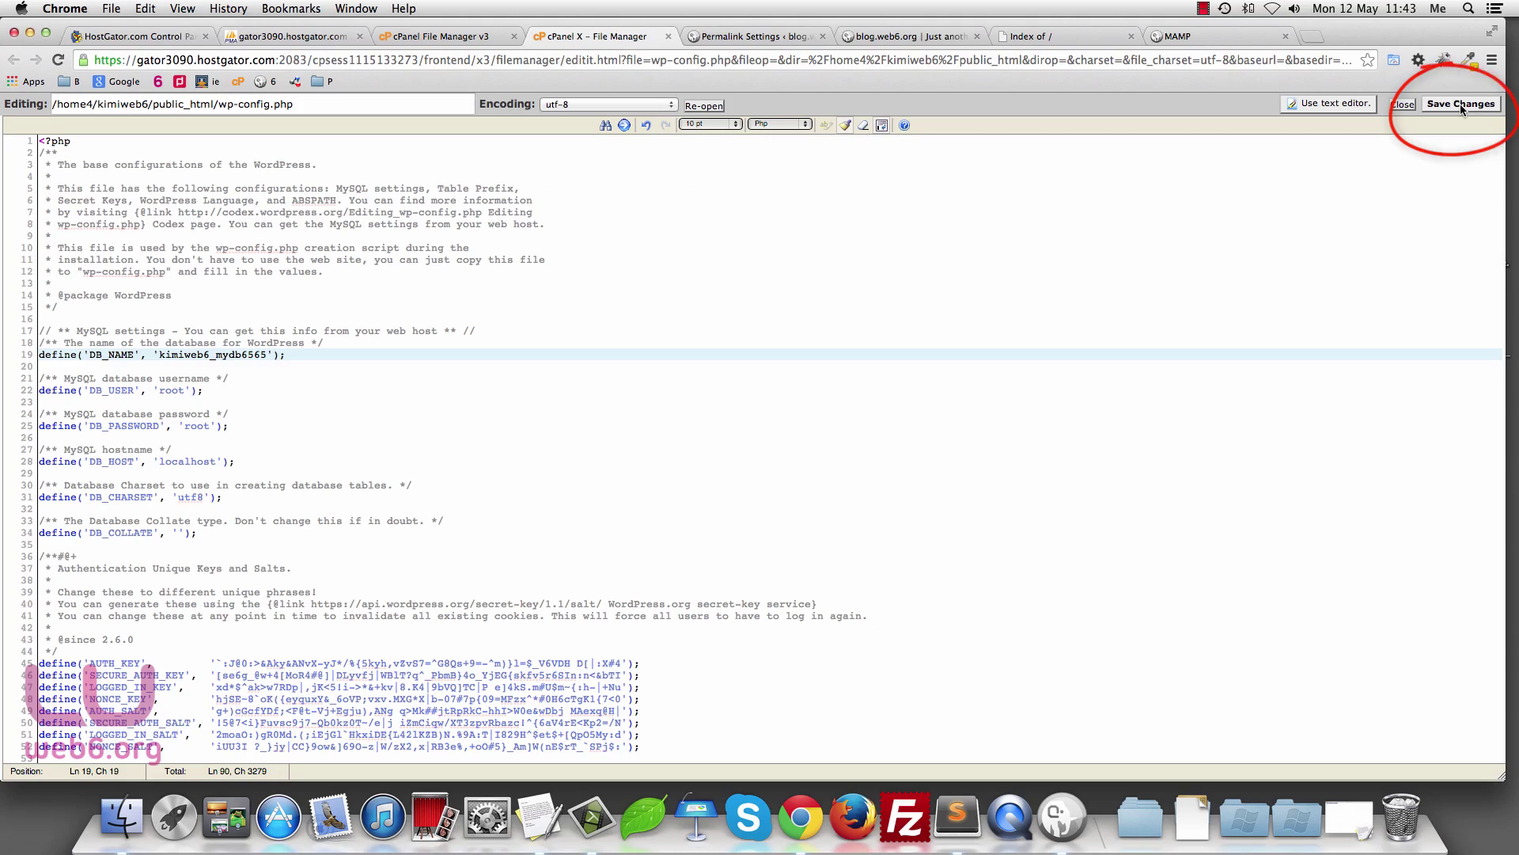
{"action": "left_click", "coordinate": [1462, 109]}
{"action": "scroll", "coordinate": [669, 285], "scroll_direction": "down", "scroll_amount": 5}
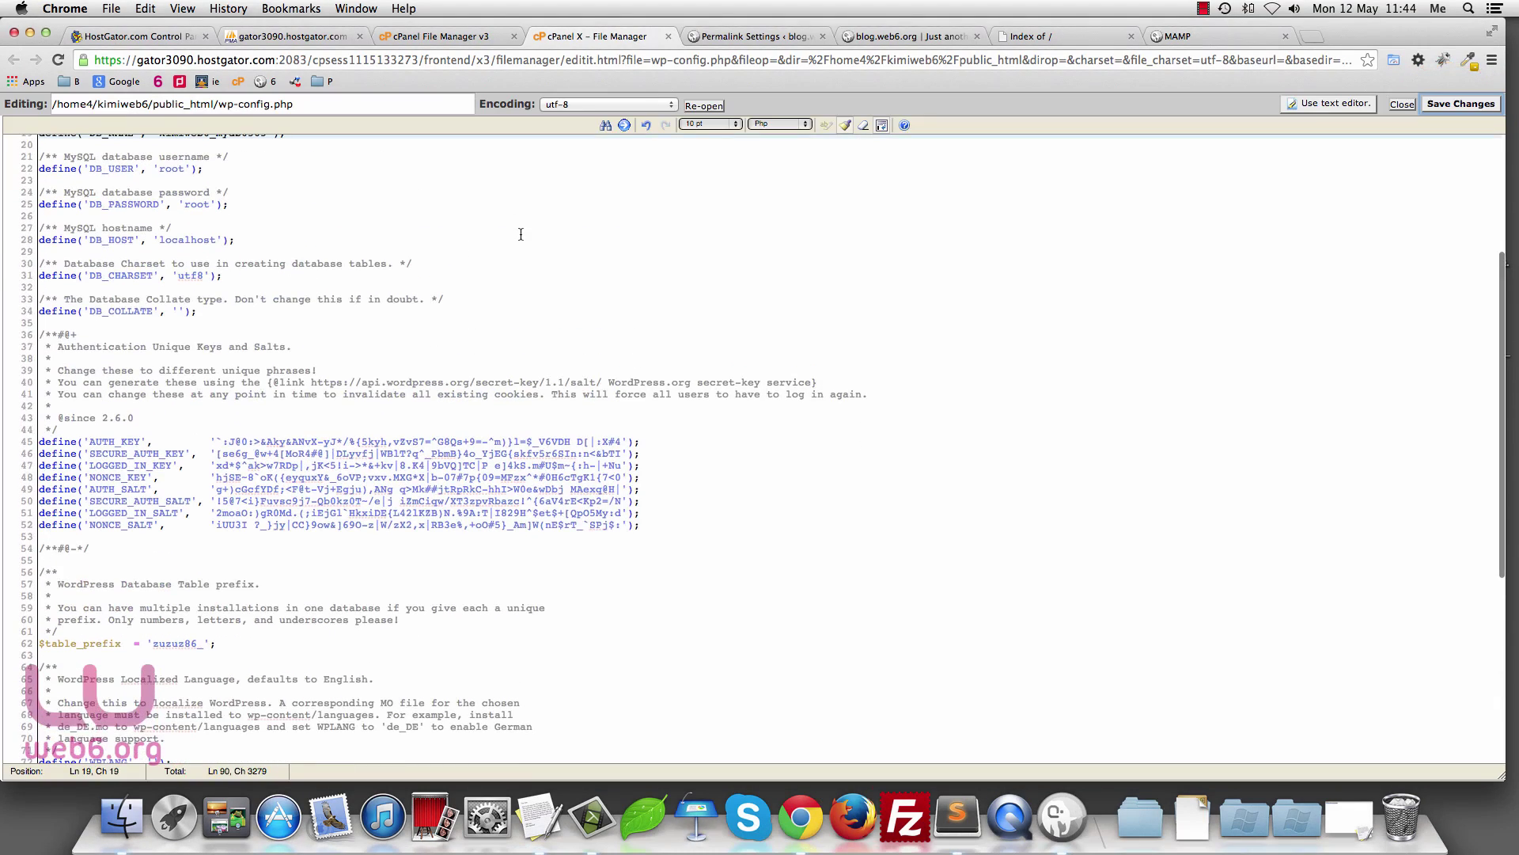
{"action": "scroll", "coordinate": [606, 285], "scroll_direction": "up", "scroll_amount": 4}
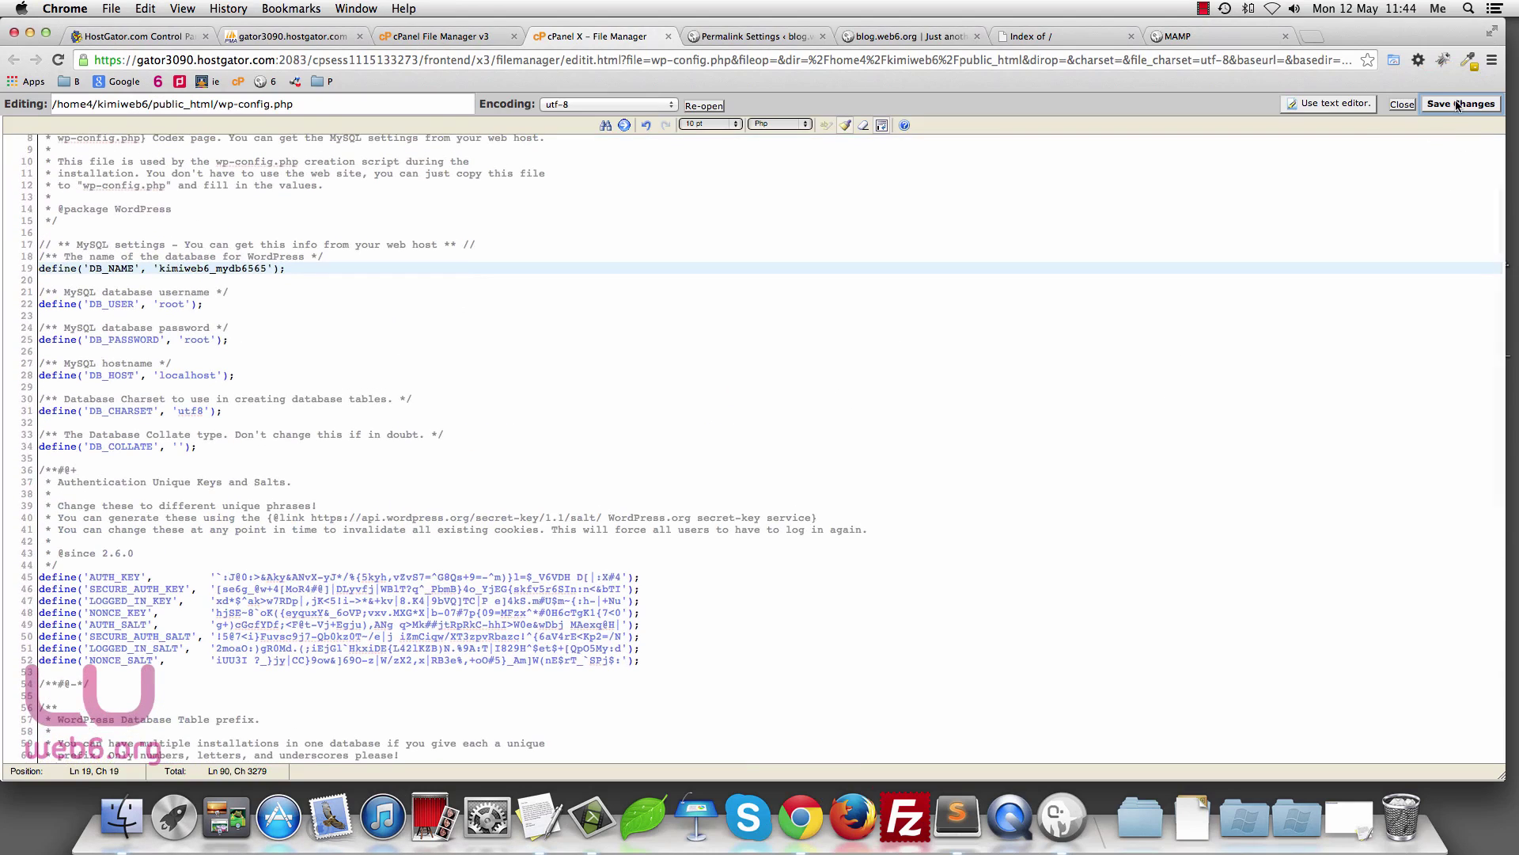
{"action": "left_click", "coordinate": [669, 37]}
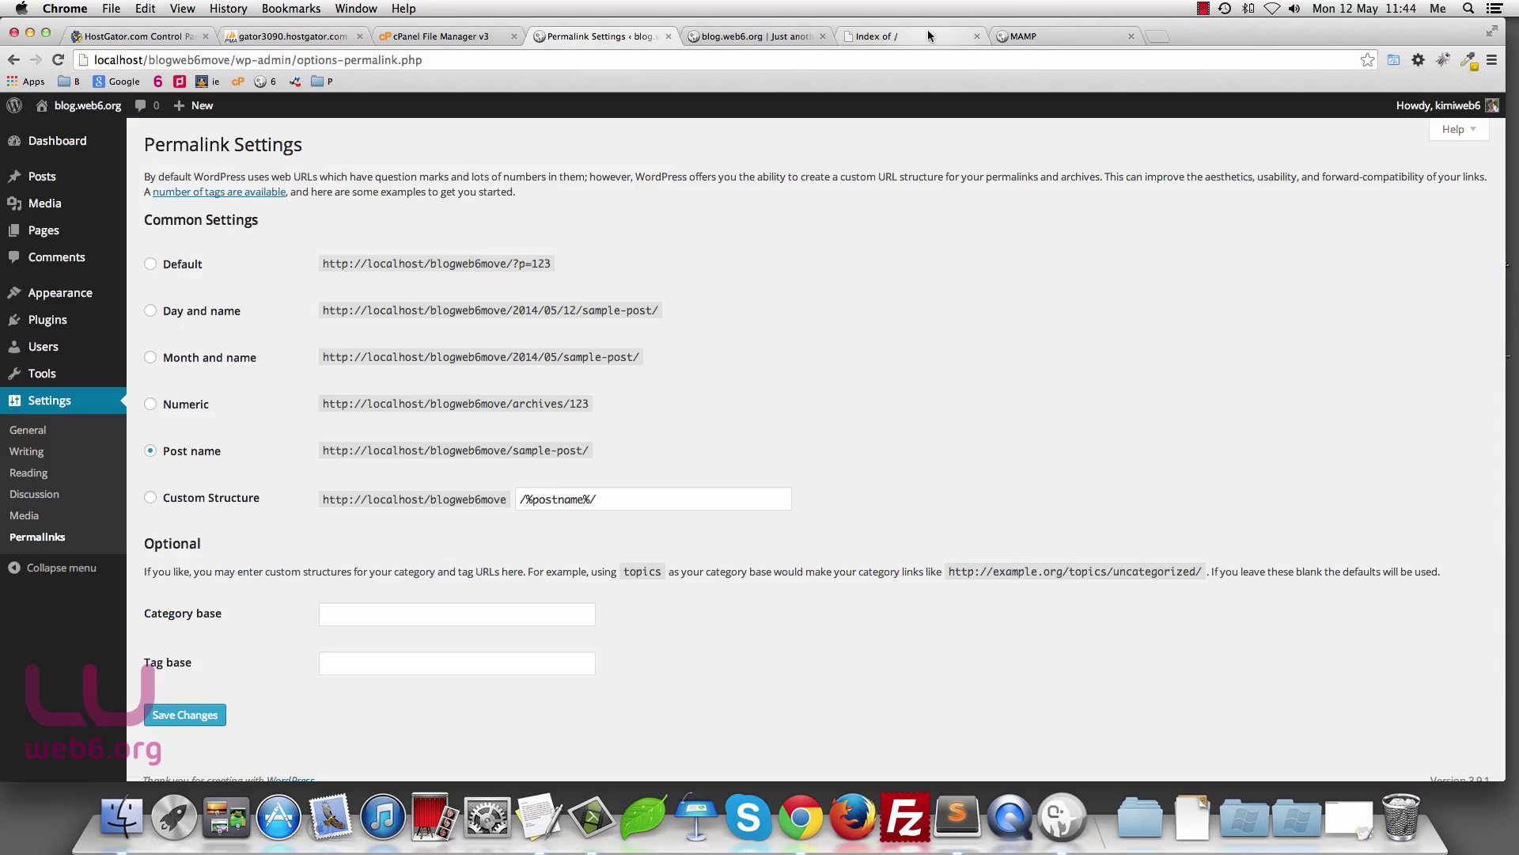
- Reload wphowtosite.com to see the database connection error, then reopen wp-config.php in the Code Editor
{"action": "left_click", "coordinate": [927, 32]}
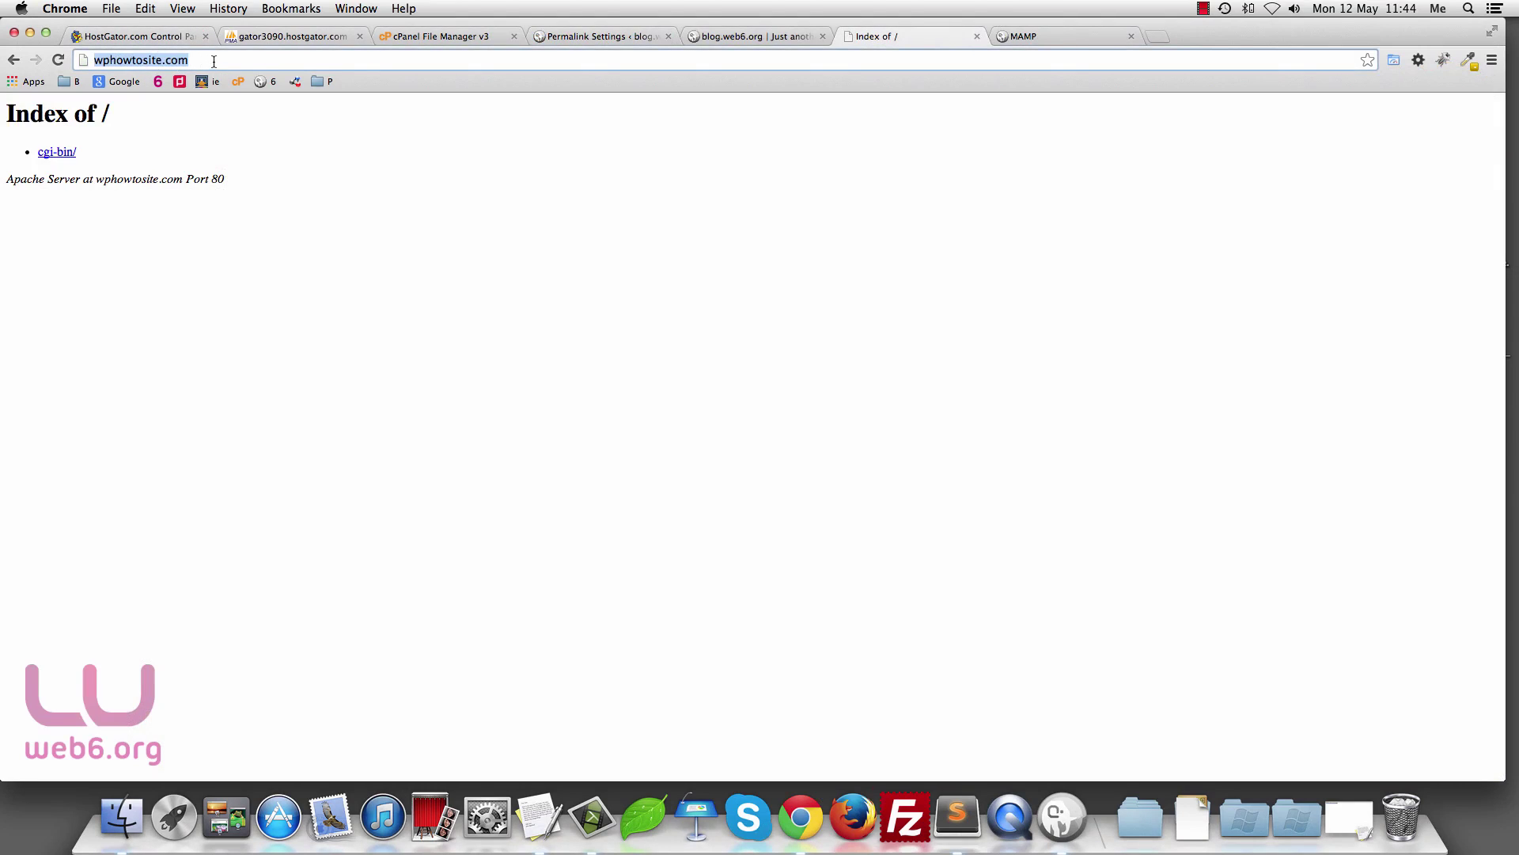
{"action": "left_click", "coordinate": [219, 58]}
{"action": "left_click", "coordinate": [64, 54]}
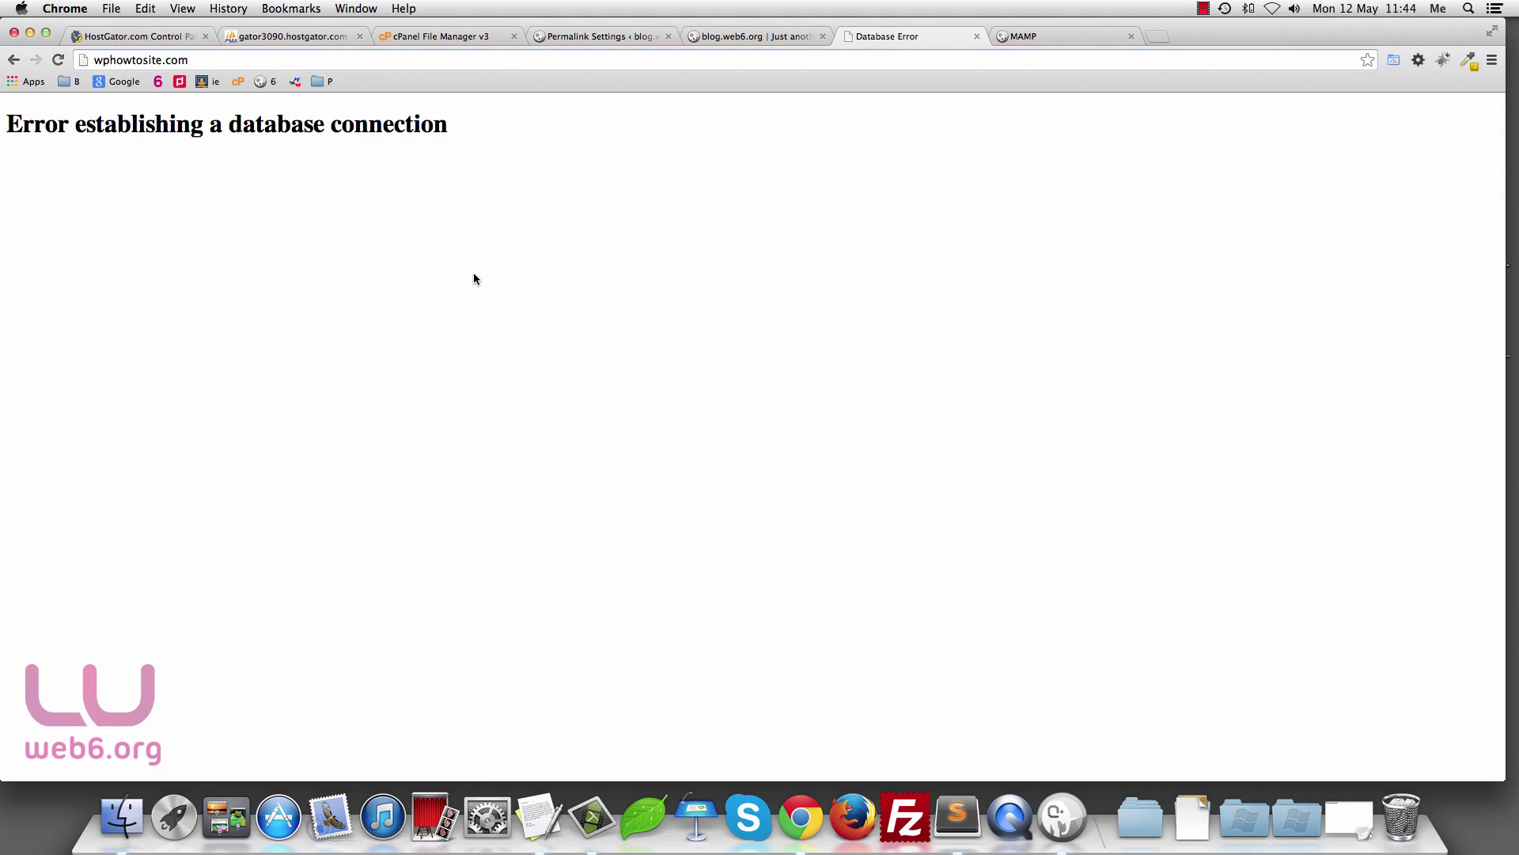
{"action": "left_click", "coordinate": [522, 36]}
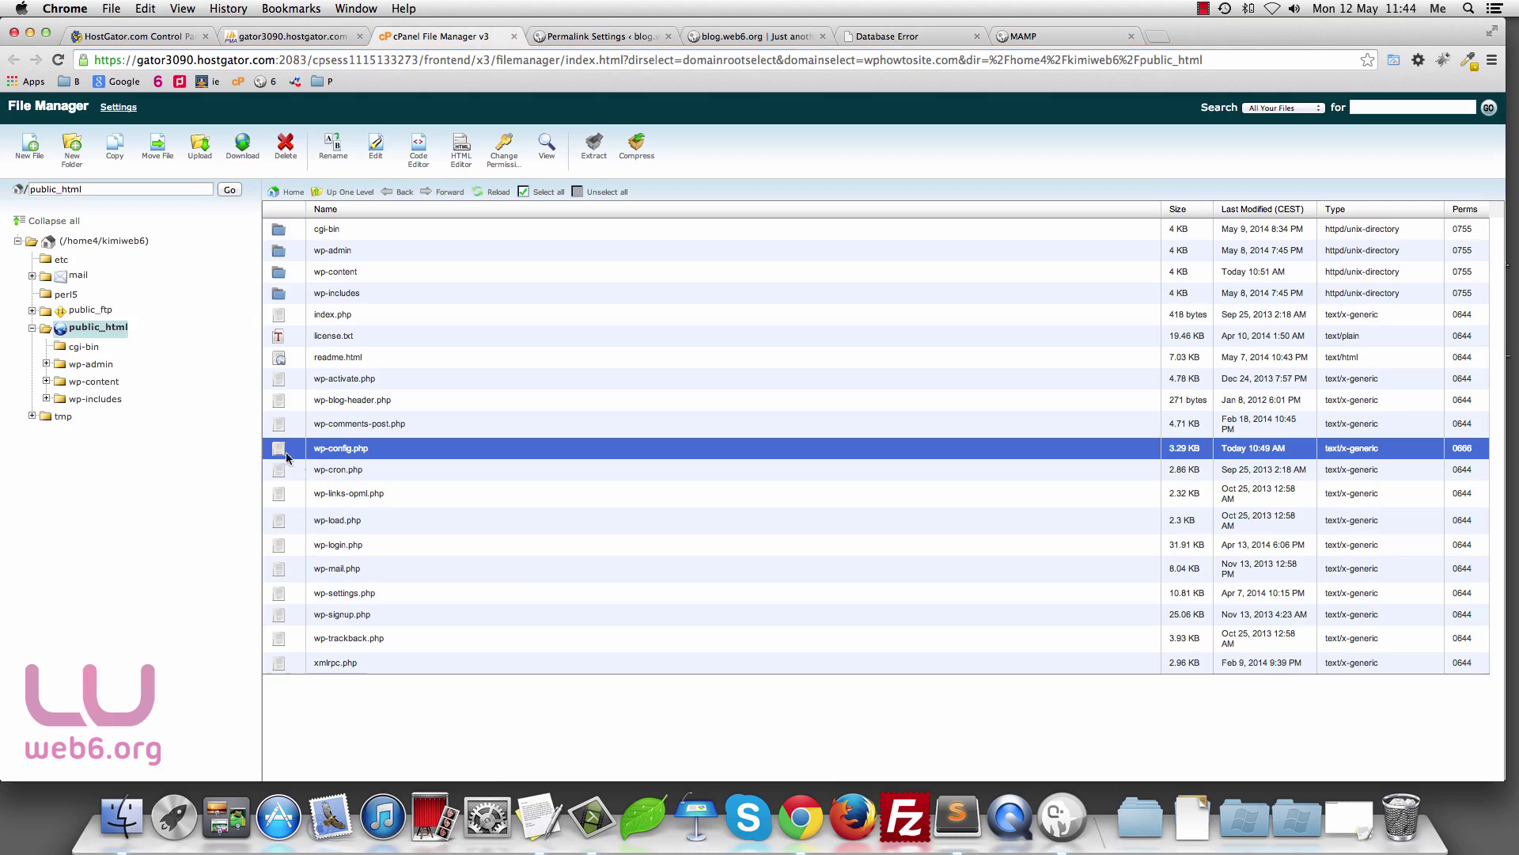
{"action": "left_click", "coordinate": [419, 158]}
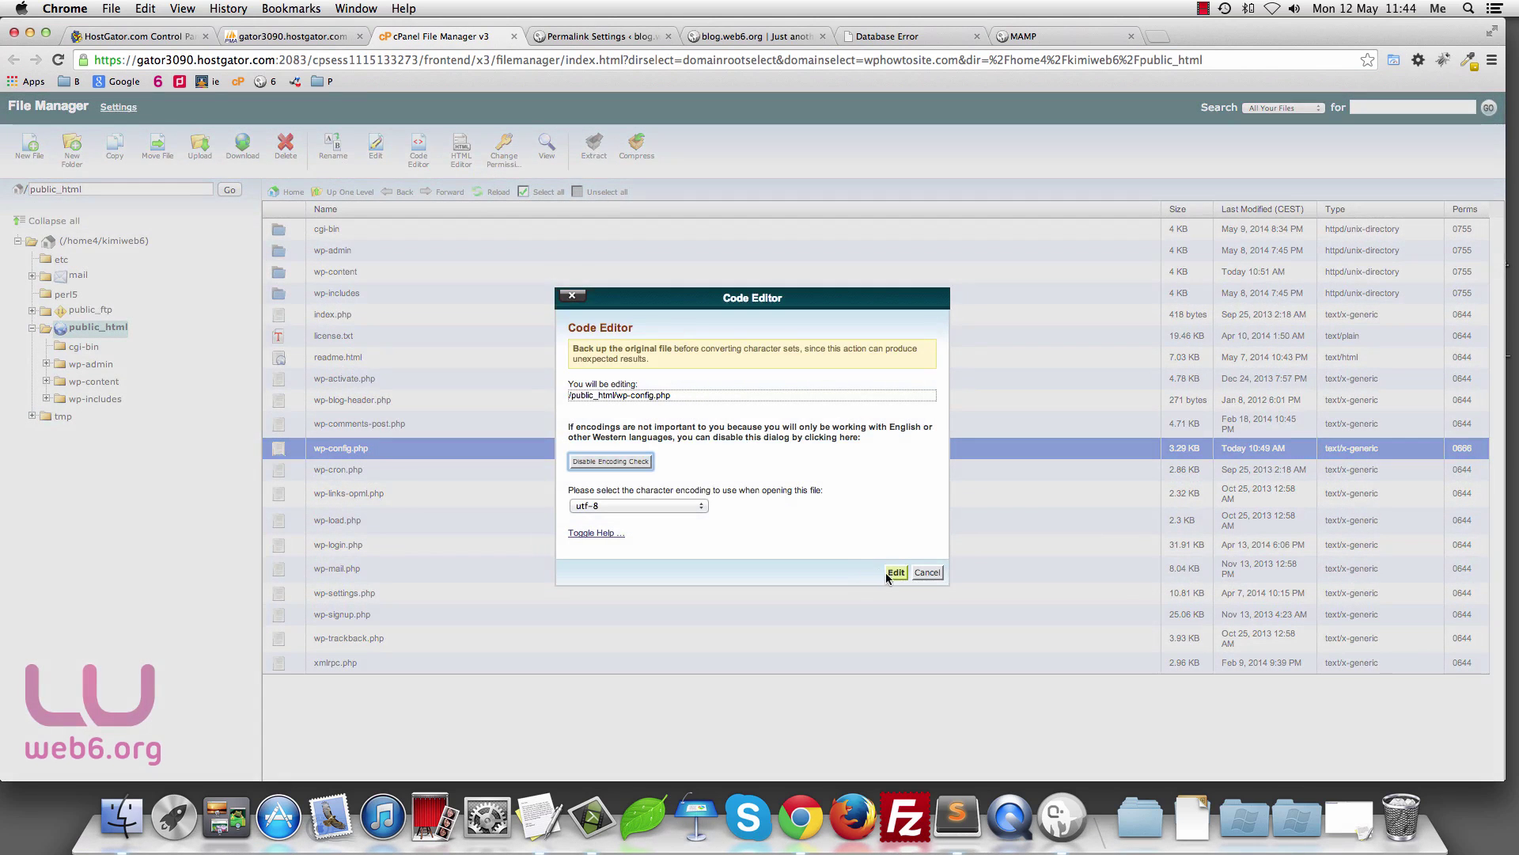
- Set DB_USER to the hosting database user copied from the MySQL Databases page
{"action": "left_click", "coordinate": [888, 573]}
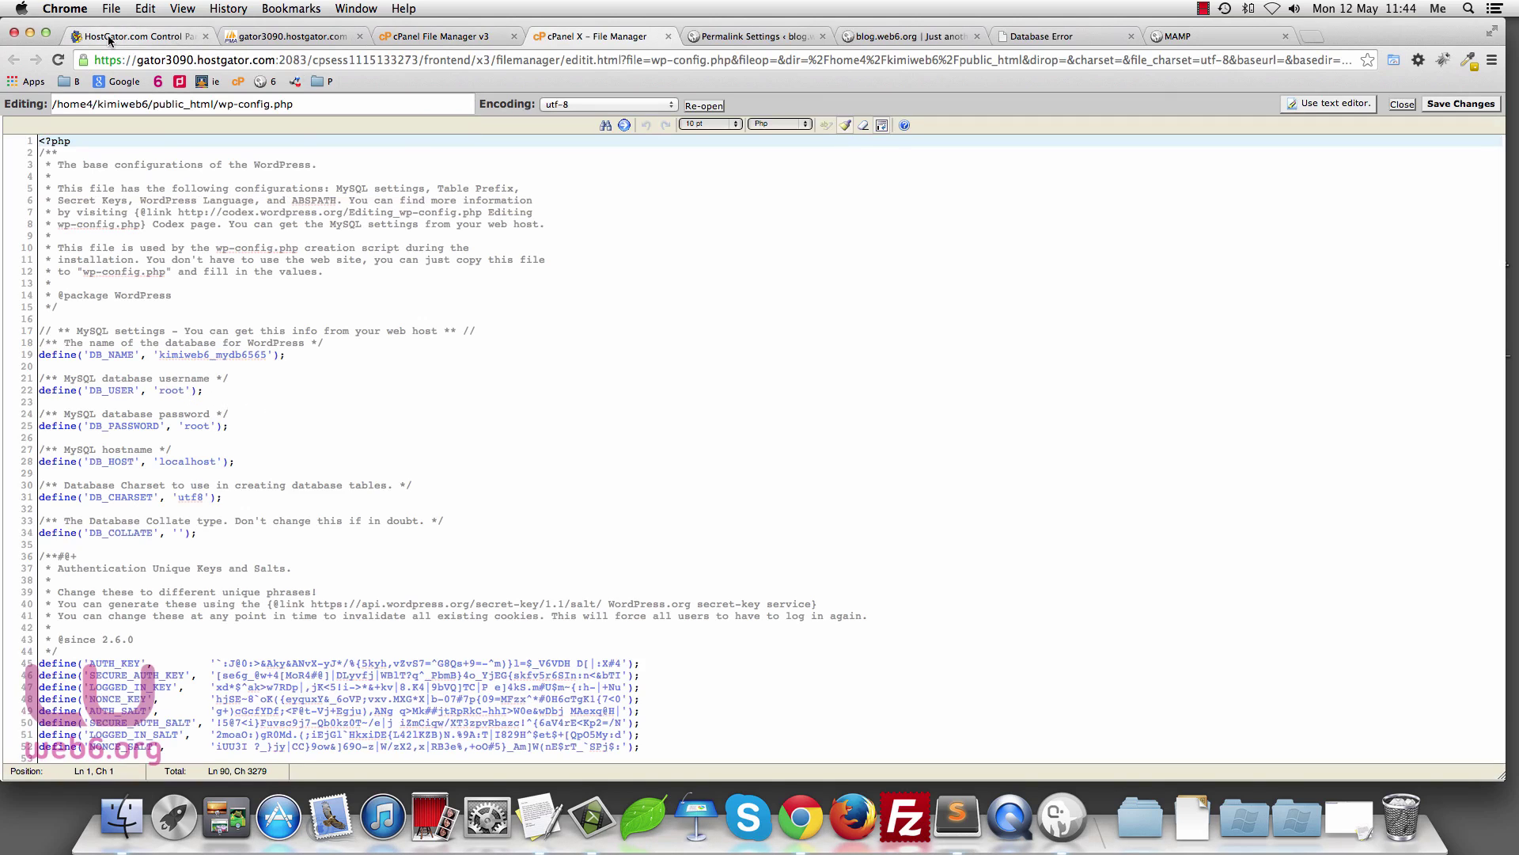
{"action": "left_click", "coordinate": [237, 37]}
{"action": "left_click", "coordinate": [129, 41]}
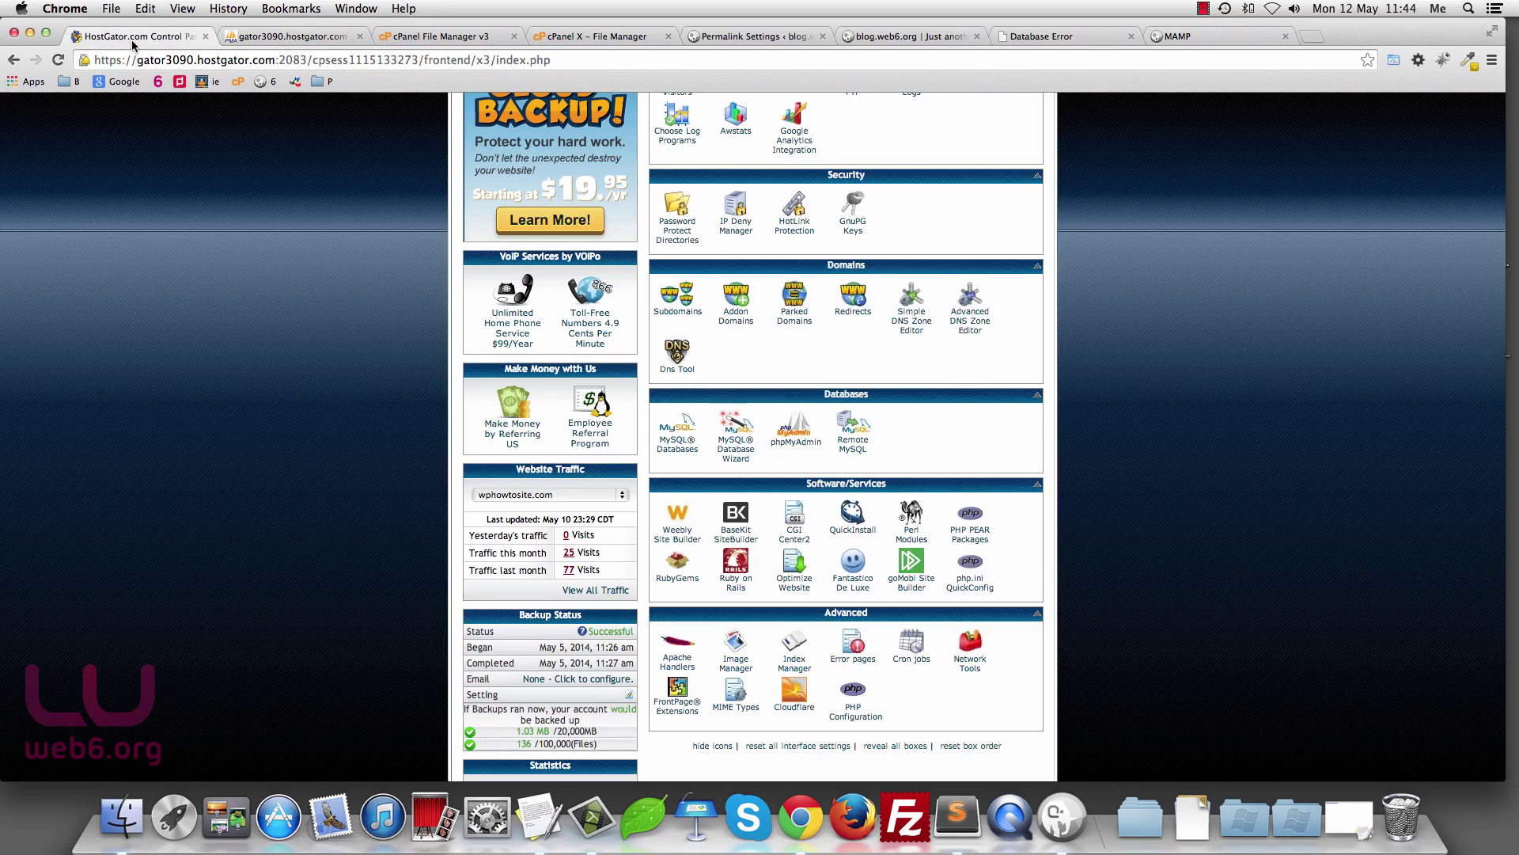
{"action": "left_click", "coordinate": [437, 39]}
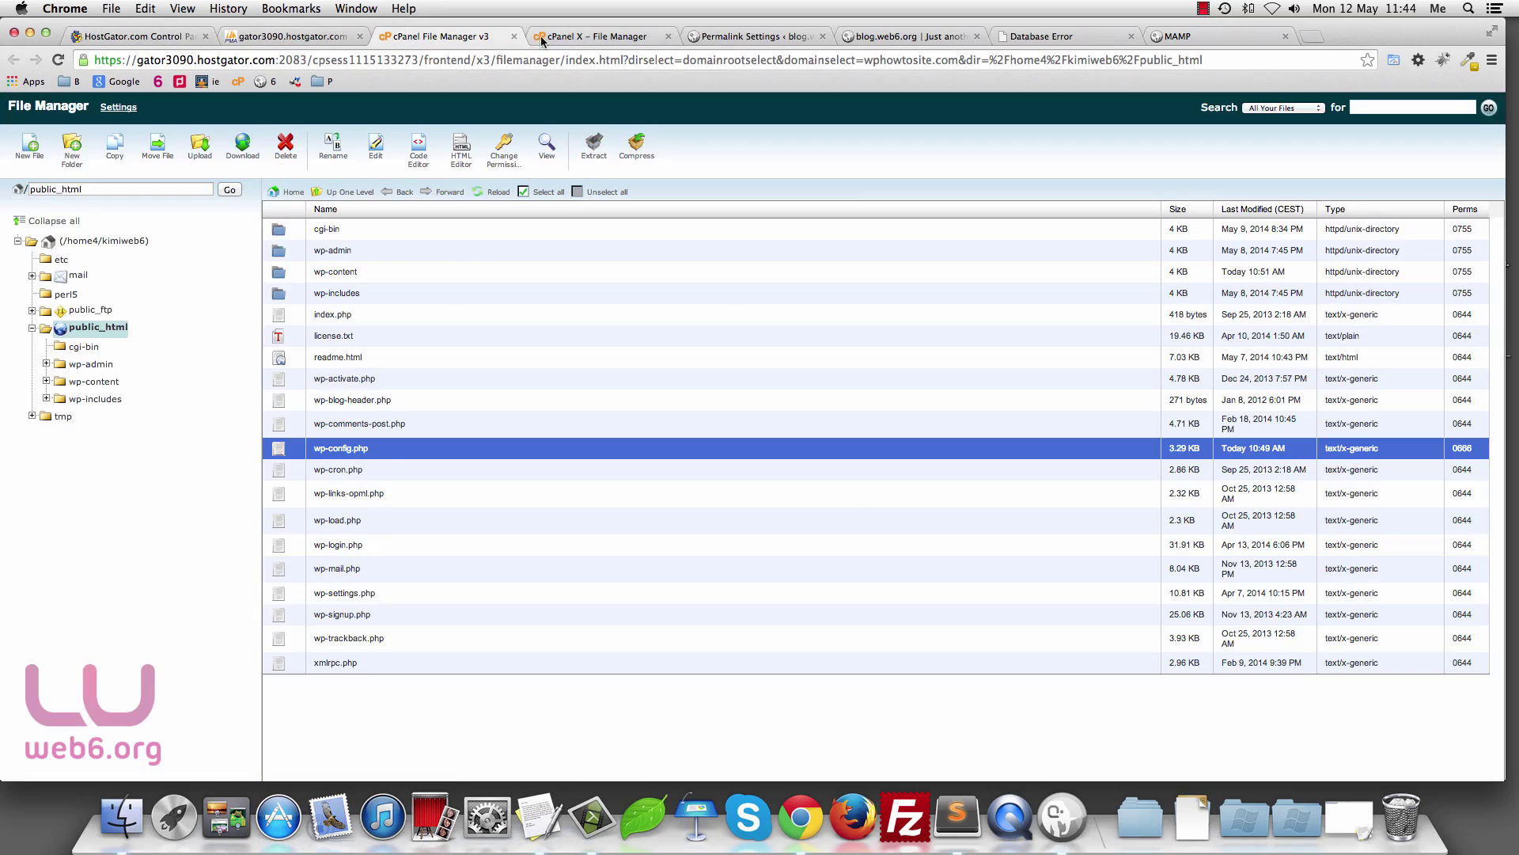
{"action": "left_click", "coordinate": [600, 39]}
{"action": "left_click", "coordinate": [135, 36]}
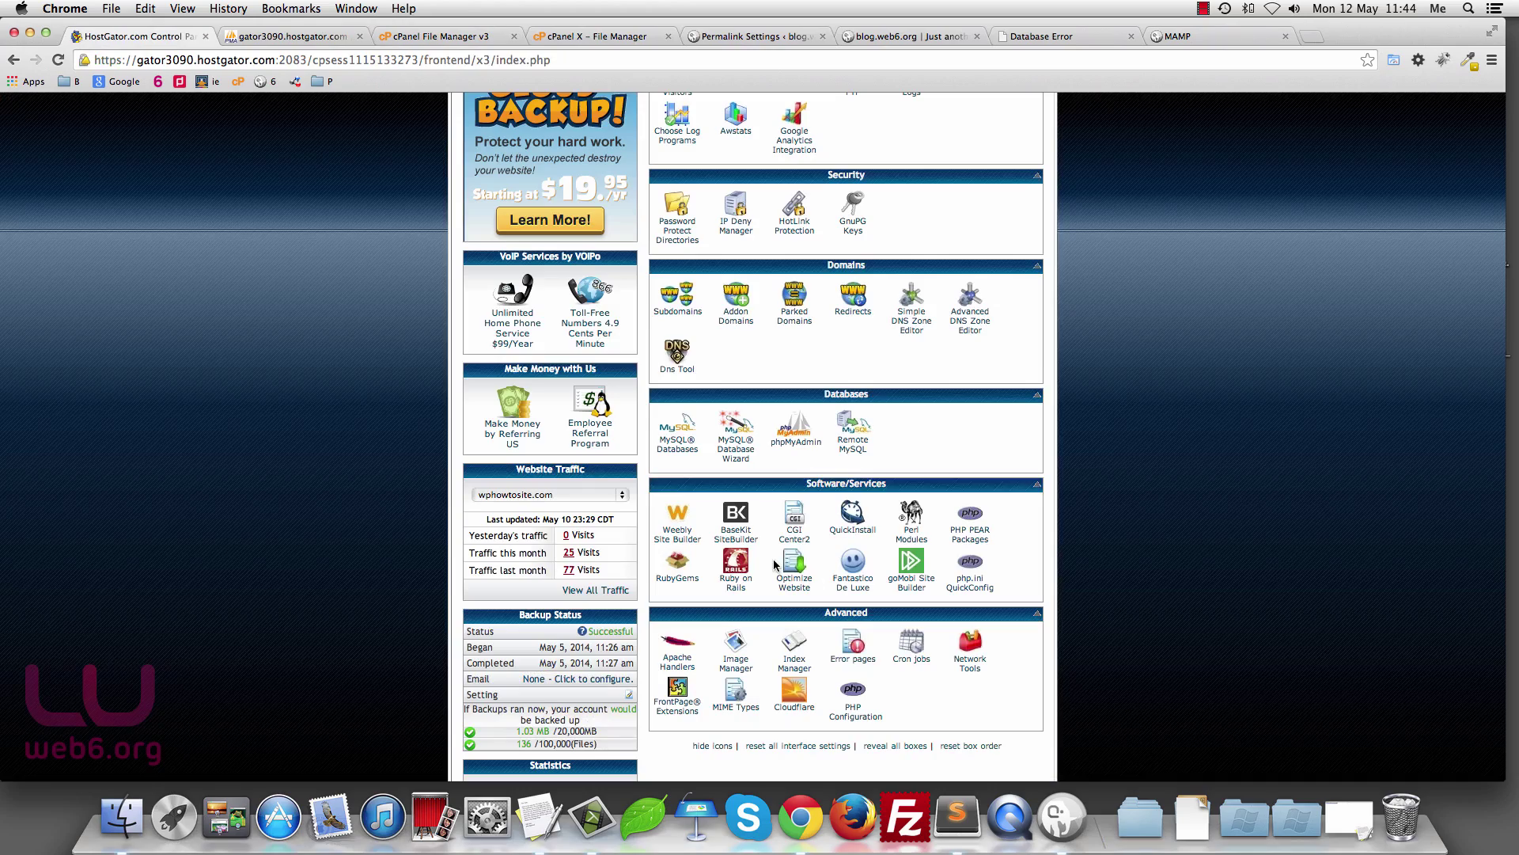
{"action": "left_click", "coordinate": [677, 453]}
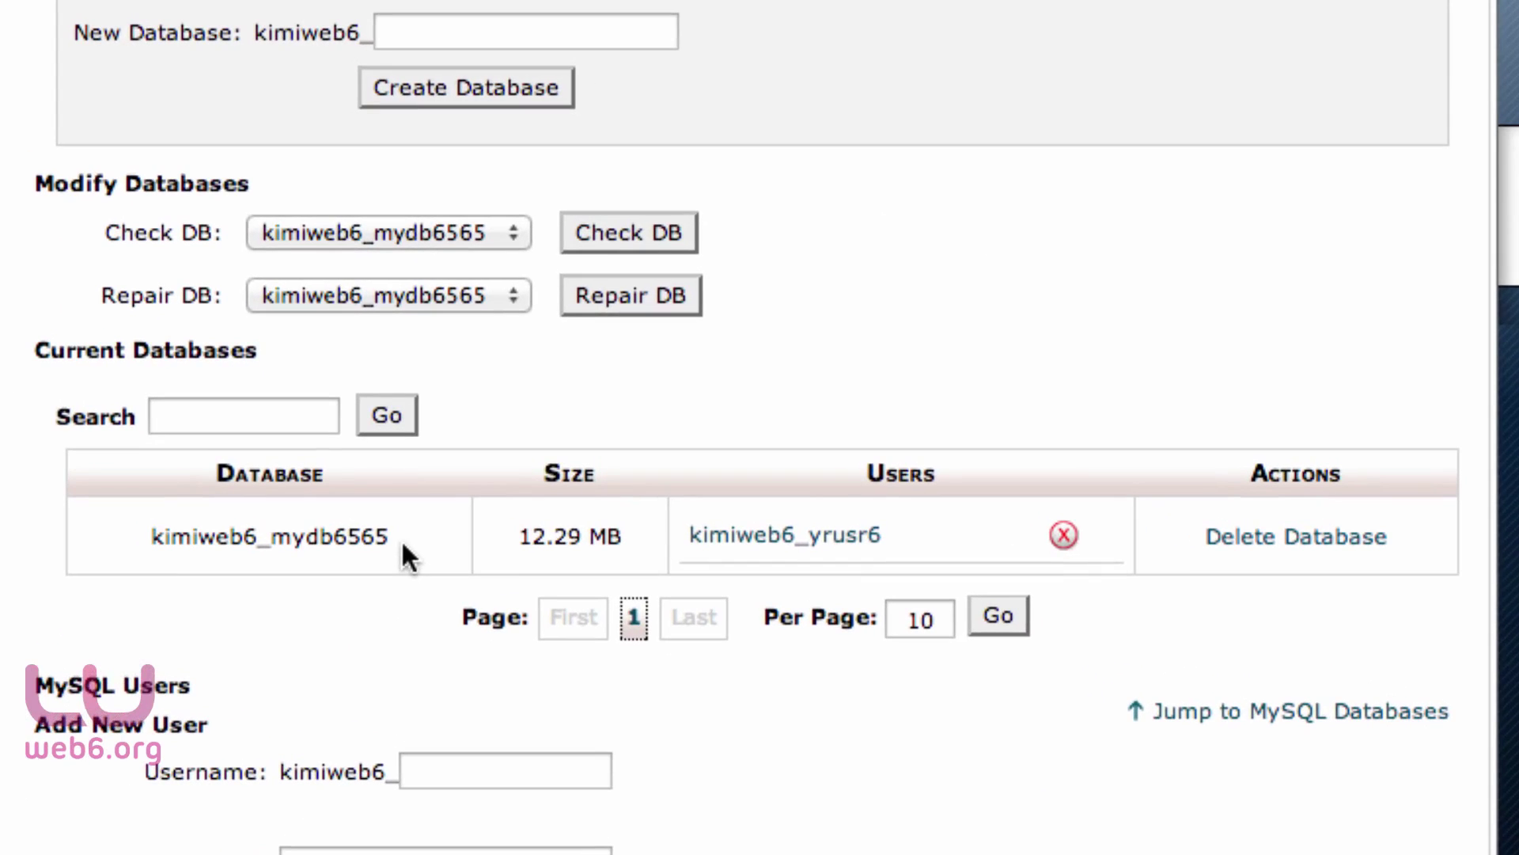
{"action": "left_click_drag", "start_coordinate": [402, 534], "coordinate": [134, 532]}
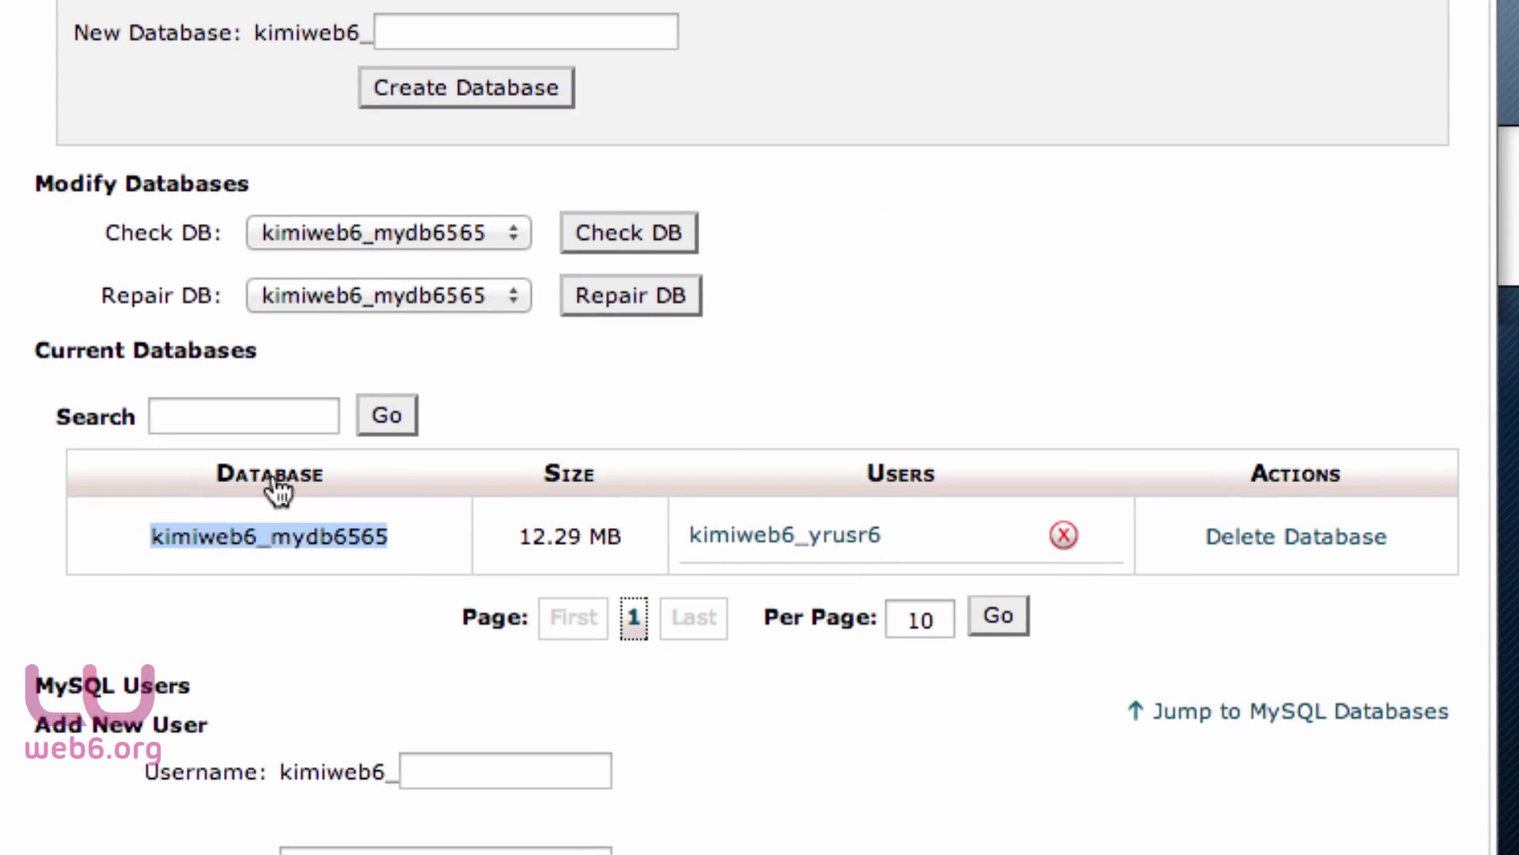
{"action": "left_click_drag", "start_coordinate": [887, 535], "coordinate": [686, 534]}
{"action": "key", "text": "super+c"}
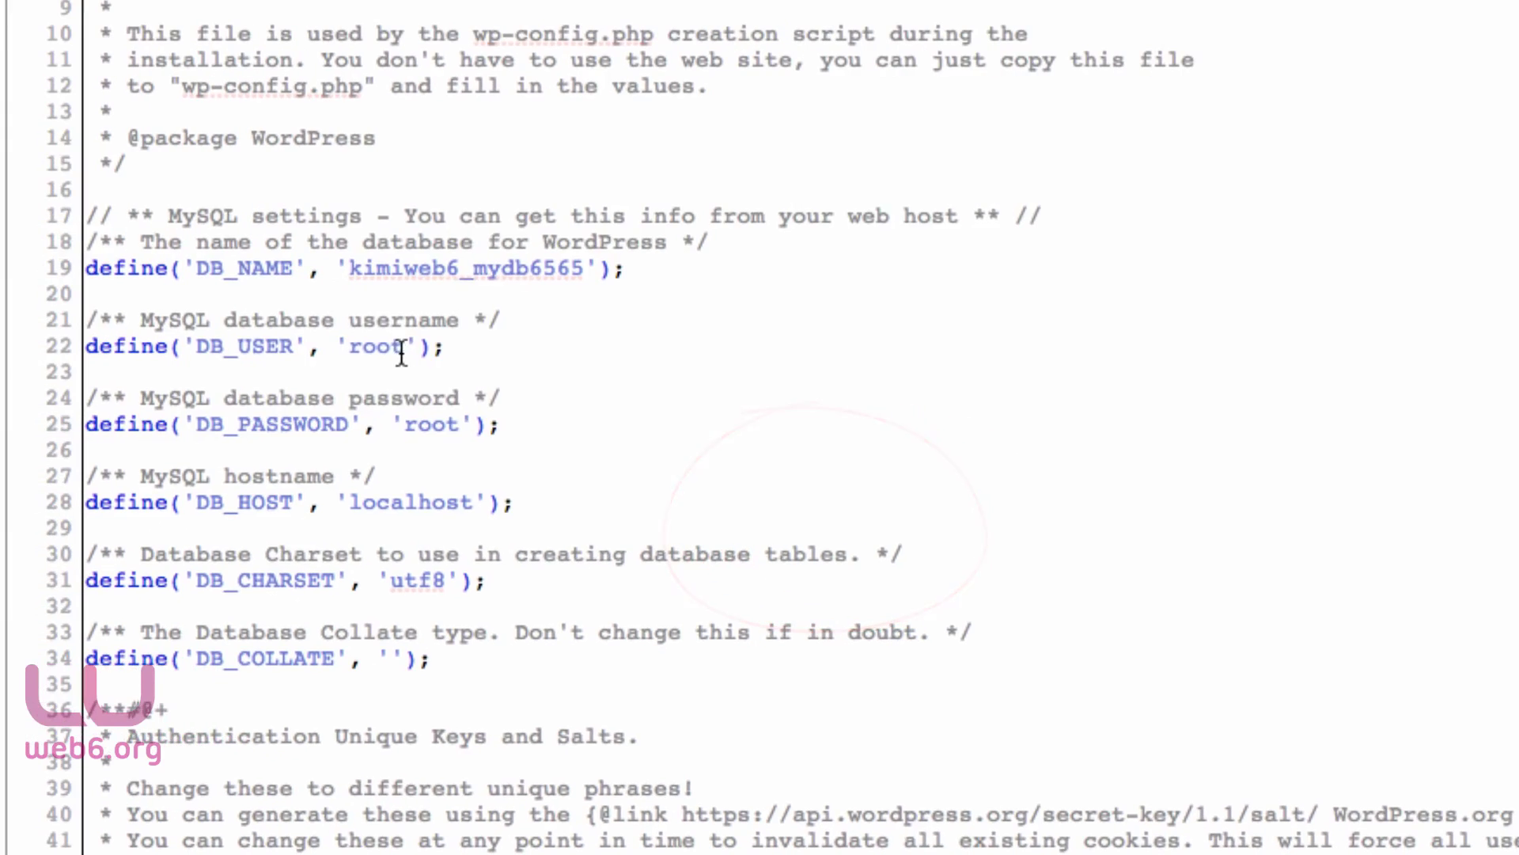
{"action": "left_click_drag", "start_coordinate": [404, 348], "coordinate": [351, 349]}
{"action": "key", "text": "super+v"}
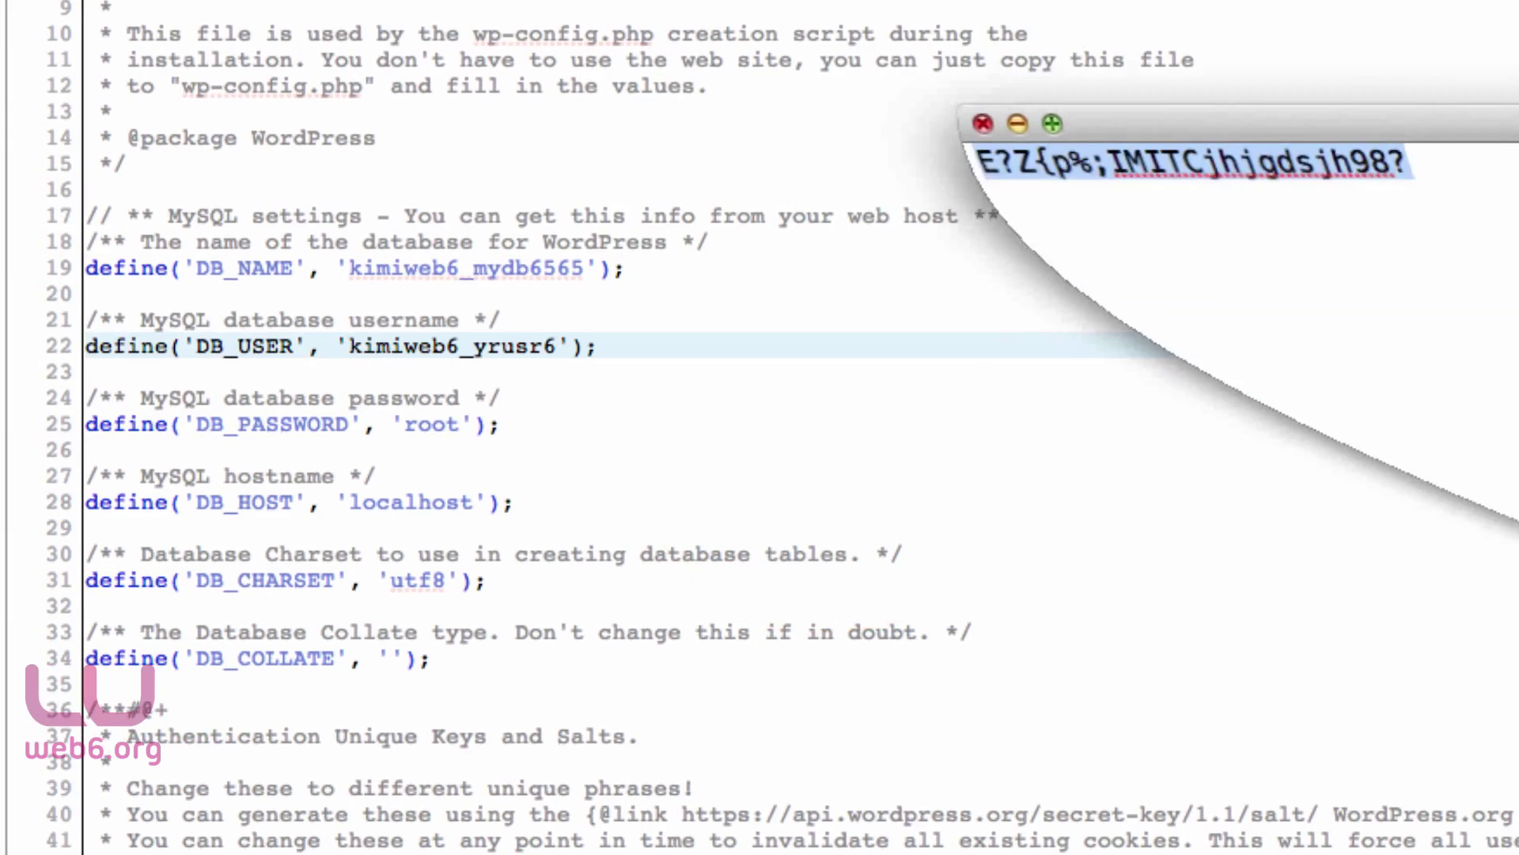
- Replace the old root DB_PASSWORD with the new database password and save wp-config.php
{"action": "right_click", "coordinate": [1361, 172]}
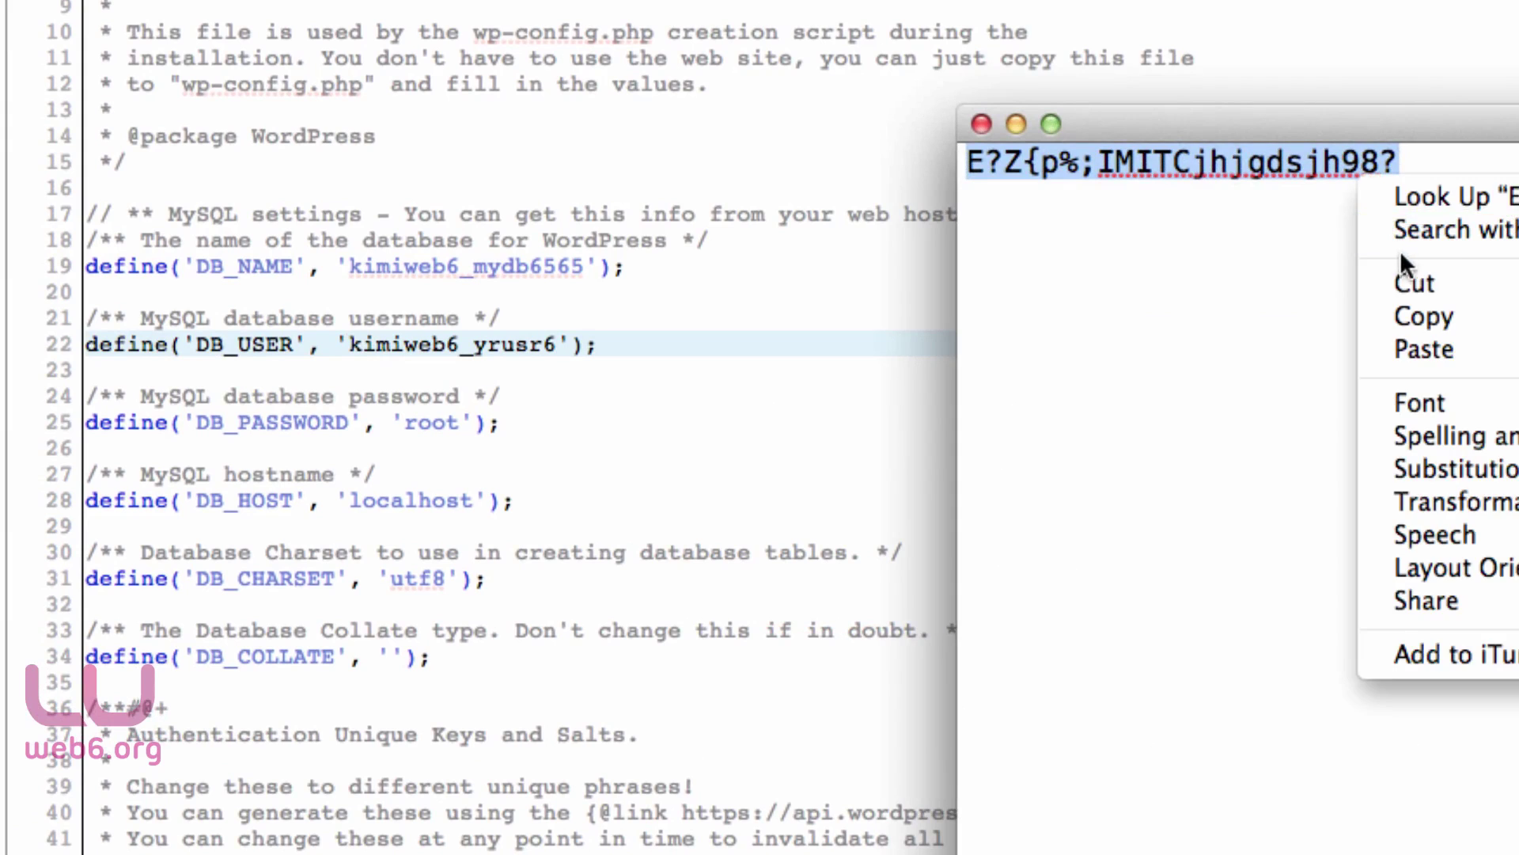
{"action": "left_click", "coordinate": [1422, 310]}
{"action": "left_click", "coordinate": [1017, 127]}
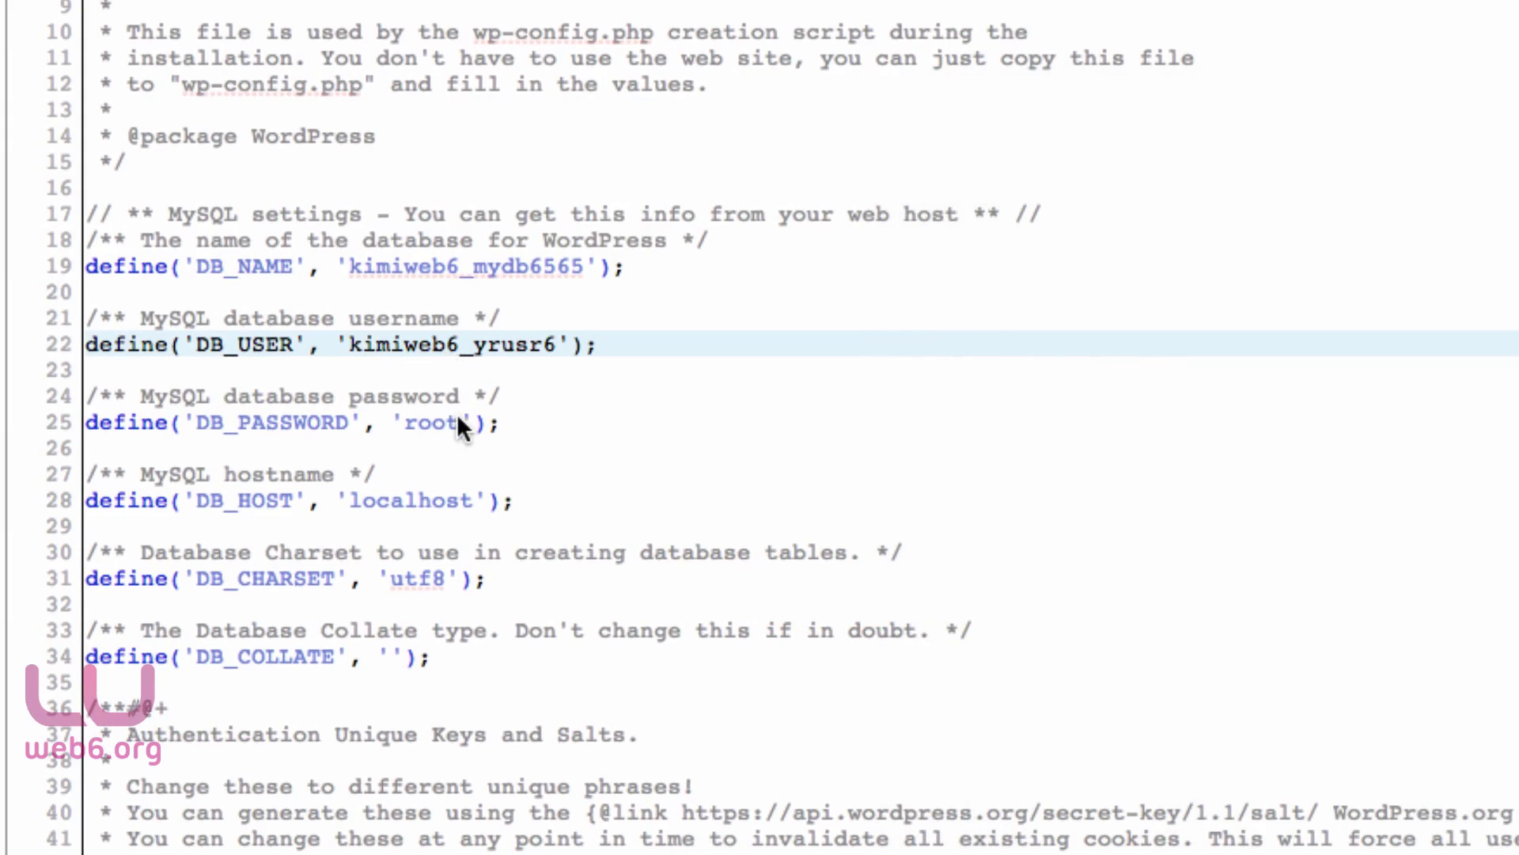
{"action": "double_click", "coordinate": [440, 423]}
{"action": "key", "text": "super+v"}
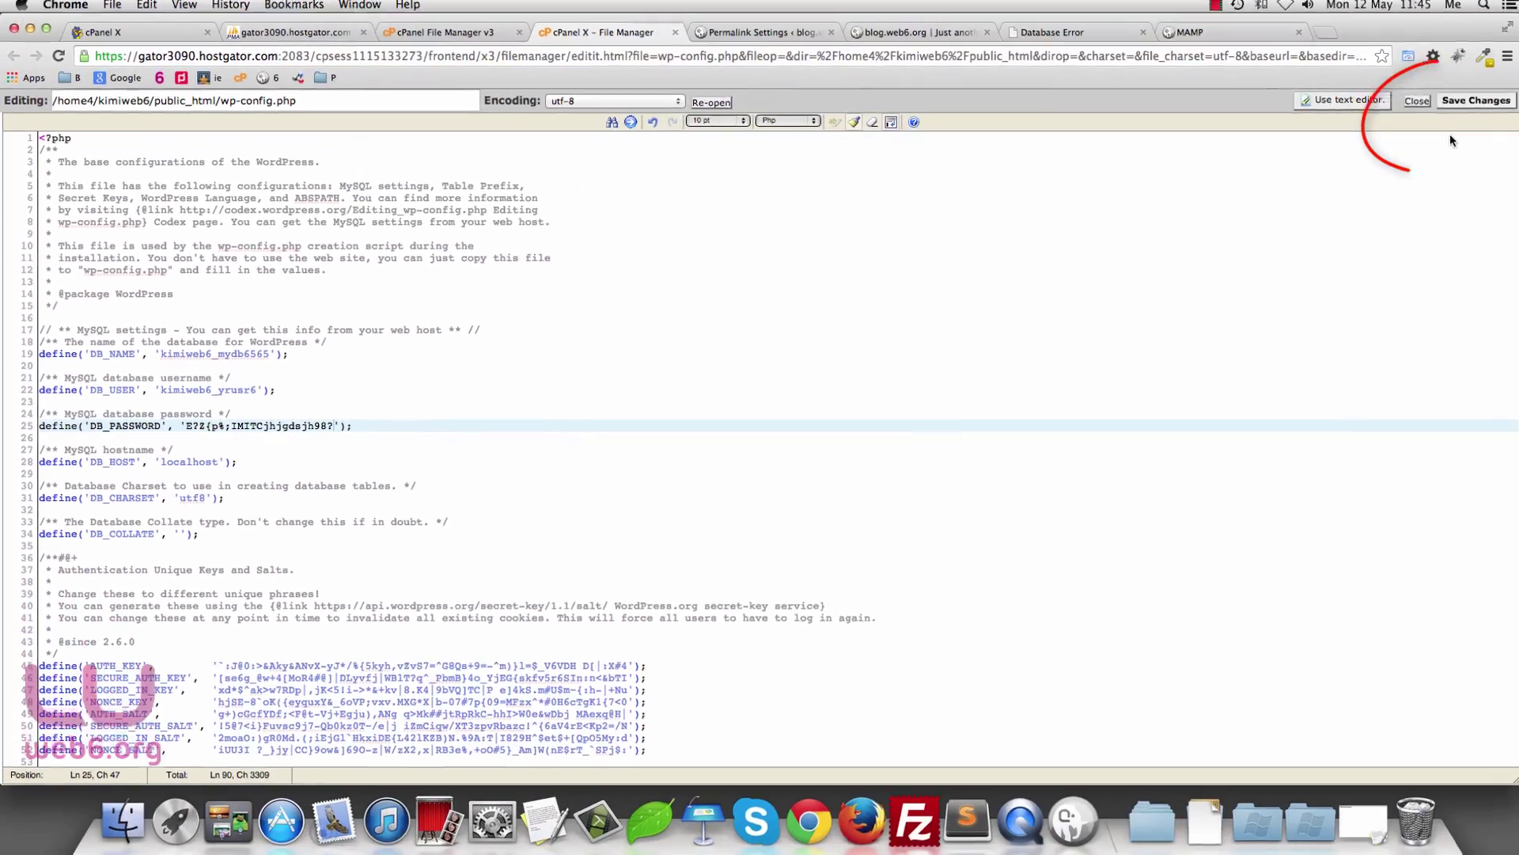
{"action": "left_click", "coordinate": [1476, 100]}
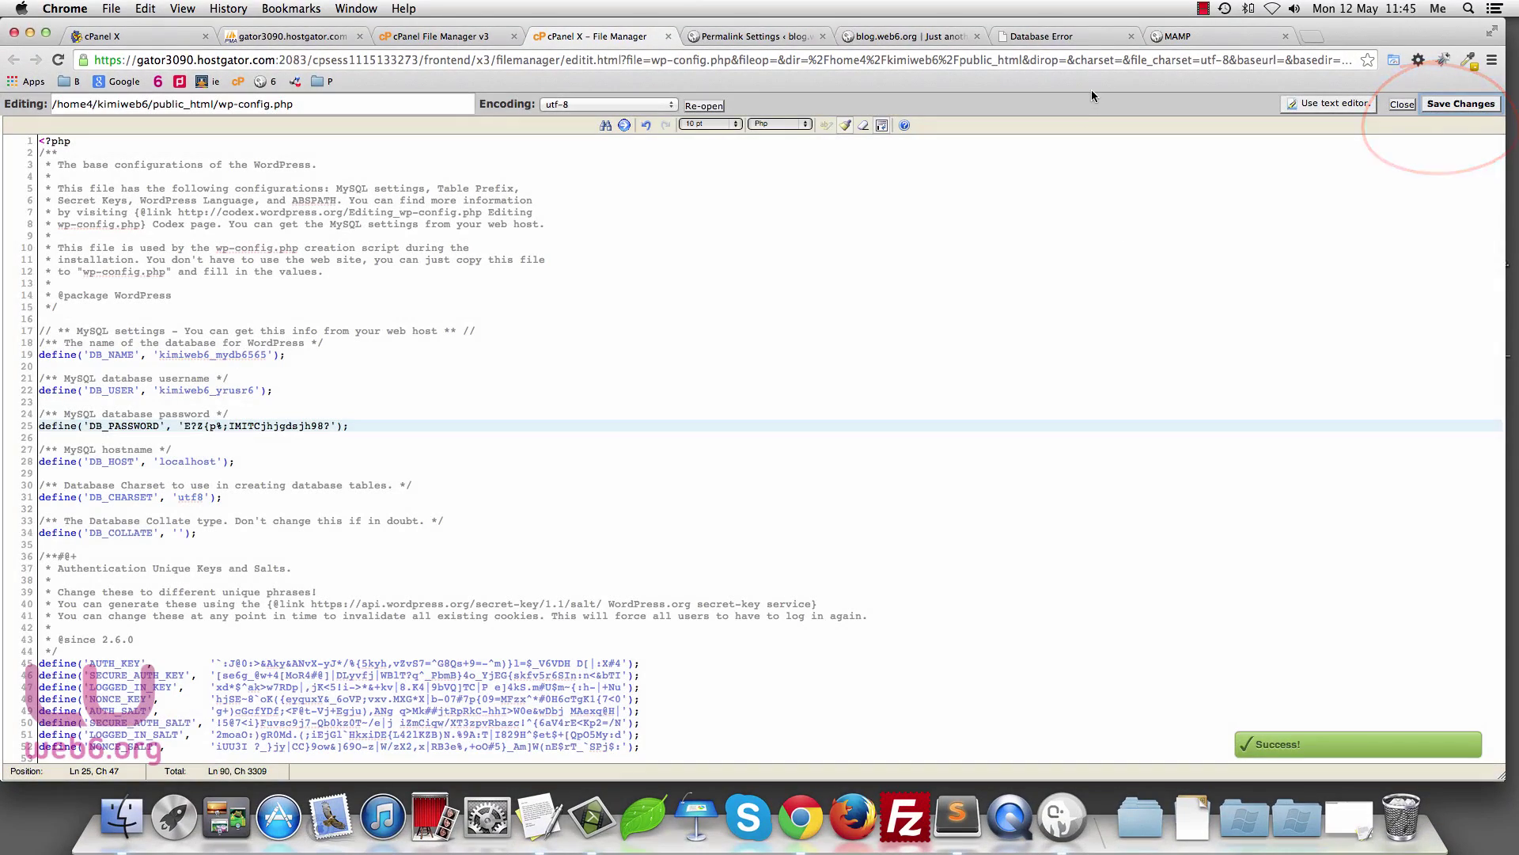
- Reload wphowtosite.com and confirm the migrated blog now loads from the live database
{"action": "left_click", "coordinate": [1045, 36]}
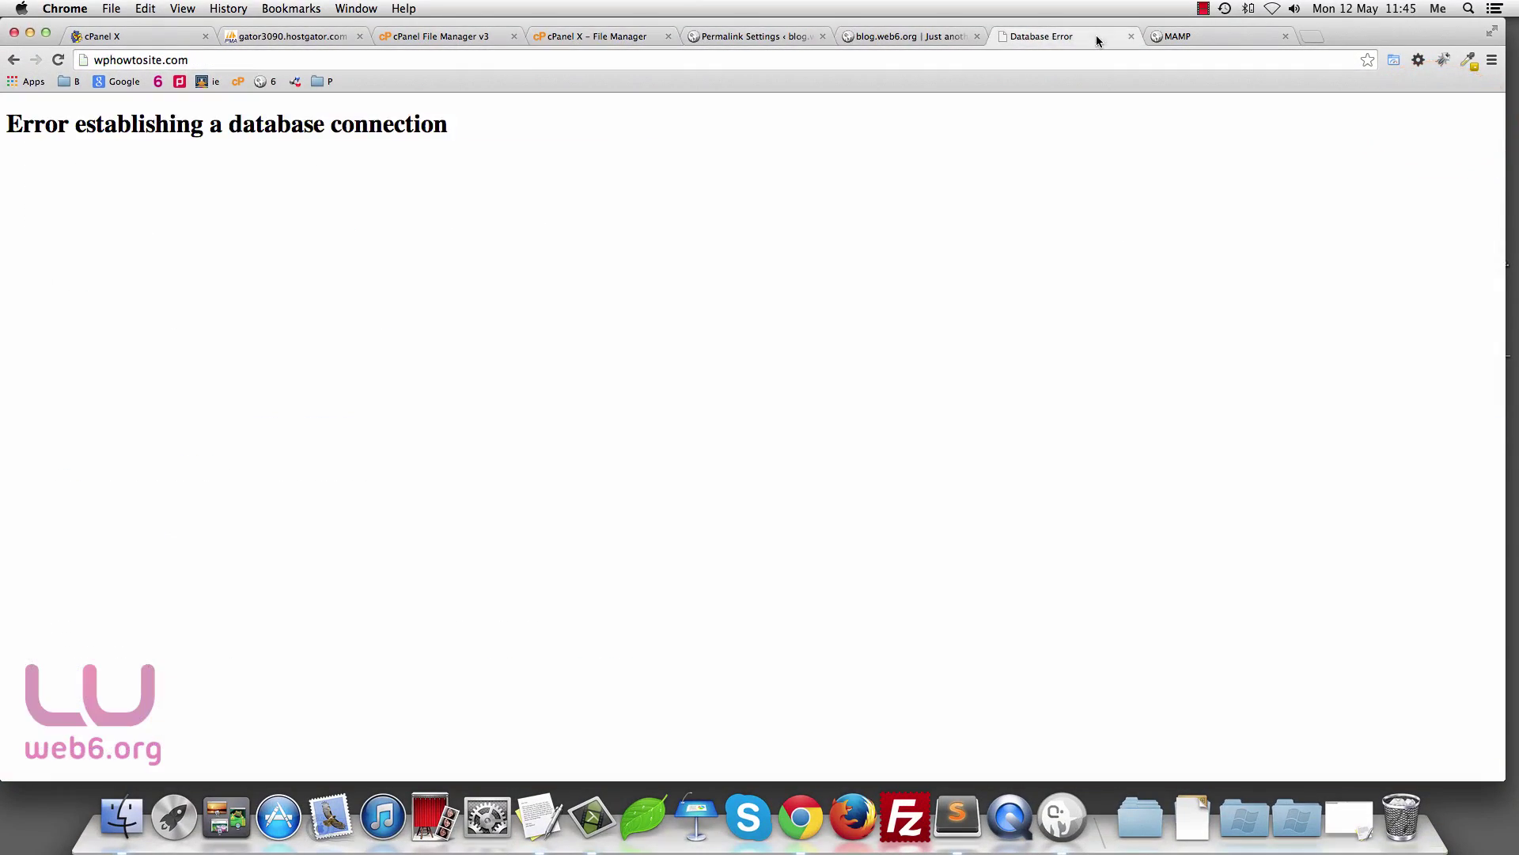
{"action": "left_click", "coordinate": [57, 60]}
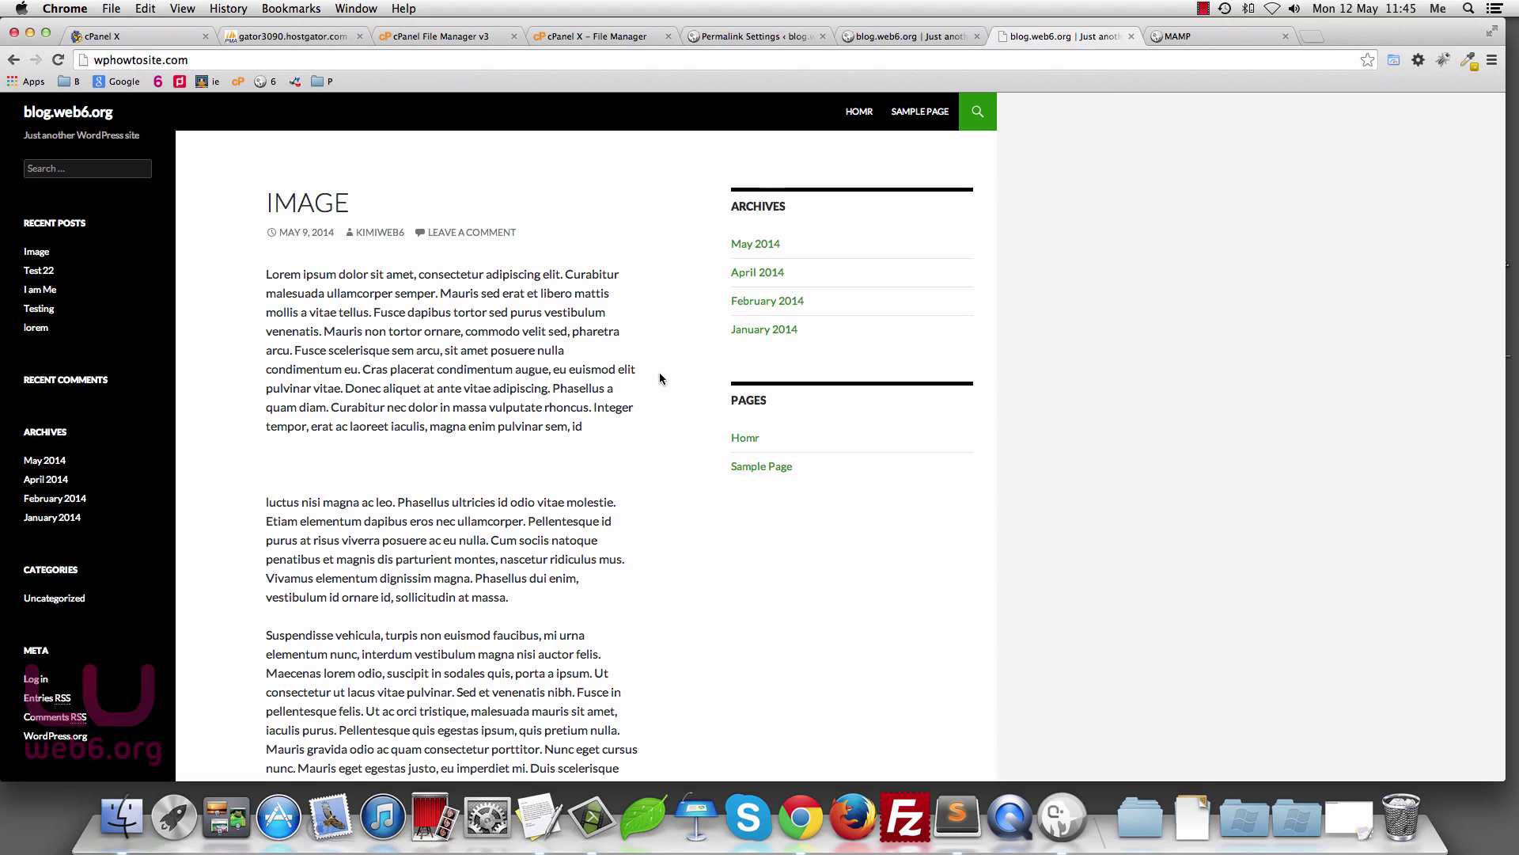
{"action": "scroll", "coordinate": [660, 379], "scroll_direction": "down", "scroll_amount": 10}
{"action": "scroll", "coordinate": [660, 379], "scroll_direction": "up", "scroll_amount": 10}
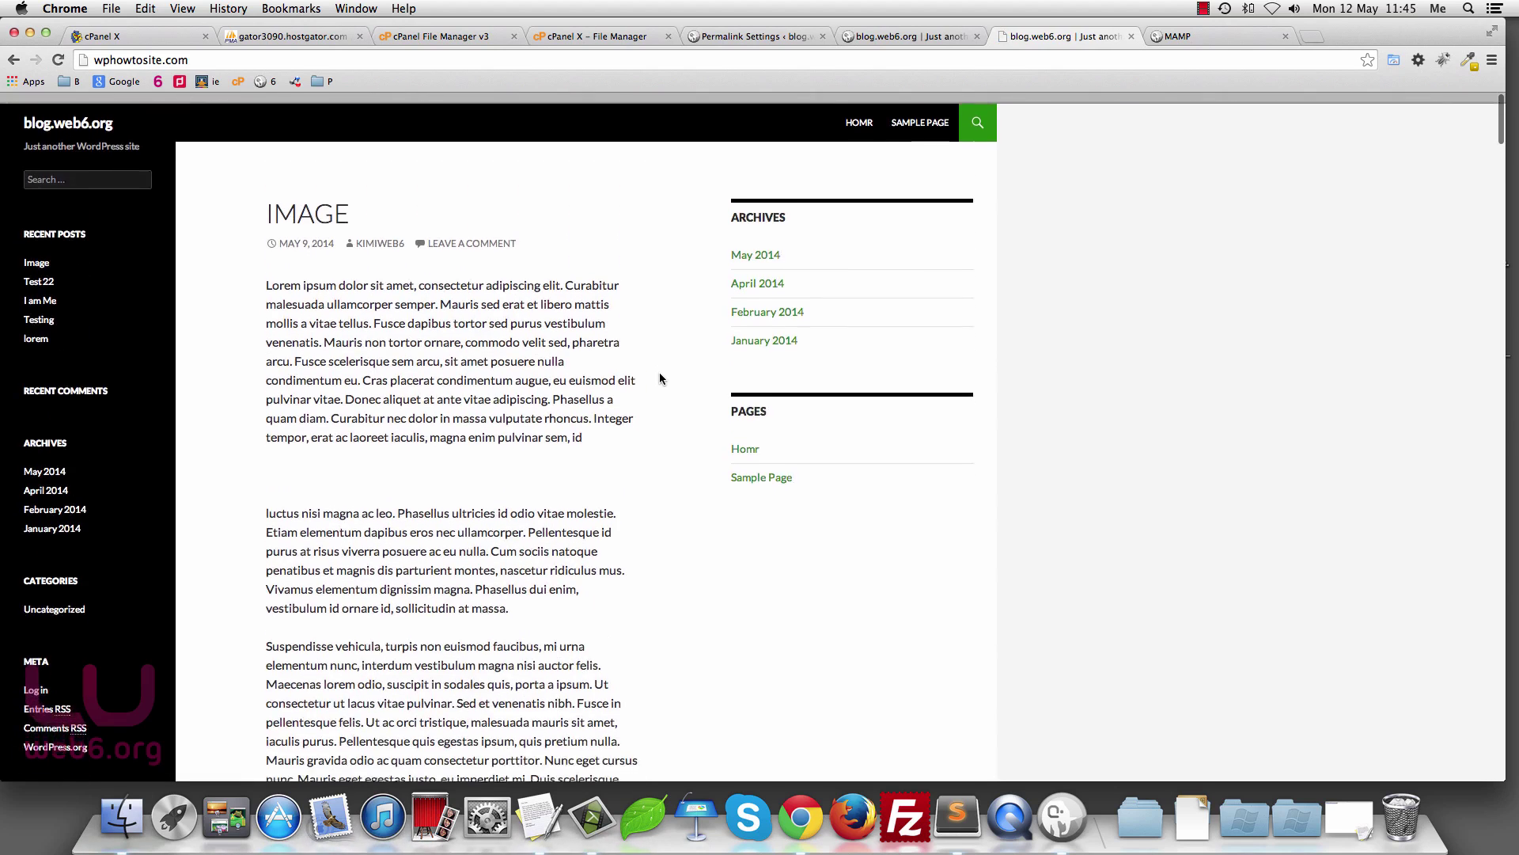
{"action": "scroll", "coordinate": [660, 379], "scroll_direction": "down", "scroll_amount": 2}
- Compare the live blog with the localhost copy, then open the IMAGE post, which returns 404
{"action": "left_click", "coordinate": [909, 37]}
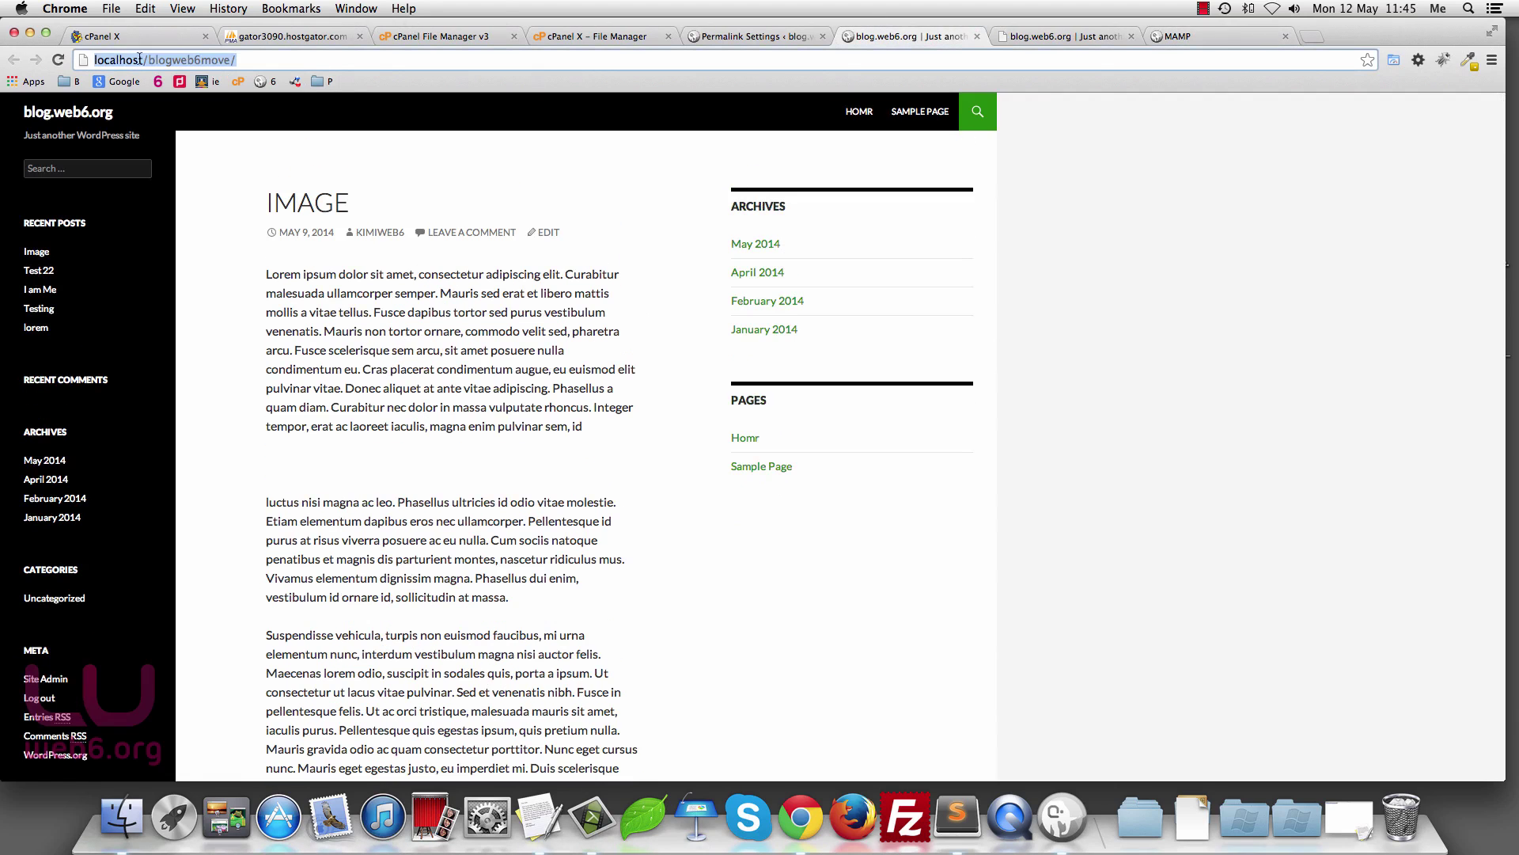
{"action": "scroll", "coordinate": [507, 317], "scroll_direction": "down", "scroll_amount": 15}
{"action": "scroll", "coordinate": [545, 344], "scroll_direction": "down", "scroll_amount": 5}
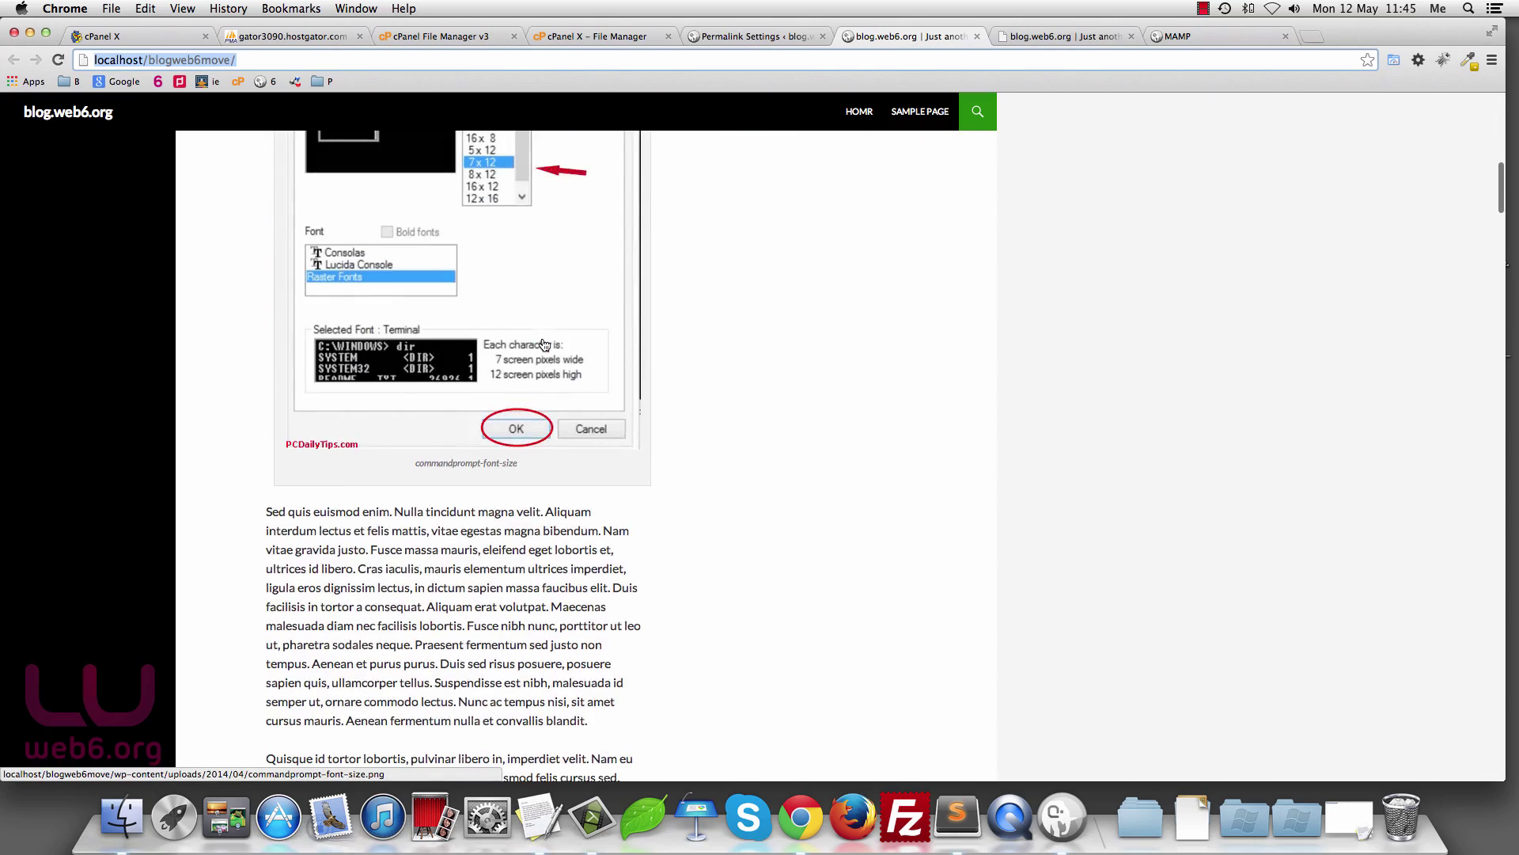
{"action": "left_click", "coordinate": [1061, 36]}
{"action": "scroll", "coordinate": [750, 441], "scroll_direction": "down", "scroll_amount": 15}
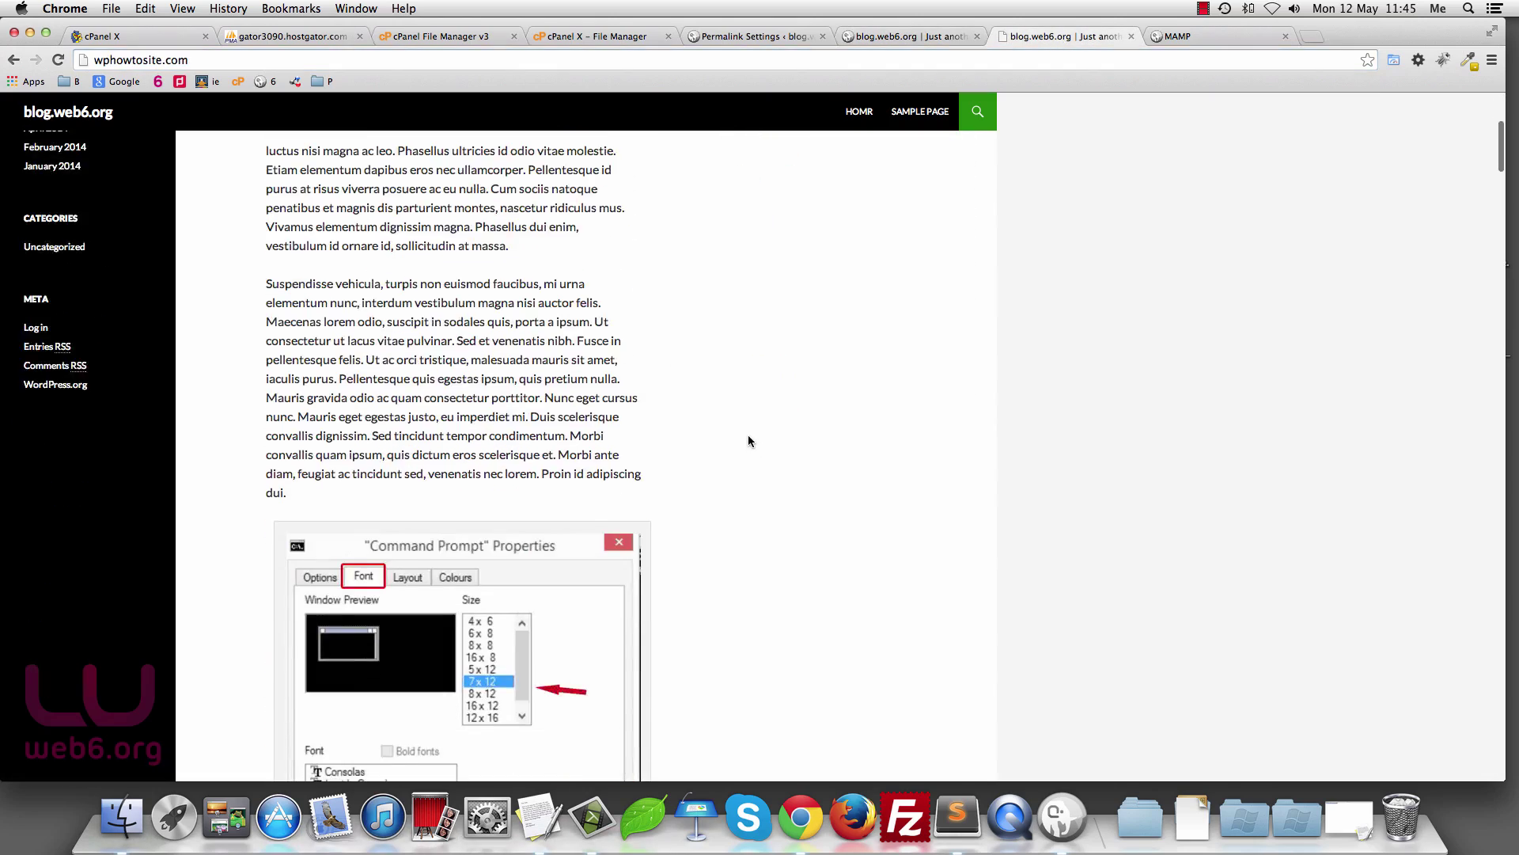
{"action": "scroll", "coordinate": [748, 440], "scroll_direction": "up", "scroll_amount": 15}
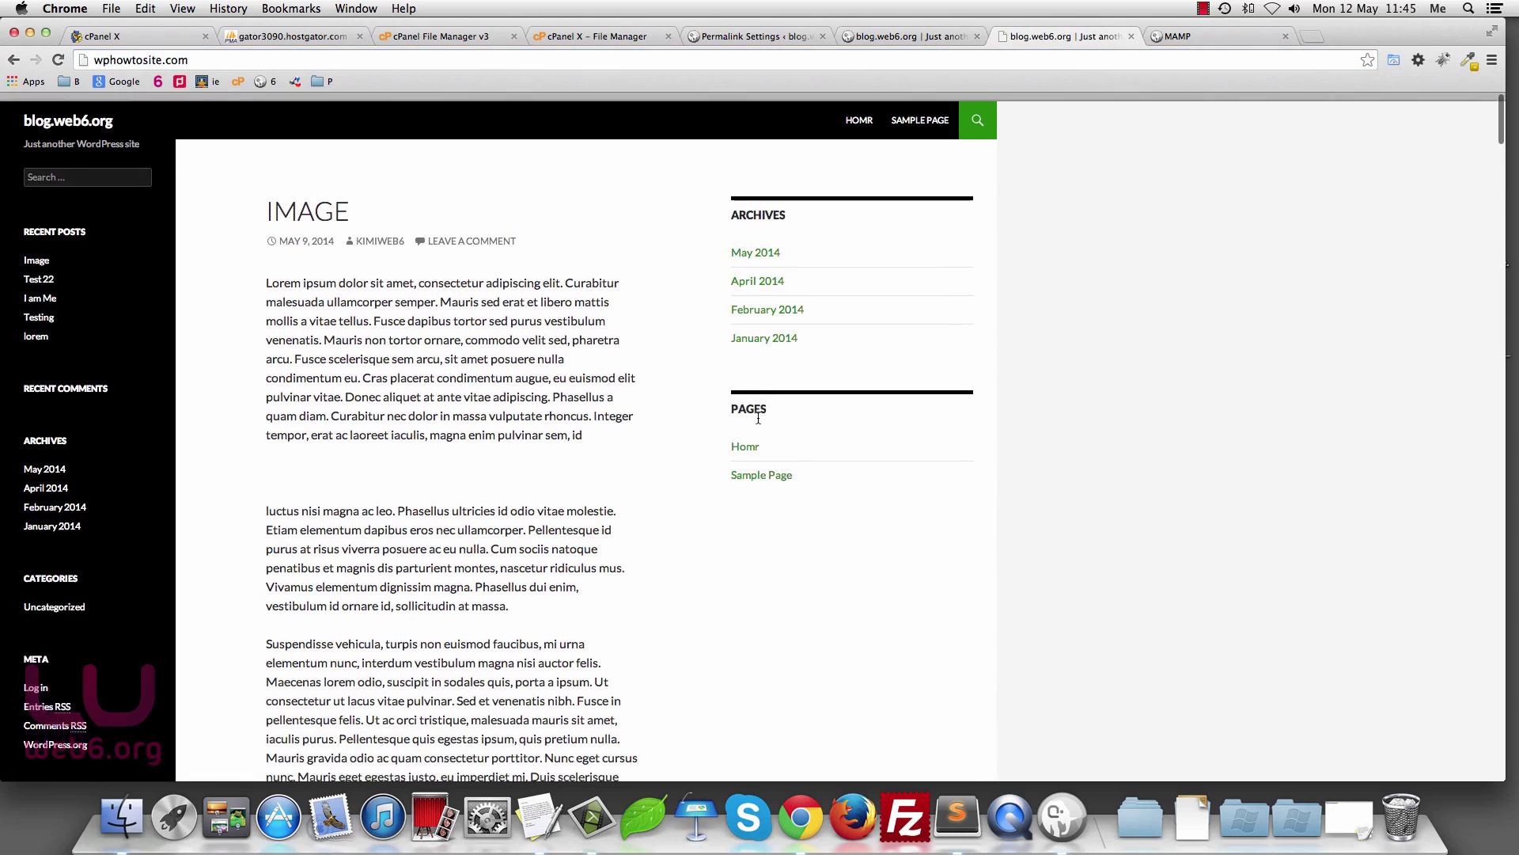
{"action": "left_click", "coordinate": [341, 208]}
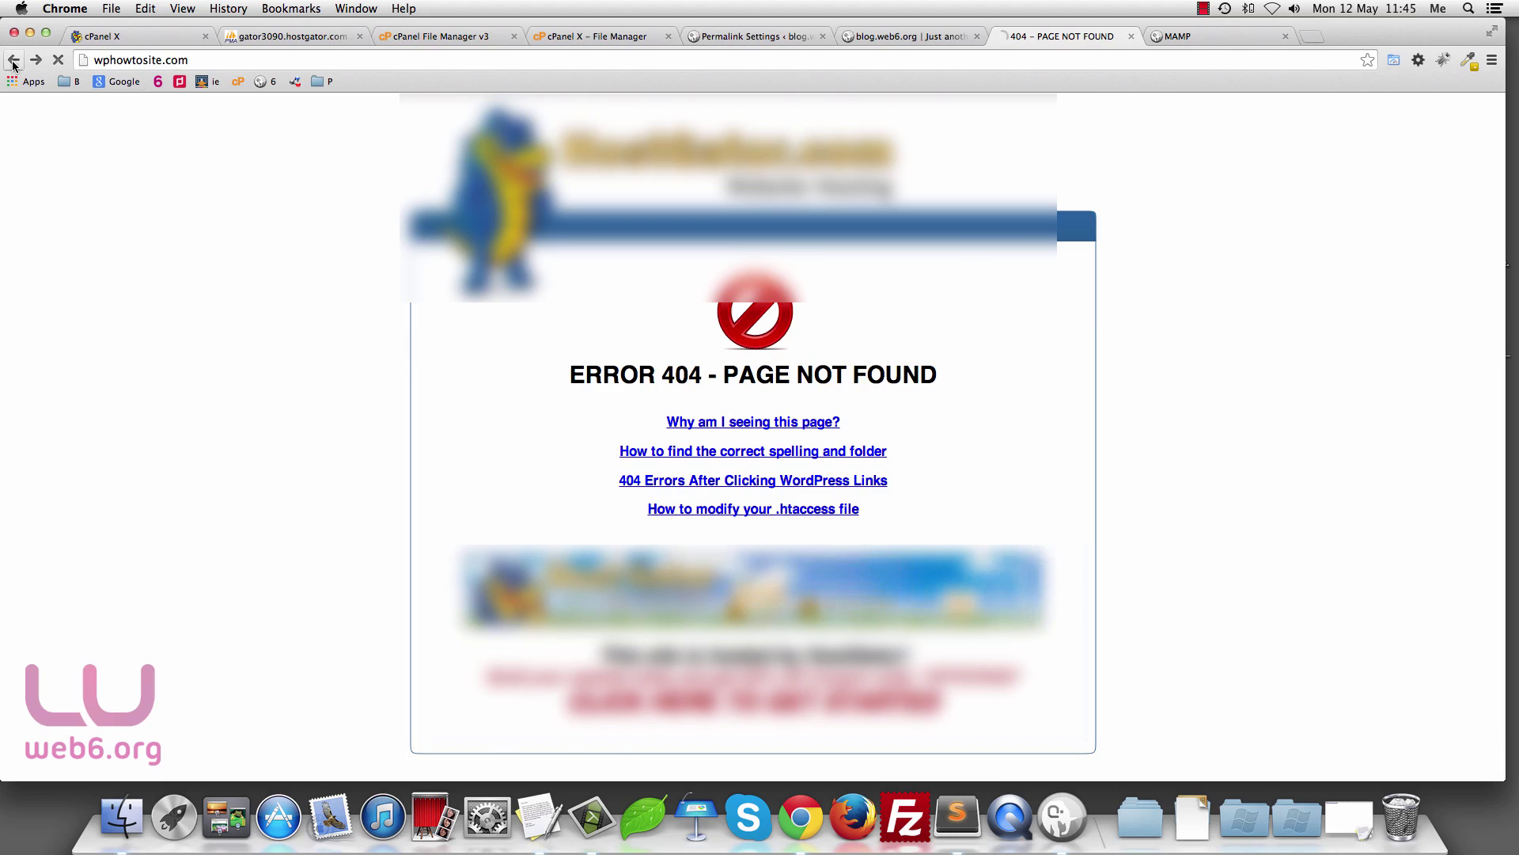
- Go to the live site's admin login at wphowtosite.com/wp-admin
{"action": "key", "text": "super+bracketleft"}
{"action": "key", "text": "super+bracketright"}
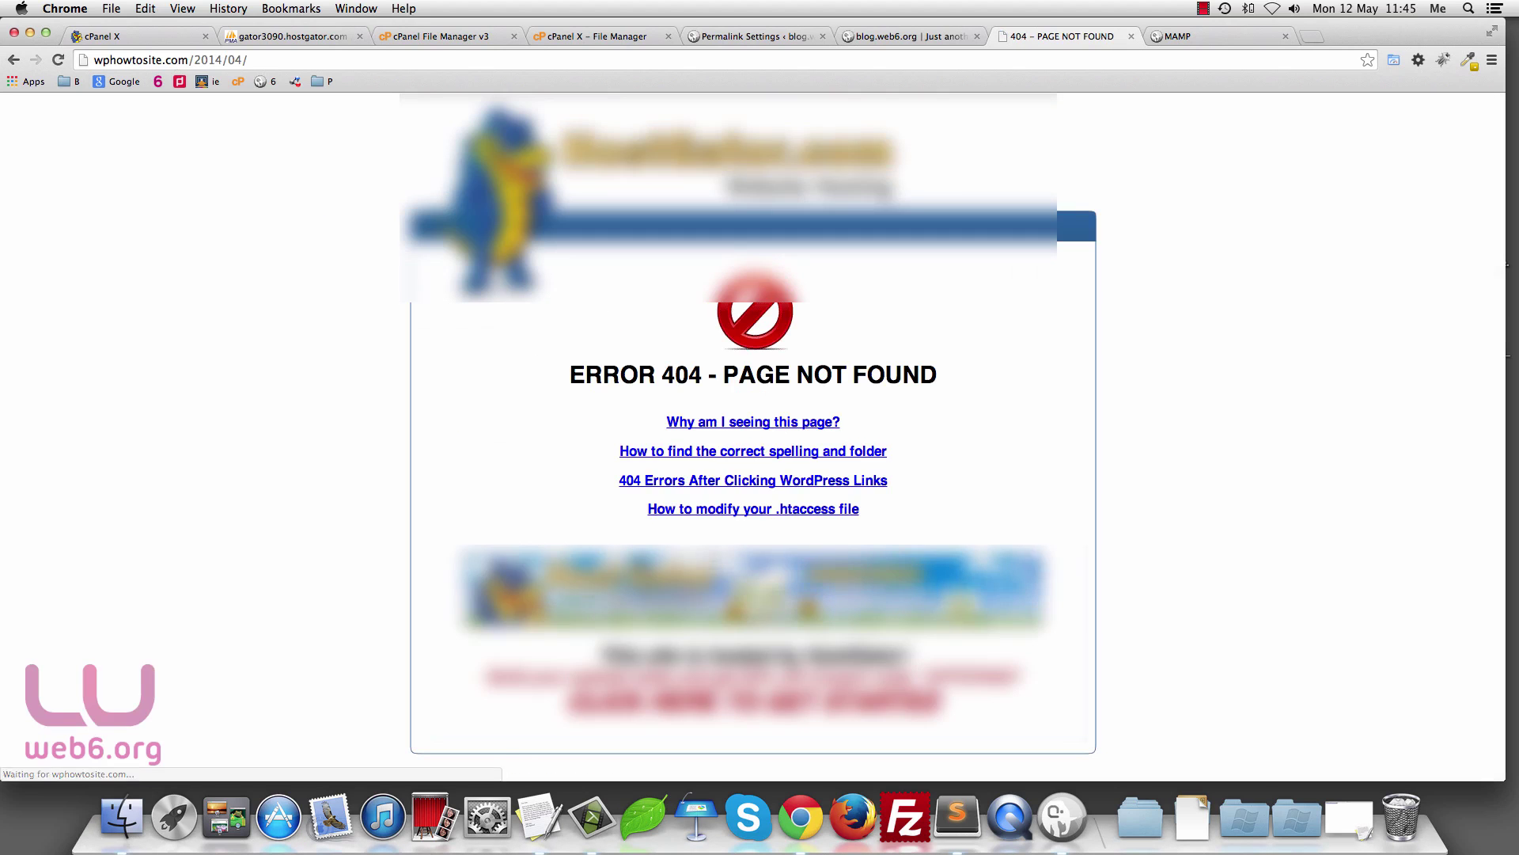
{"action": "key", "text": "super+bracketleft"}
{"action": "left_click", "coordinate": [209, 61]}
{"action": "left_click", "coordinate": [255, 60]}
{"action": "type", "text": "/wp-admin"}
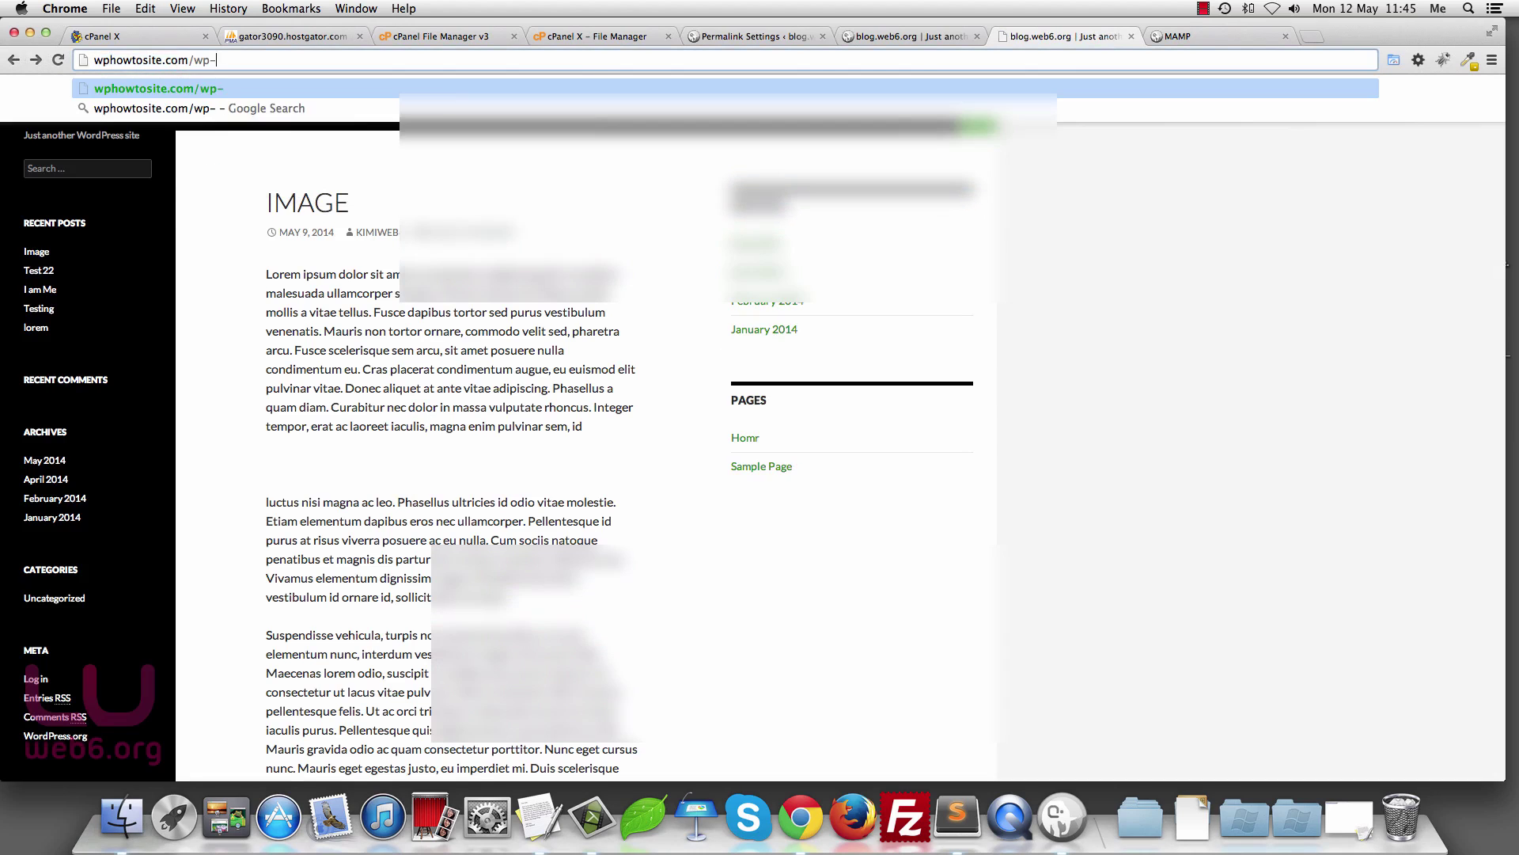
{"action": "key", "text": "Return"}
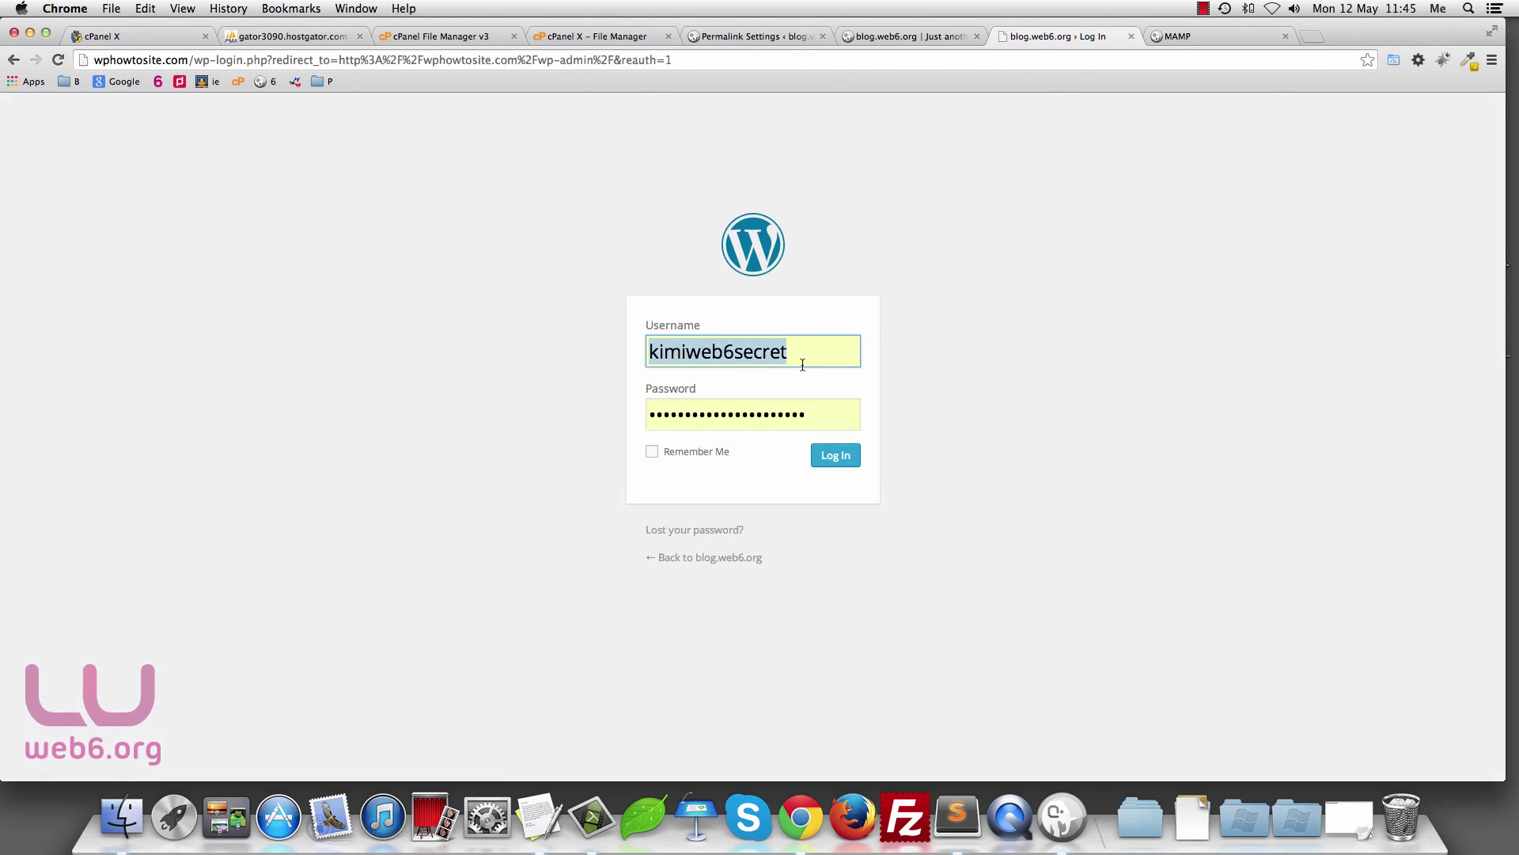
- Correct the autofilled username, enter the account password and log in to the Dashboard
{"action": "left_click", "coordinate": [759, 352]}
{"action": "left_click_drag", "start_coordinate": [724, 351], "coordinate": [809, 354]}
{"action": "key", "text": "BackSpace"}
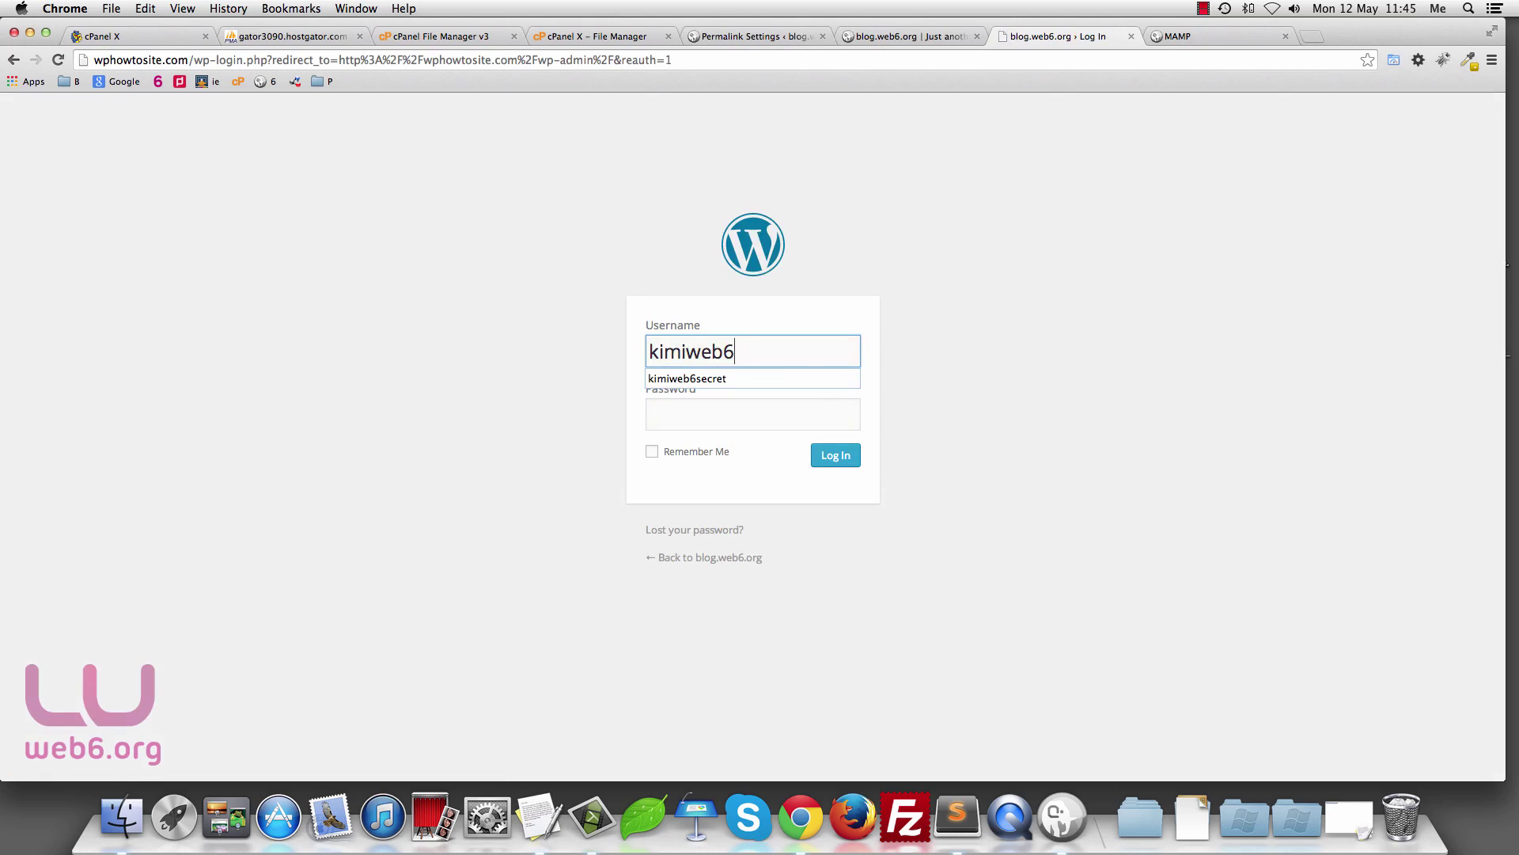
{"action": "left_click", "coordinate": [731, 417]}
{"action": "type", "text": "********"}
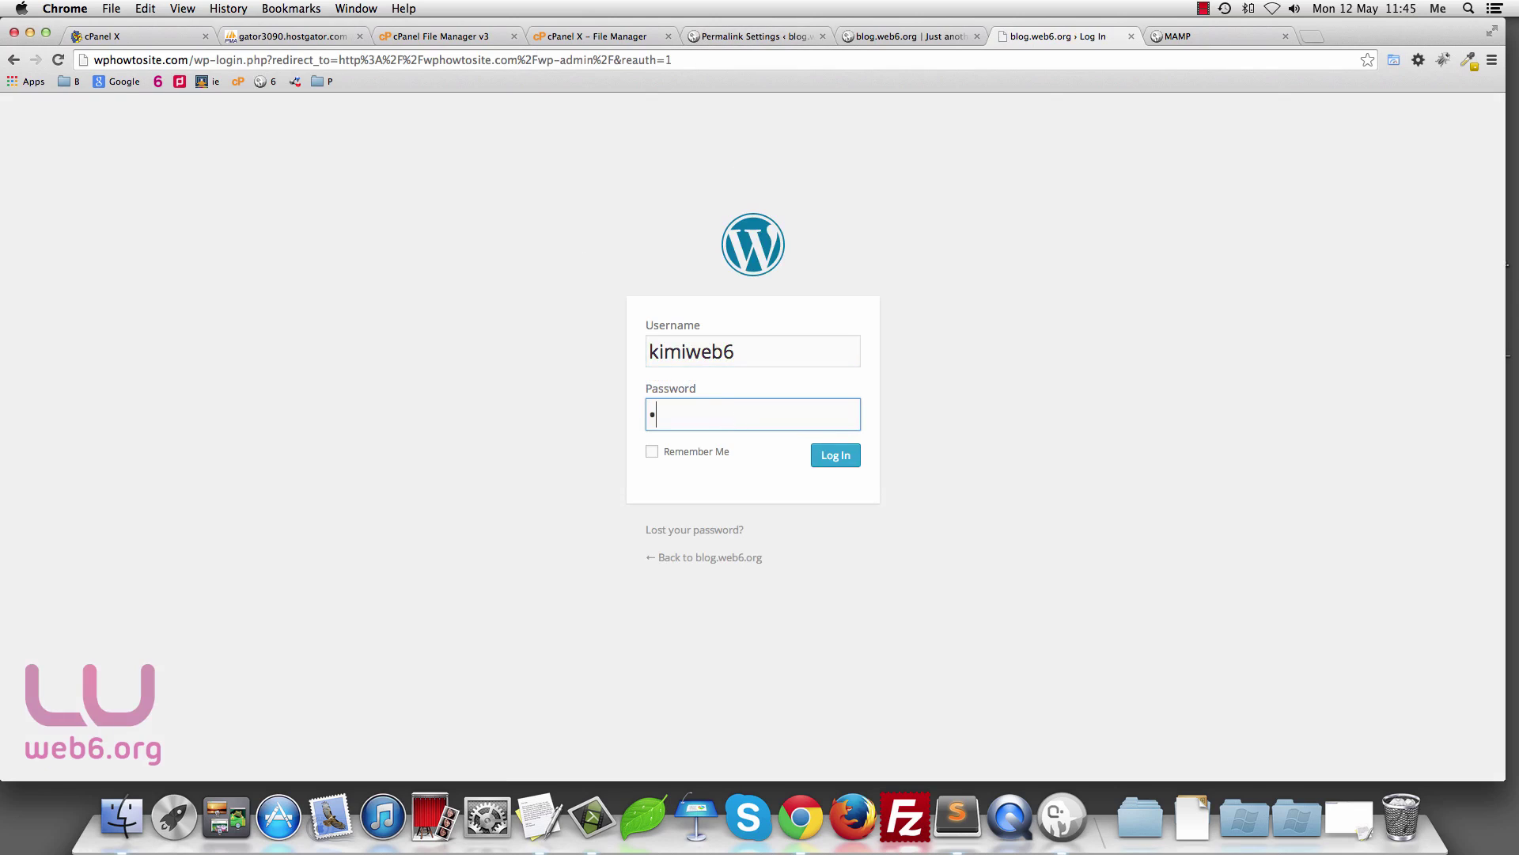
{"action": "type", "text": "*"}
{"action": "key", "text": "Return"}
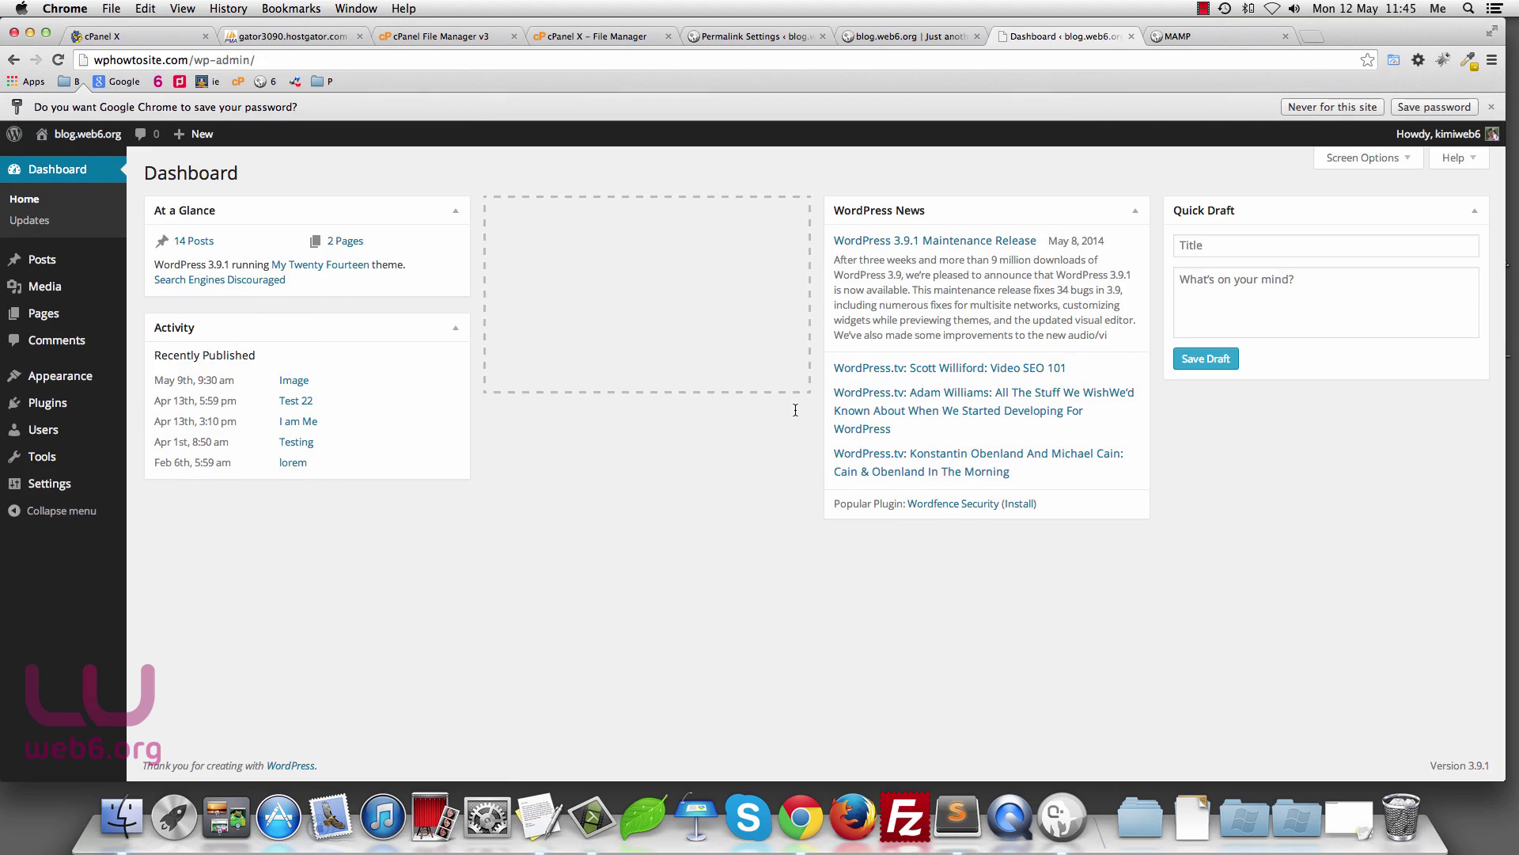
- Re-save the Post name permalink structure and open the IMAGE post at wphowtosite.com/image/
{"action": "left_click", "coordinate": [1436, 109]}
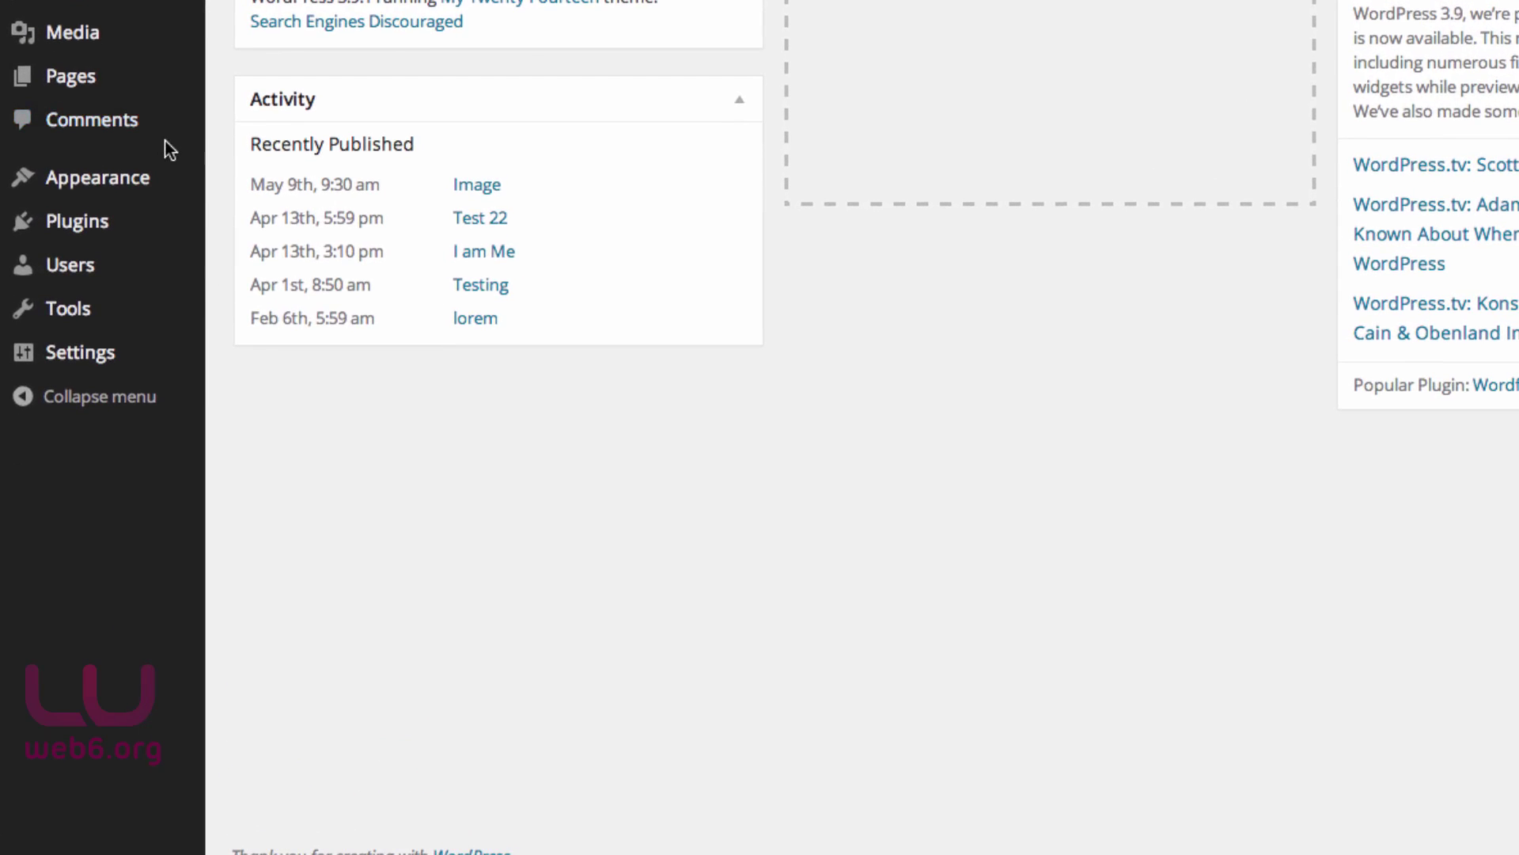
{"action": "mouse_move", "coordinate": [88, 364]}
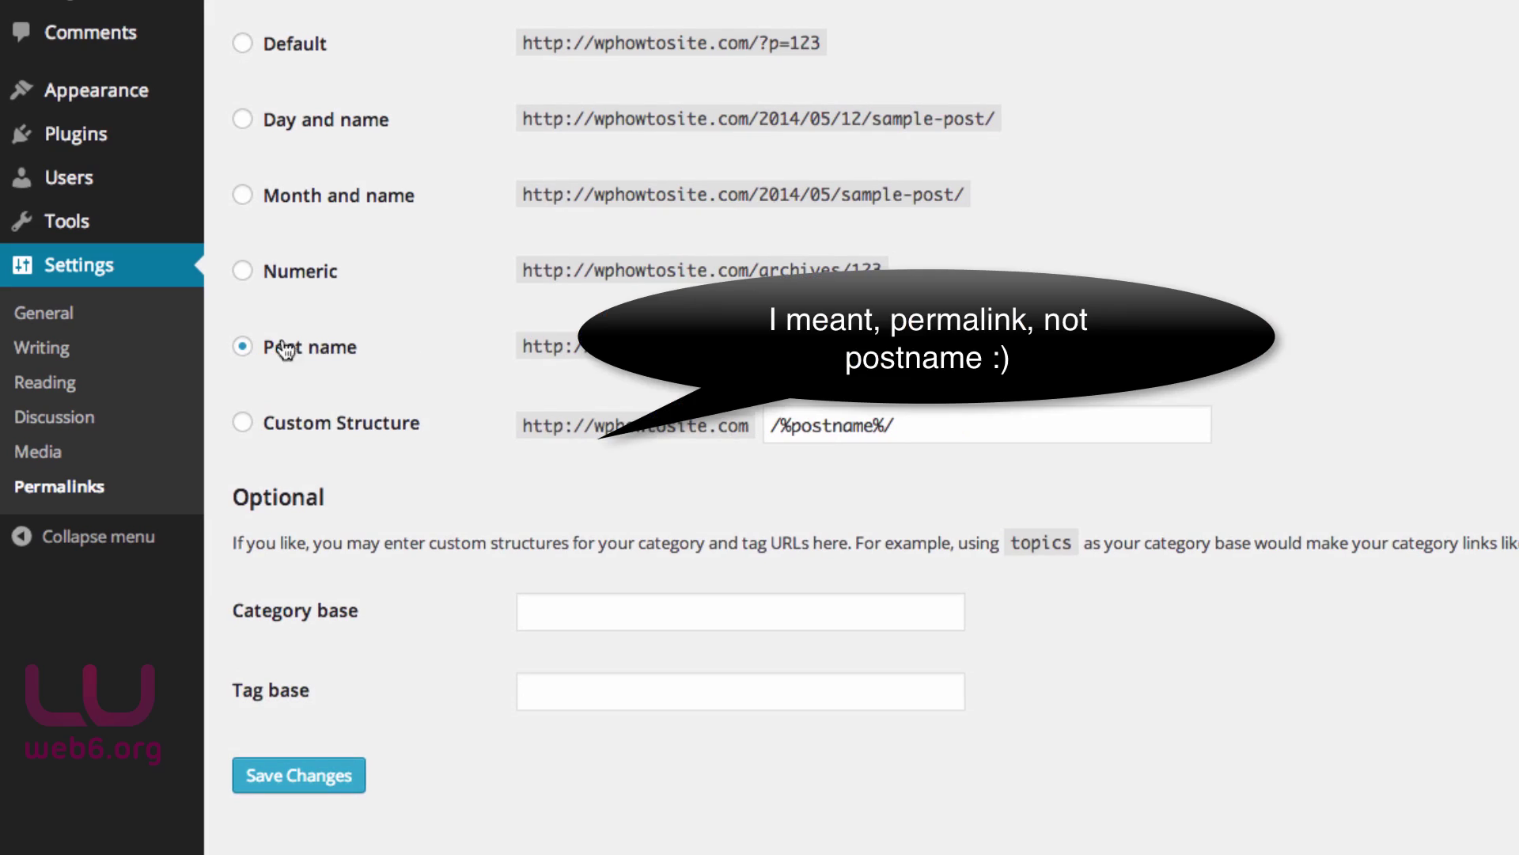
{"action": "left_click", "coordinate": [279, 780]}
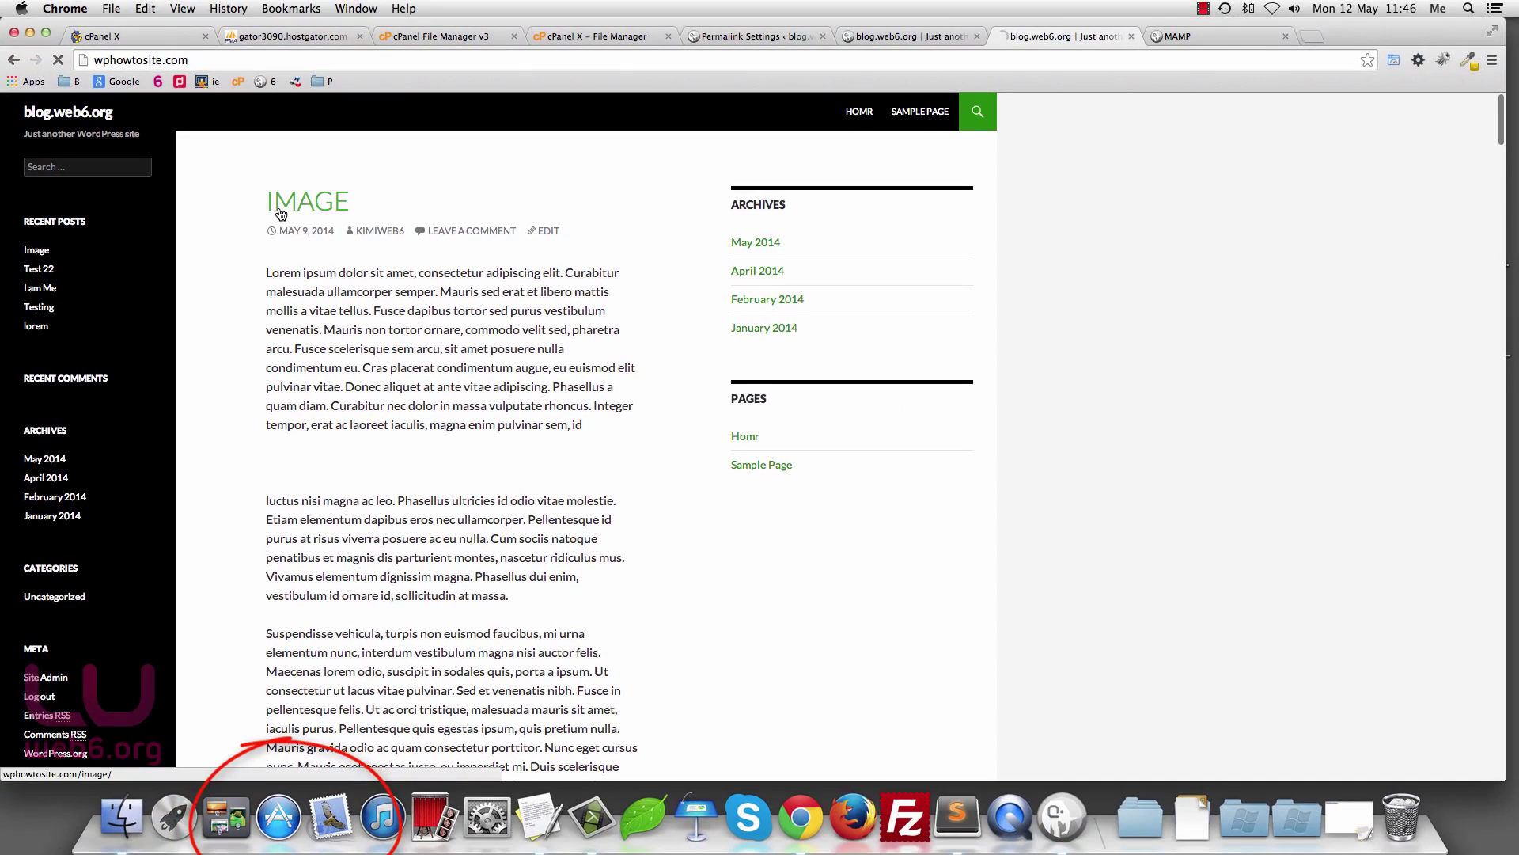
{"action": "left_click", "coordinate": [279, 213]}
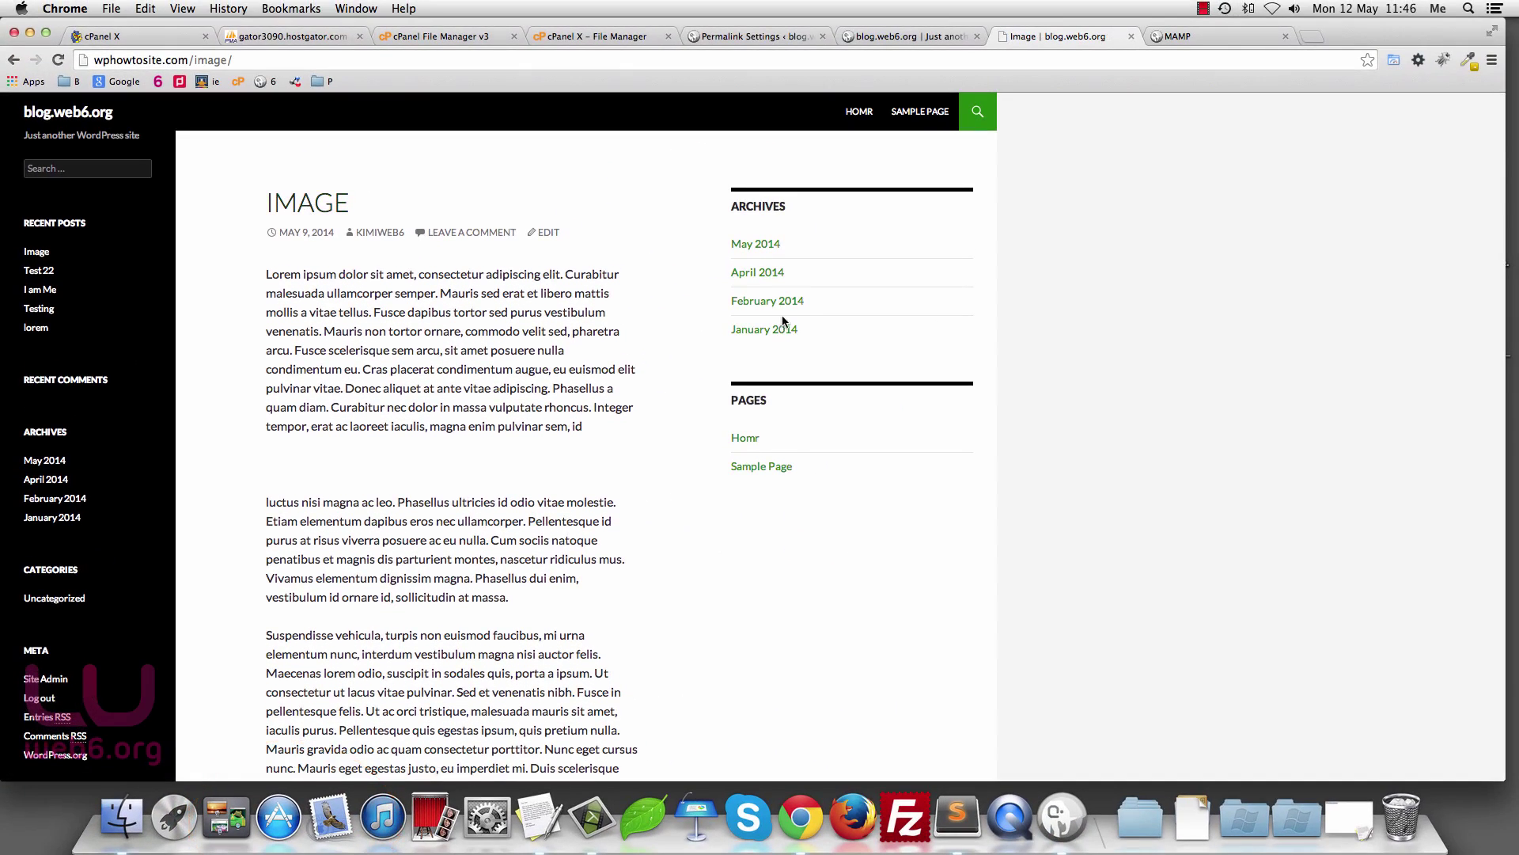
- Open the February 2014 and April 2014 archives, then the Sample Page, on the live blog
{"action": "left_click", "coordinate": [781, 301]}
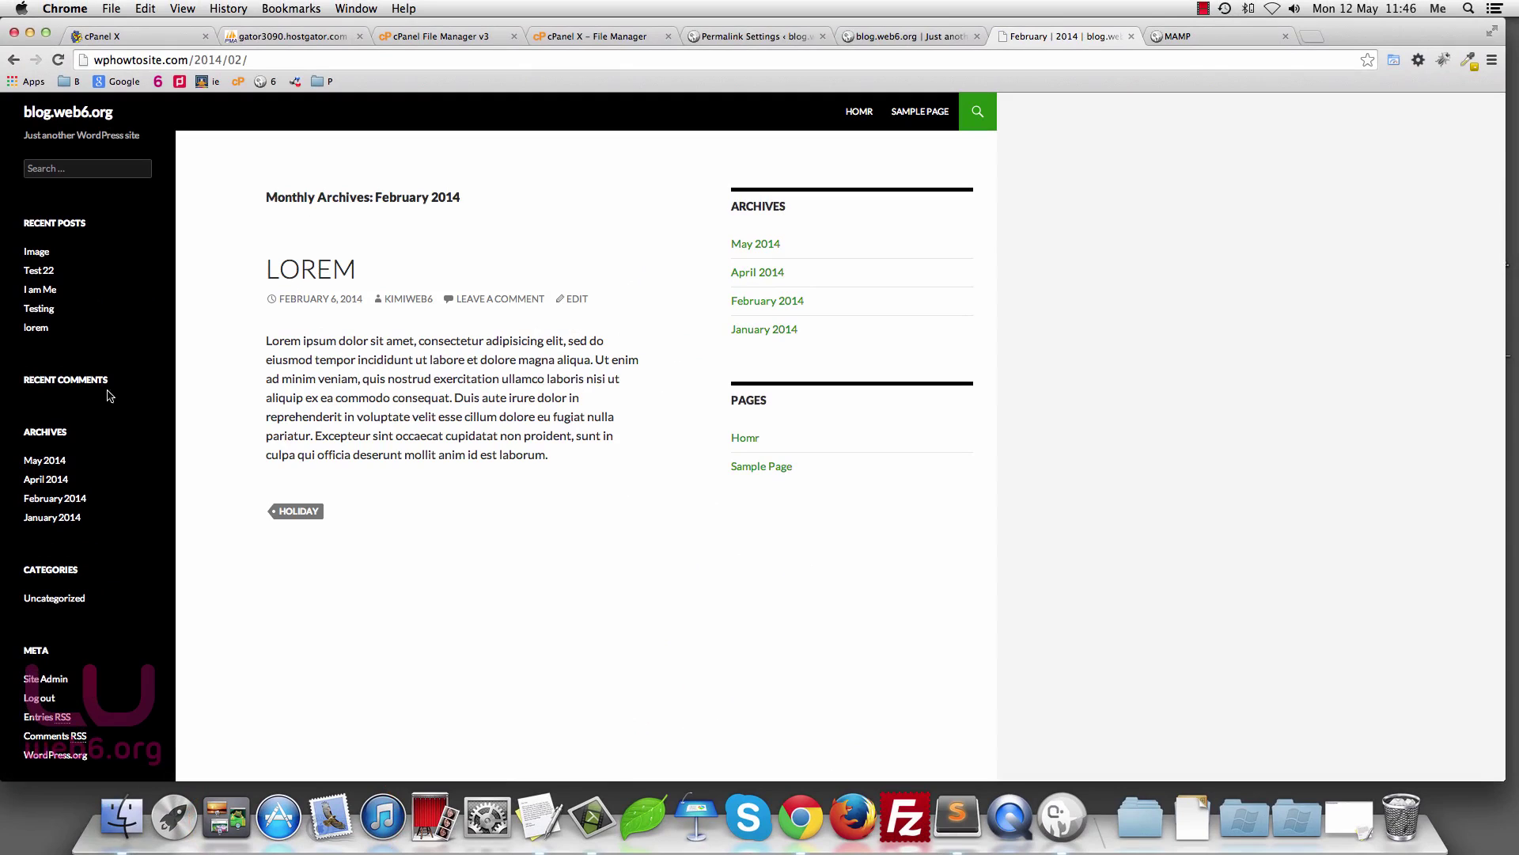
{"action": "left_click", "coordinate": [46, 480]}
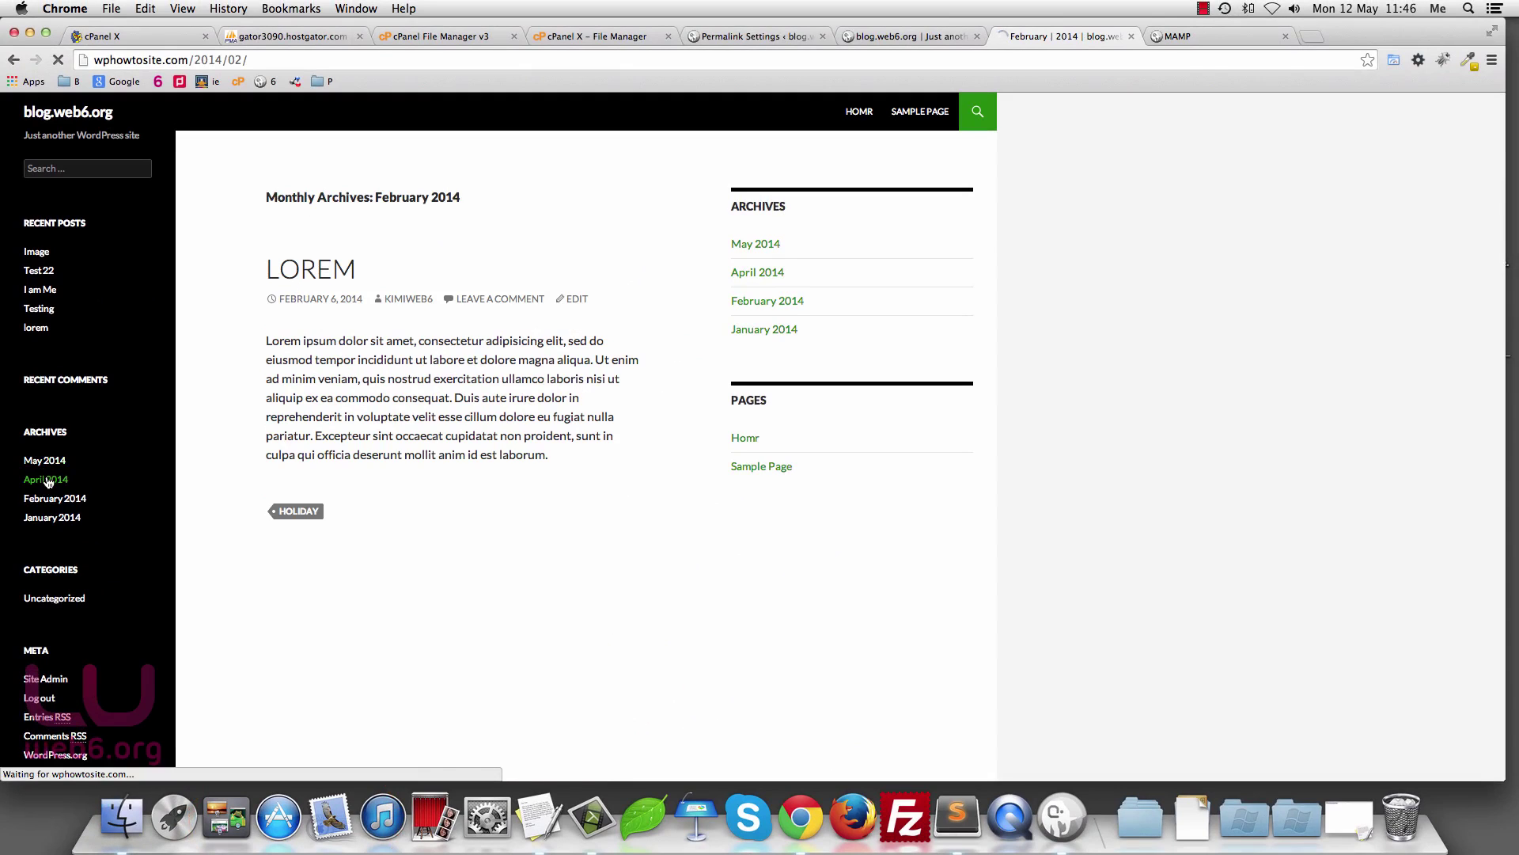
{"action": "left_click", "coordinate": [921, 110]}
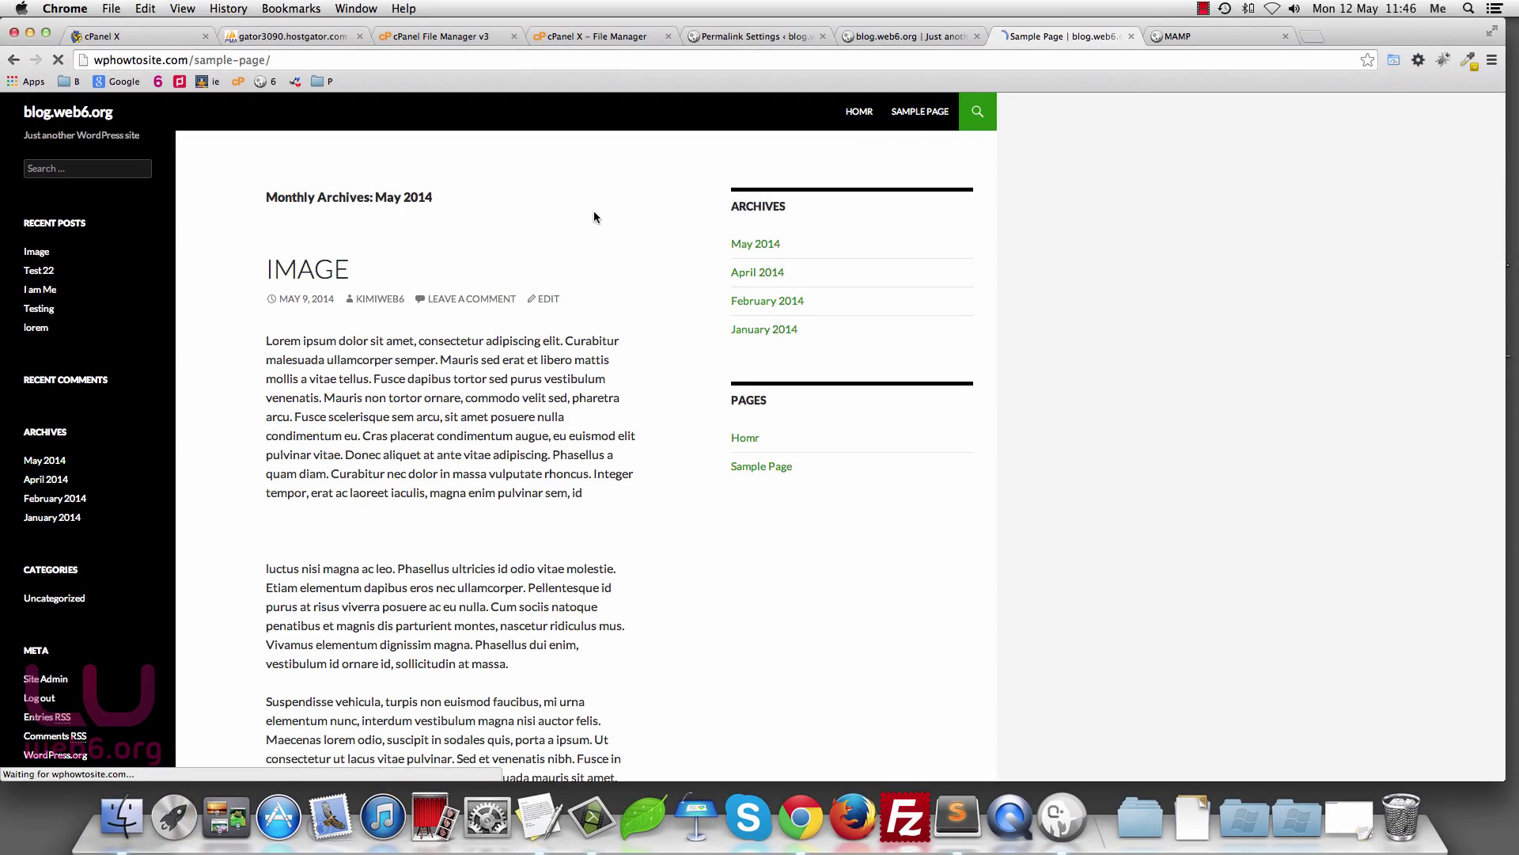